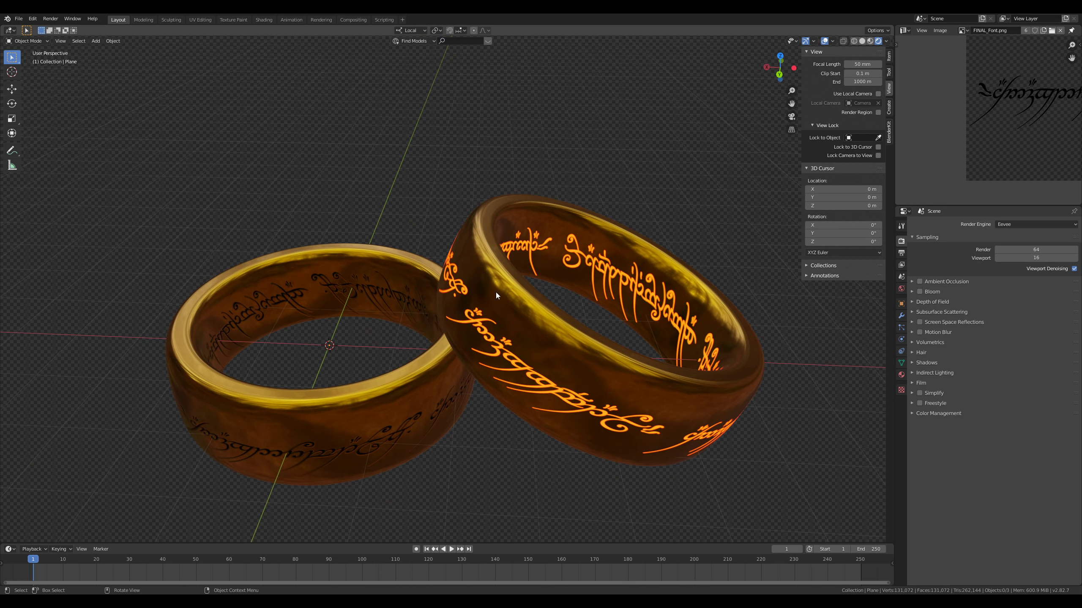
Step: Examine the two finished gold rings and their dark and glowing inscriptions from several angles and distances
{"action": "middle_click_drag", "start_coordinate": [474, 393], "coordinate": [462, 323]}
{"action": "scroll", "coordinate": [462, 324], "scroll_direction": "up", "scroll_amount": 3}
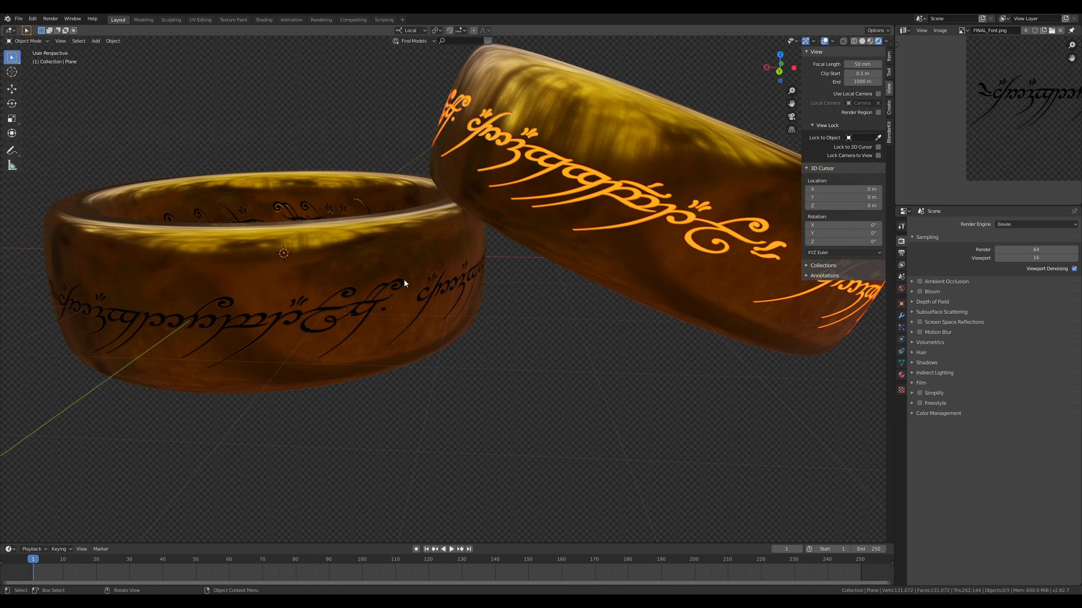
{"action": "scroll", "coordinate": [551, 203], "scroll_direction": "down", "scroll_amount": 3}
{"action": "middle_click_drag", "start_coordinate": [551, 203], "coordinate": [511, 270]}
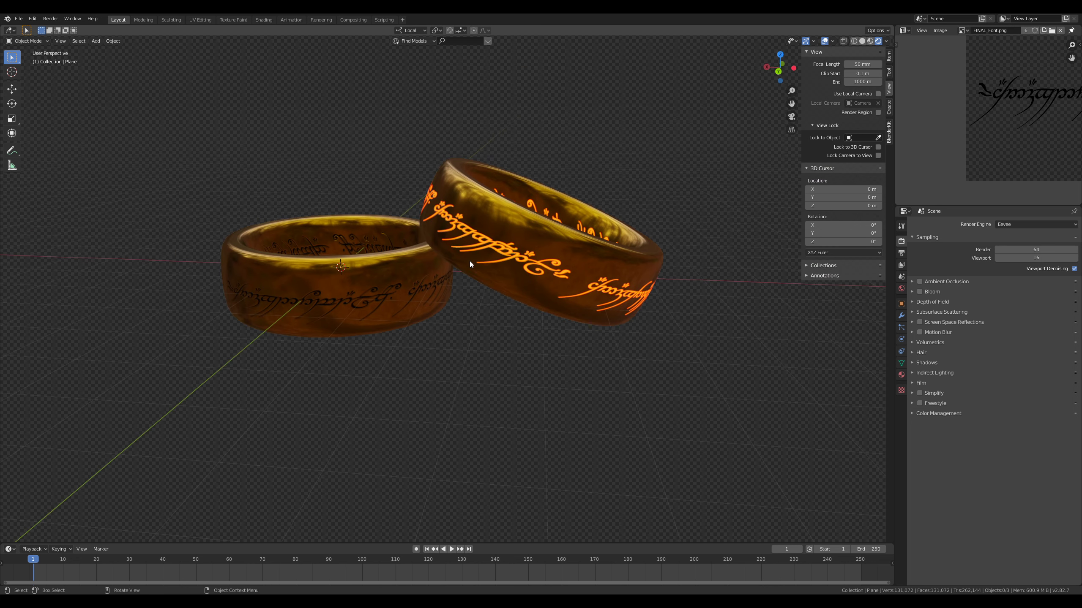
{"action": "middle_click_drag", "start_coordinate": [461, 252], "coordinate": [461, 268]}
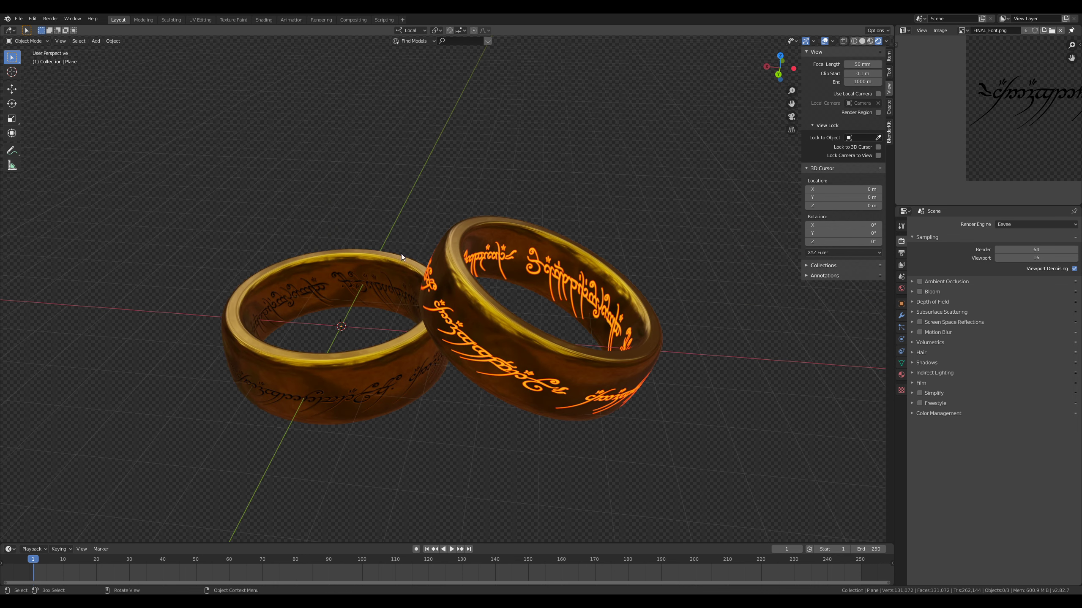
{"action": "middle_click_drag", "start_coordinate": [419, 361], "coordinate": [425, 298]}
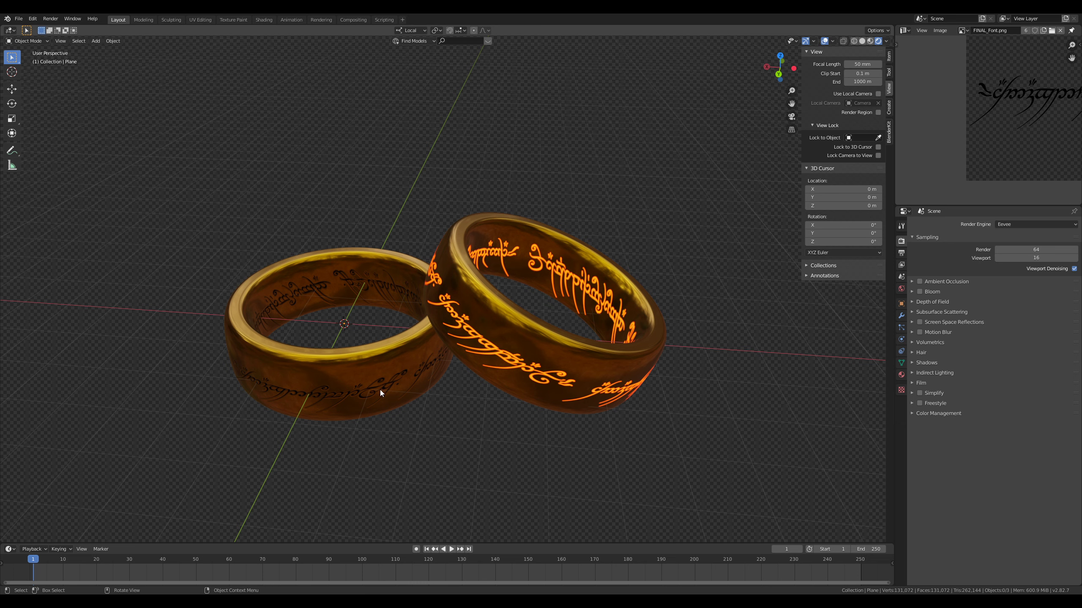
{"action": "middle_click_drag", "start_coordinate": [415, 357], "coordinate": [408, 356]}
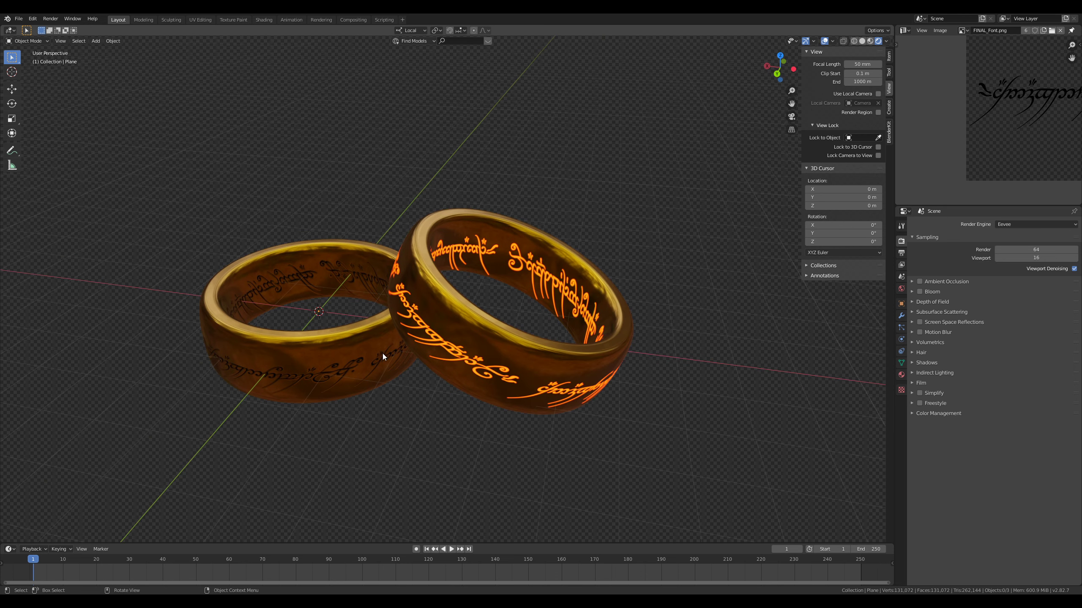
{"action": "scroll", "coordinate": [374, 355], "scroll_direction": "up", "scroll_amount": 1}
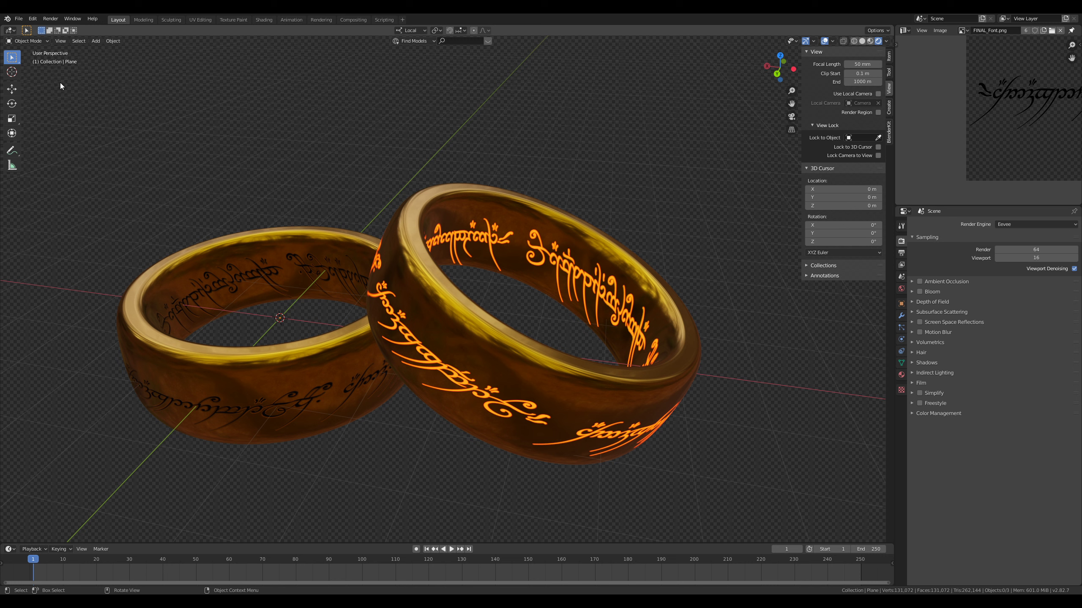
Step: Start a new general scene, discarding the unsaved changes to the ring file
{"action": "left_click", "coordinate": [18, 18]}
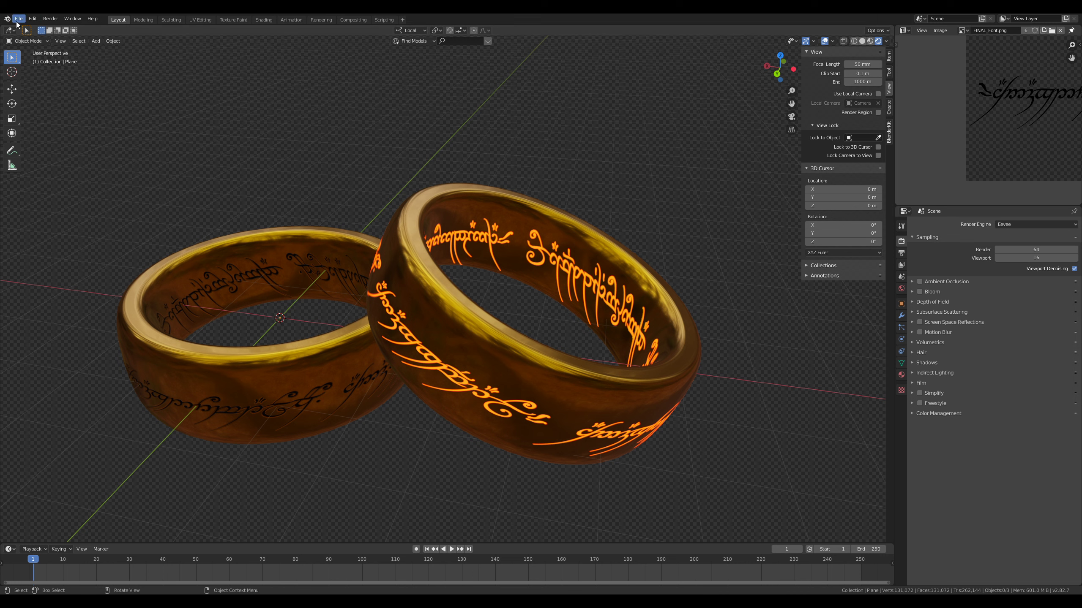
{"action": "mouse_move", "coordinate": [30, 27]}
{"action": "left_click", "coordinate": [115, 30]}
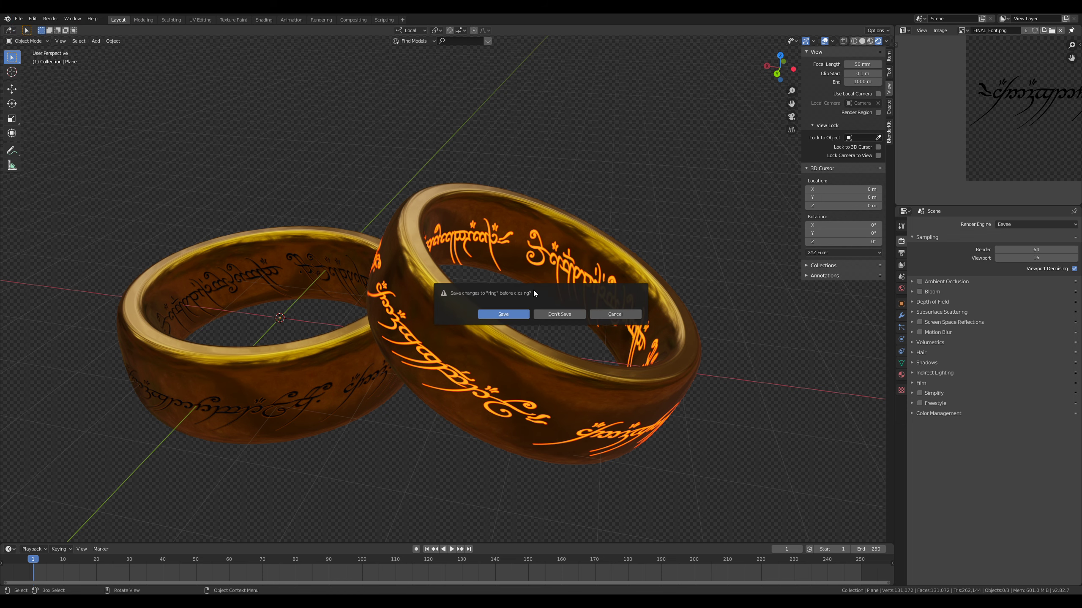
{"action": "left_click", "coordinate": [562, 314]}
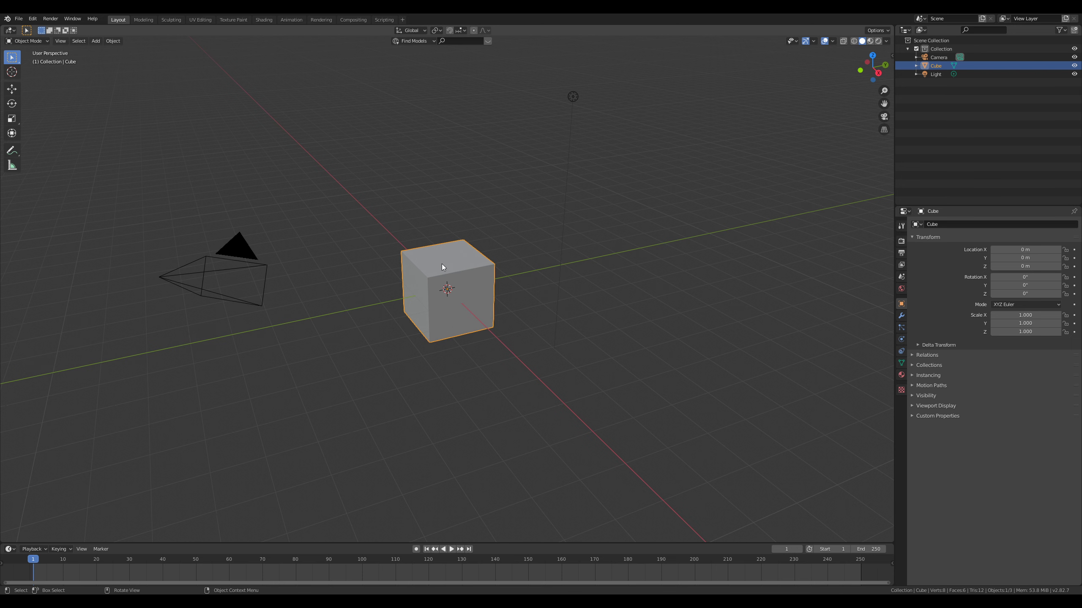
Step: Replace the default cube with a mesh plane at the origin and view it from the top
{"action": "key", "text": "KP_1"}
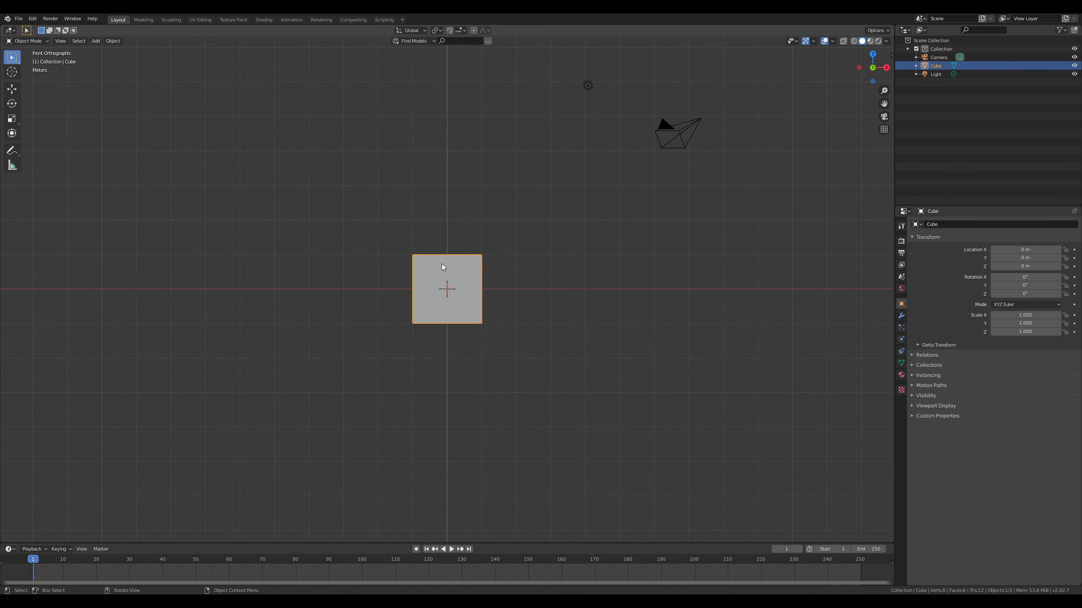
{"action": "scroll", "coordinate": [441, 265], "scroll_direction": "up", "scroll_amount": 4}
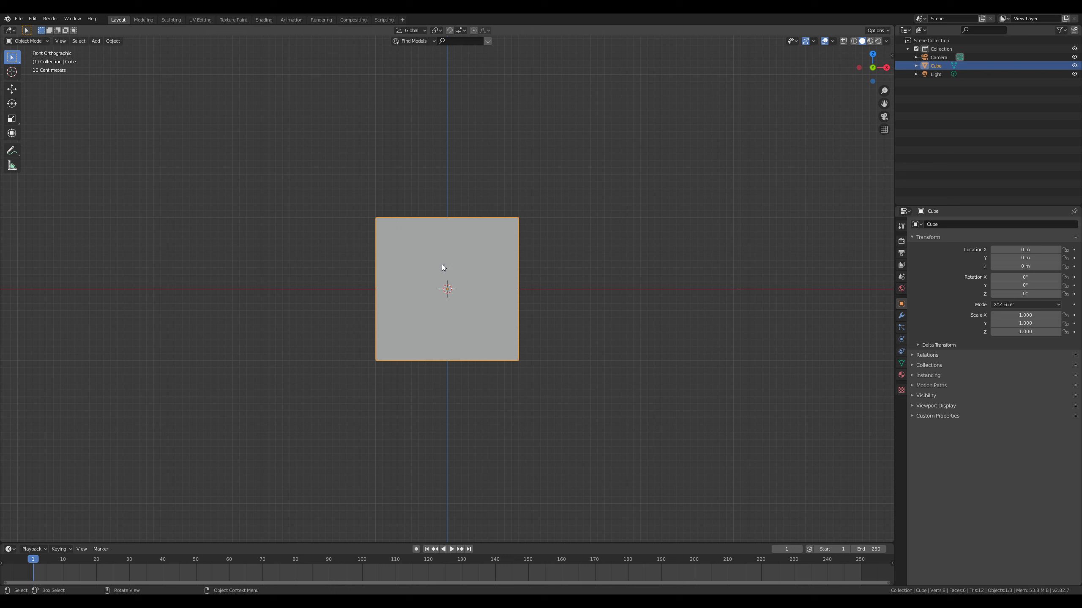
{"action": "key", "text": "Delete"}
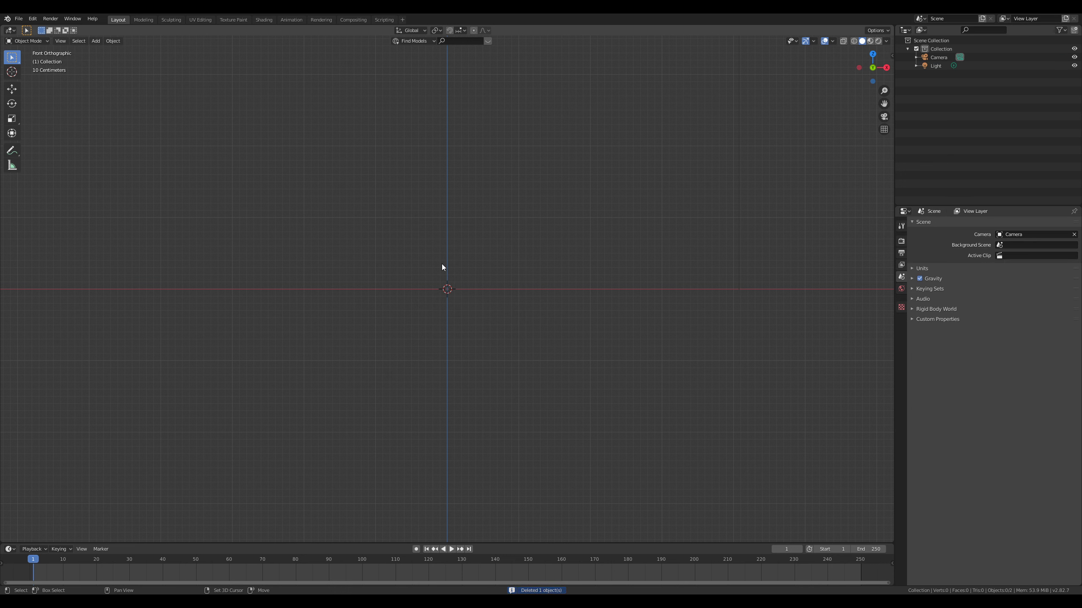
{"action": "key", "text": "shift+a"}
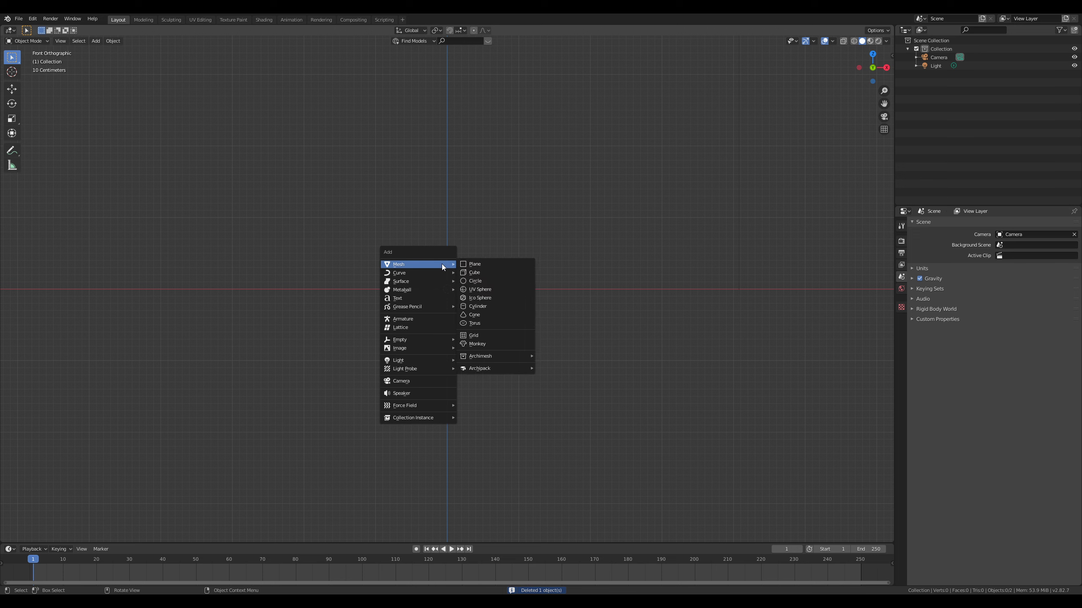
{"action": "left_click", "coordinate": [485, 264]}
{"action": "key", "text": "KP_7"}
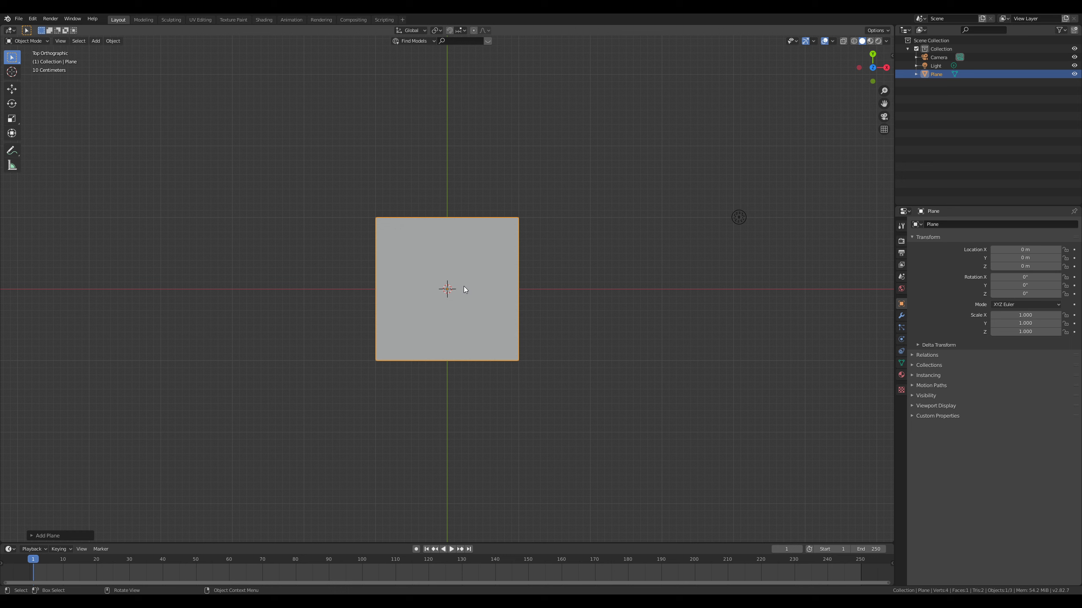
Step: Add a Subdivision Surface modifier to the plane with render 3, viewport 3 and quality 5
{"action": "left_click", "coordinate": [901, 319]}
{"action": "left_click", "coordinate": [937, 225]}
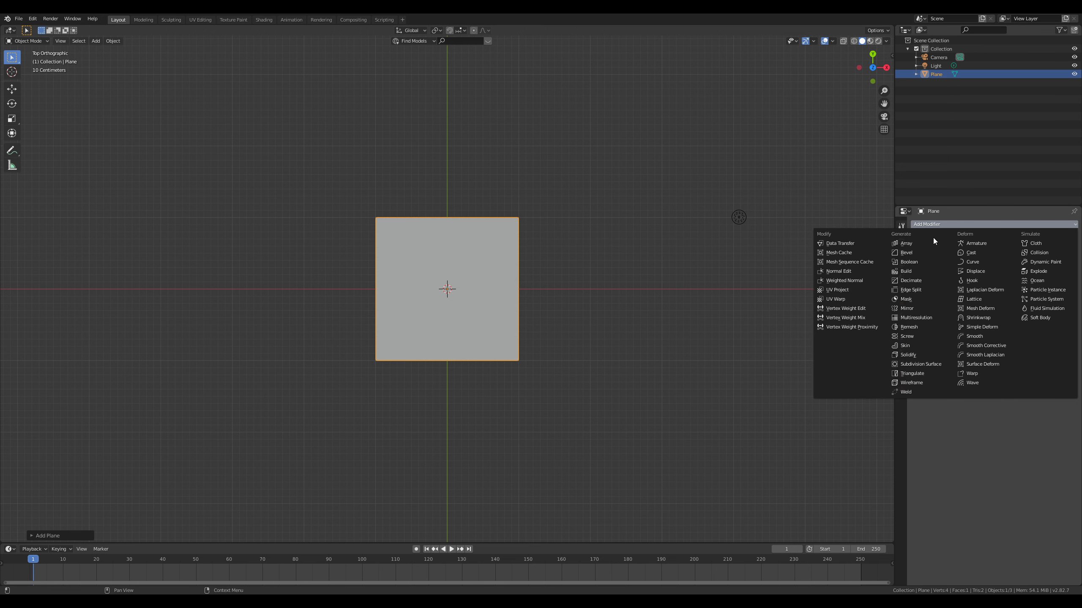
{"action": "left_click", "coordinate": [920, 364]}
{"action": "left_click", "coordinate": [986, 280]}
{"action": "left_click", "coordinate": [988, 288]}
{"action": "left_click", "coordinate": [988, 288]}
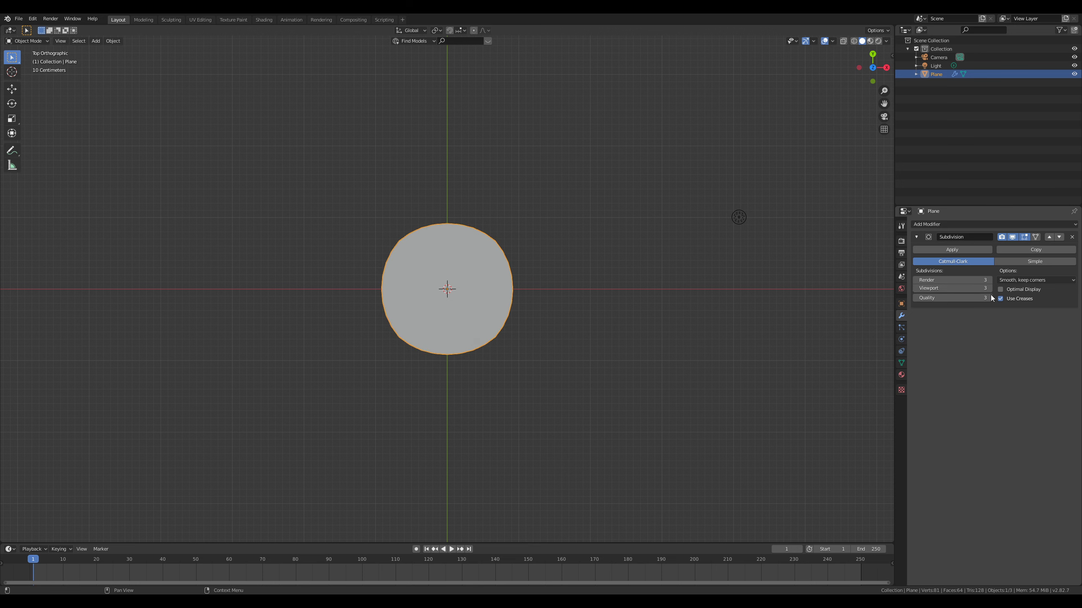
{"action": "left_click", "coordinate": [989, 298]}
{"action": "left_click", "coordinate": [988, 298]}
{"action": "left_click", "coordinate": [989, 298]}
{"action": "left_click", "coordinate": [916, 299]}
{"action": "scroll", "coordinate": [511, 284], "scroll_direction": "up", "scroll_amount": 4}
{"action": "scroll", "coordinate": [520, 283], "scroll_direction": "down", "scroll_amount": 4}
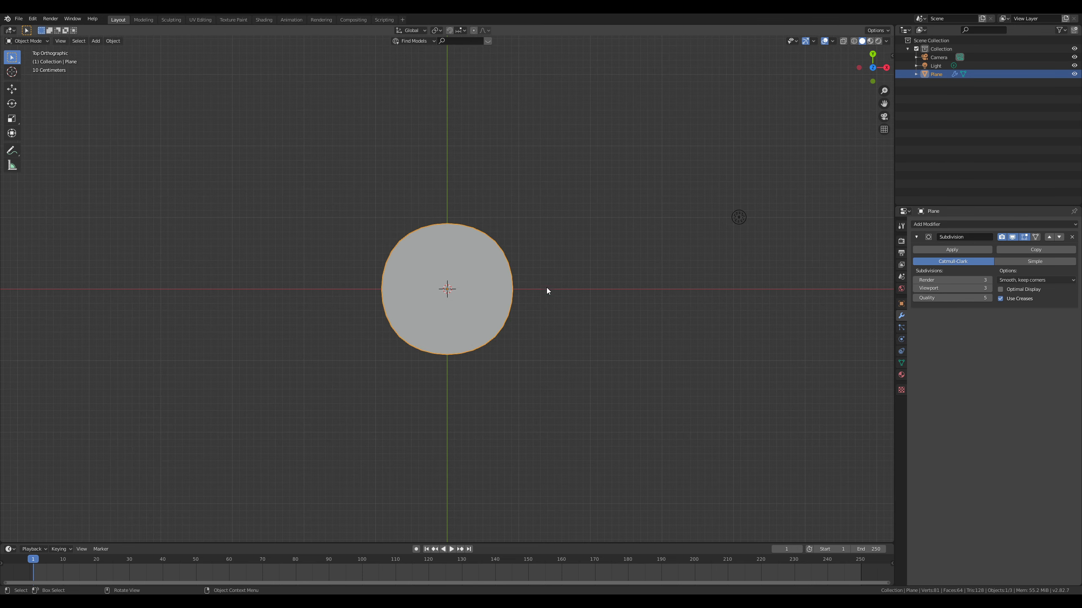
{"action": "scroll", "coordinate": [539, 274], "scroll_direction": "up", "scroll_amount": 2}
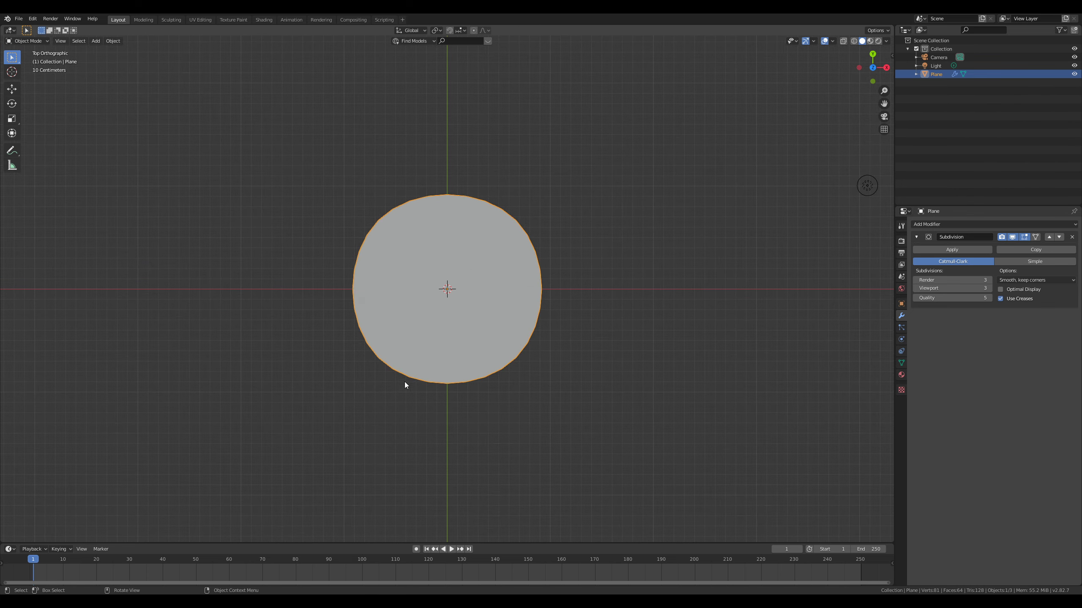
Step: Annotate a tall rounded profile with a curved sweep arrow in the empty area beside the plane, and undo the strokes
{"action": "scroll", "coordinate": [394, 274], "scroll_direction": "down", "scroll_amount": 5}
{"action": "middle_click_drag", "start_coordinate": [382, 273], "coordinate": [790, 281], "text": "shift"}
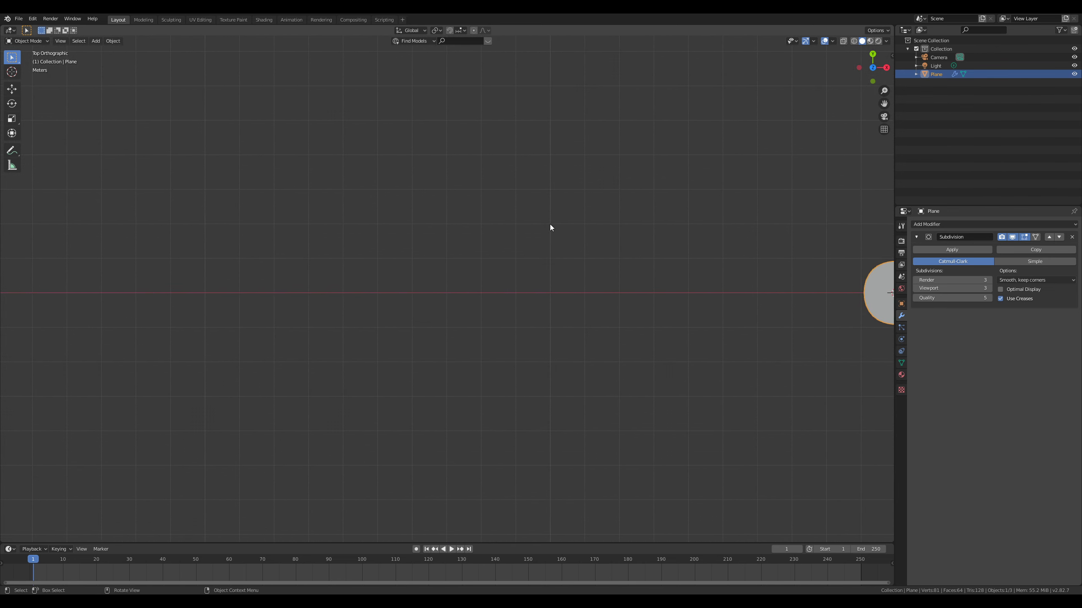
{"action": "mouse_move", "coordinate": [550, 224]}
{"action": "left_mouse_down"}
{"action": "mouse_move", "coordinate": [551, 332]}
{"action": "mouse_move", "coordinate": [571, 318]}
{"action": "mouse_move", "coordinate": [562, 221]}
{"action": "mouse_move", "coordinate": [366, 256]}
{"action": "left_mouse_up"}
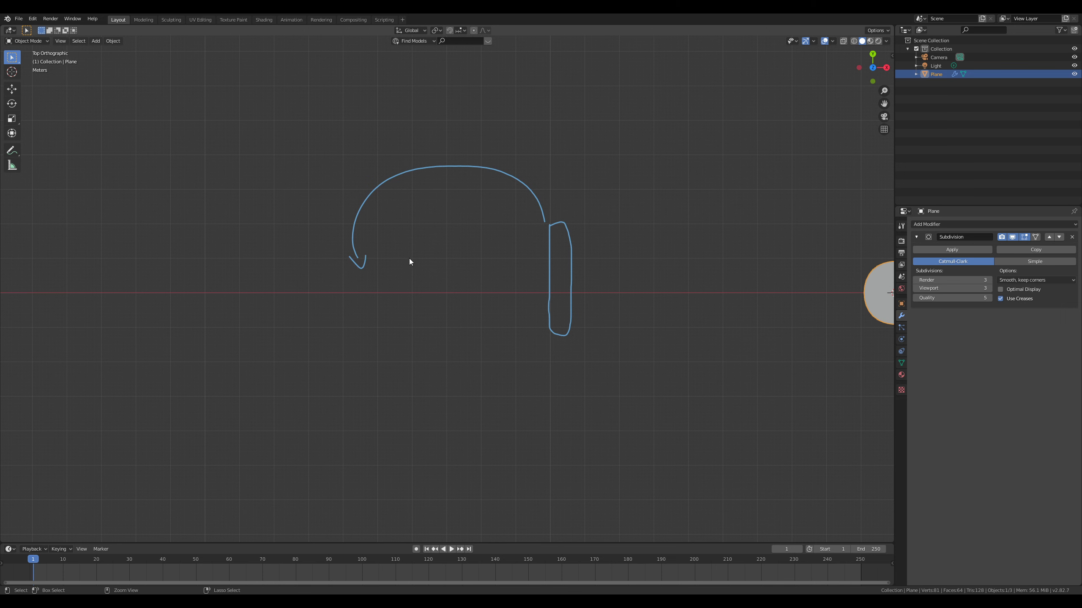
{"action": "key", "text": "ctrl+z"}
{"action": "key", "text": "ctrl+z"}
{"action": "key", "text": "ctrl+z"}
{"action": "middle_click_drag", "start_coordinate": [683, 323], "coordinate": [365, 323], "text": "shift"}
Step: Scale the plane along the X axis to about 0.3 of its width, forming a narrow upright ellipse
{"action": "scroll", "coordinate": [365, 327], "scroll_direction": "up", "scroll_amount": 8}
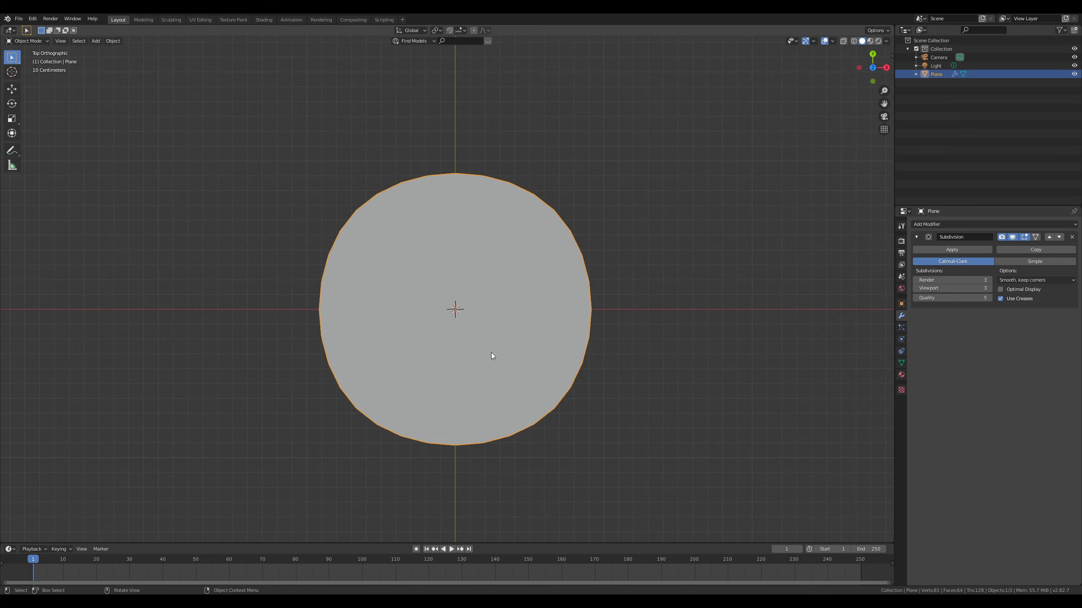
{"action": "key", "text": "s"}
{"action": "key", "text": "x"}
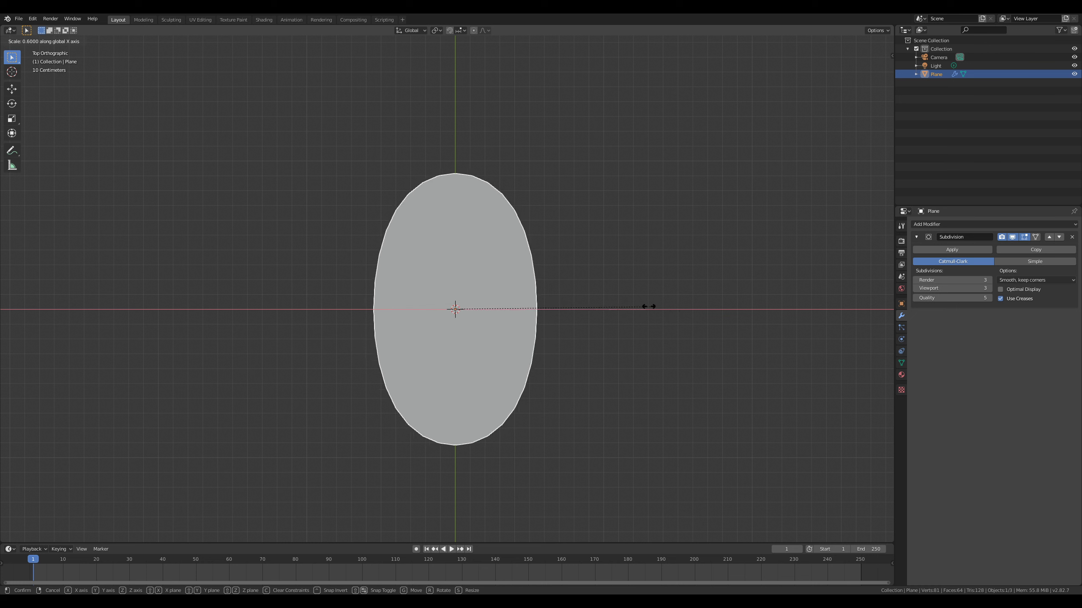
{"action": "left_click", "coordinate": [560, 305]}
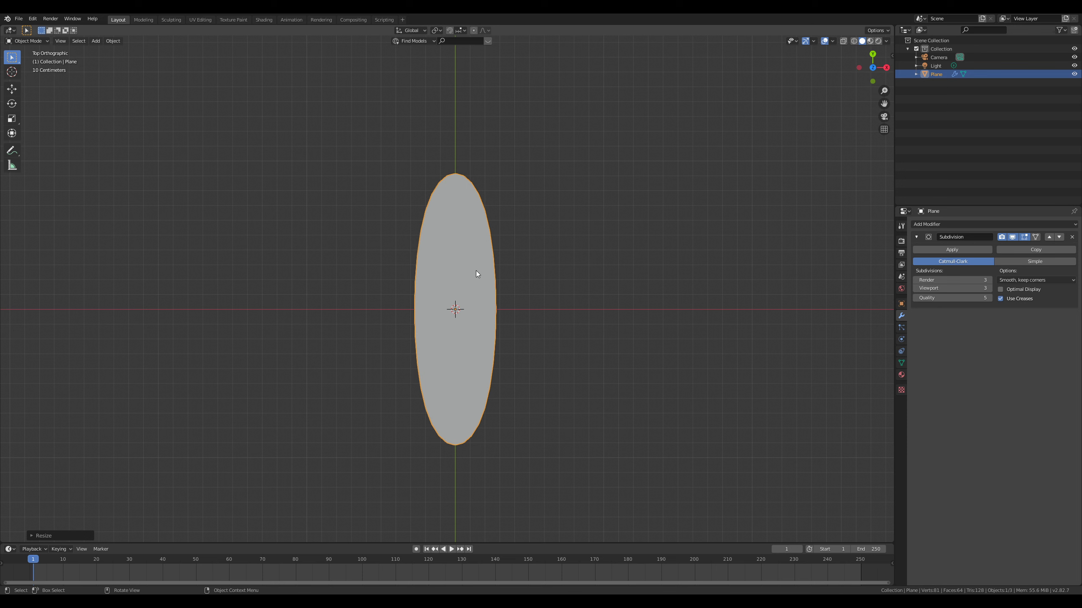
Step: Add one centred lengthwise loop cut to the plane to flatten the rounded ends of the profile, and return to Object Mode
{"action": "key", "text": "Tab"}
{"action": "key", "text": "ctrl+r"}
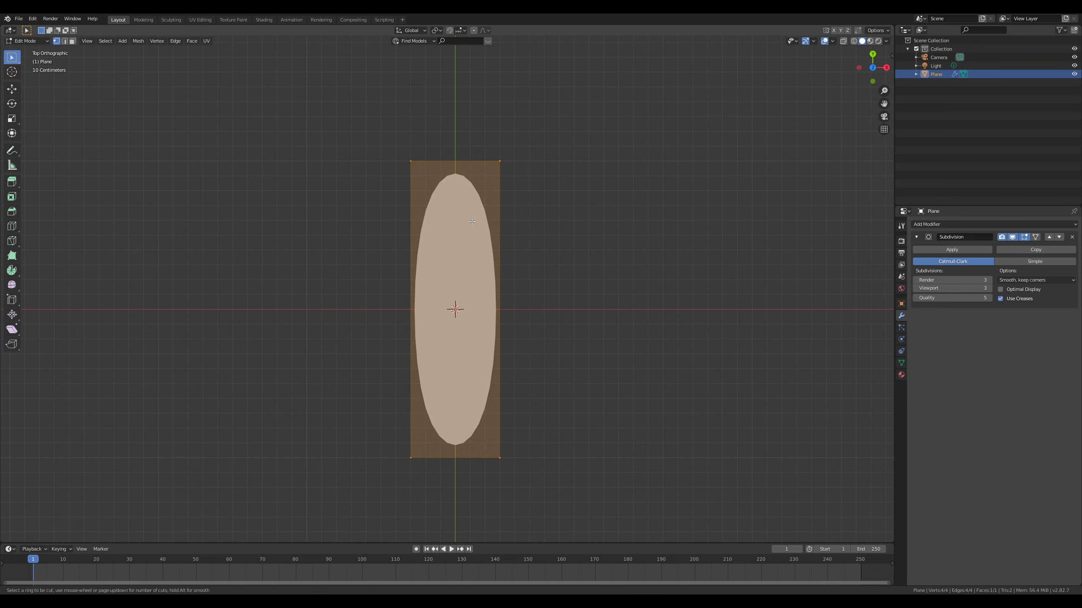
{"action": "left_click", "coordinate": [462, 160]}
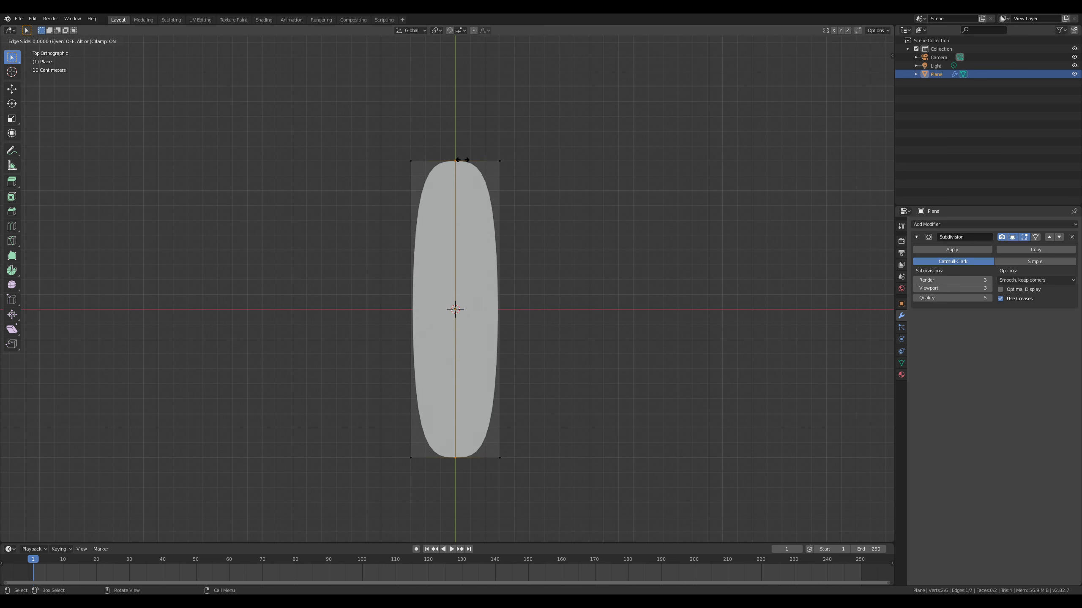
{"action": "right_click", "coordinate": [462, 160]}
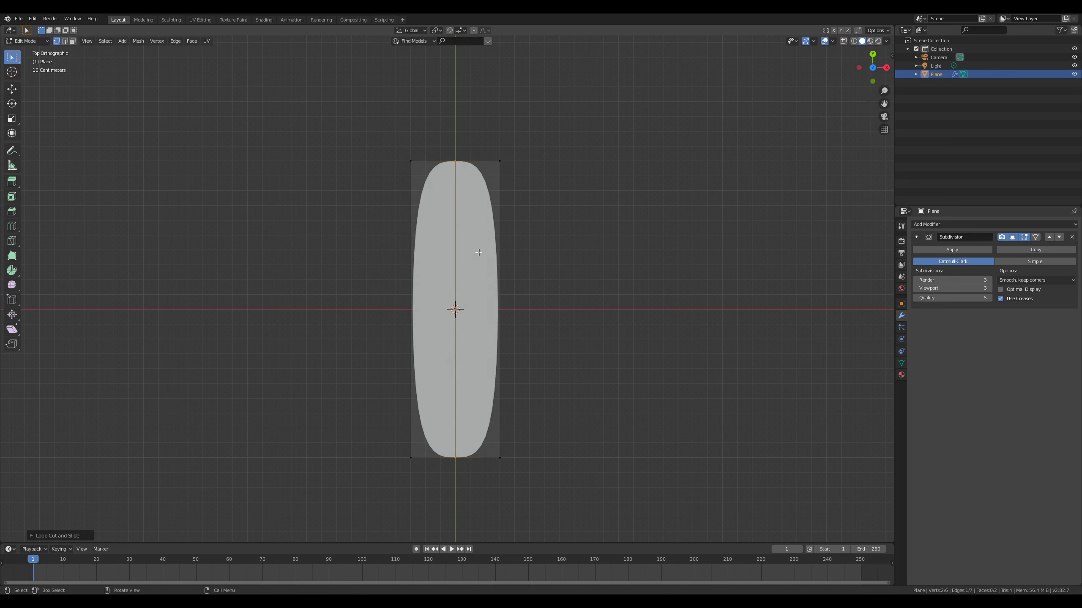
{"action": "key", "text": "Tab"}
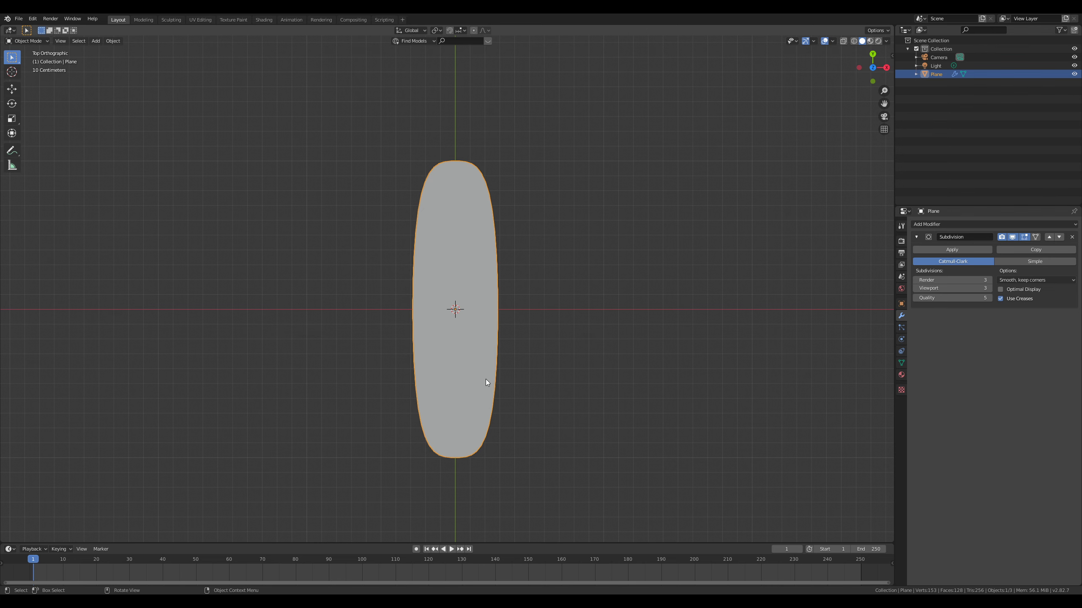
{"action": "scroll", "coordinate": [461, 173], "scroll_direction": "up", "scroll_amount": 2}
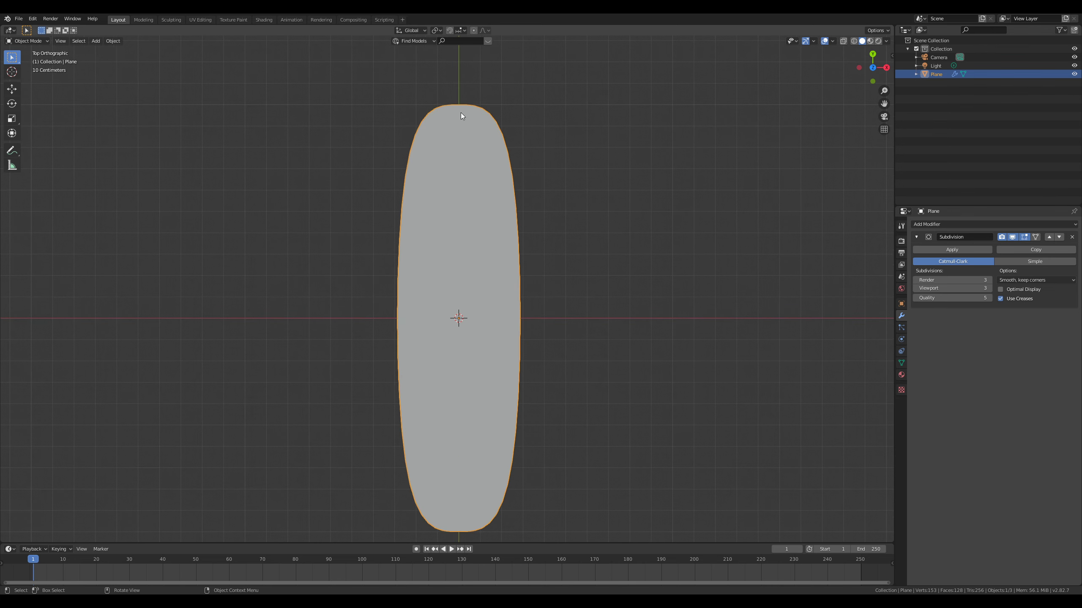
{"action": "scroll", "coordinate": [486, 283], "scroll_direction": "down", "scroll_amount": 2}
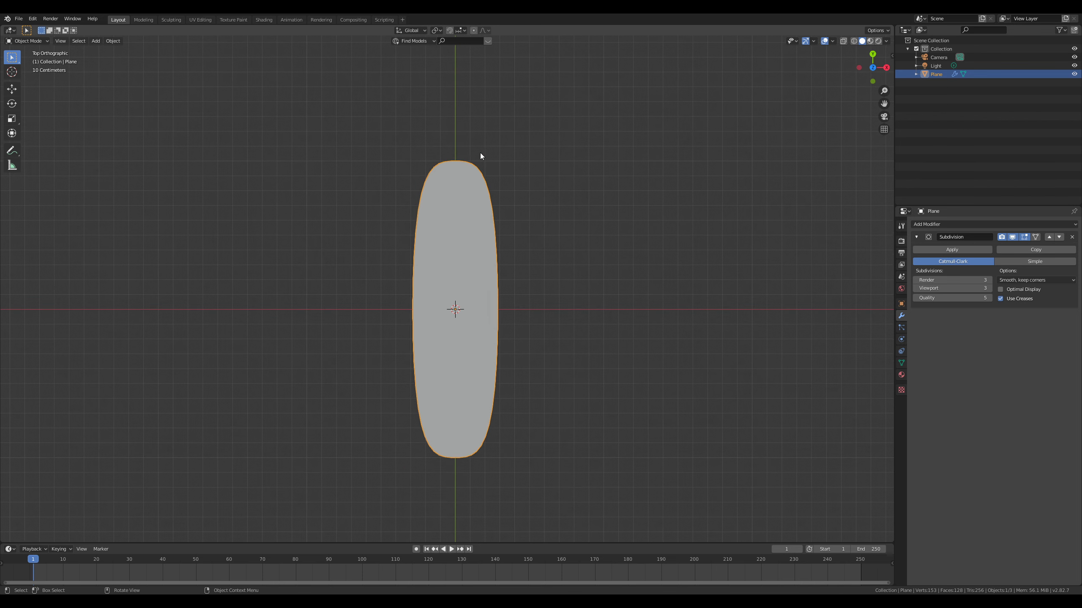
Step: Rotate the profile 90 degrees about the global X axis so that it stands upright in the front view
{"action": "middle_click_drag", "start_coordinate": [530, 378], "coordinate": [458, 367], "text": "shift"}
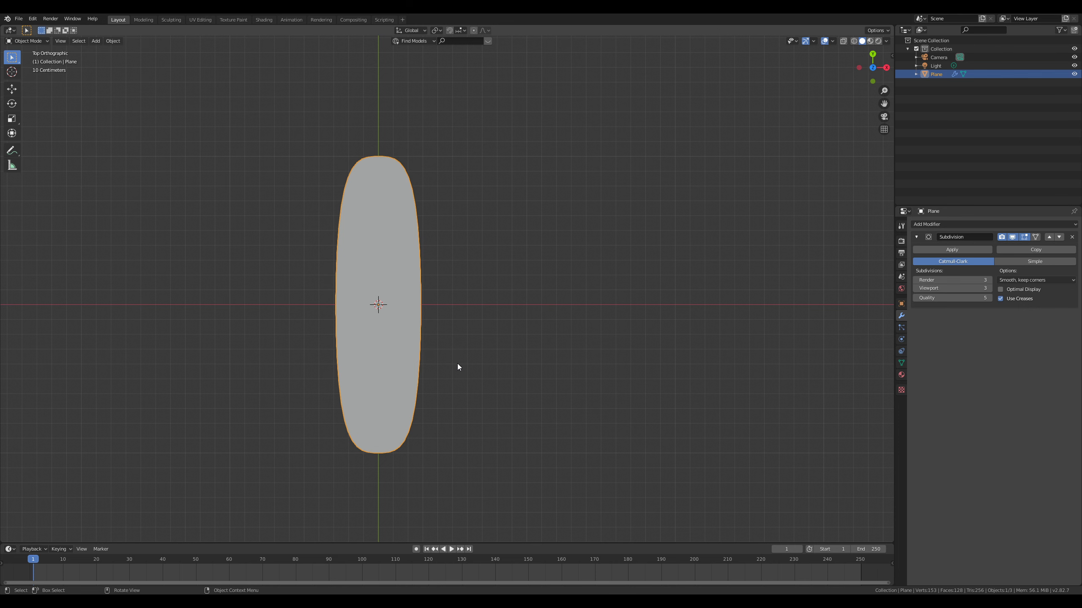
{"action": "key", "text": "KP_1"}
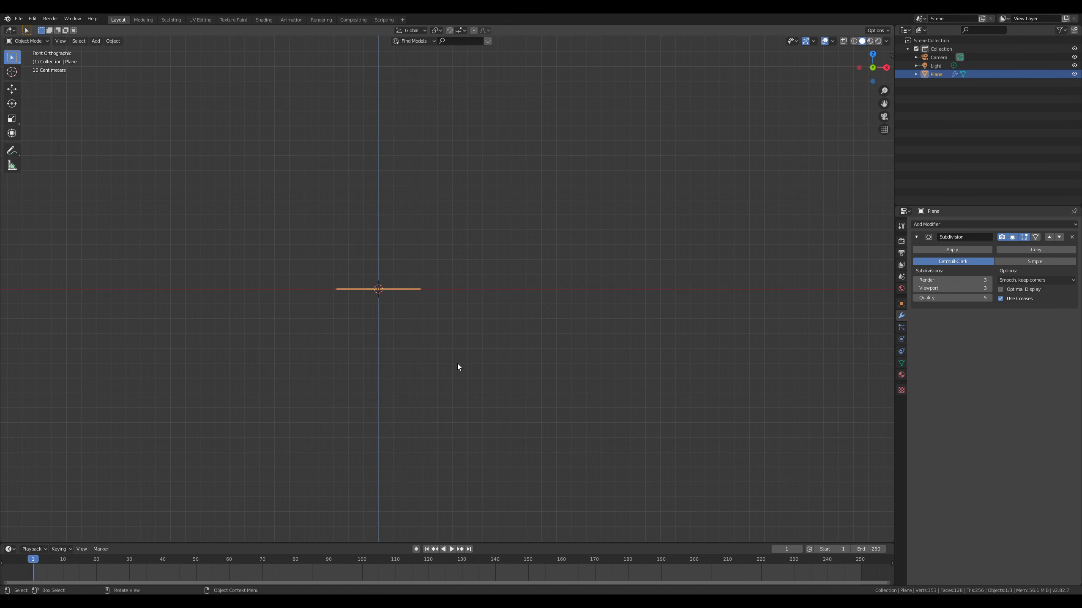
{"action": "key", "text": "r"}
{"action": "key", "text": "x"}
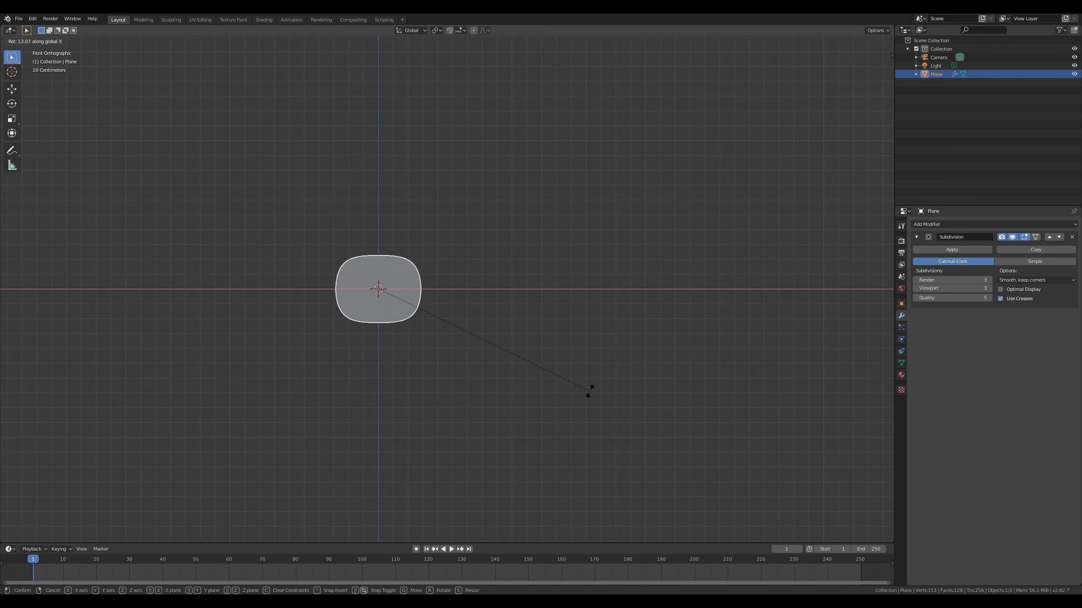
{"action": "key", "text": "9"}
{"action": "key", "text": "0"}
{"action": "key", "text": "Return"}
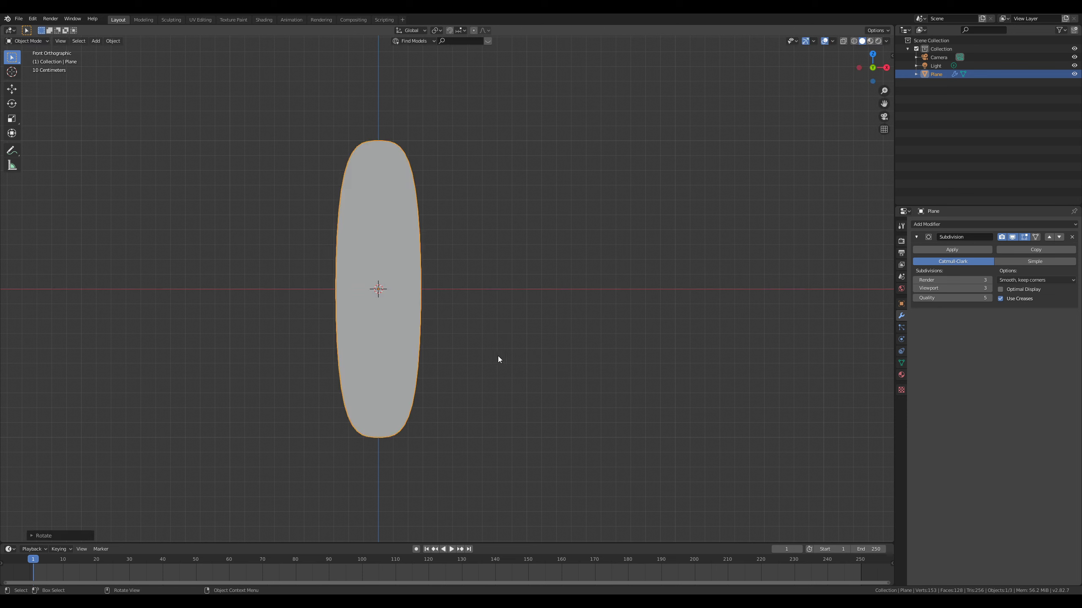
Step: Move the upright profile 2 m along the positive X axis, away from the world origin
{"action": "key", "text": "g"}
{"action": "key", "text": "x"}
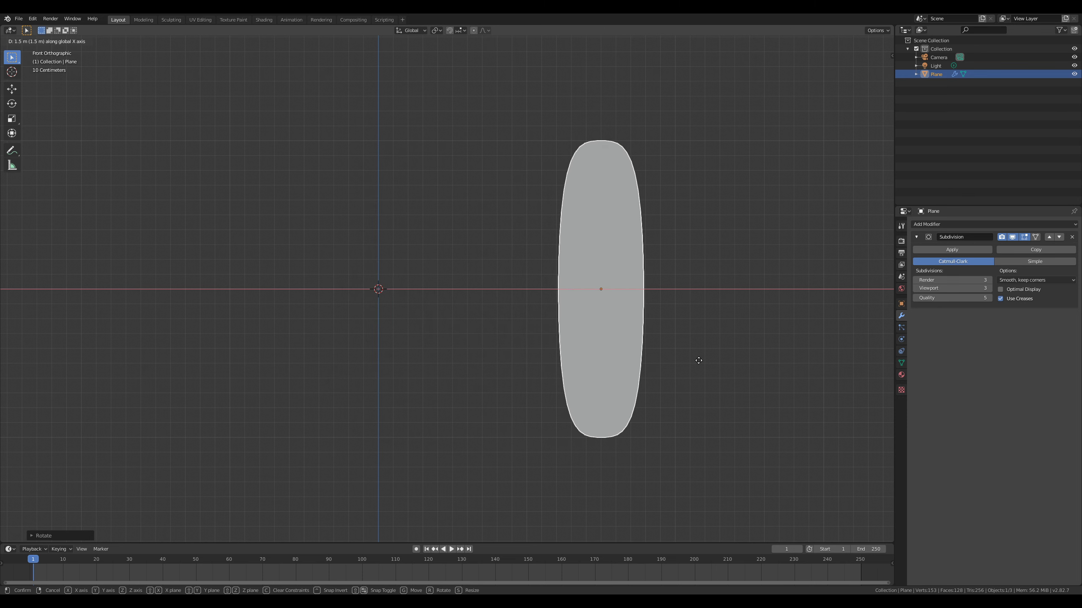
{"action": "left_click", "coordinate": [765, 361], "text": "ctrl"}
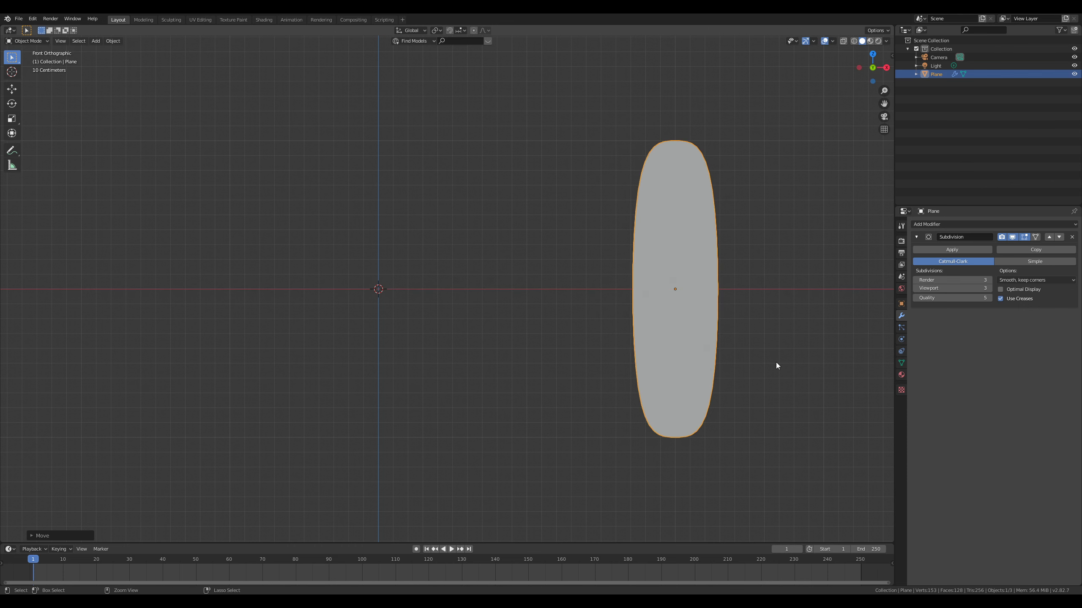
Step: Apply the profile's Subdivision modifier in Object Mode so that its rounded outline becomes real geometry
{"action": "scroll", "coordinate": [686, 367], "scroll_direction": "down", "scroll_amount": 3}
{"action": "middle_click_drag", "start_coordinate": [672, 370], "coordinate": [665, 460]}
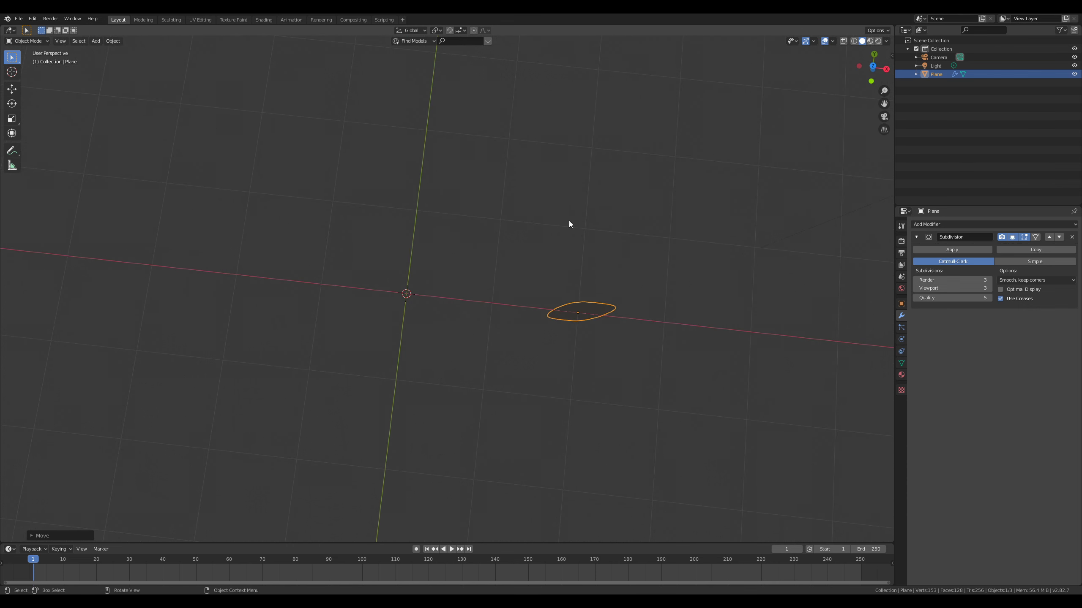
{"action": "middle_click_drag", "start_coordinate": [504, 355], "coordinate": [612, 357]}
{"action": "key", "text": "Tab"}
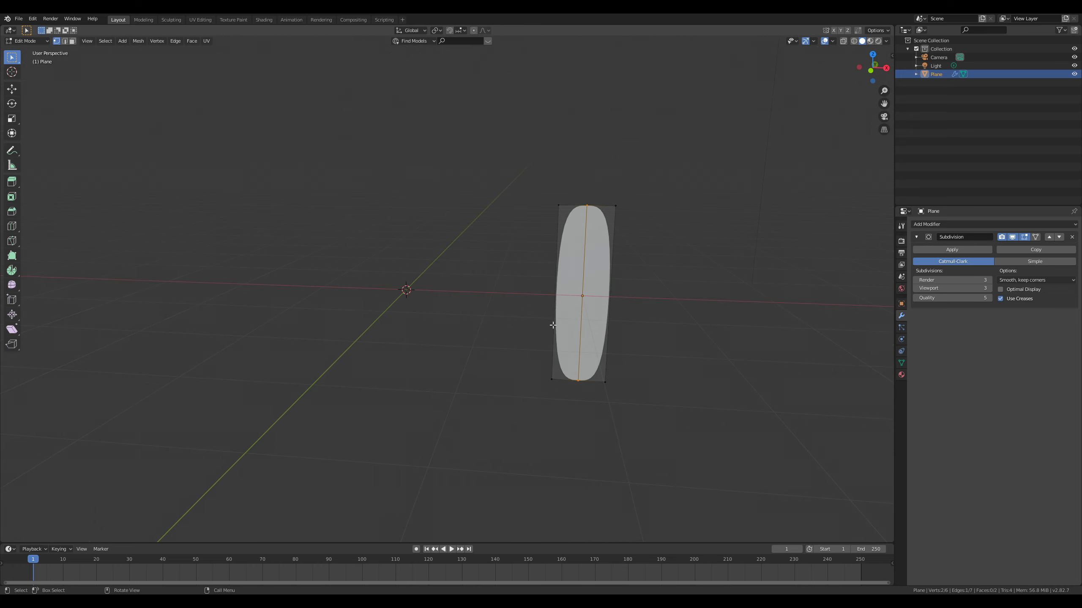
{"action": "key", "text": "Tab"}
{"action": "middle_click_drag", "start_coordinate": [626, 307], "coordinate": [488, 324], "text": "shift"}
{"action": "scroll", "coordinate": [489, 323], "scroll_direction": "up", "scroll_amount": 2}
{"action": "left_click", "coordinate": [950, 249]}
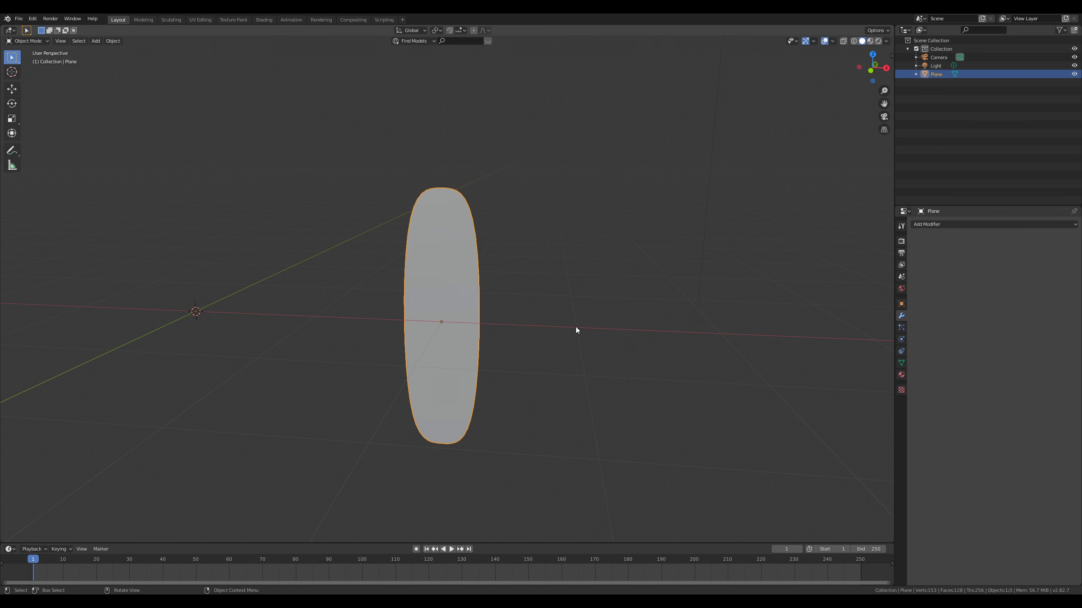
Step: Select all the outer boundary edges of the profile mesh in edge select mode, leaving the interior edges unselected
{"action": "key", "text": "Tab"}
{"action": "scroll", "coordinate": [467, 230], "scroll_direction": "up", "scroll_amount": 3}
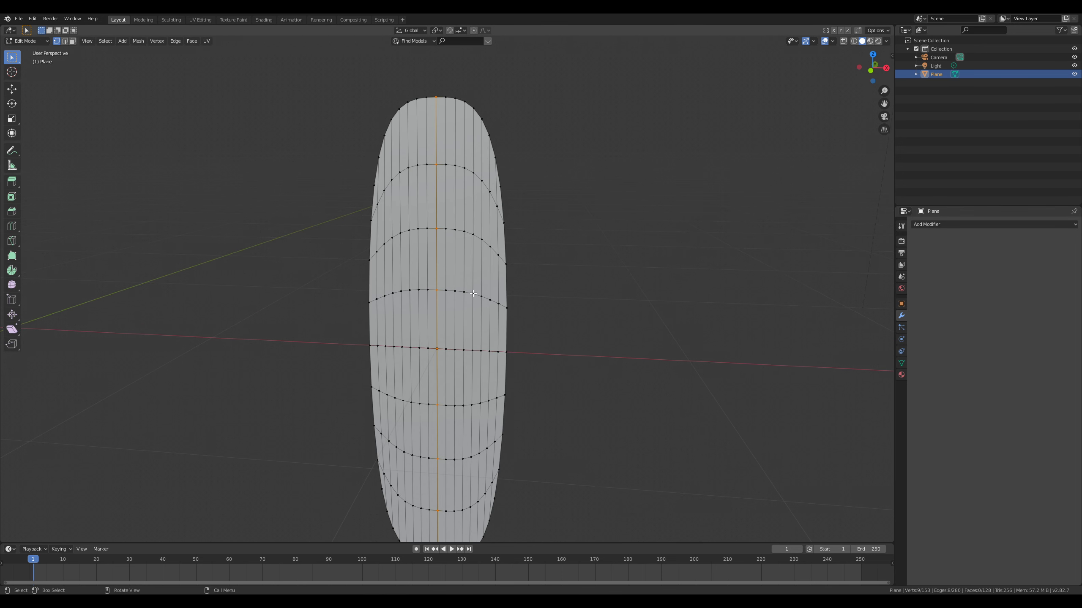
{"action": "scroll", "coordinate": [465, 155], "scroll_direction": "down", "scroll_amount": 2}
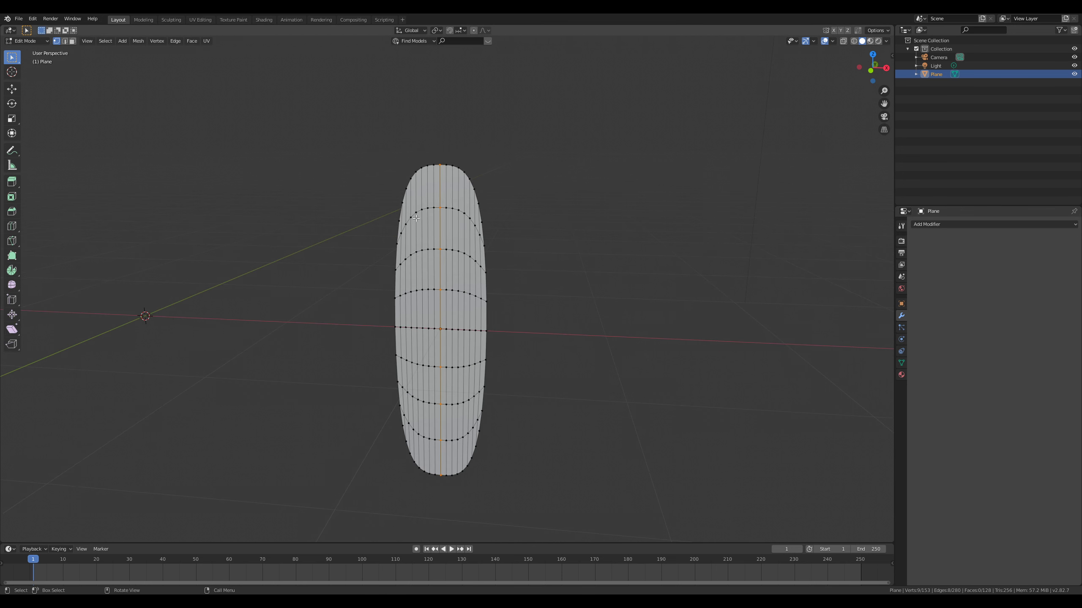
{"action": "left_click", "coordinate": [65, 42]}
{"action": "left_click", "coordinate": [411, 175], "text": "alt"}
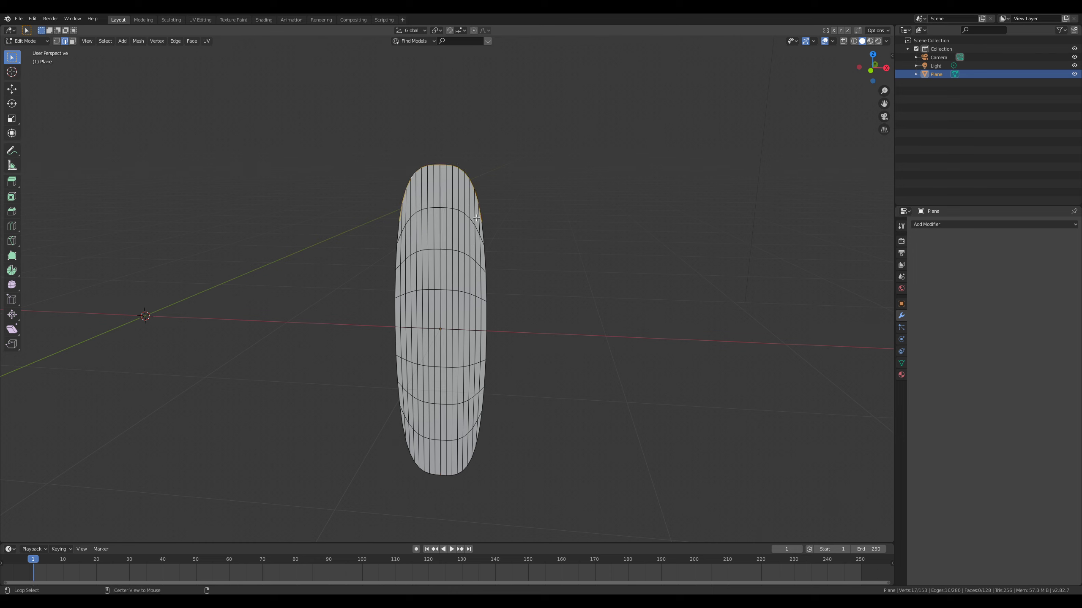
{"action": "scroll", "coordinate": [387, 191], "scroll_direction": "up", "scroll_amount": 3}
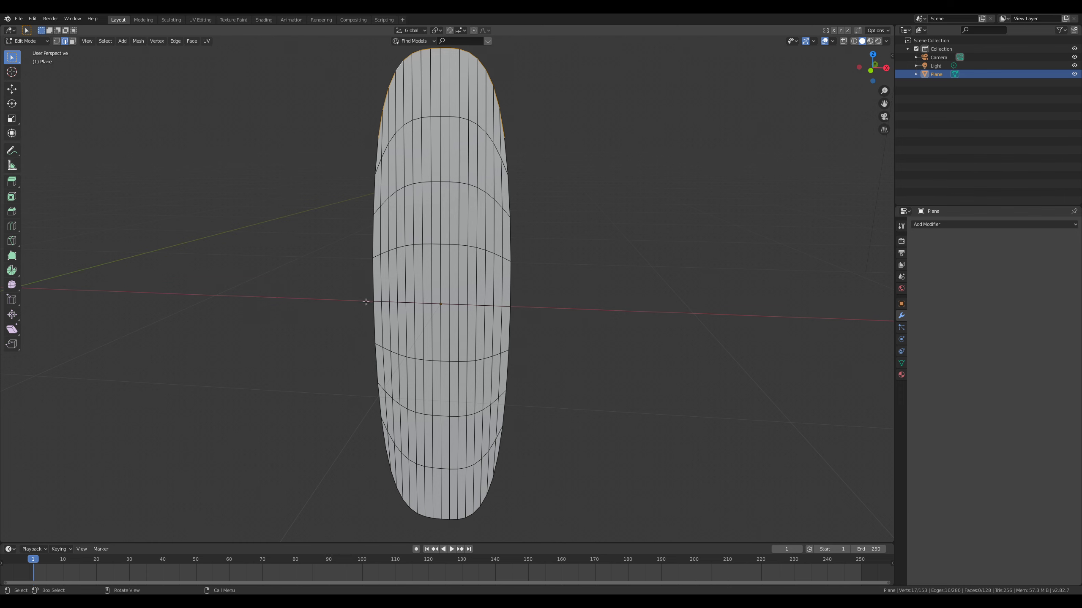
{"action": "middle_click_drag", "start_coordinate": [444, 196], "coordinate": [401, 136]}
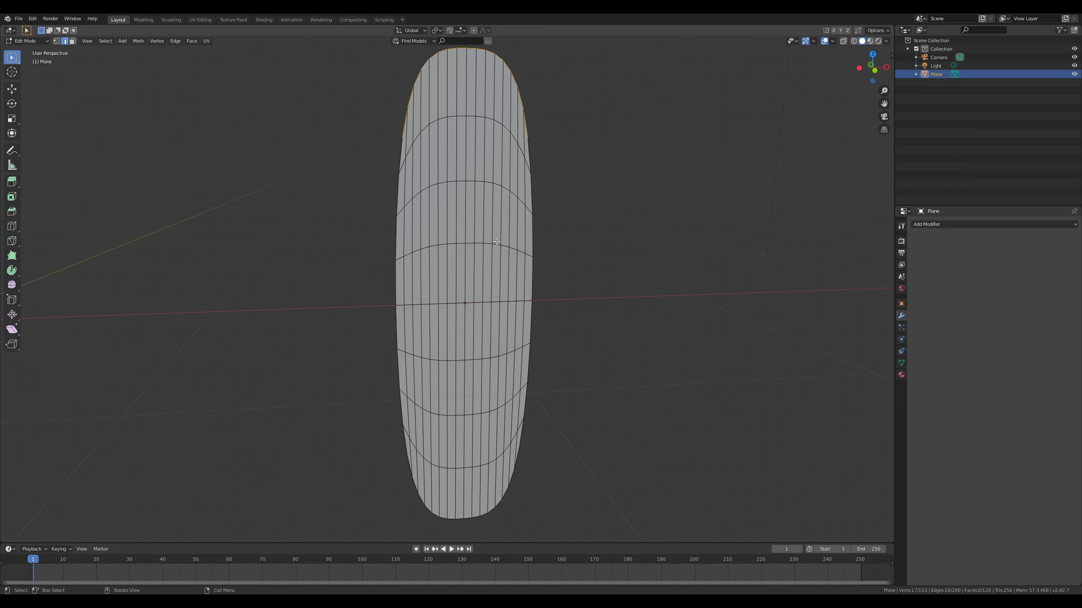
{"action": "left_click", "coordinate": [400, 154], "text": "alt+shift"}
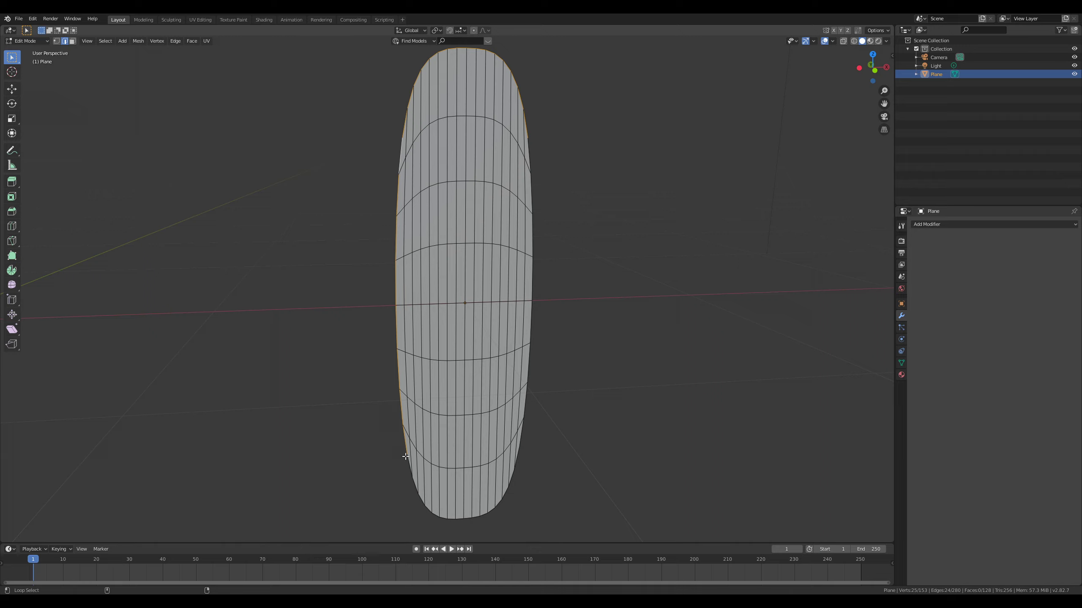
{"action": "left_click", "coordinate": [415, 486], "text": "alt+shift"}
{"action": "left_click", "coordinate": [531, 383], "text": "alt+shift"}
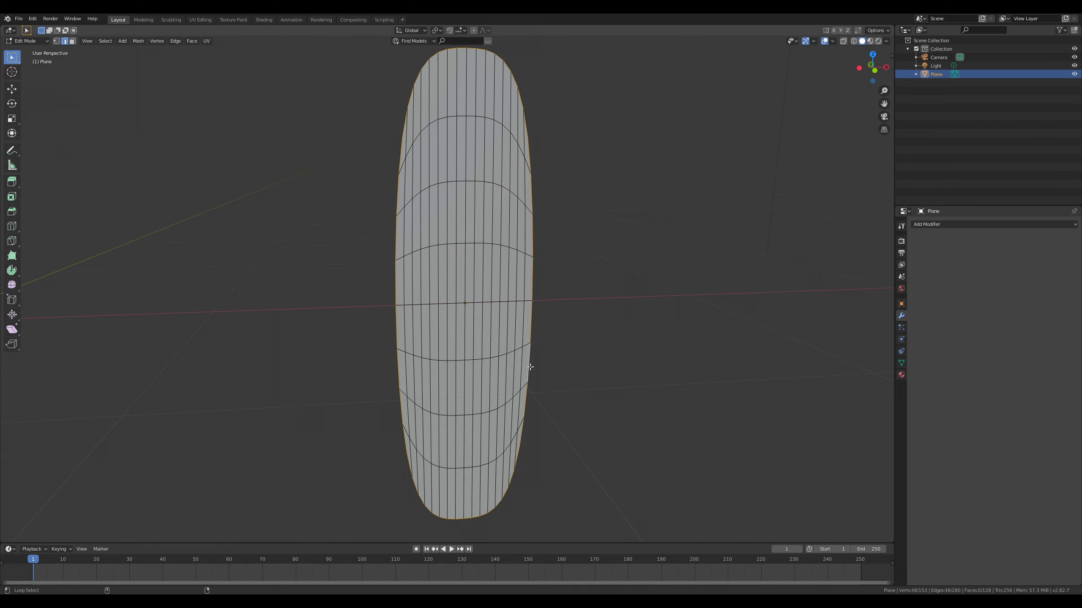
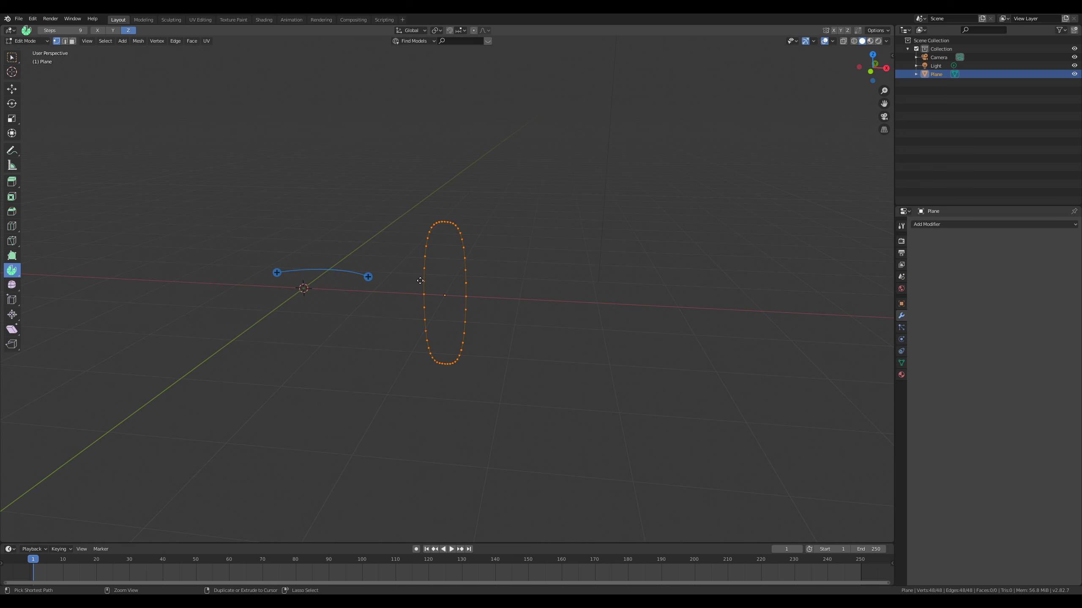
Step: Shorten the profile outline along the global Z axis to roughly three quarters of its height and return to Object Mode
{"action": "key", "text": "KP_1"}
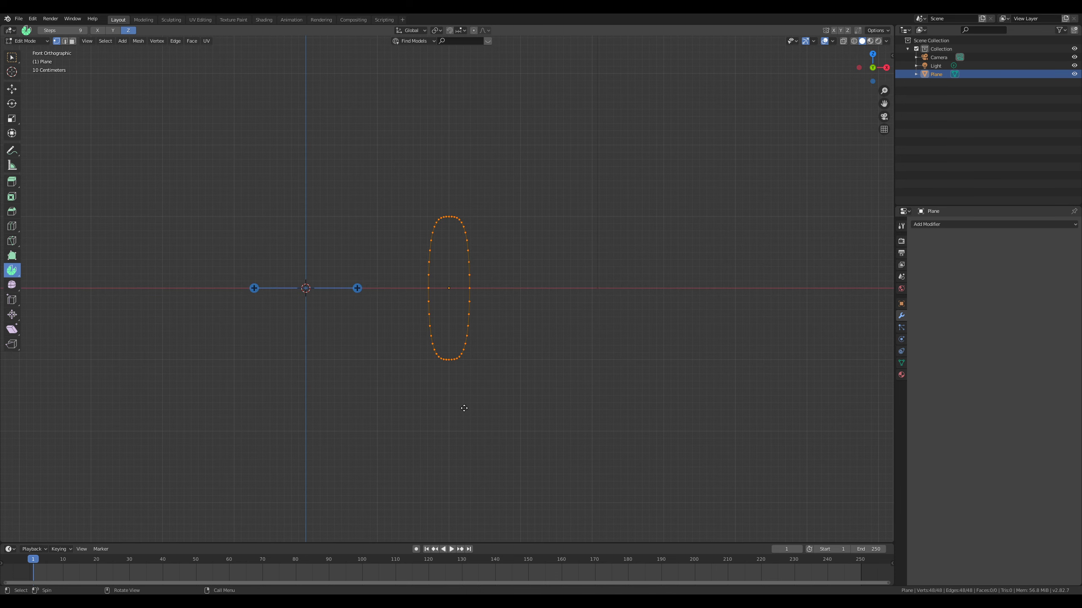
{"action": "key", "text": "s"}
{"action": "key", "text": "z"}
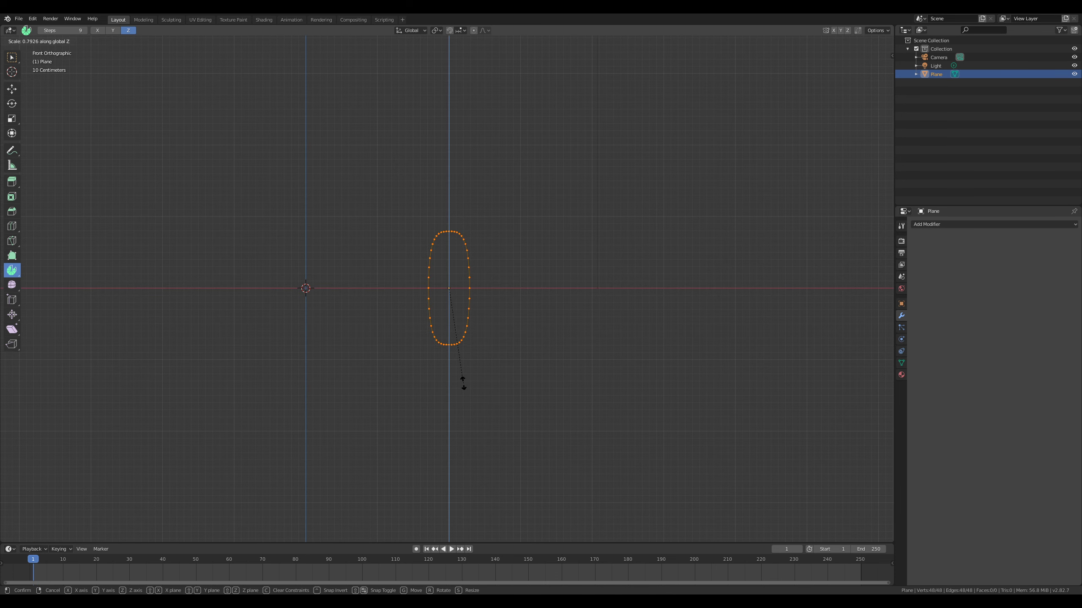
{"action": "left_click", "coordinate": [462, 380]}
{"action": "key", "text": "Tab"}
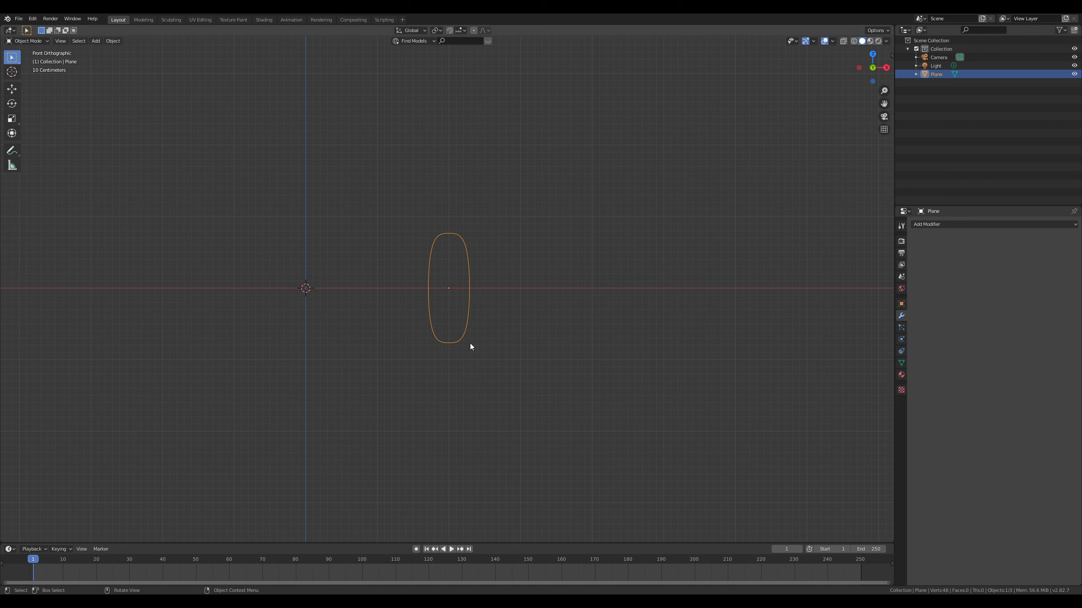
Step: Move the profile about 0.5 m farther along the positive X axis, away from the origin
{"action": "key", "text": "g"}
{"action": "key", "text": "x"}
{"action": "left_click", "coordinate": [499, 345]}
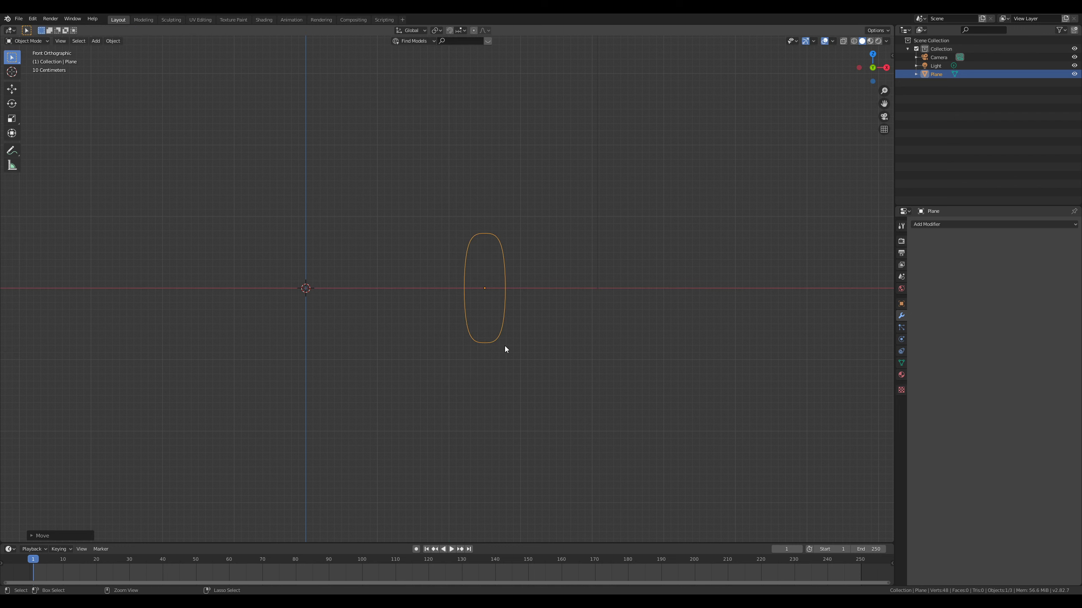
Step: Try spinning the profile around the world origin in the top view, and undo the spin
{"action": "key", "text": "Tab"}
{"action": "key", "text": "KP_7"}
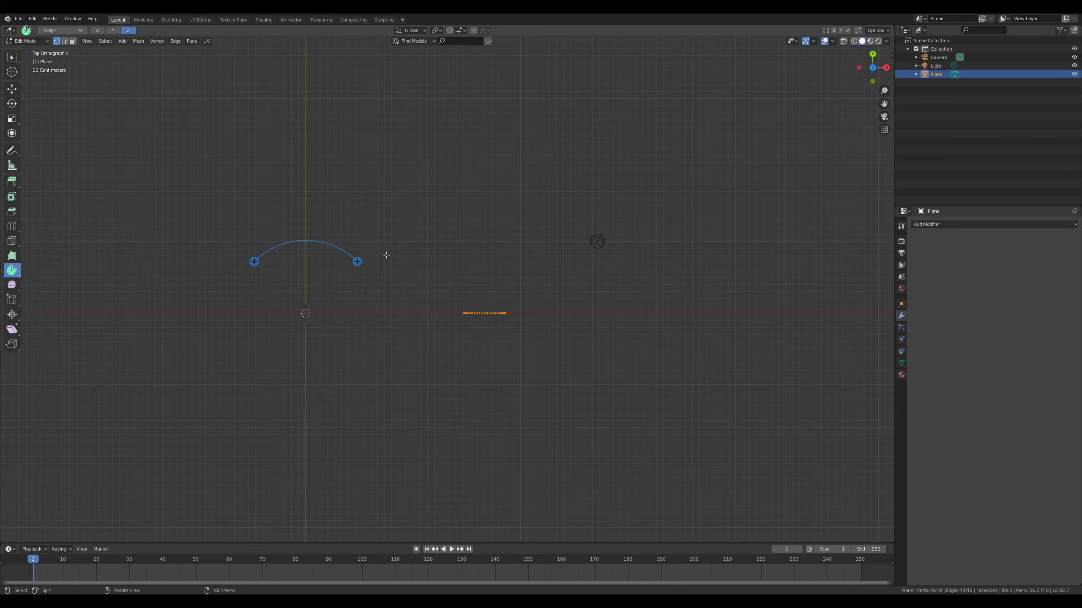
{"action": "left_click_drag", "start_coordinate": [357, 261], "coordinate": [555, 405]}
{"action": "middle_click_drag", "start_coordinate": [555, 406], "coordinate": [541, 336]}
{"action": "key", "text": "ctrl+z"}
{"action": "key", "text": "Tab"}
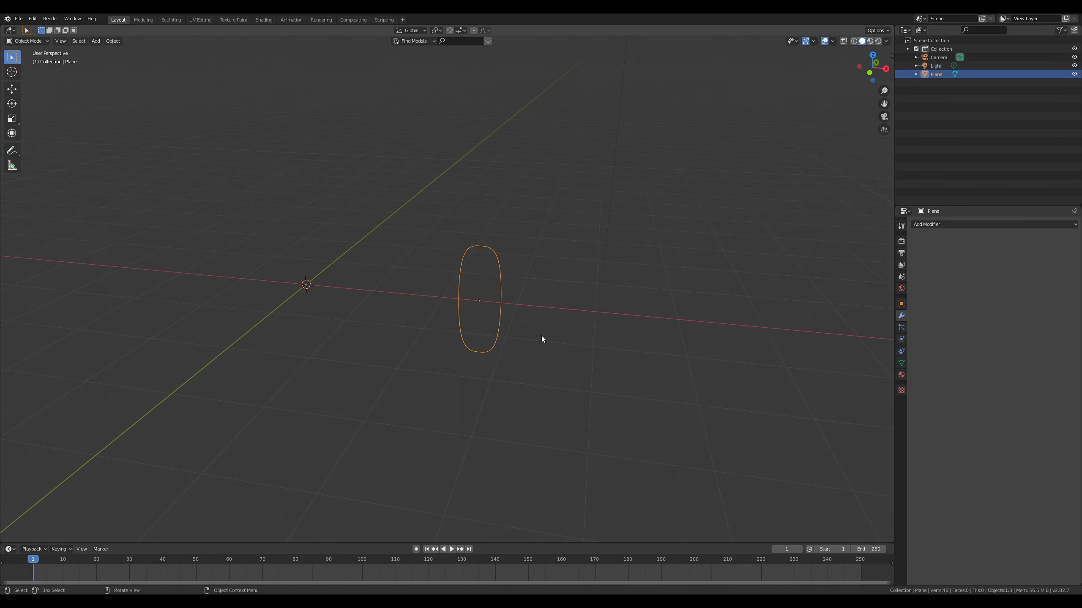
Step: Move the profile about 0.1 m back along the X axis toward the origin
{"action": "key", "text": "KP_1"}
{"action": "key", "text": "g"}
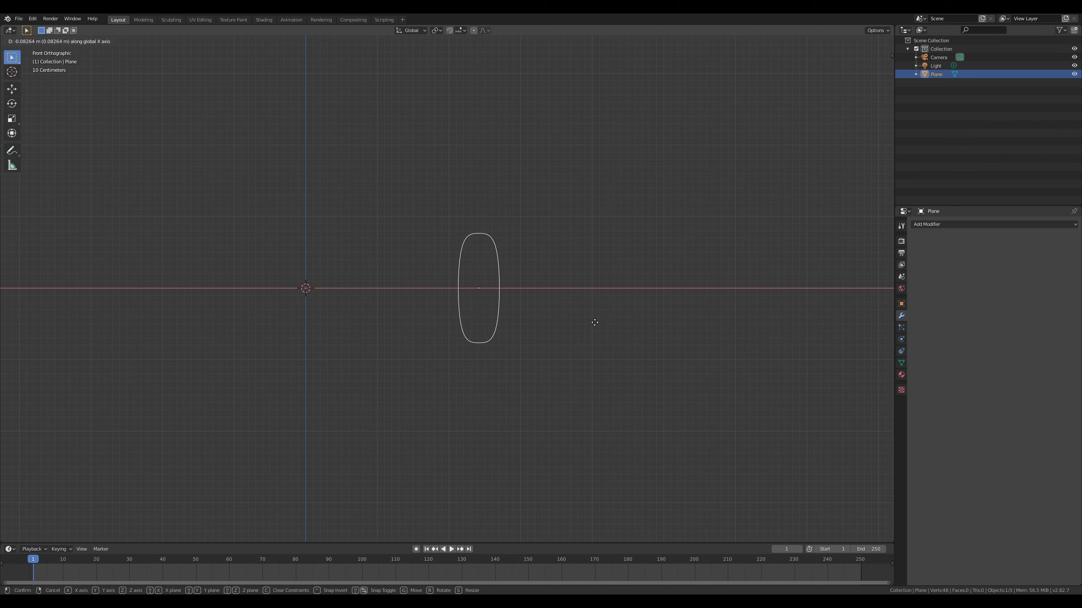
{"action": "key", "text": "x"}
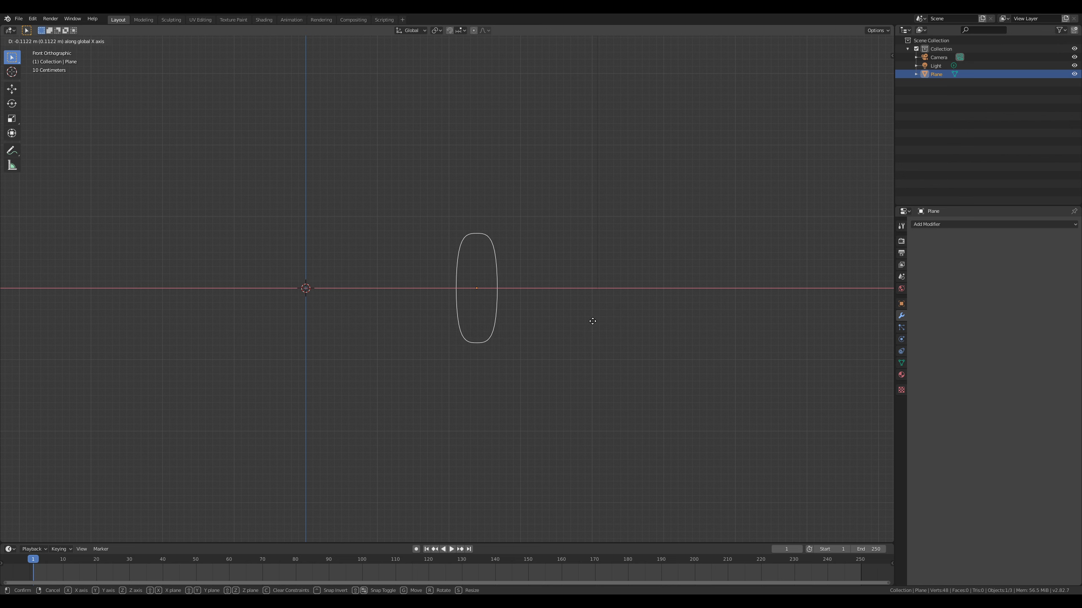
{"action": "left_click", "coordinate": [591, 321]}
Step: Spin the profile outline a full 360 degrees around the world origin about the Z axis to form a closed ring
{"action": "middle_click_drag", "start_coordinate": [499, 337], "coordinate": [504, 359]}
{"action": "key", "text": "Tab"}
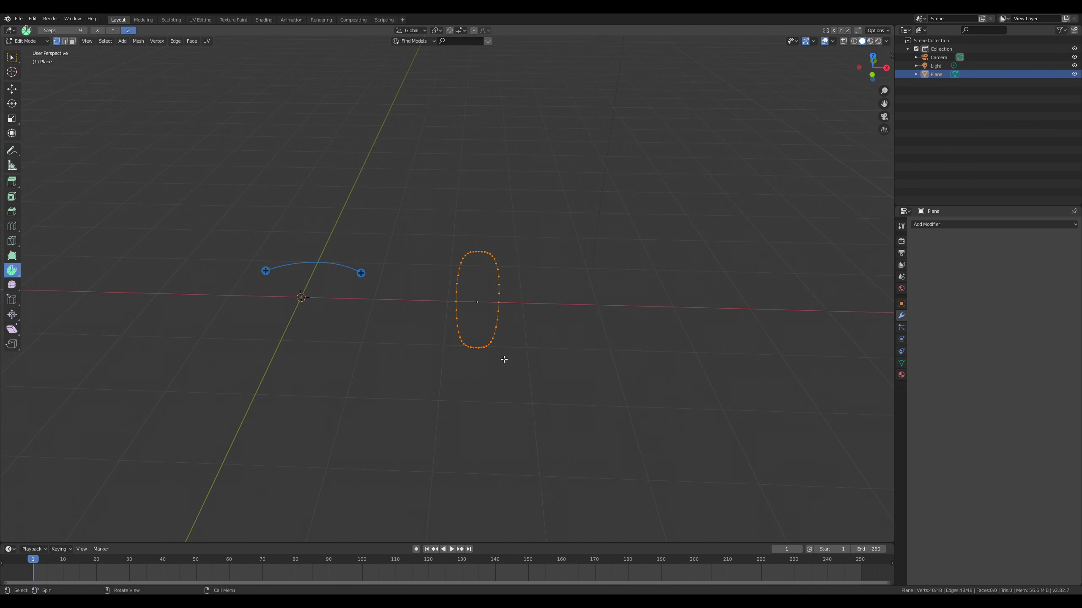
{"action": "key", "text": "KP_7"}
{"action": "left_click_drag", "start_coordinate": [358, 273], "coordinate": [407, 227]}
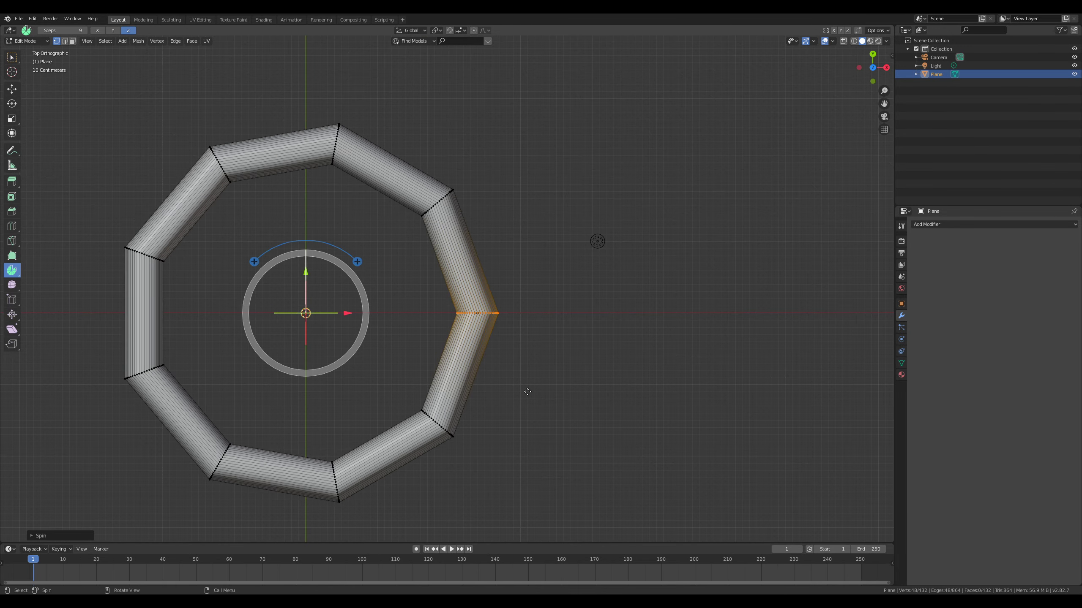
{"action": "middle_click_drag", "start_coordinate": [407, 226], "coordinate": [508, 321]}
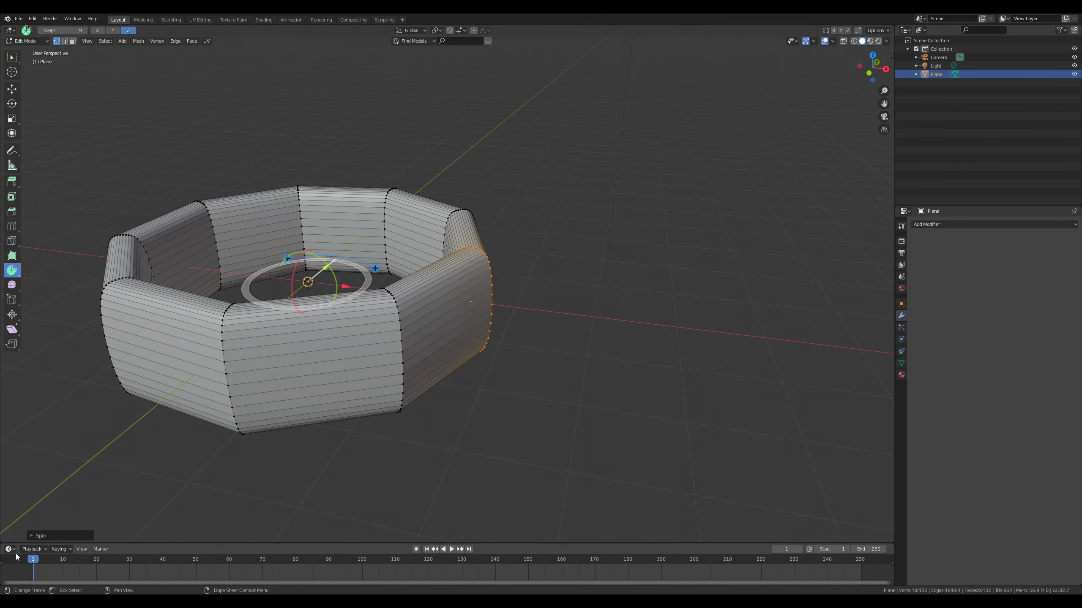
Step: Set the spin's steps to 64 for a rounder ring and return to Object Mode
{"action": "left_click", "coordinate": [41, 536]}
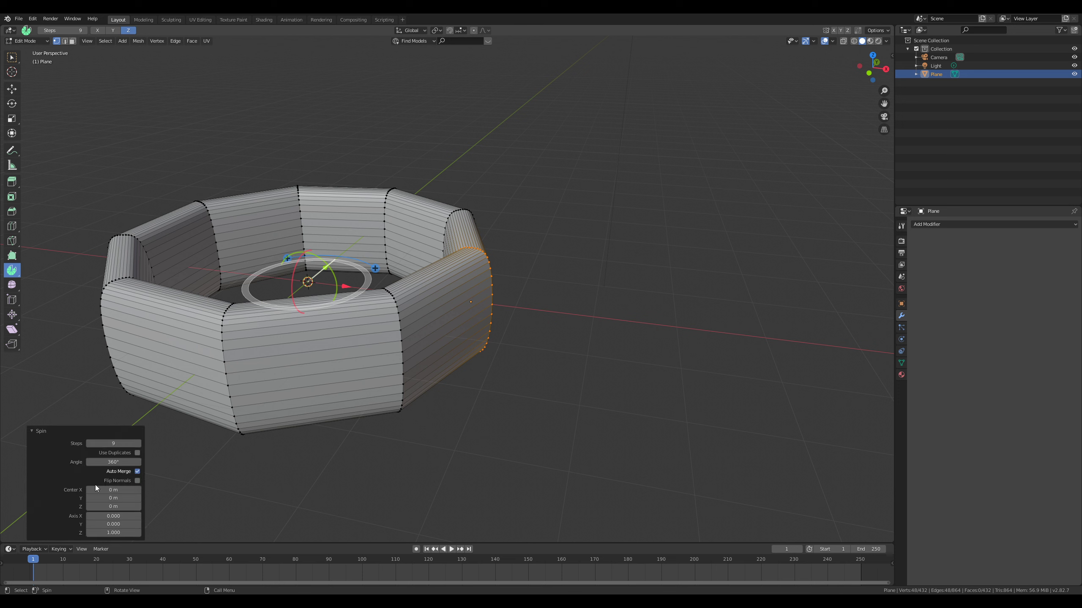
{"action": "left_click", "coordinate": [111, 444]}
{"action": "type", "text": "64"}
{"action": "key", "text": "Return"}
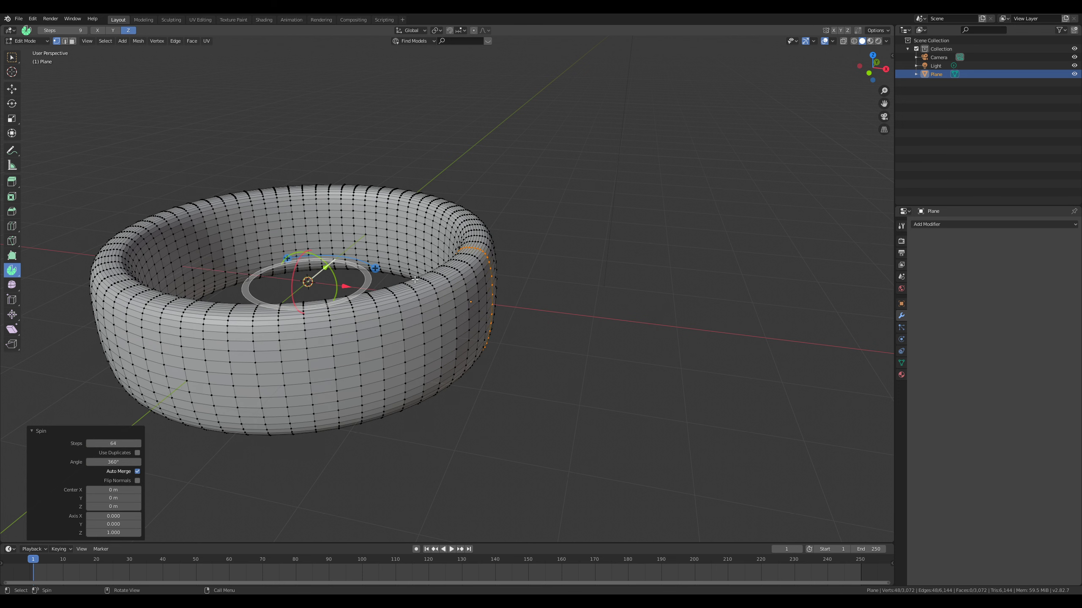
{"action": "key", "text": "Tab"}
{"action": "middle_click_drag", "start_coordinate": [414, 280], "coordinate": [443, 312]}
Step: Select all vertices of the ring mesh and merge them by distance to remove any duplicates
{"action": "key", "text": "Tab"}
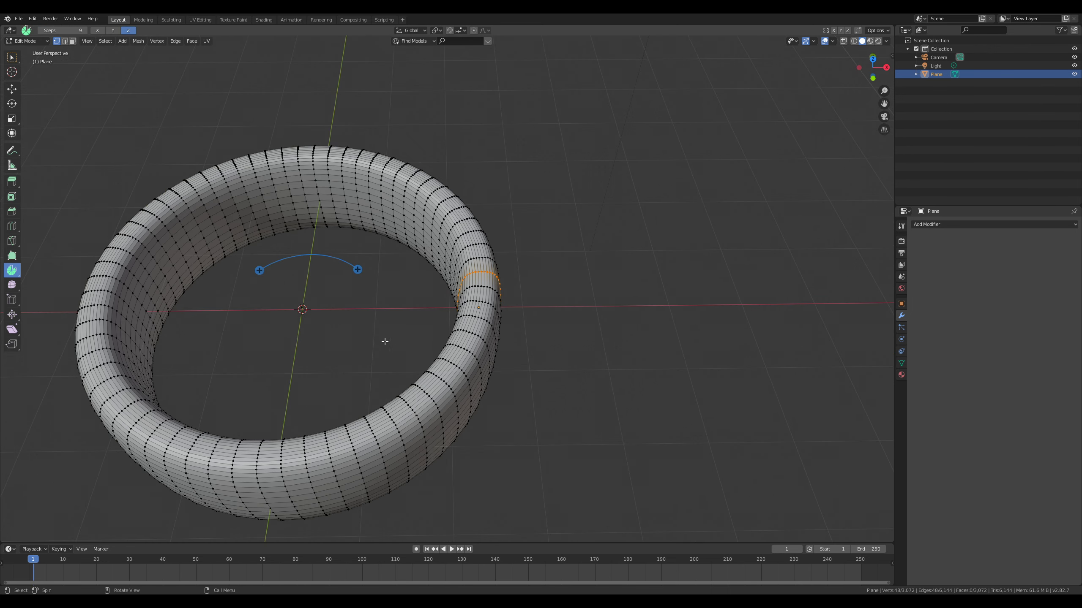
{"action": "key", "text": "a"}
{"action": "key", "text": "m"}
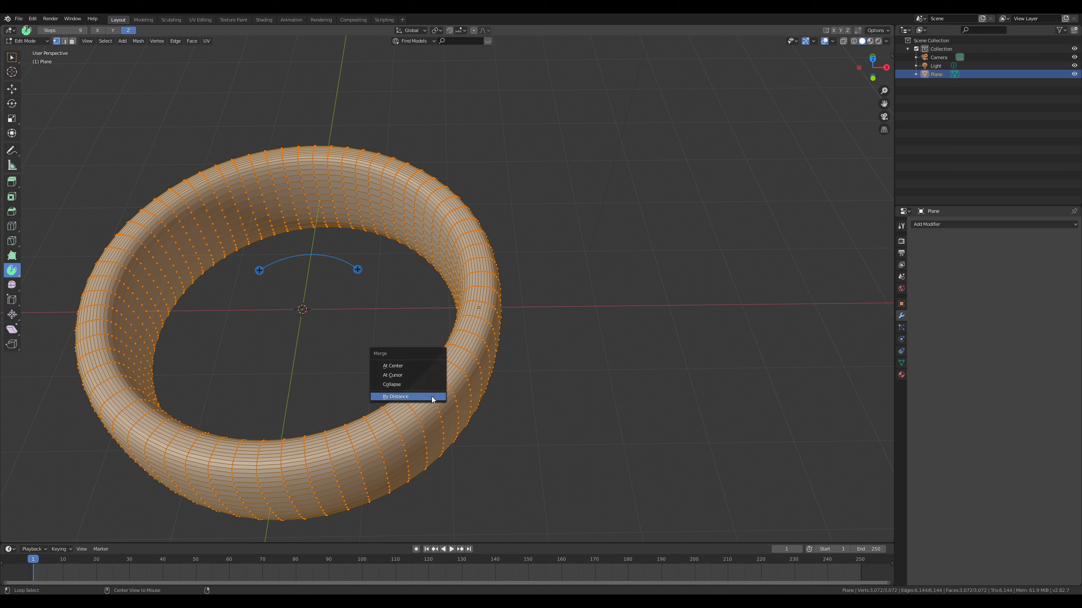
{"action": "left_click", "coordinate": [418, 401]}
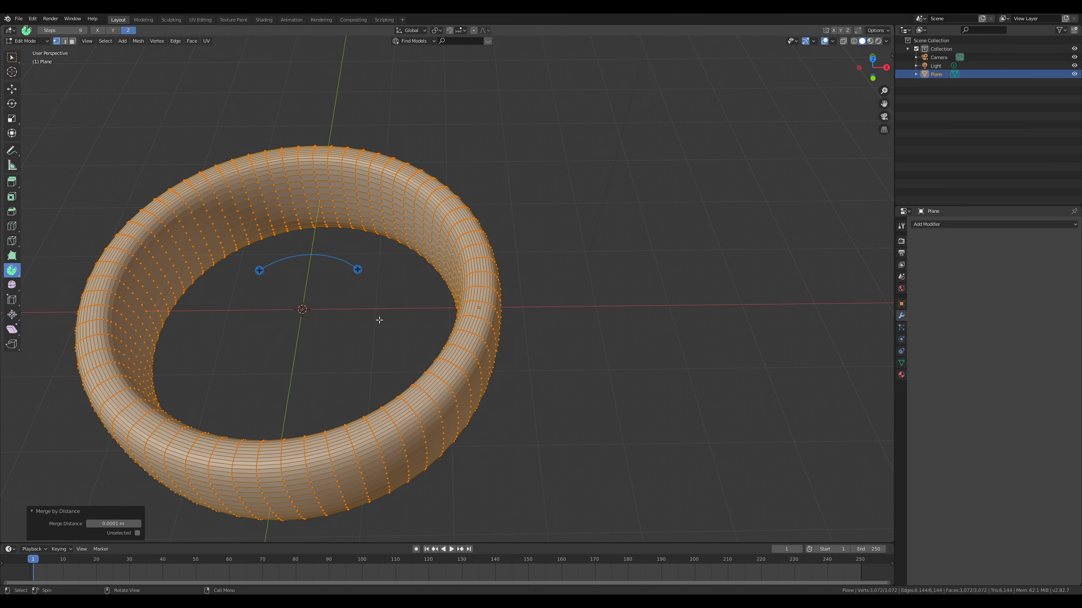
Step: Shade the ring smooth in Object Mode and add a Subdivision Surface modifier to it
{"action": "key", "text": "Tab"}
{"action": "middle_click_drag", "start_coordinate": [461, 364], "coordinate": [444, 344]}
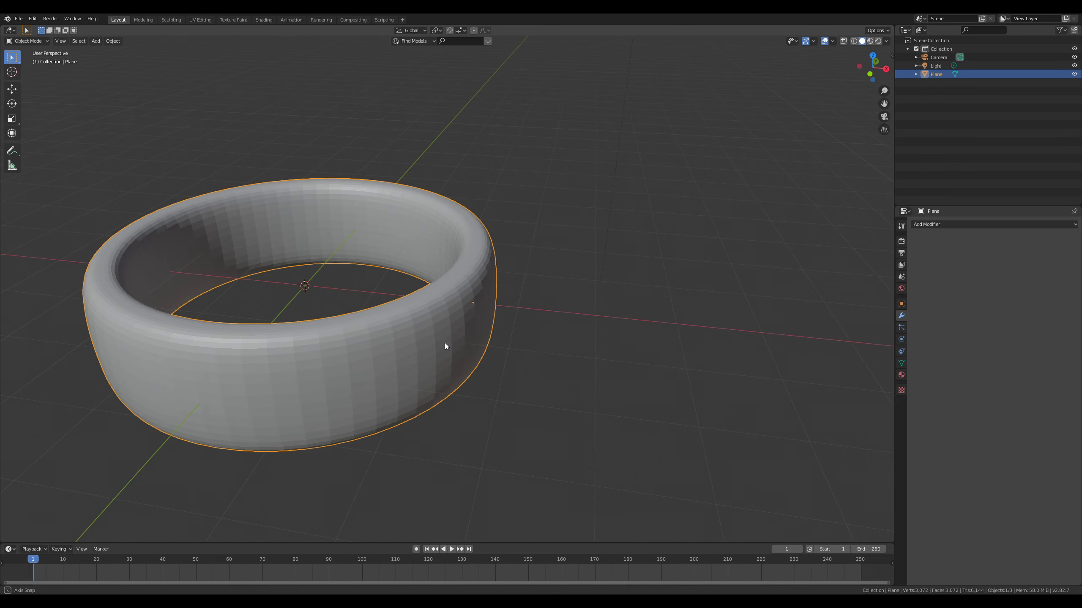
{"action": "right_click", "coordinate": [445, 343]}
{"action": "left_click", "coordinate": [410, 343]}
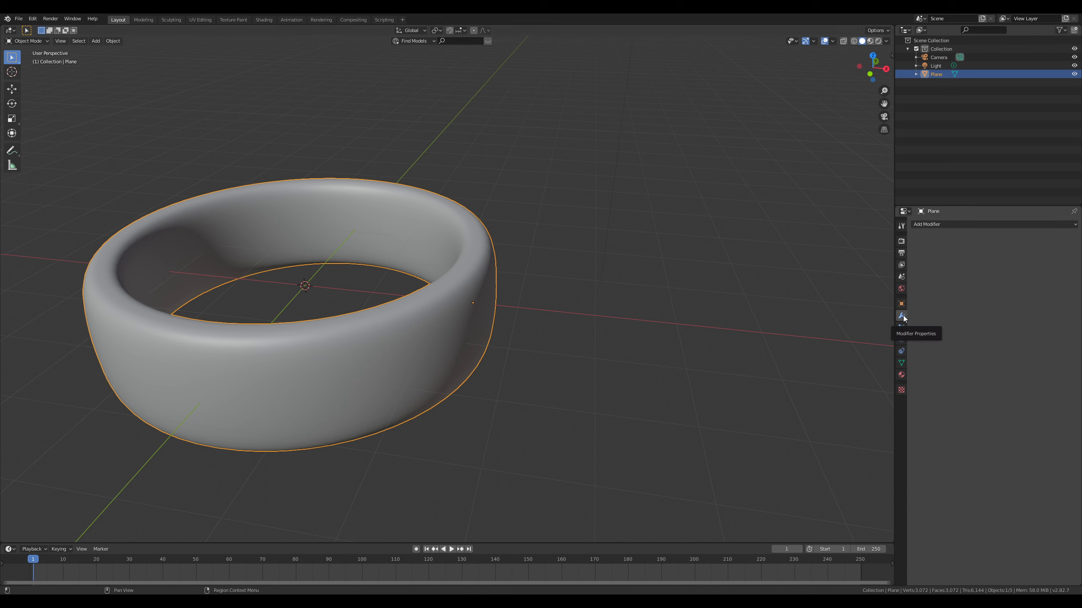
{"action": "left_click", "coordinate": [944, 230]}
{"action": "left_click", "coordinate": [911, 362]}
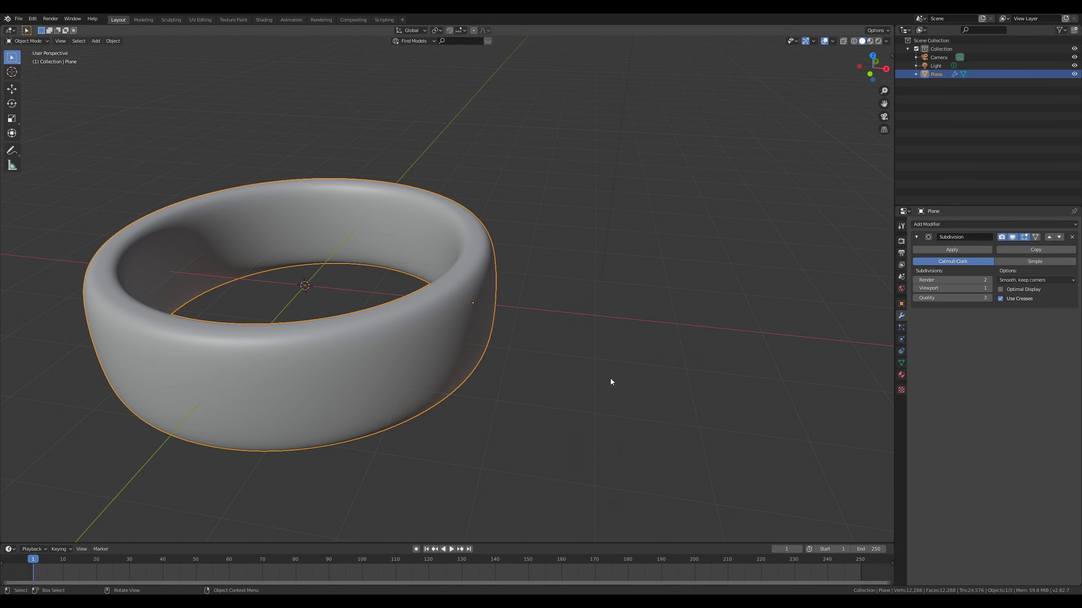
Step: Scale the ring up slightly along the global Z axis in the front view to make the band taller
{"action": "key", "text": "KP_1"}
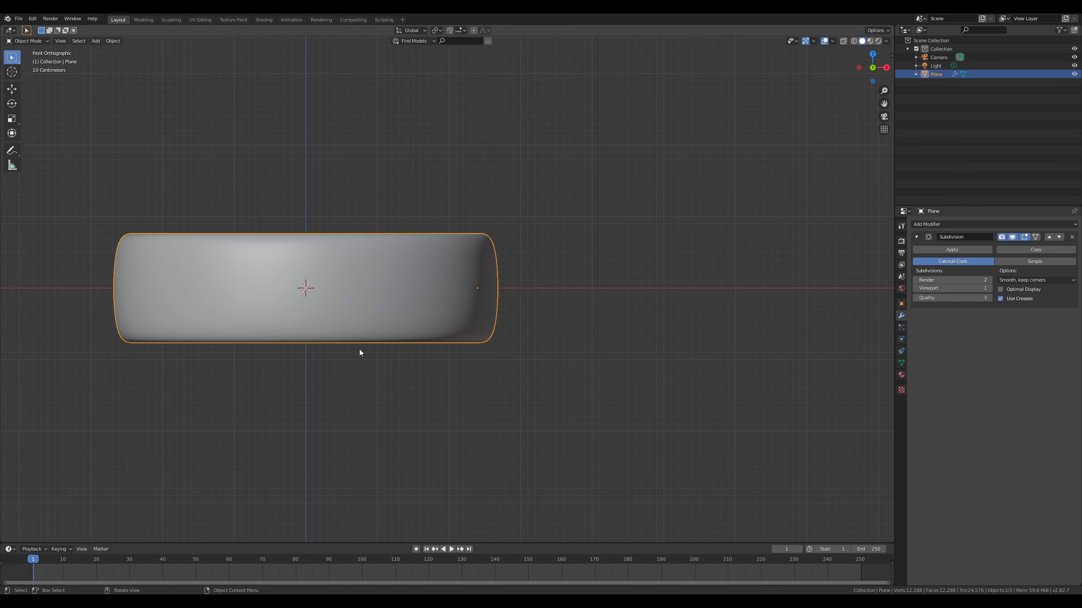
{"action": "middle_click_drag", "start_coordinate": [359, 353], "coordinate": [368, 379], "text": "shift"}
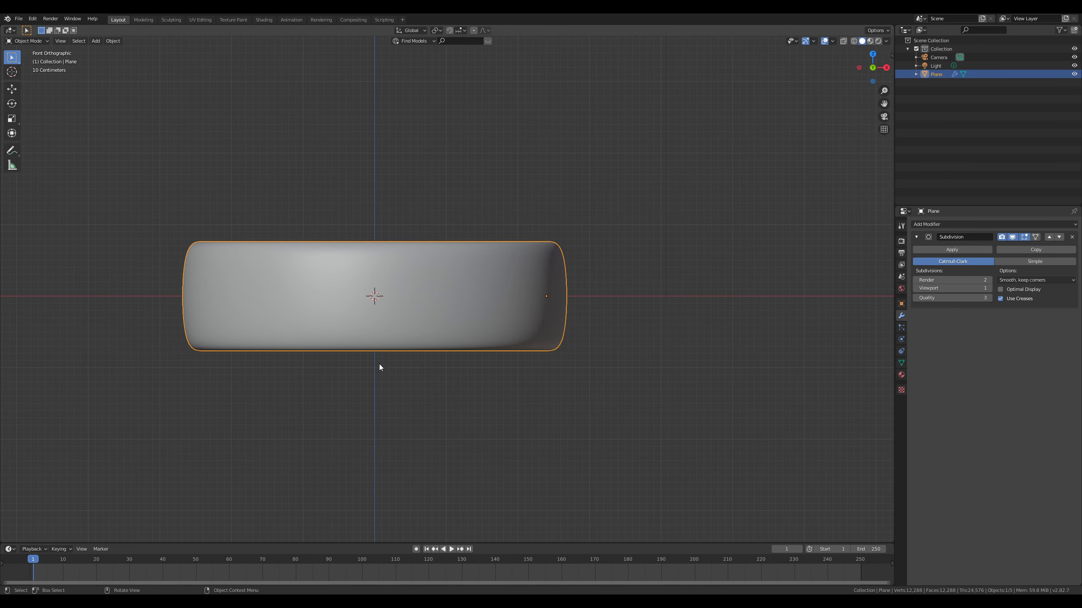
{"action": "key", "text": "s"}
{"action": "key", "text": "z"}
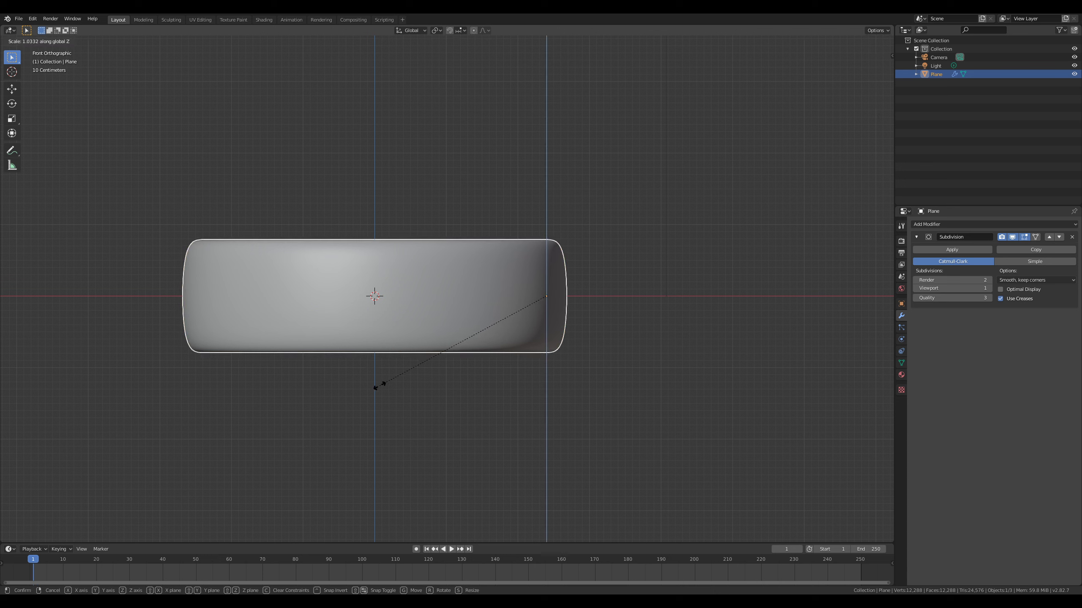
{"action": "left_click", "coordinate": [373, 418]}
Step: Fatten the whole ring mesh along its normals by about 0.13 and return to Object Mode
{"action": "middle_click_drag", "start_coordinate": [388, 396], "coordinate": [491, 320]}
{"action": "key", "text": "KP_7"}
{"action": "key", "text": "Tab"}
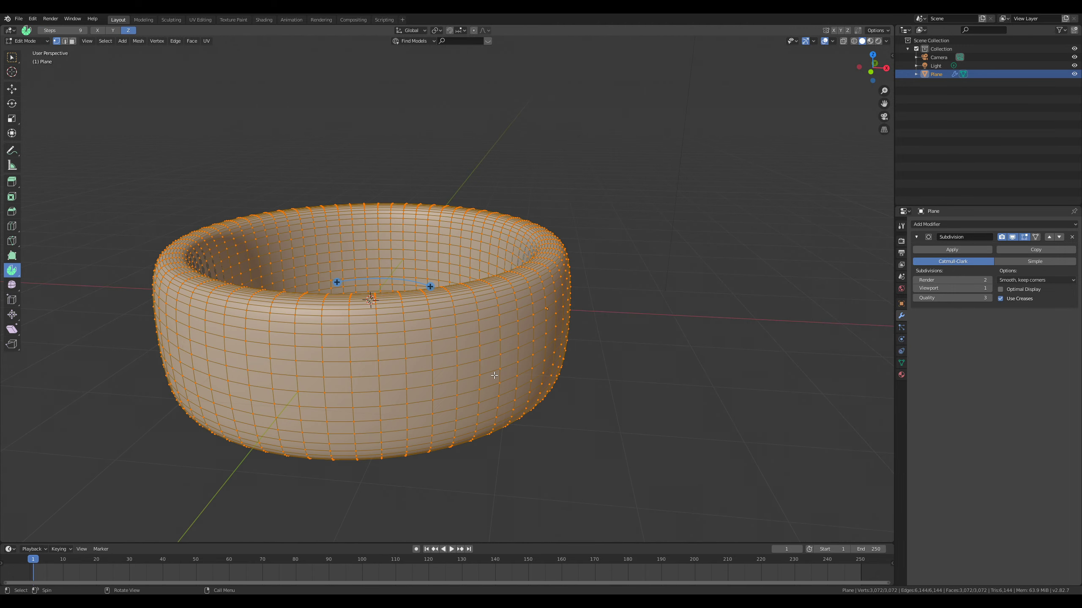
{"action": "key", "text": "alt+s"}
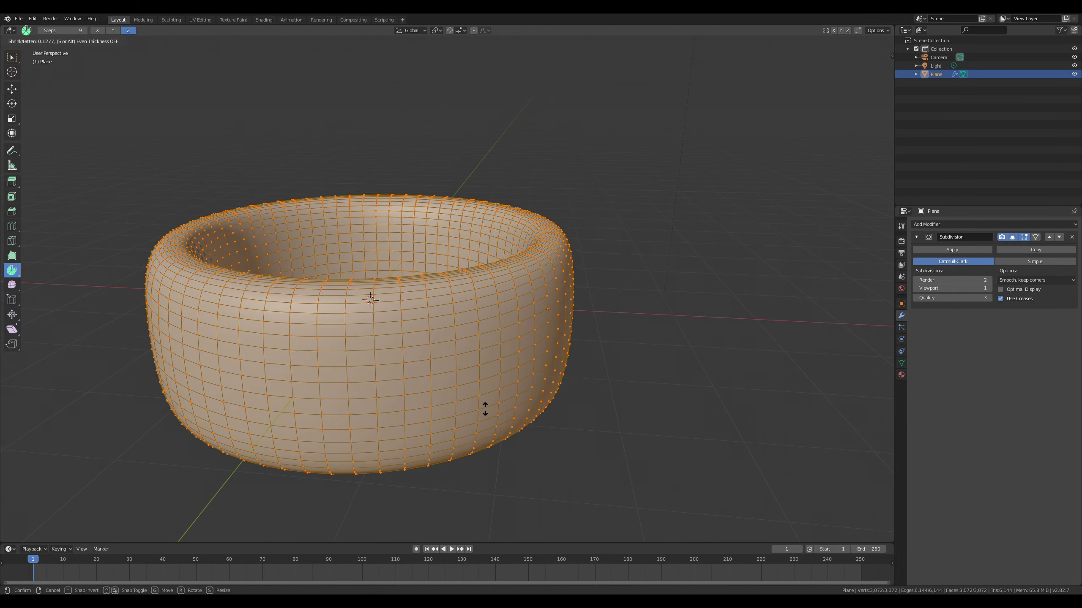
{"action": "left_click", "coordinate": [483, 412]}
{"action": "key", "text": "Tab"}
{"action": "middle_click_drag", "start_coordinate": [498, 409], "coordinate": [477, 360]}
{"action": "key", "text": "KP_1"}
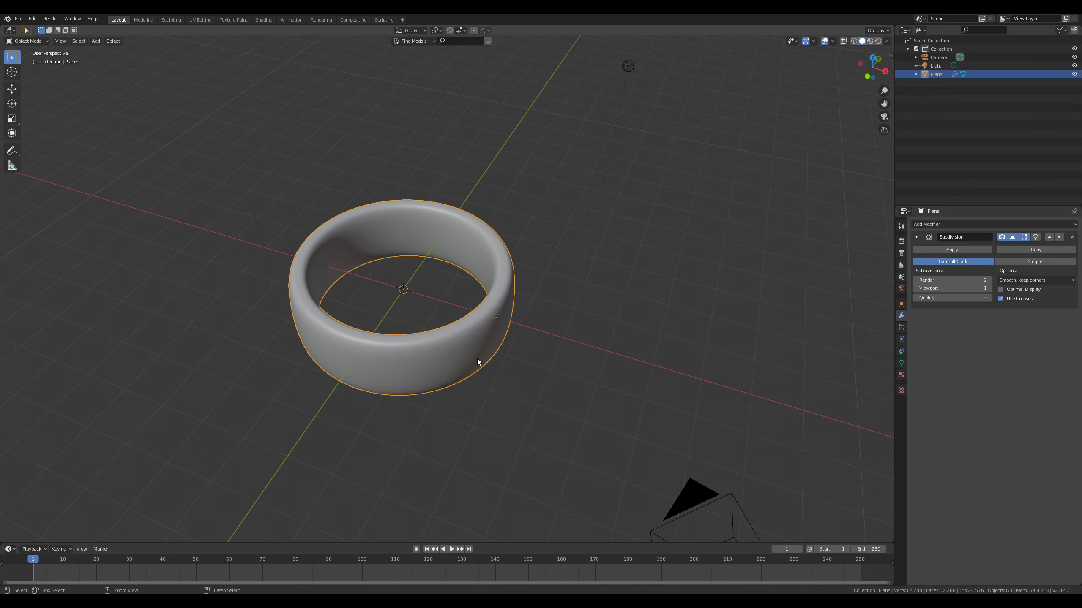
Step: Save the ring scene to its project file
{"action": "key", "text": "ctrl+s"}
{"action": "double_click", "coordinate": [470, 49]}
{"action": "scroll", "coordinate": [529, 278], "scroll_direction": "up", "scroll_amount": 2}
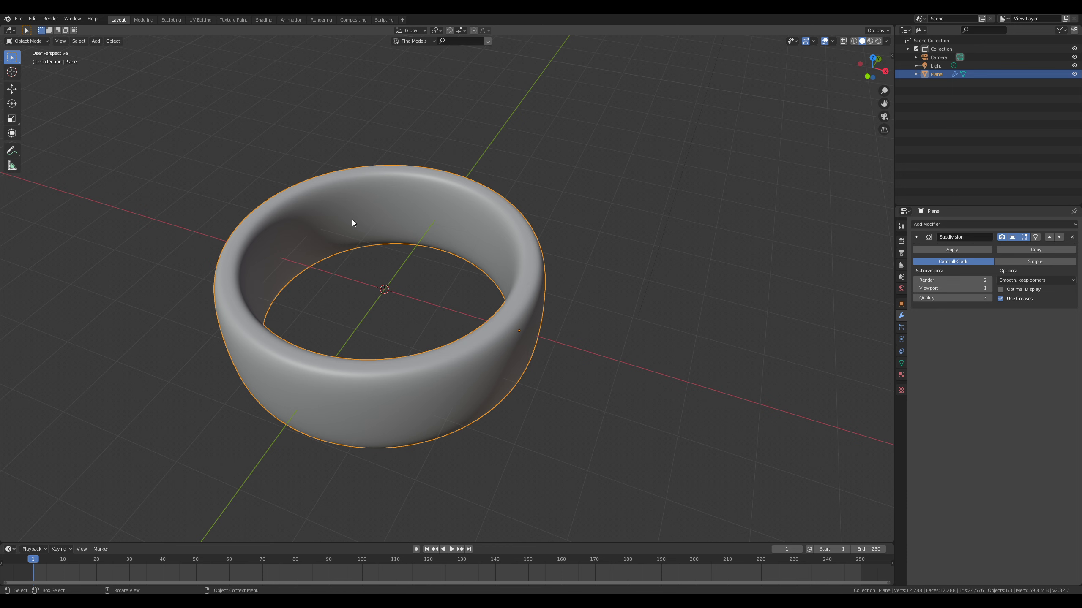
Step: Delete the default light from the scene
{"action": "scroll", "coordinate": [362, 273], "scroll_direction": "down", "scroll_amount": 3}
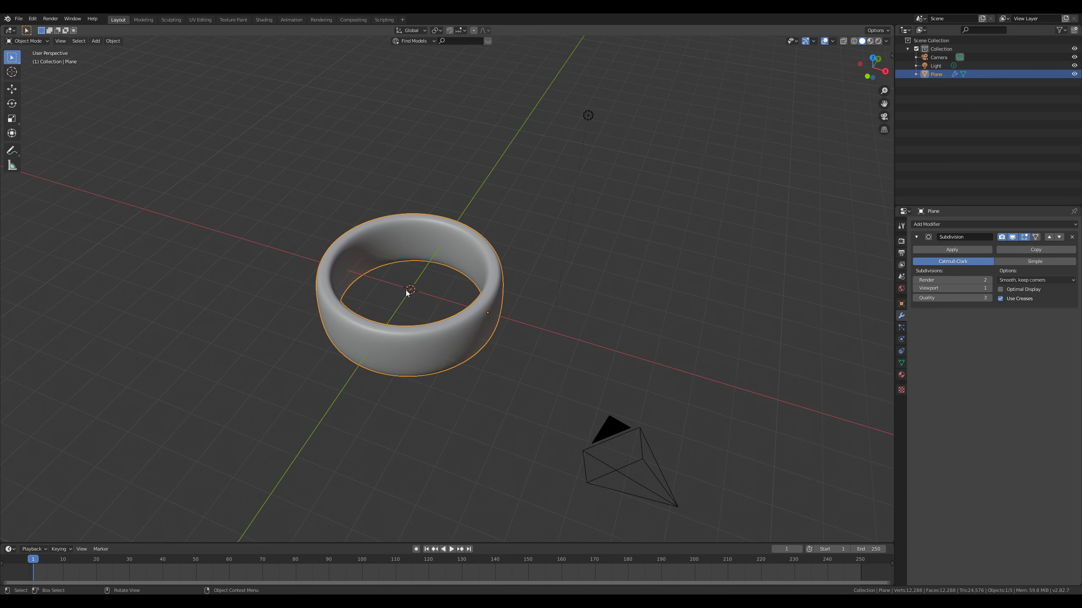
{"action": "left_click", "coordinate": [588, 117]}
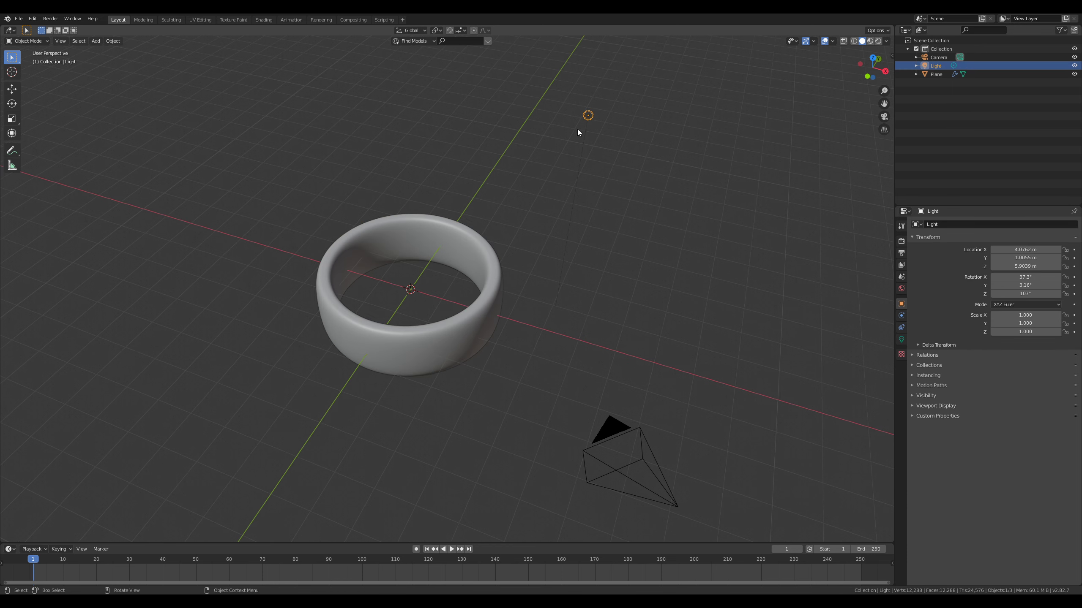
{"action": "key", "text": "Delete"}
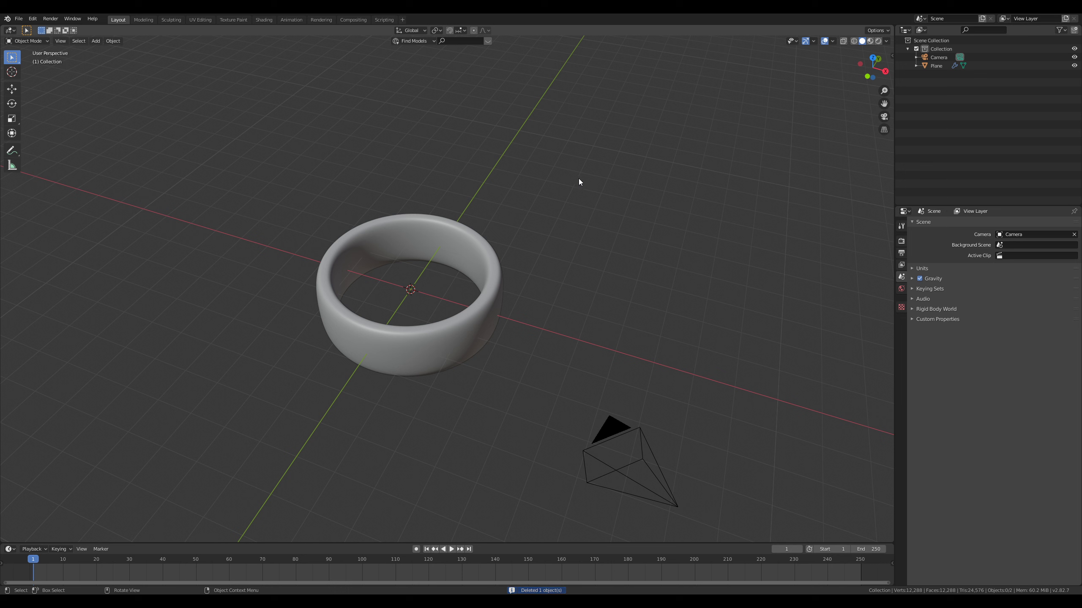
Step: Set the world background color to an Environment Texture using the image autumn_forest_02_8k.hdr
{"action": "left_click", "coordinate": [901, 289]}
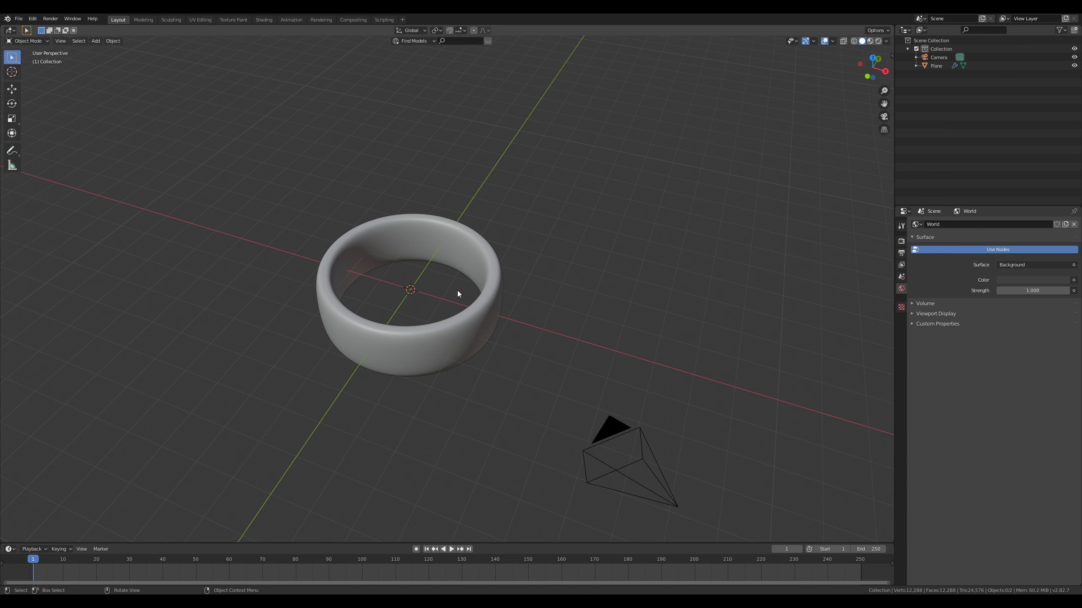
{"action": "scroll", "coordinate": [380, 330], "scroll_direction": "up", "scroll_amount": 2}
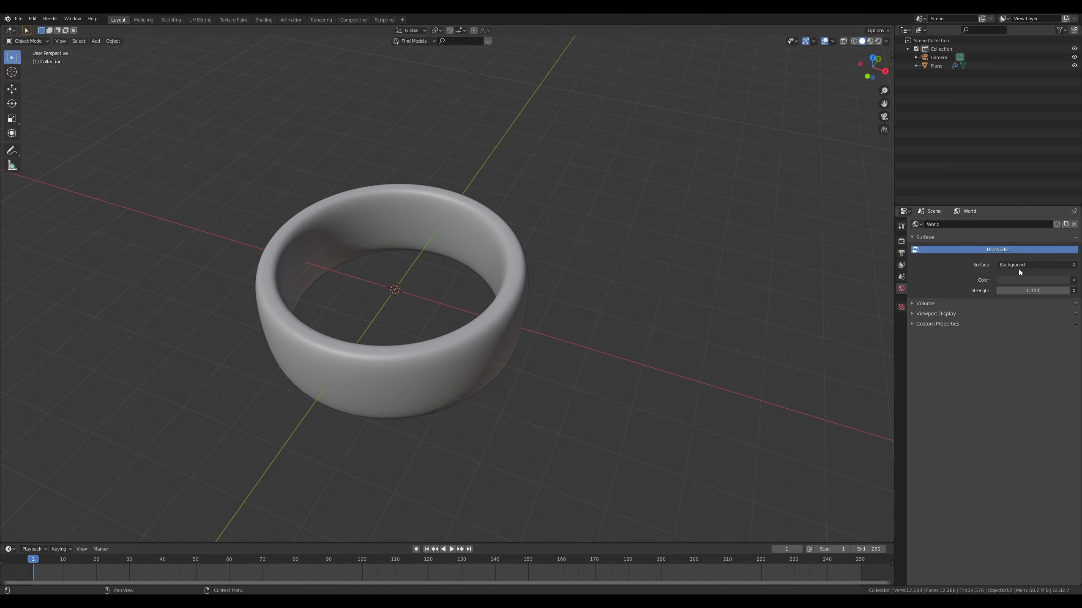
{"action": "left_click", "coordinate": [1073, 281]}
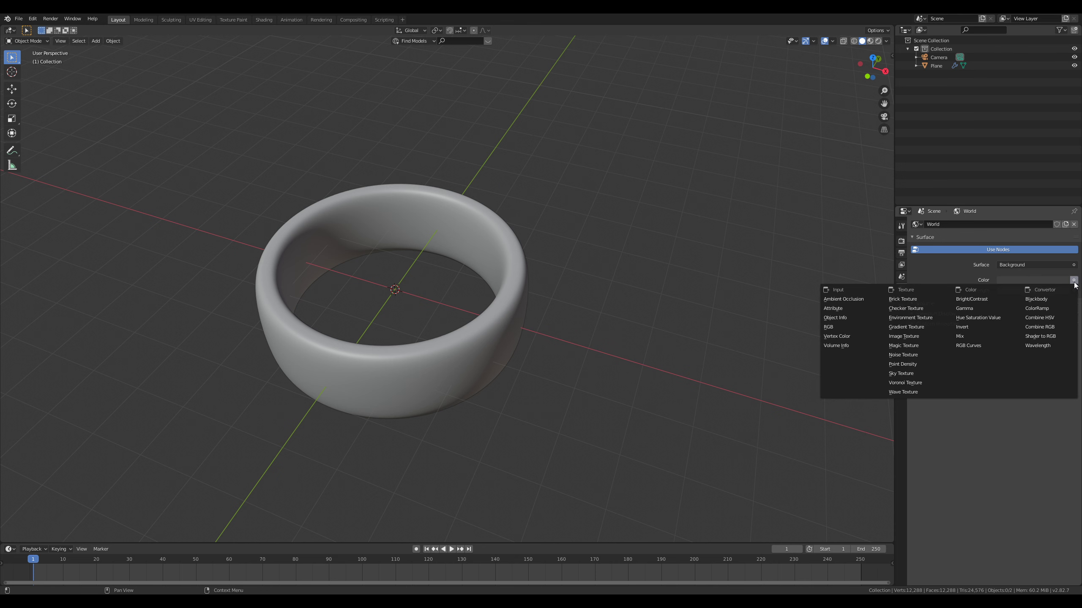
{"action": "left_click", "coordinate": [917, 318]}
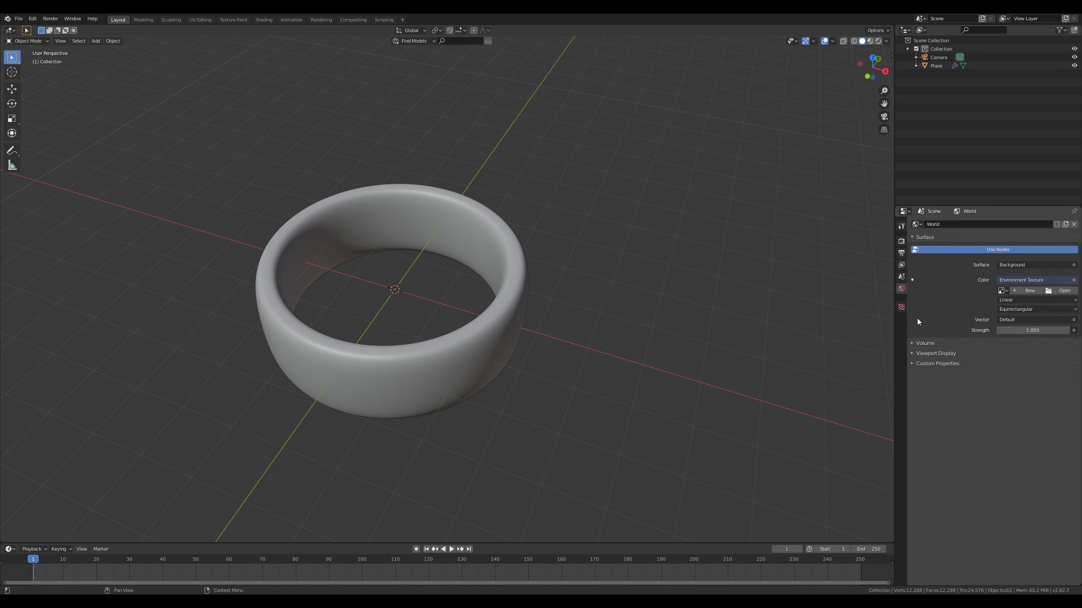
{"action": "left_click", "coordinate": [1060, 291]}
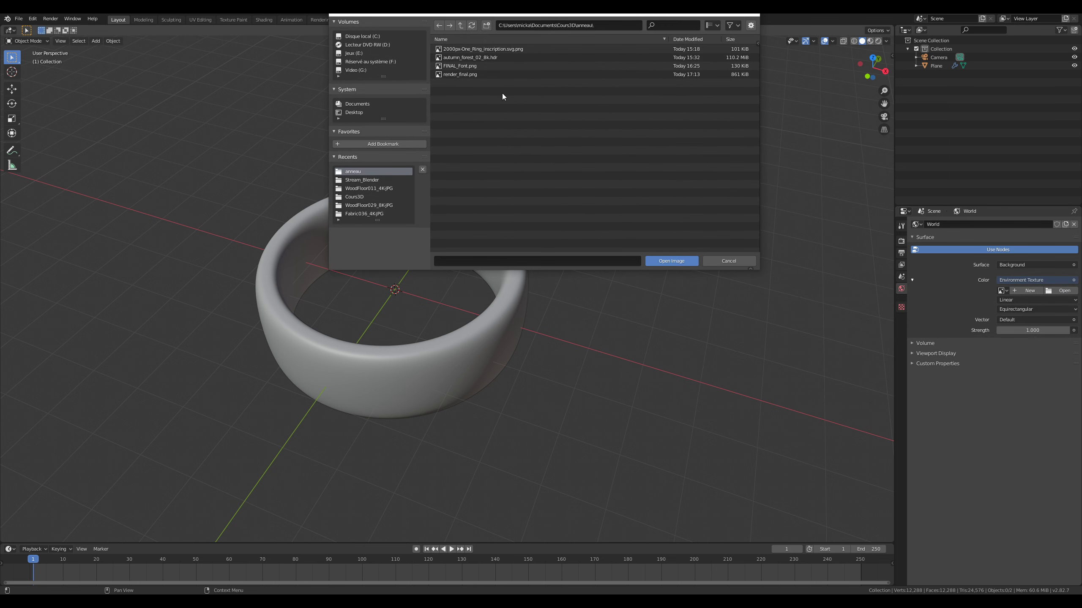
{"action": "double_click", "coordinate": [505, 58]}
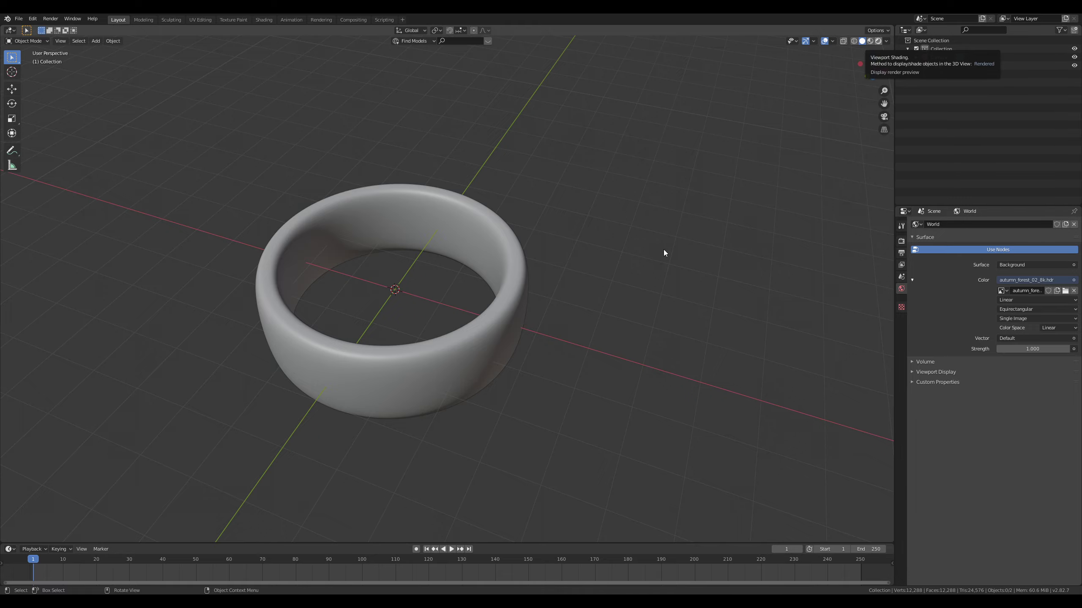
Step: Display the viewport in rendered shading and inspect the ring against the forest environment from several angles
{"action": "scroll", "coordinate": [492, 254], "scroll_direction": "down", "scroll_amount": 4}
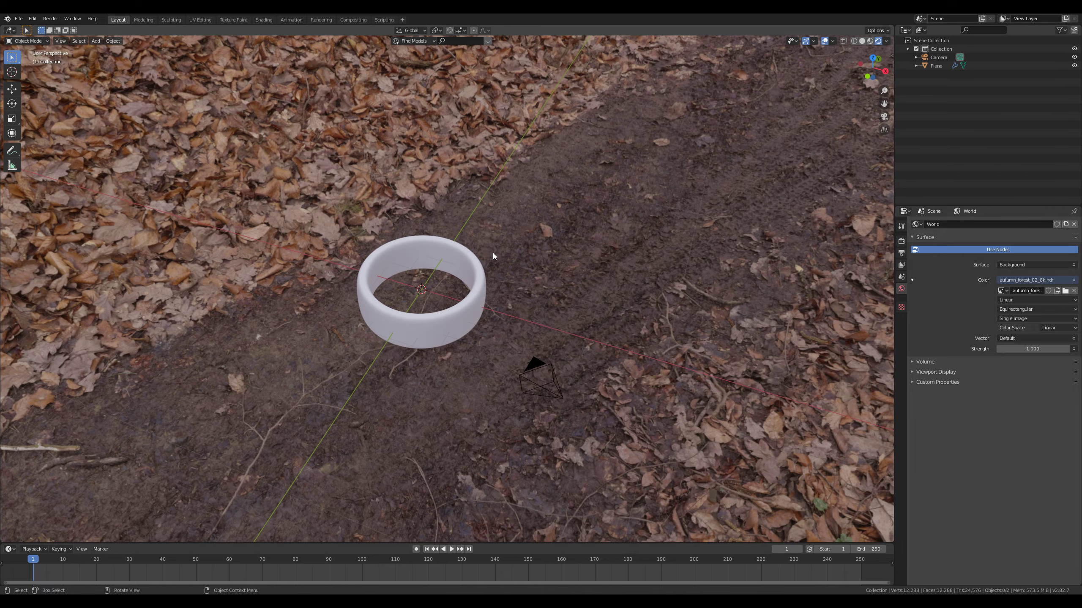
{"action": "middle_click_drag", "start_coordinate": [493, 252], "coordinate": [638, 296]}
{"action": "scroll", "coordinate": [588, 254], "scroll_direction": "down", "scroll_amount": 3}
{"action": "scroll", "coordinate": [551, 302], "scroll_direction": "up", "scroll_amount": 5}
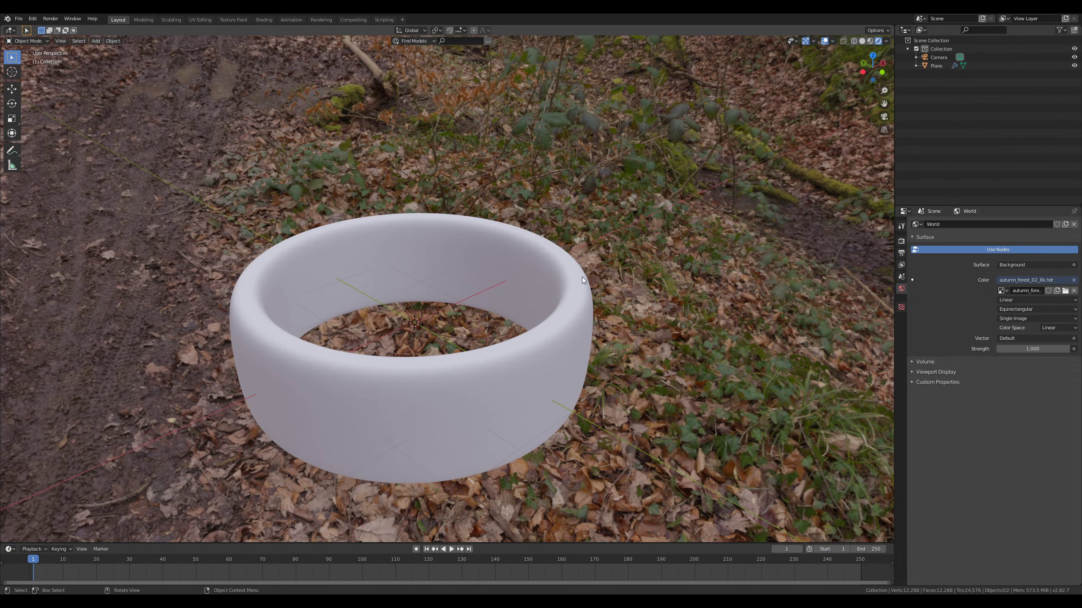
{"action": "scroll", "coordinate": [548, 302], "scroll_direction": "down", "scroll_amount": 2}
{"action": "middle_click_drag", "start_coordinate": [564, 169], "coordinate": [696, 274]}
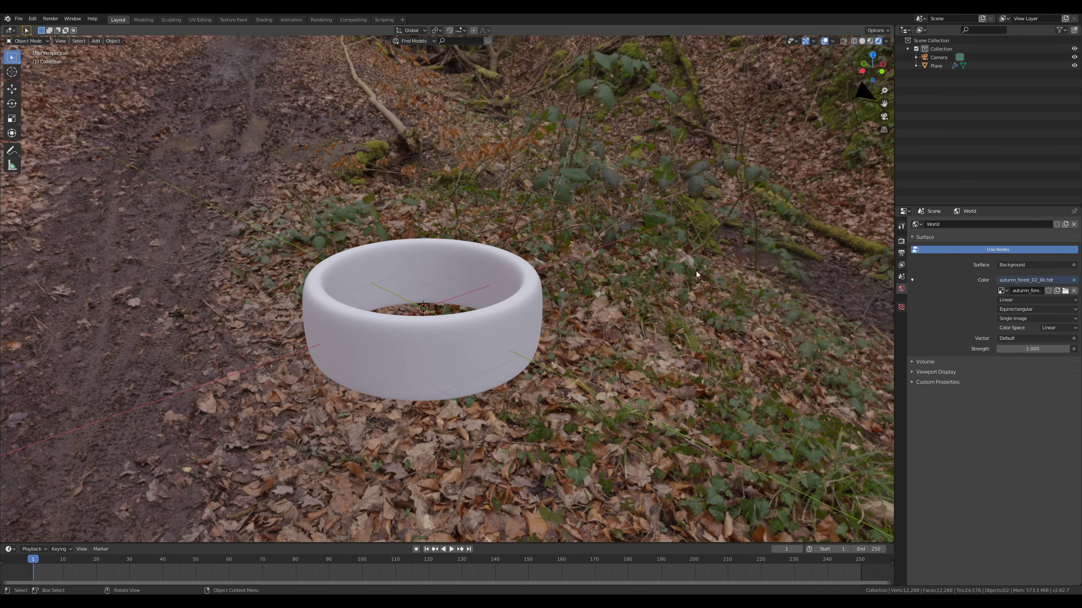
Step: Make the Eevee render's film transparent so the forest image is hidden behind the ring
{"action": "left_click", "coordinate": [901, 241]}
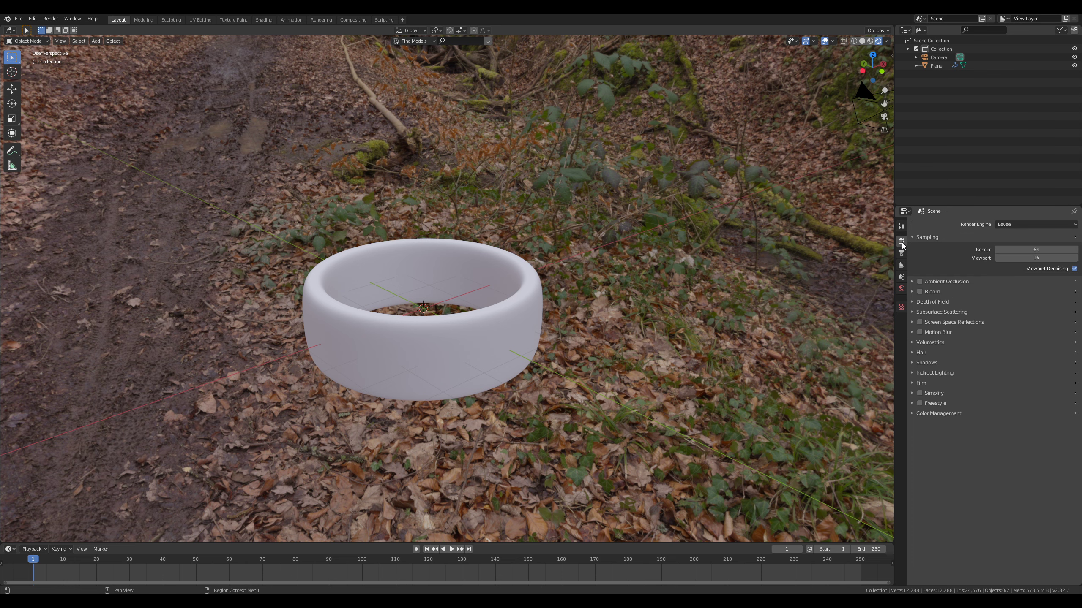
{"action": "left_click", "coordinate": [912, 383]}
{"action": "left_click", "coordinate": [1065, 405]}
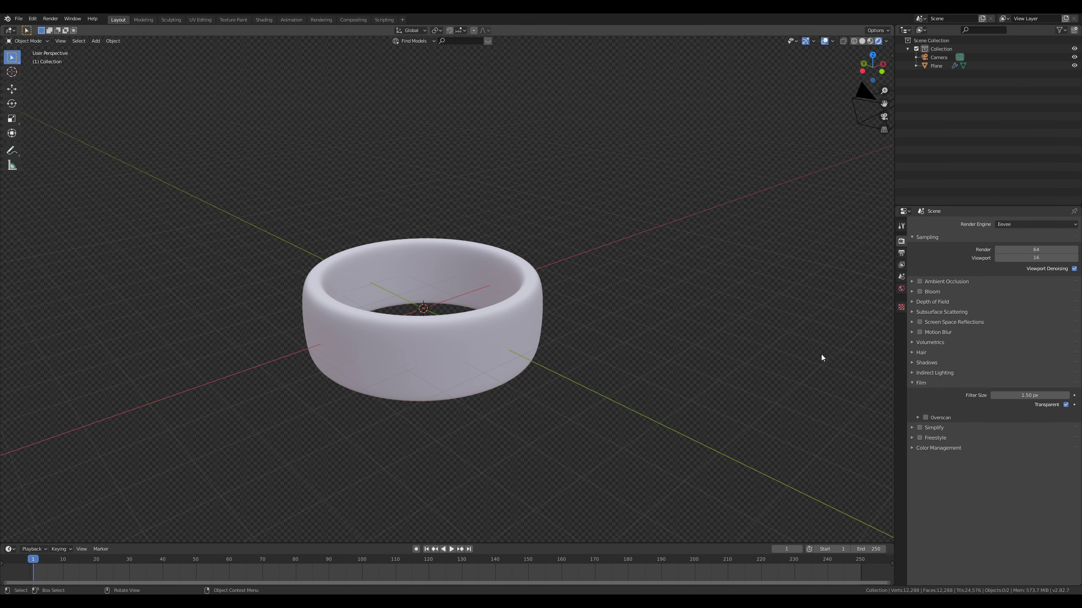
{"action": "middle_click_drag", "start_coordinate": [820, 357], "coordinate": [568, 306]}
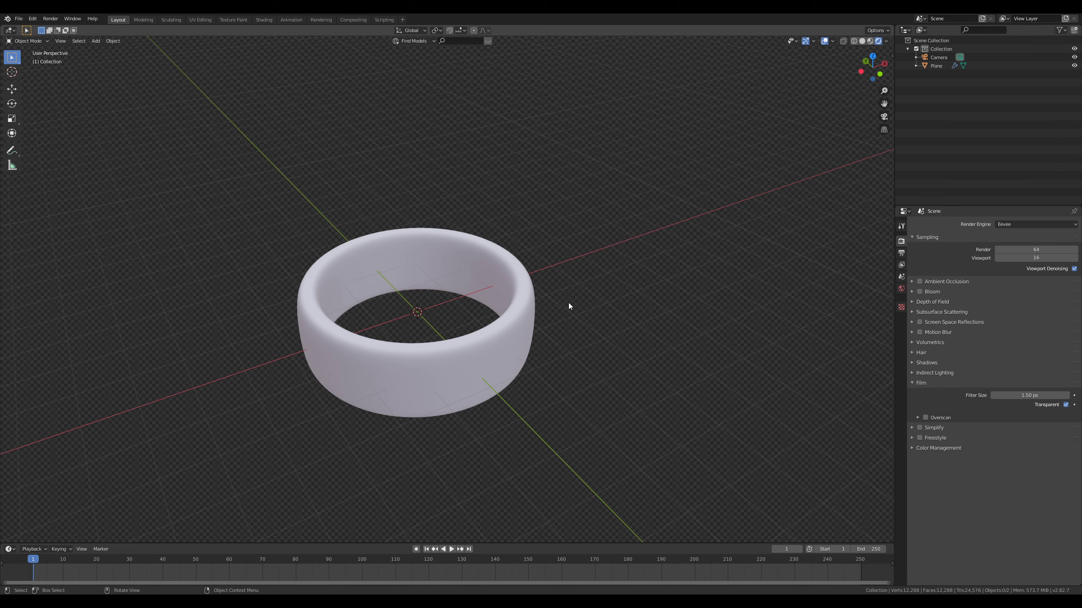
{"action": "scroll", "coordinate": [568, 306], "scroll_direction": "up", "scroll_amount": 2}
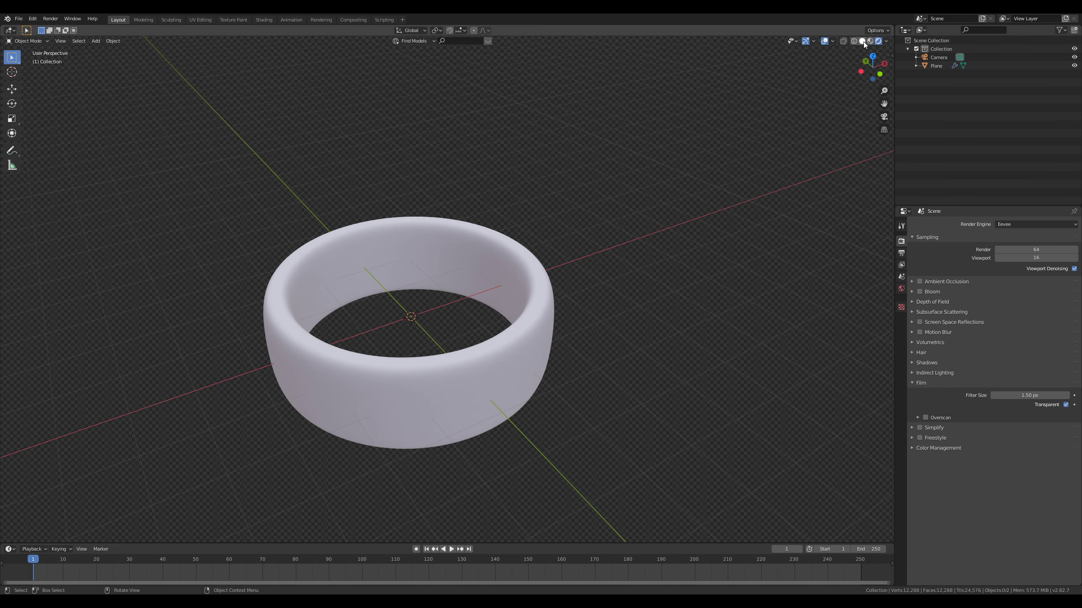
Step: Create a new material on the ring and name it Gold
{"action": "left_click", "coordinate": [531, 282]}
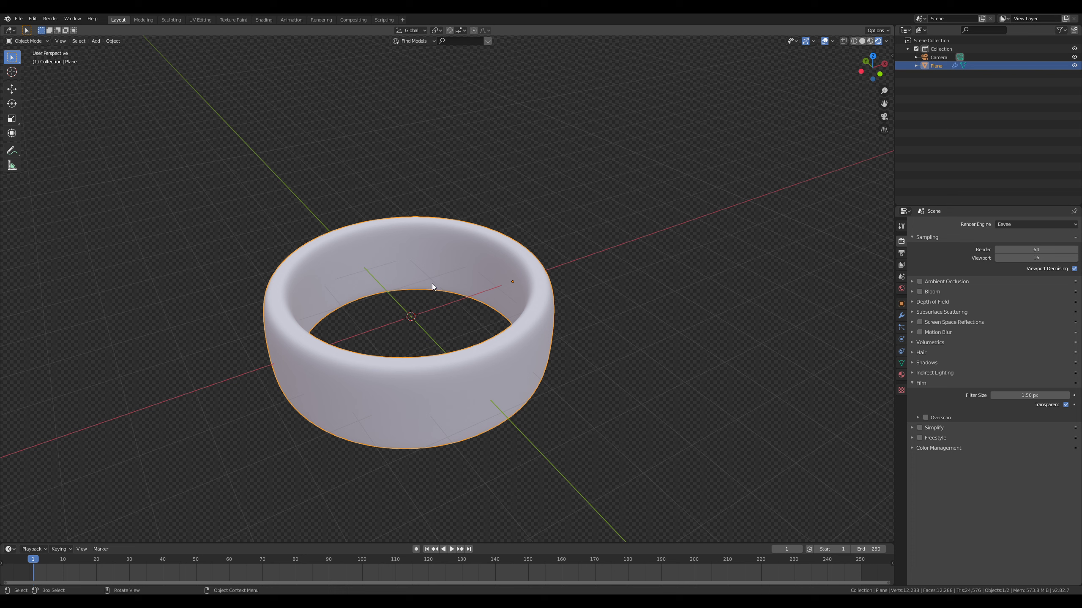
{"action": "left_click", "coordinate": [902, 374]}
{"action": "left_click", "coordinate": [996, 262]}
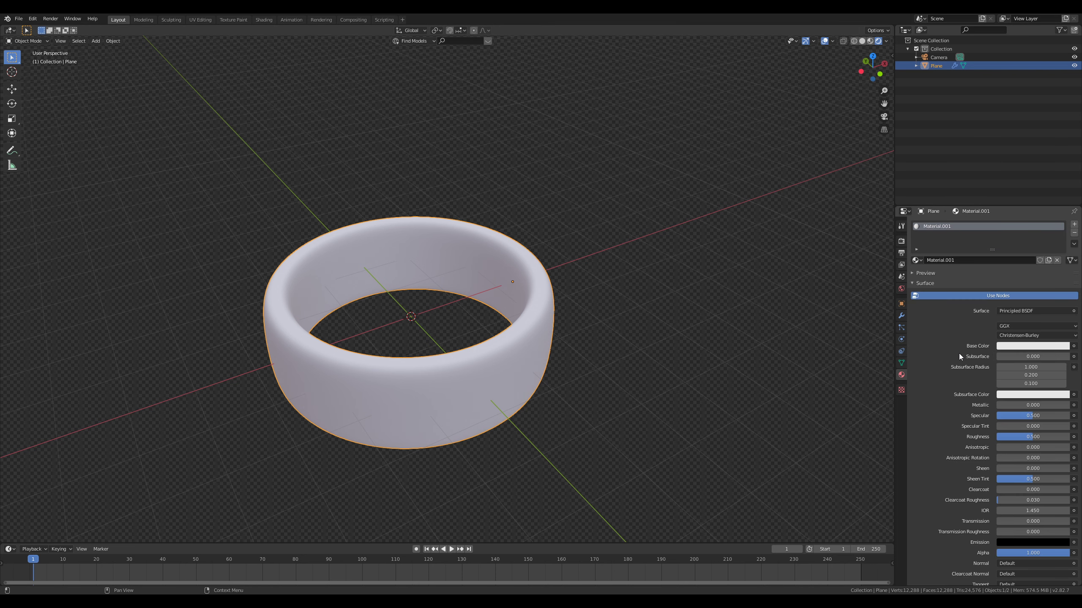
{"action": "left_click", "coordinate": [961, 261]}
{"action": "type", "text": "Gold"}
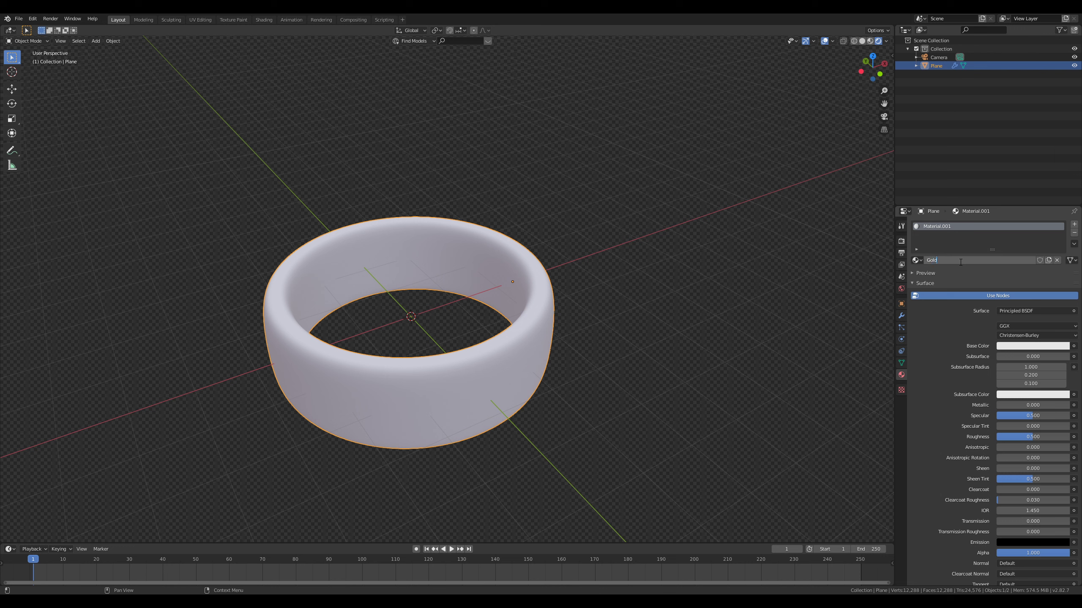
{"action": "key", "text": "Return"}
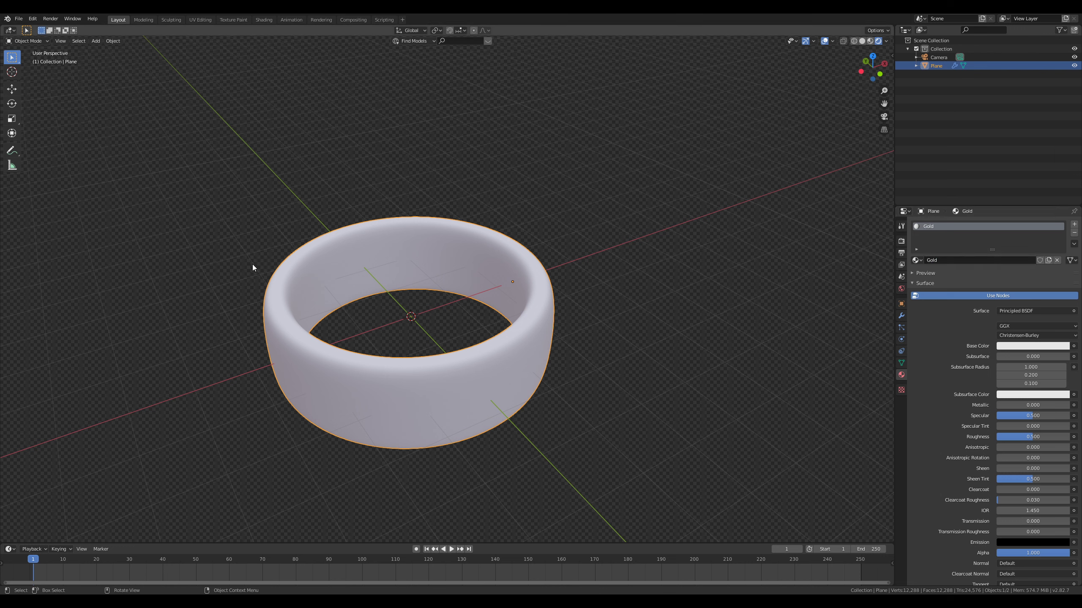
Step: Replace the 3D viewport with the Shader Editor to show the Gold material's node tree
{"action": "left_click", "coordinate": [8, 43]}
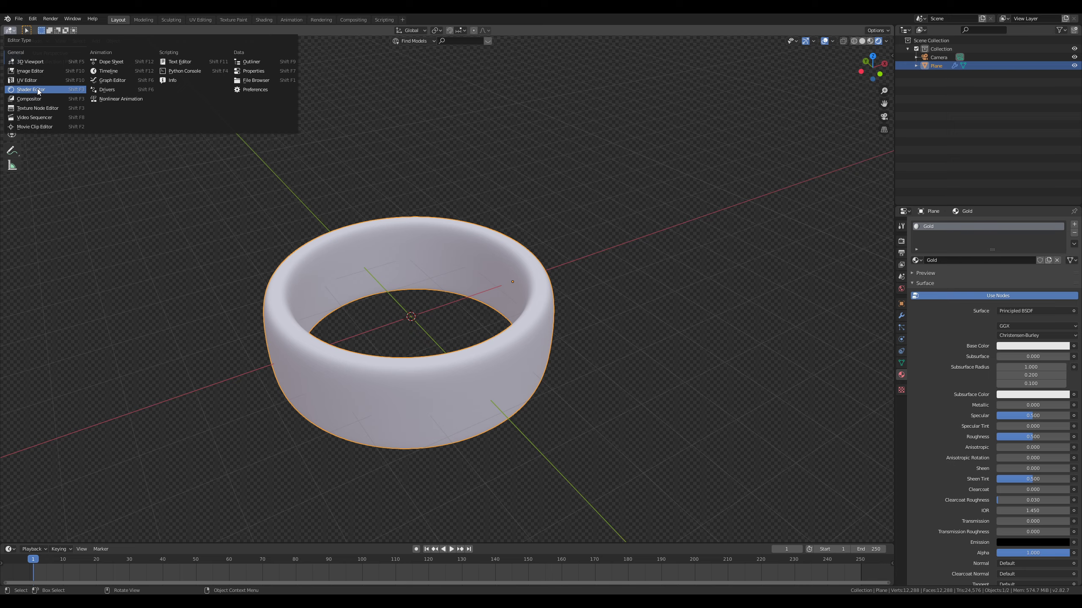
{"action": "left_click", "coordinate": [38, 91]}
{"action": "left_click", "coordinate": [8, 30]}
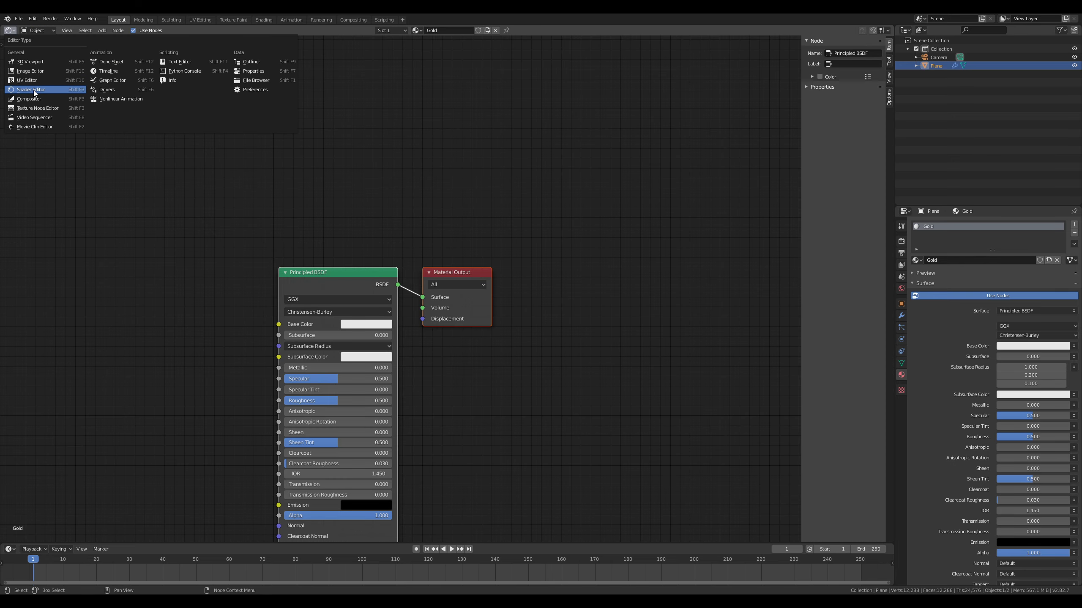
{"action": "left_click", "coordinate": [35, 92]}
{"action": "middle_click_drag", "start_coordinate": [246, 174], "coordinate": [260, 78]}
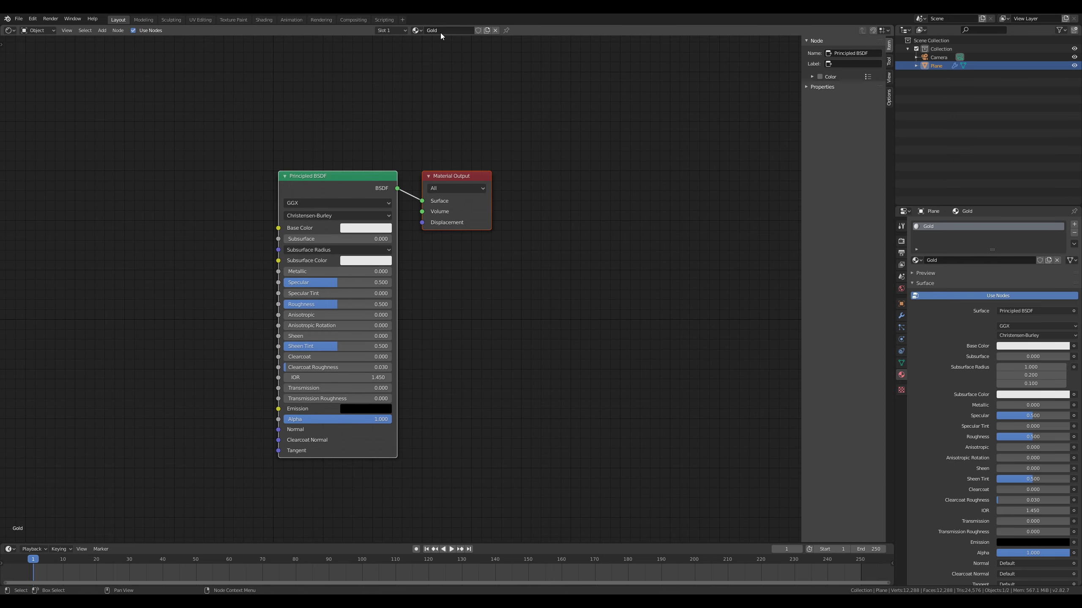
{"action": "left_click", "coordinate": [442, 30]}
{"action": "mouse_move", "coordinate": [449, 181]}
{"action": "left_mouse_down"}
{"action": "mouse_move", "coordinate": [523, 175]}
{"action": "mouse_move", "coordinate": [396, 194]}
{"action": "mouse_move", "coordinate": [455, 179]}
{"action": "left_mouse_up"}
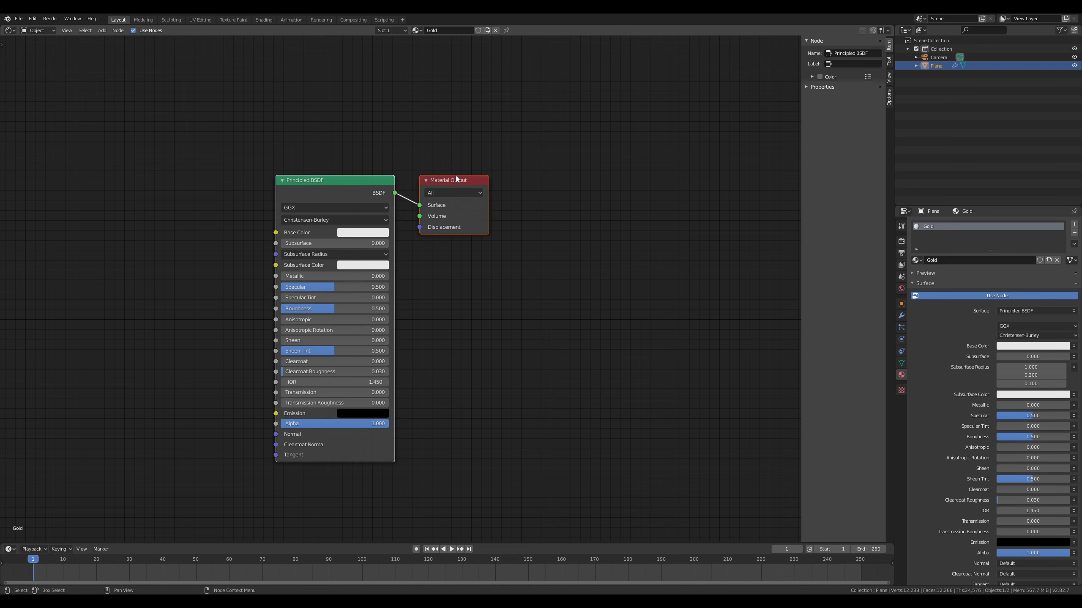
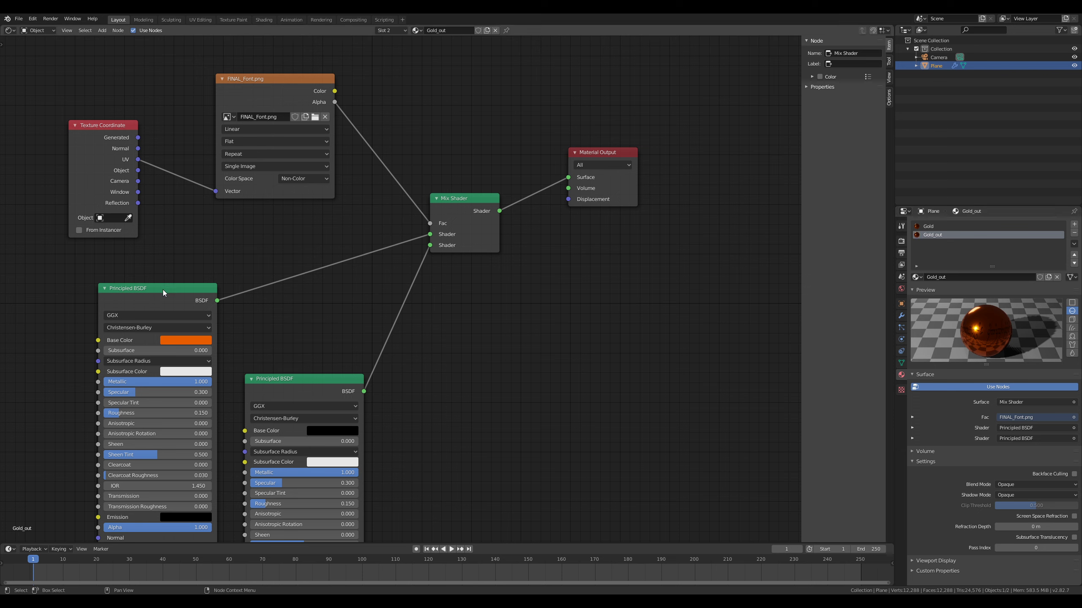
Step: Move the orange Principled BSDF and the Texture Coordinate nodes outward in the Gold_out tree, and return to the 3D viewport
{"action": "left_click_drag", "start_coordinate": [163, 293], "coordinate": [124, 284]}
{"action": "left_click_drag", "start_coordinate": [108, 134], "coordinate": [96, 103]}
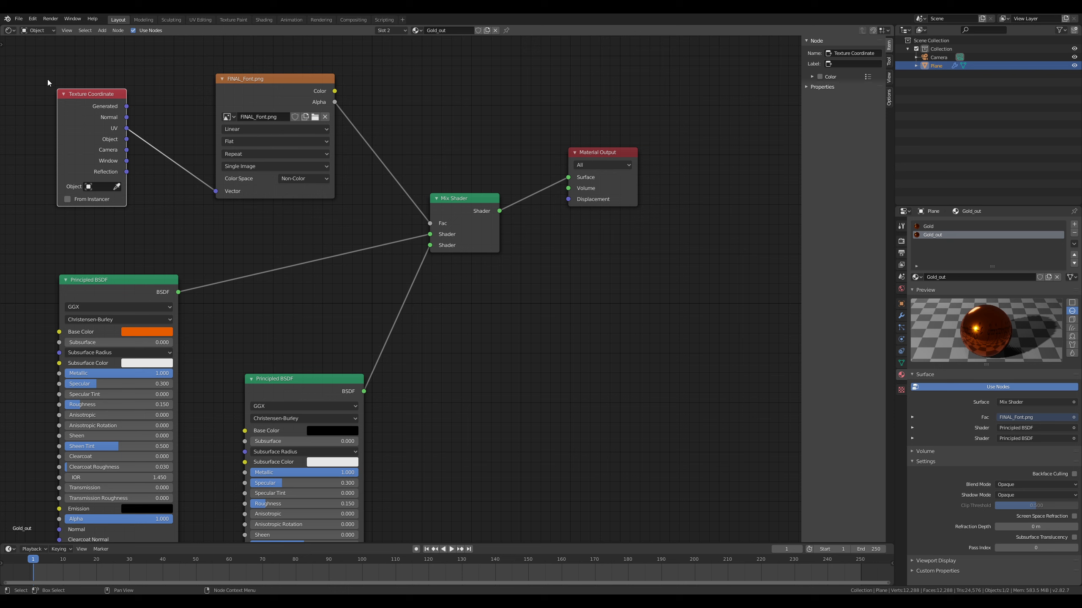
{"action": "left_click", "coordinate": [9, 30]}
{"action": "left_click", "coordinate": [23, 54]}
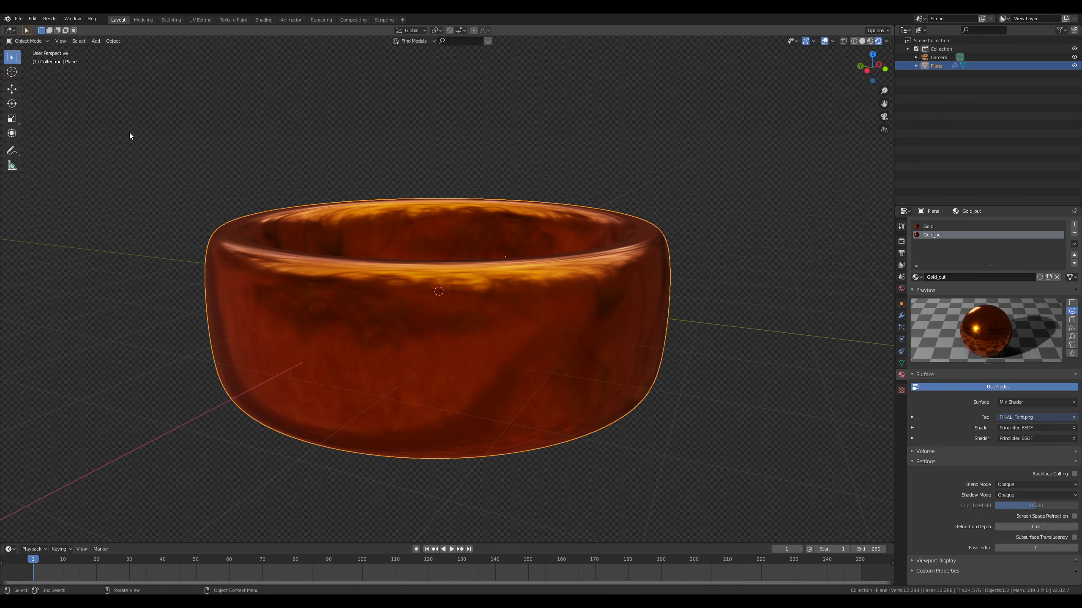
Step: Enter Edit Mode on the ring in front view and activate the selection tool
{"action": "middle_click_drag", "start_coordinate": [599, 181], "coordinate": [575, 280]}
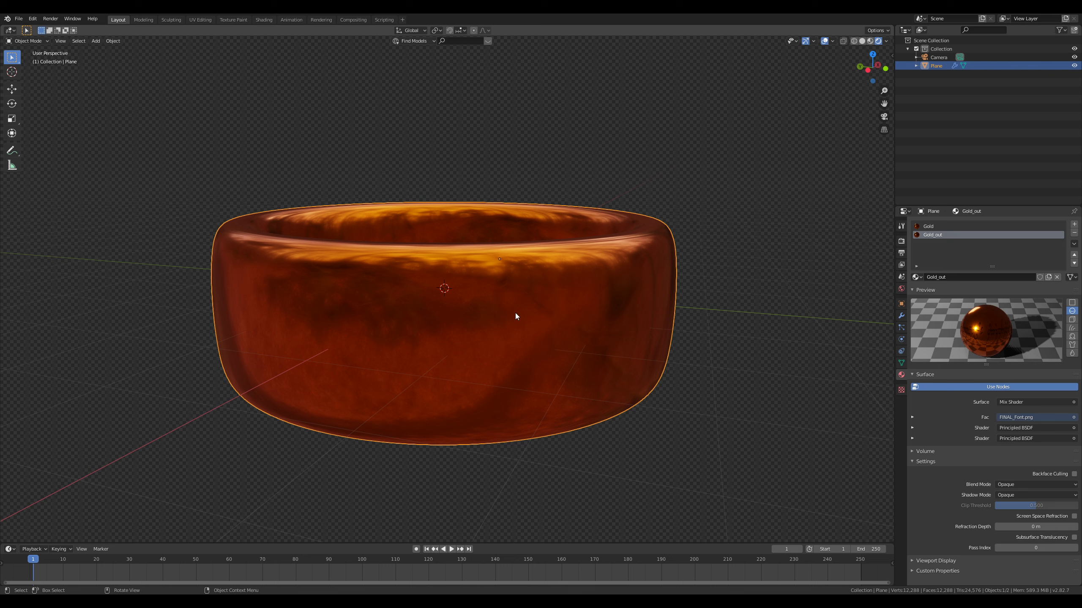
{"action": "key", "text": "KP_1"}
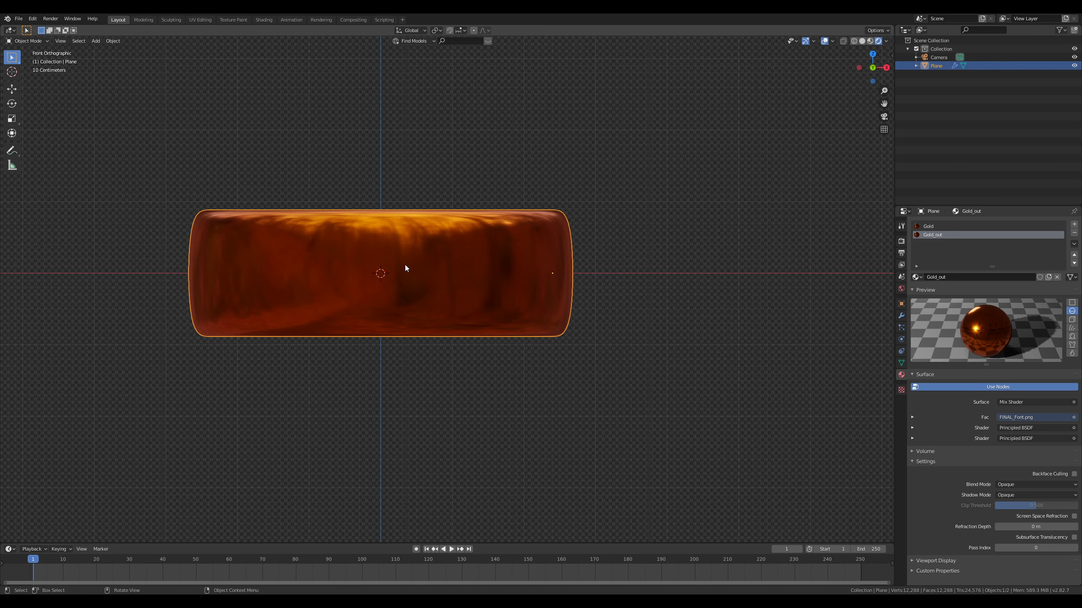
{"action": "scroll", "coordinate": [404, 273], "scroll_direction": "up", "scroll_amount": 3}
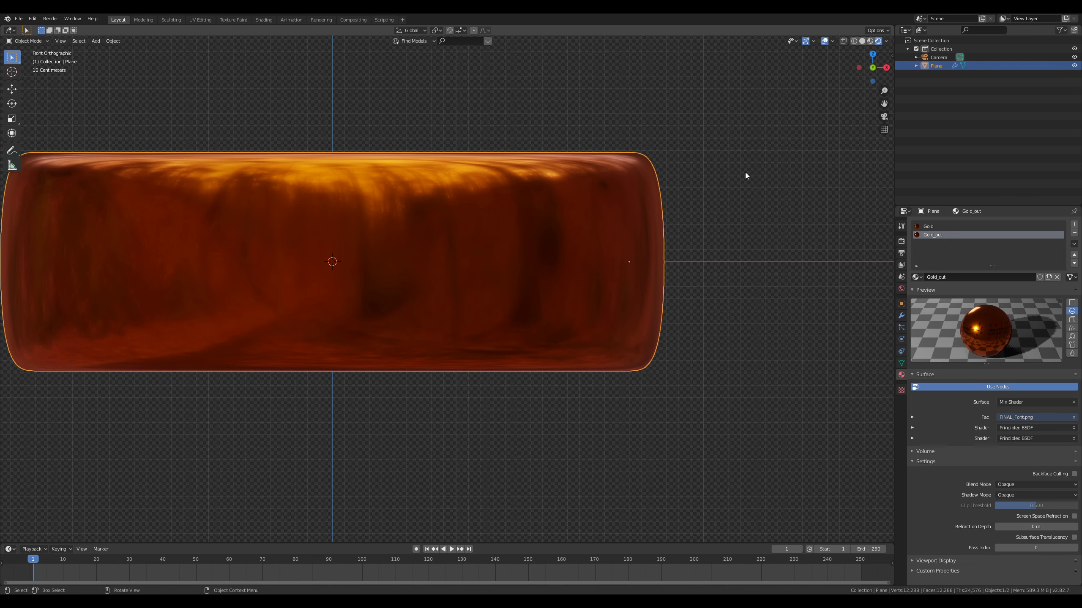
{"action": "key", "text": "Tab"}
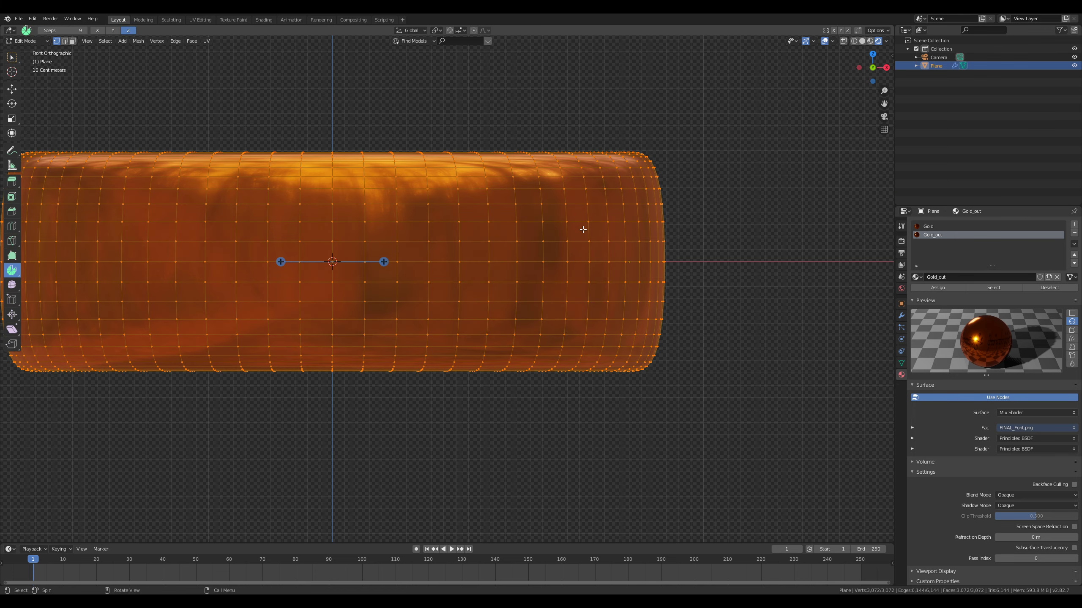
{"action": "scroll", "coordinate": [523, 231], "scroll_direction": "down", "scroll_amount": 2}
{"action": "middle_click_drag", "start_coordinate": [510, 239], "coordinate": [505, 235], "text": "shift"}
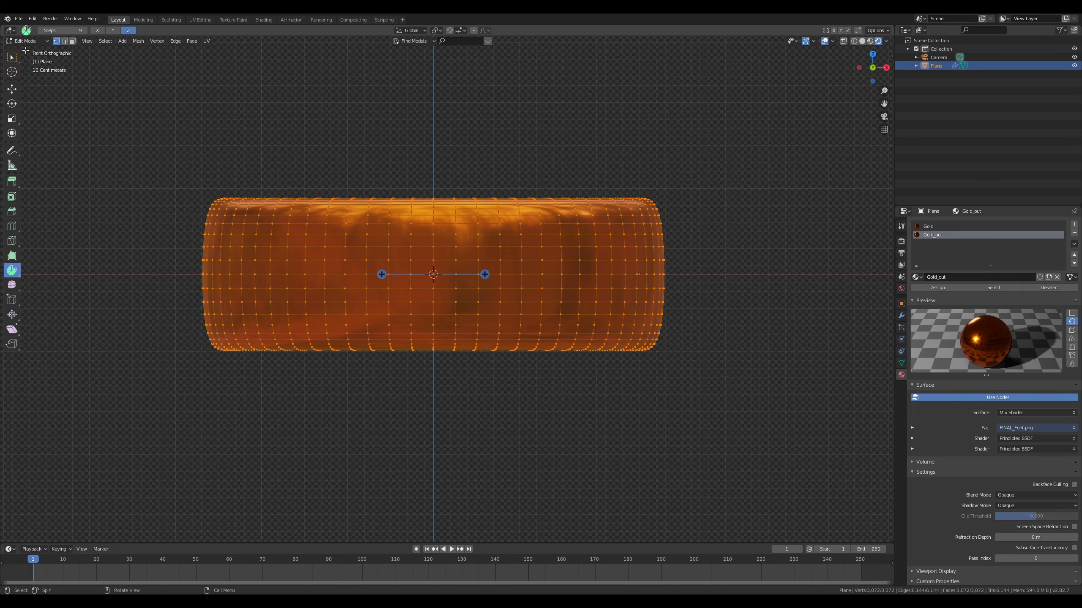
{"action": "left_click", "coordinate": [12, 59]}
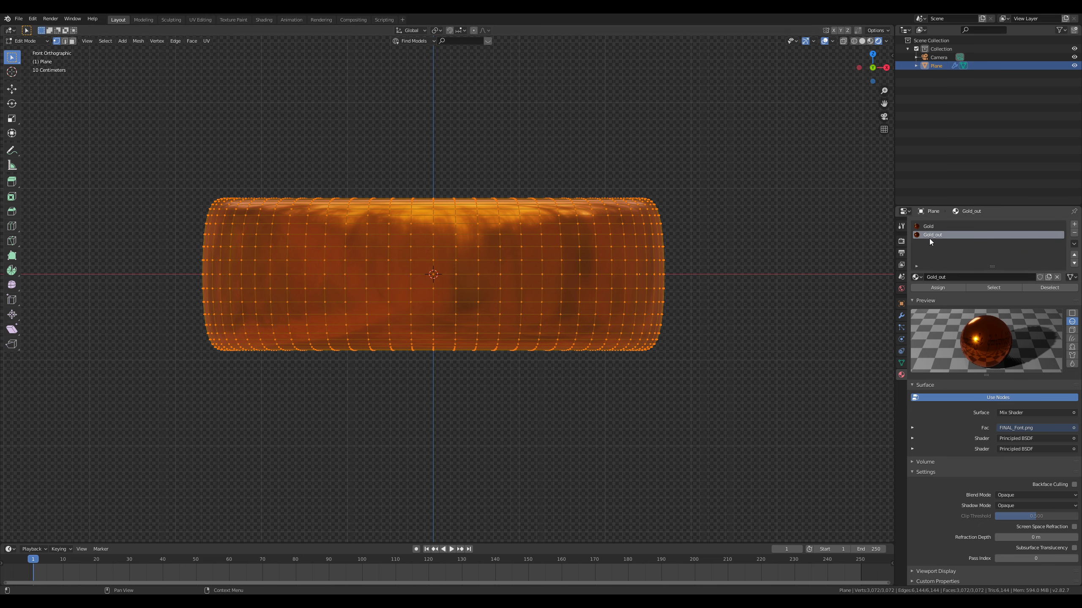
Step: Deselect the whole ring mesh, then switch to face selection and wireframe shading in front view
{"action": "middle_click_drag", "start_coordinate": [620, 234], "coordinate": [609, 254]}
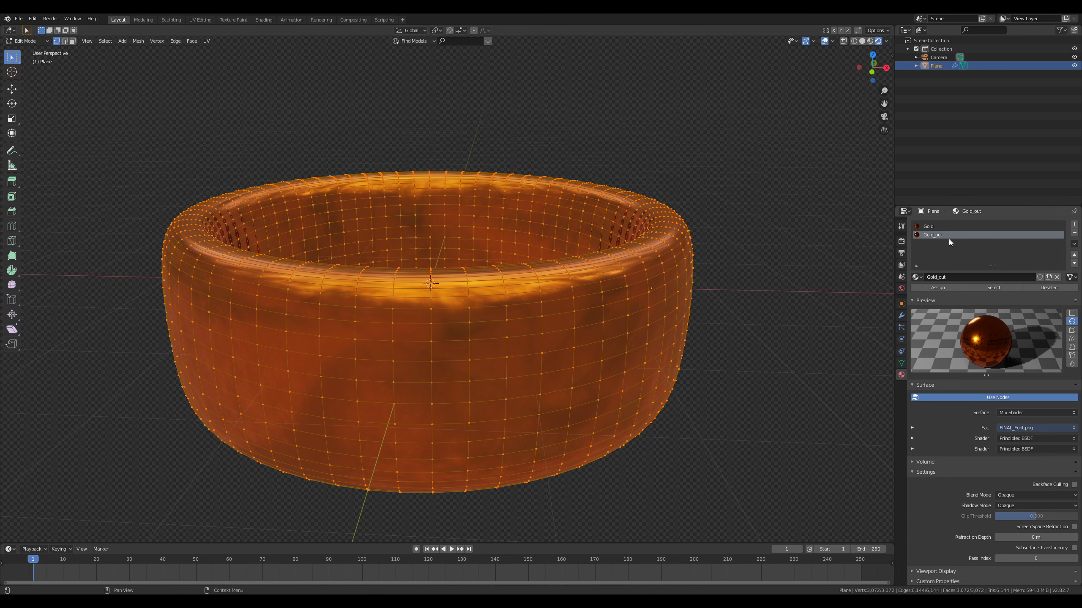
{"action": "key", "text": "KP_1"}
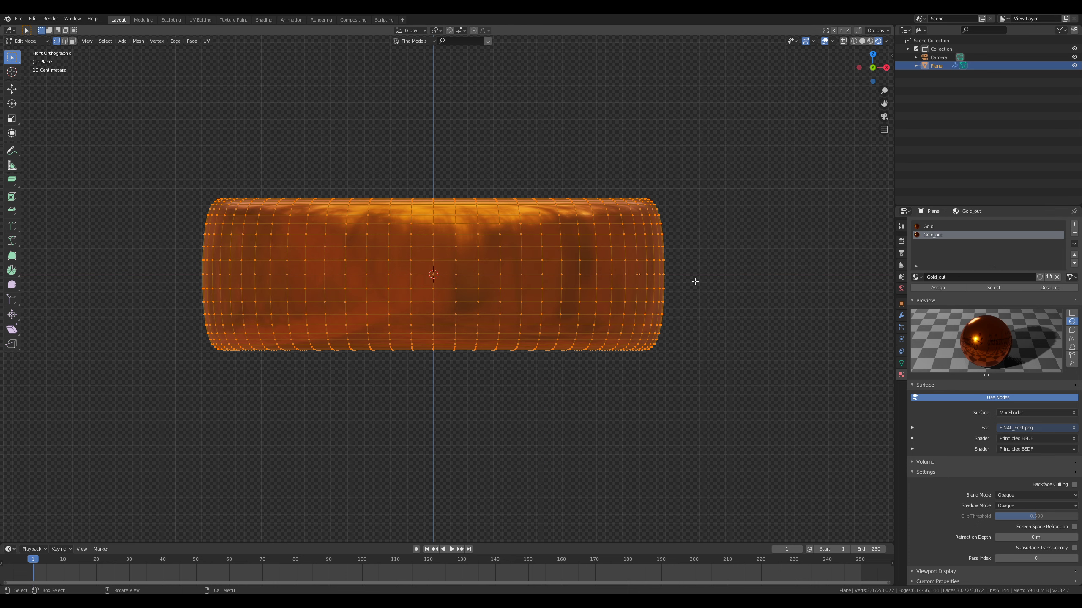
{"action": "key", "text": "alt+a"}
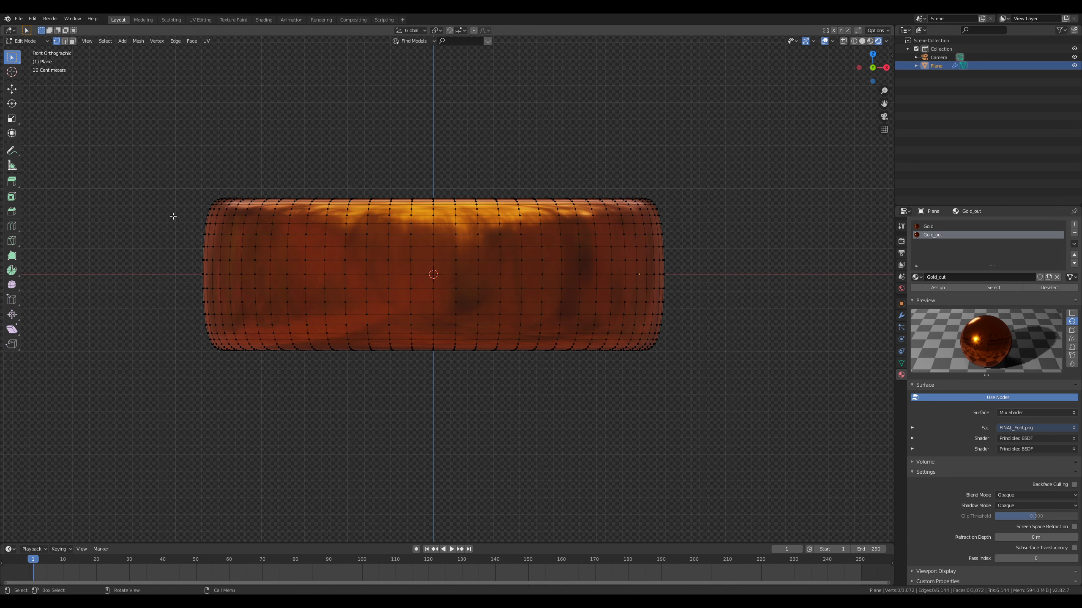
{"action": "left_click", "coordinate": [72, 41]}
{"action": "key", "text": "z"}
{"action": "left_click", "coordinate": [123, 212]}
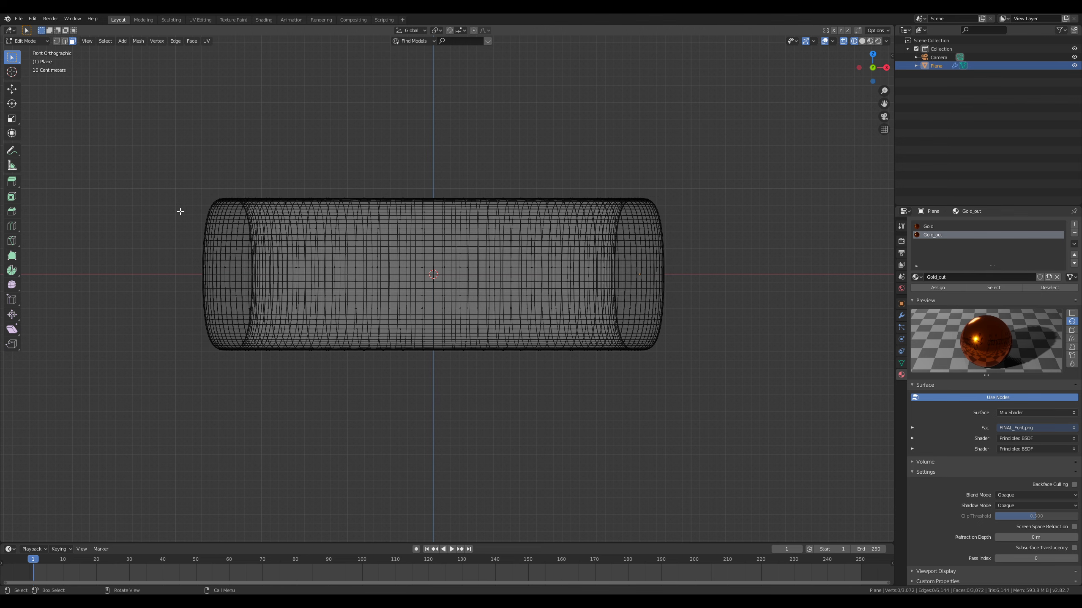
Step: Box-select all faces of the ring's walls between the rounded upper and lower rims
{"action": "scroll", "coordinate": [180, 212], "scroll_direction": "up", "scroll_amount": 1}
{"action": "key", "text": "b"}
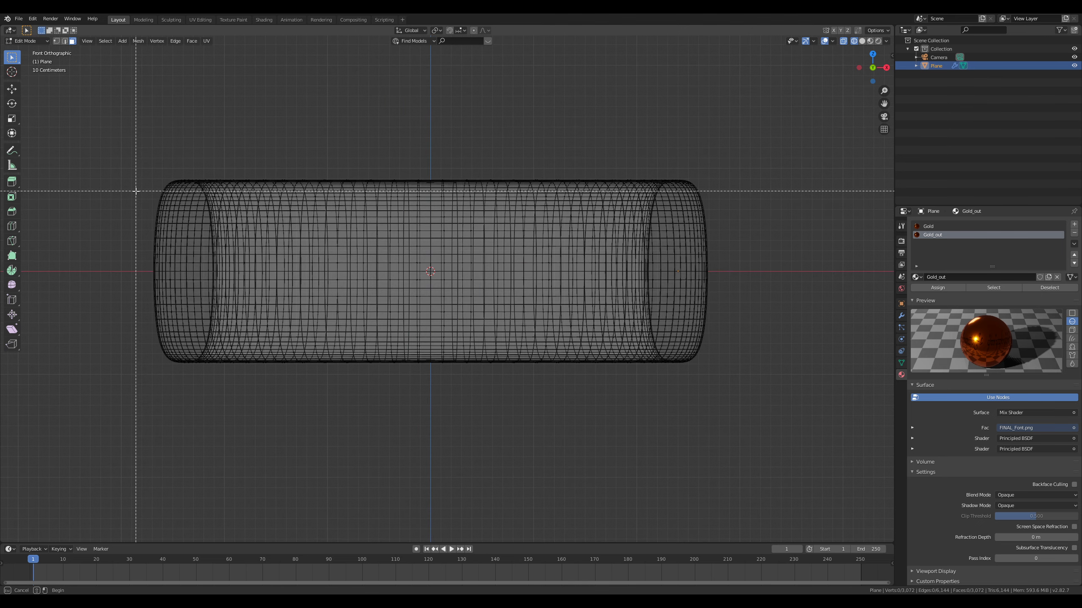
{"action": "left_click_drag", "start_coordinate": [136, 191], "coordinate": [781, 349]}
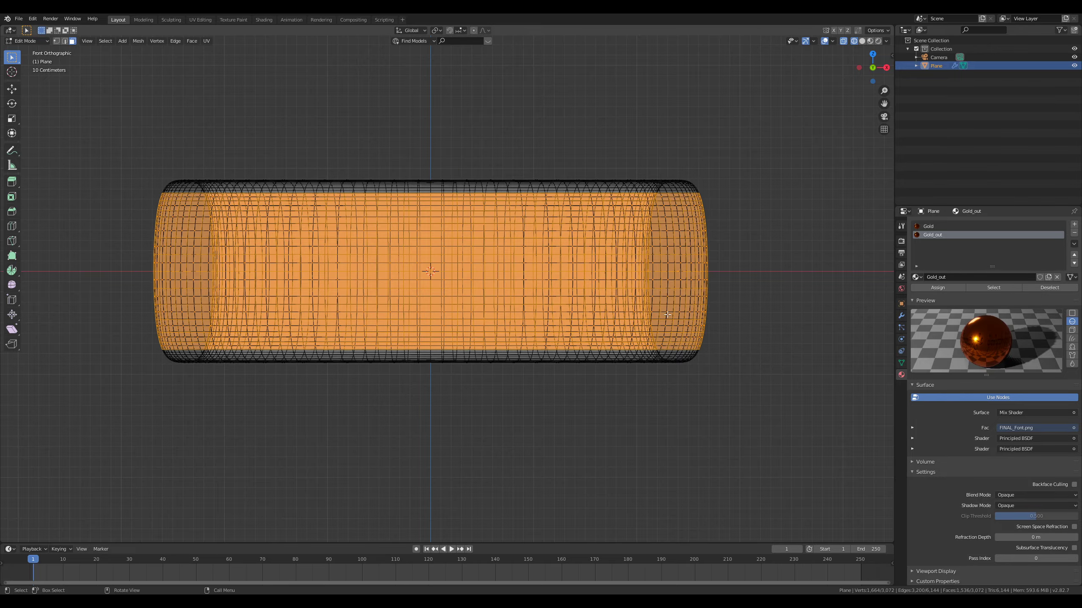
Step: In top view, remove the inner wall's faces from the selection with Circle Select, keeping only the outer band selected
{"action": "middle_click_drag", "start_coordinate": [685, 269], "coordinate": [512, 312]}
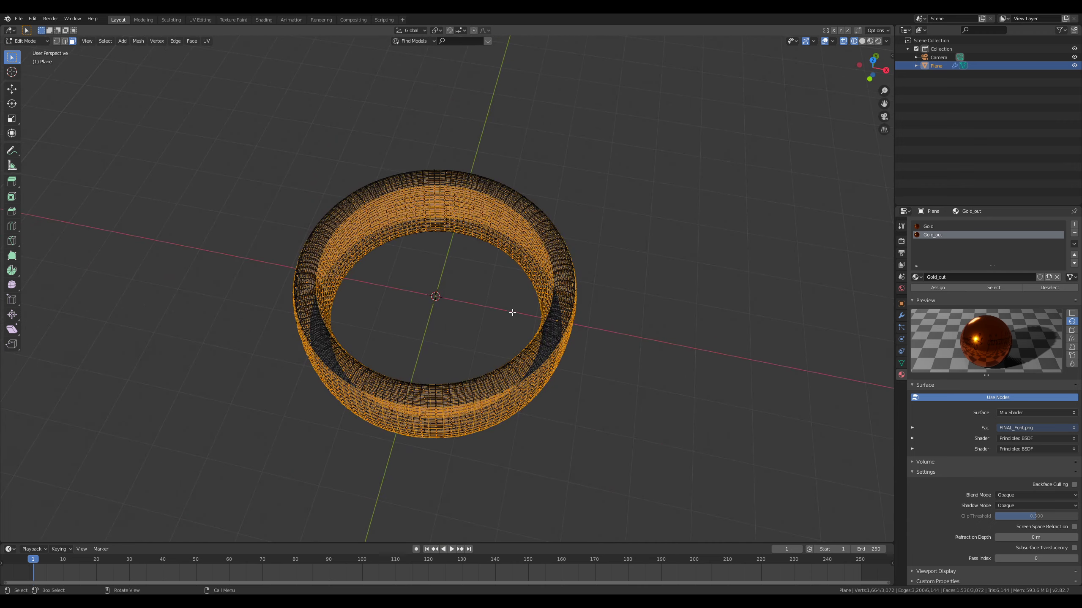
{"action": "key", "text": "KP_7"}
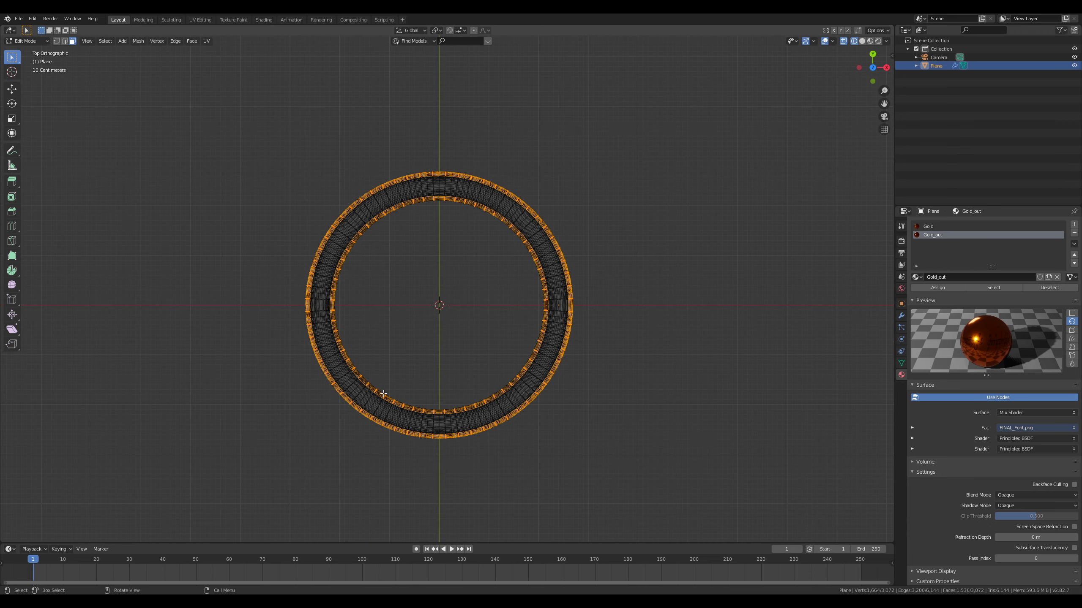
{"action": "scroll", "coordinate": [539, 345], "scroll_direction": "up", "scroll_amount": 5}
{"action": "scroll", "coordinate": [542, 343], "scroll_direction": "down", "scroll_amount": 2}
{"action": "scroll", "coordinate": [514, 338], "scroll_direction": "down", "scroll_amount": 1, "text": "shift"}
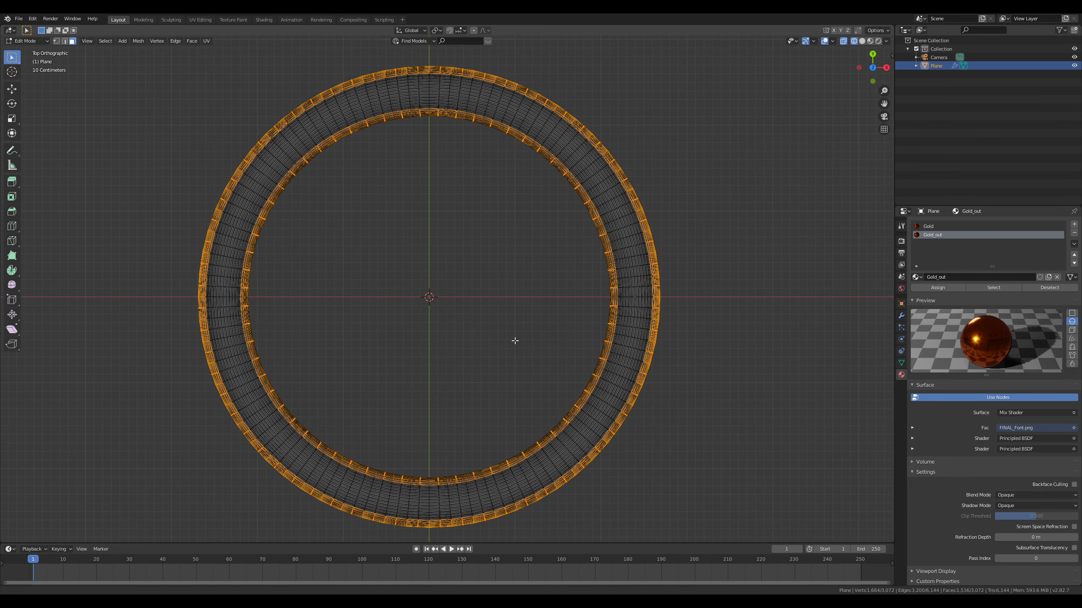
{"action": "key", "text": "c"}
{"action": "scroll", "coordinate": [558, 358], "scroll_direction": "down", "scroll_amount": 2}
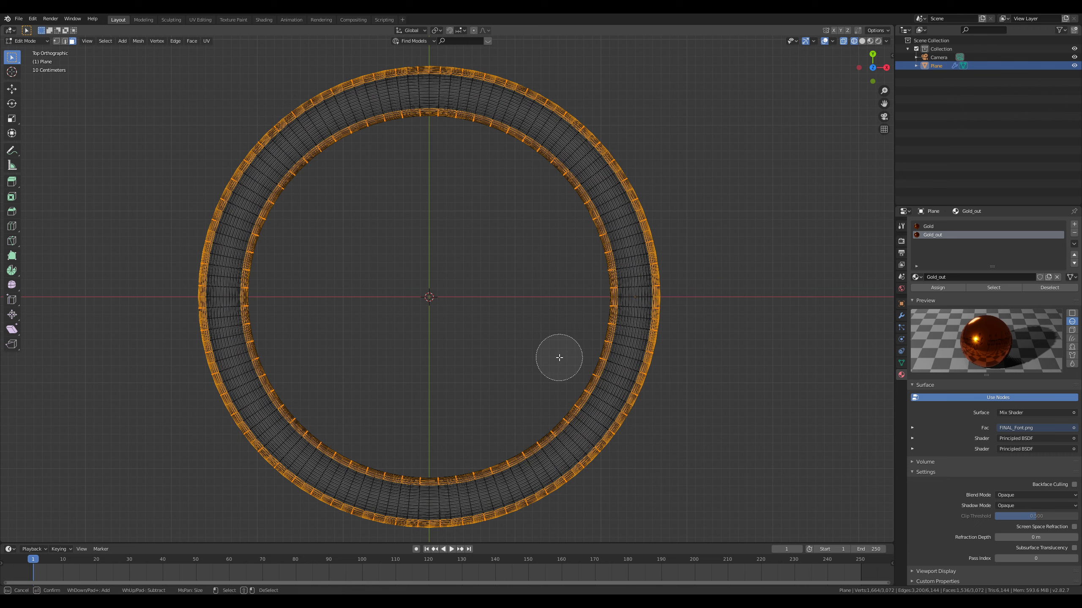
{"action": "scroll", "coordinate": [556, 358], "scroll_direction": "down", "scroll_amount": 3}
{"action": "scroll", "coordinate": [485, 308], "scroll_direction": "down", "scroll_amount": 6}
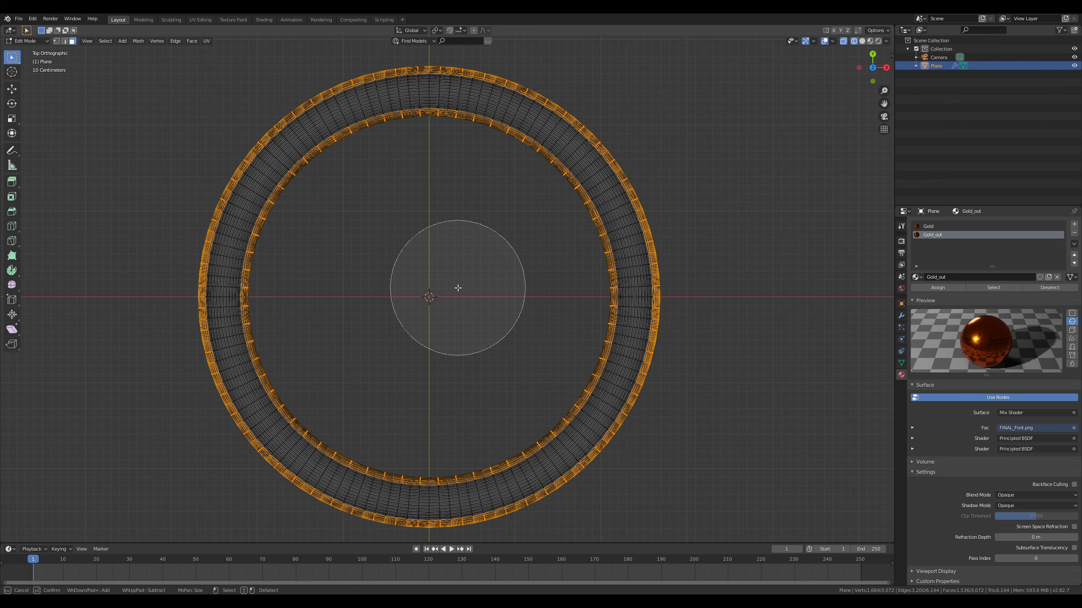
{"action": "scroll", "coordinate": [439, 301], "scroll_direction": "up", "scroll_amount": 2}
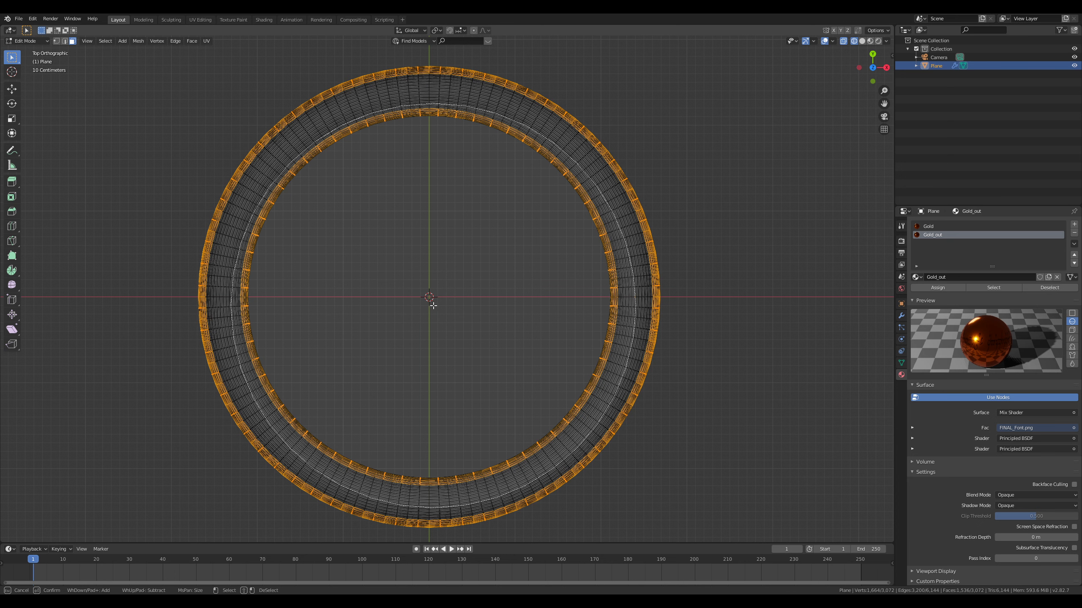
{"action": "scroll", "coordinate": [429, 297], "scroll_direction": "up", "scroll_amount": 1}
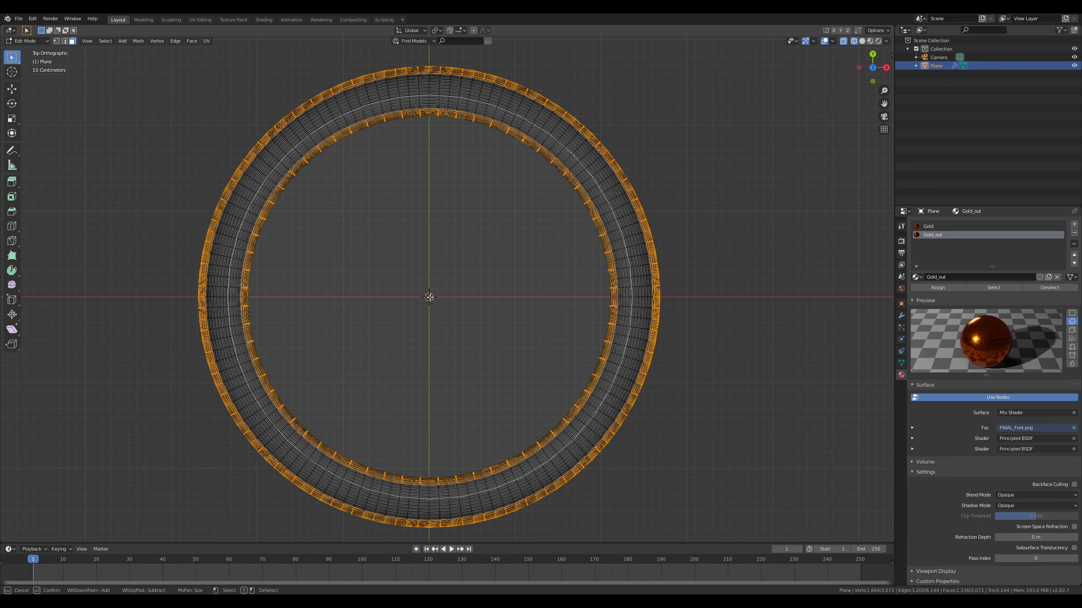
{"action": "middle_click", "coordinate": [430, 297]}
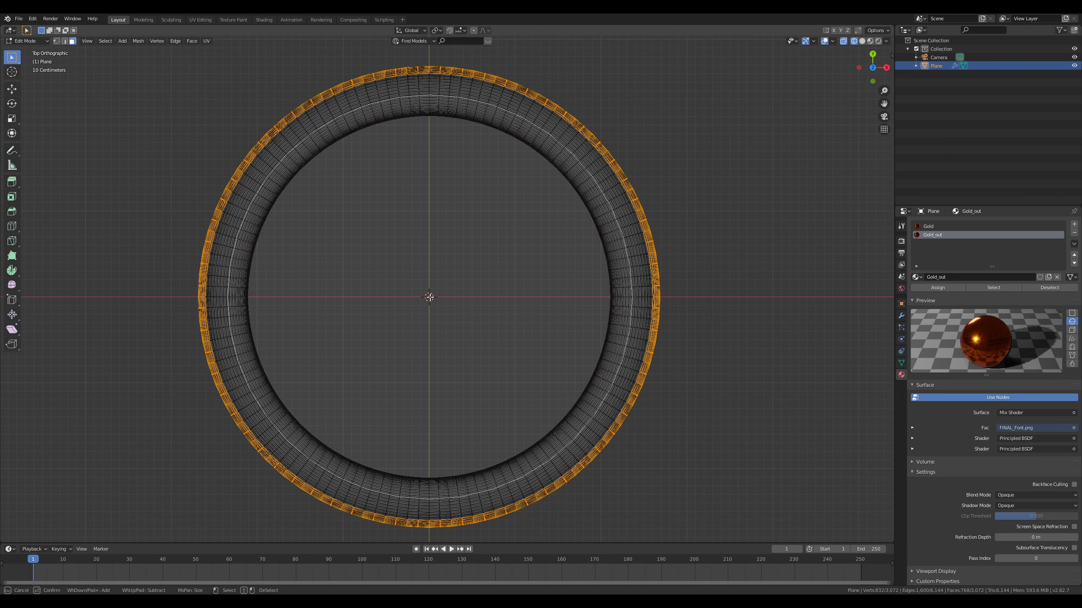
{"action": "key", "text": "Escape"}
Step: Switch the viewport to solid shading and check the face selection around the ring's outer band
{"action": "scroll", "coordinate": [429, 298], "scroll_direction": "down", "scroll_amount": 3}
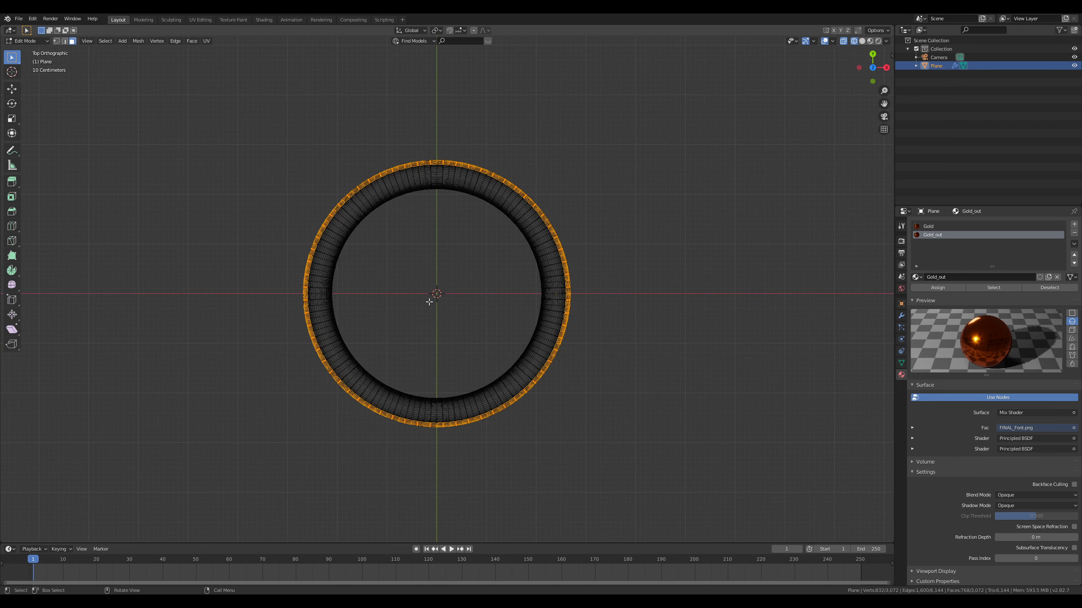
{"action": "middle_click_drag", "start_coordinate": [429, 300], "coordinate": [238, 282]}
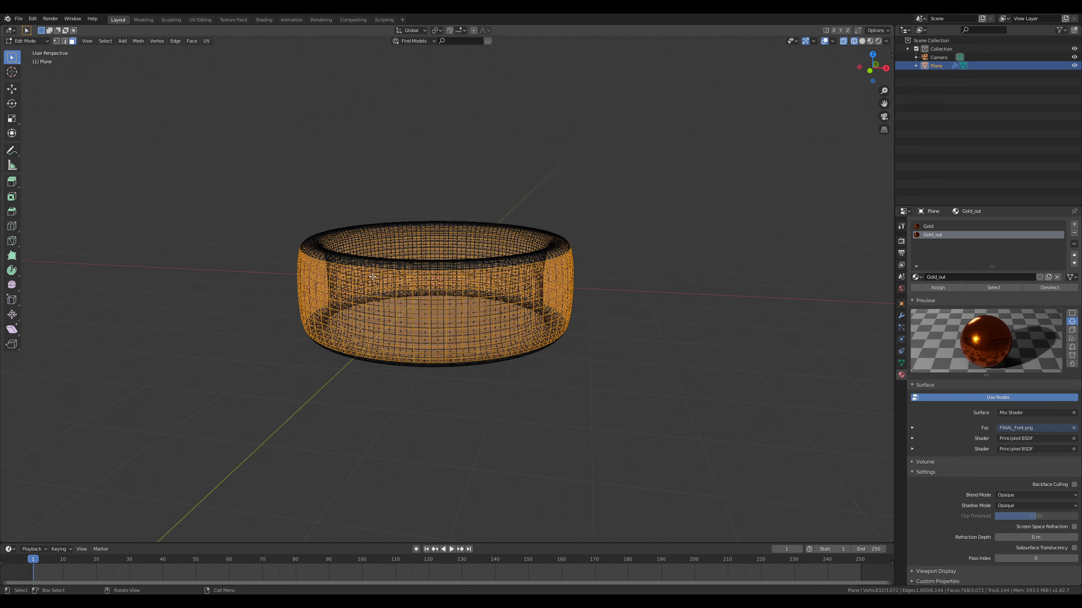
{"action": "key", "text": "z"}
{"action": "left_click", "coordinate": [358, 186]}
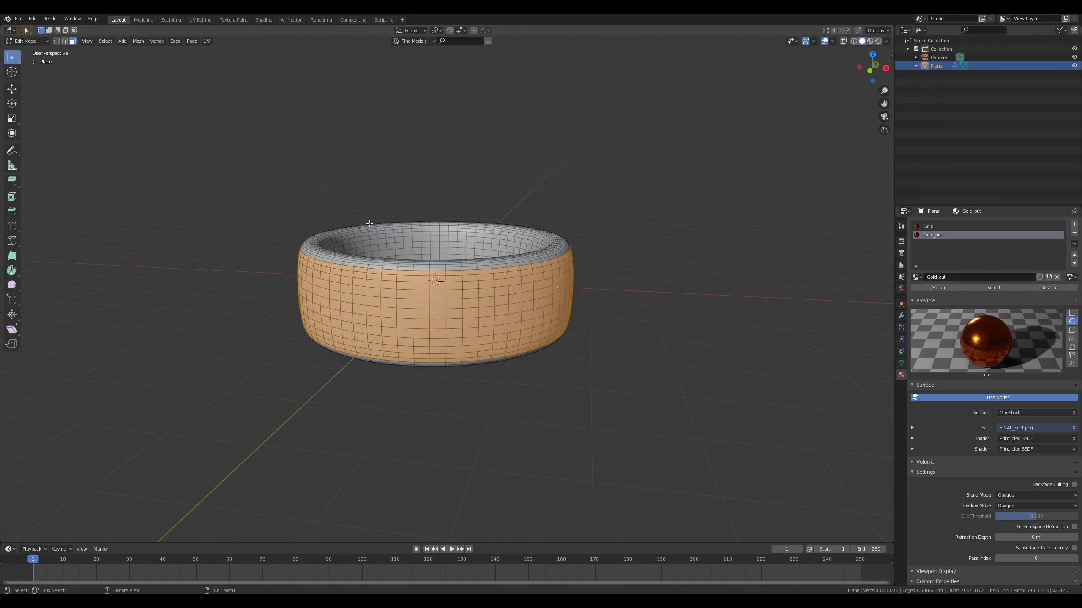
{"action": "scroll", "coordinate": [430, 276], "scroll_direction": "up", "scroll_amount": 2}
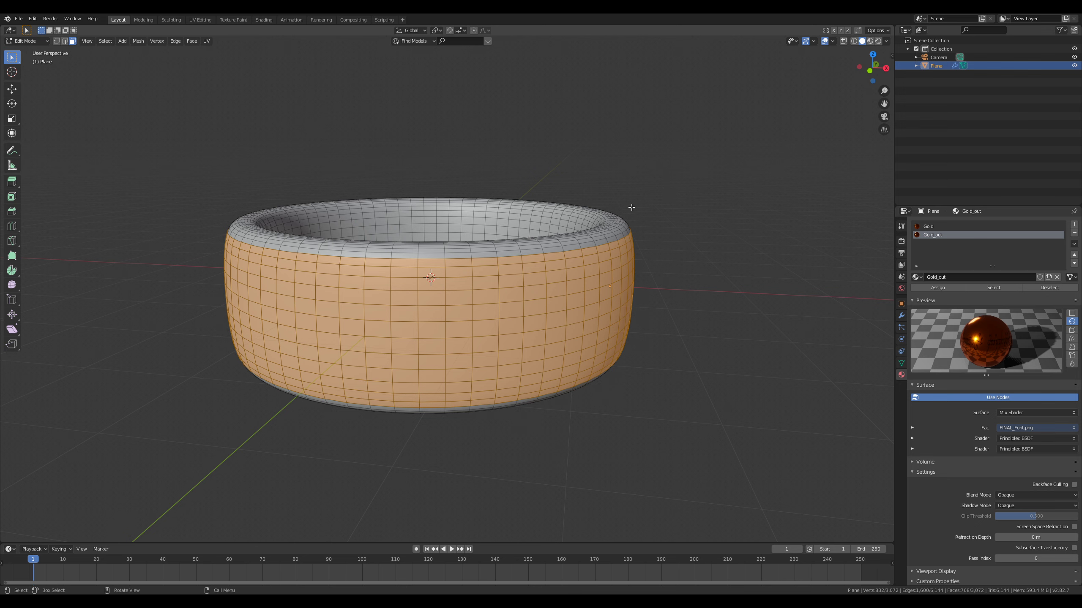
Step: Widen the Outliner and Properties column and switch the viewport to Material Preview shading, staying in Edit Mode
{"action": "left_click_drag", "start_coordinate": [893, 175], "coordinate": [840, 175]}
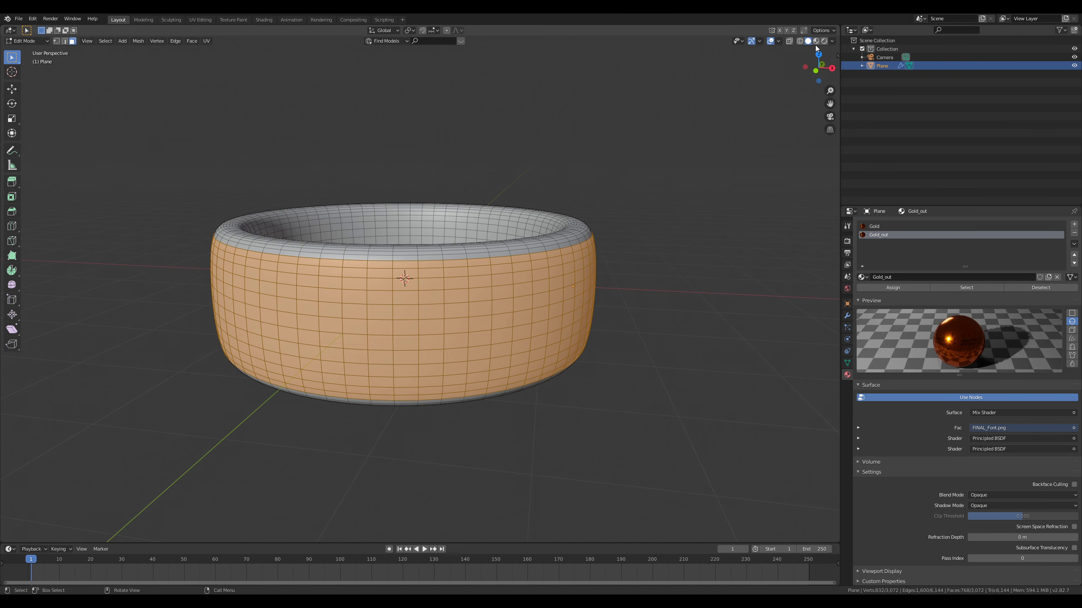
{"action": "left_click", "coordinate": [815, 41]}
{"action": "key", "text": "Tab"}
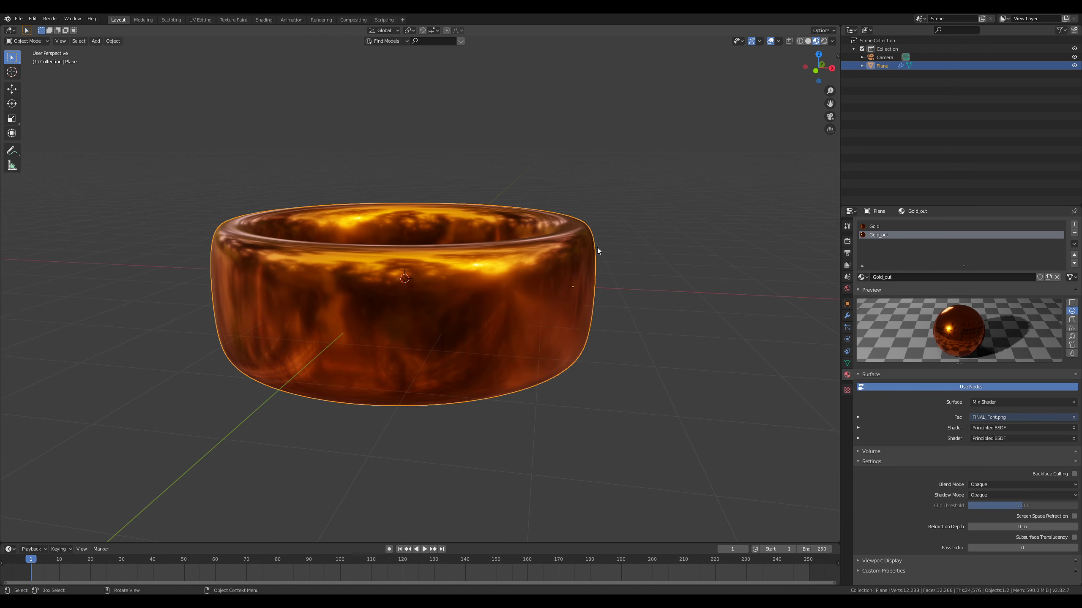
{"action": "key", "text": "Tab"}
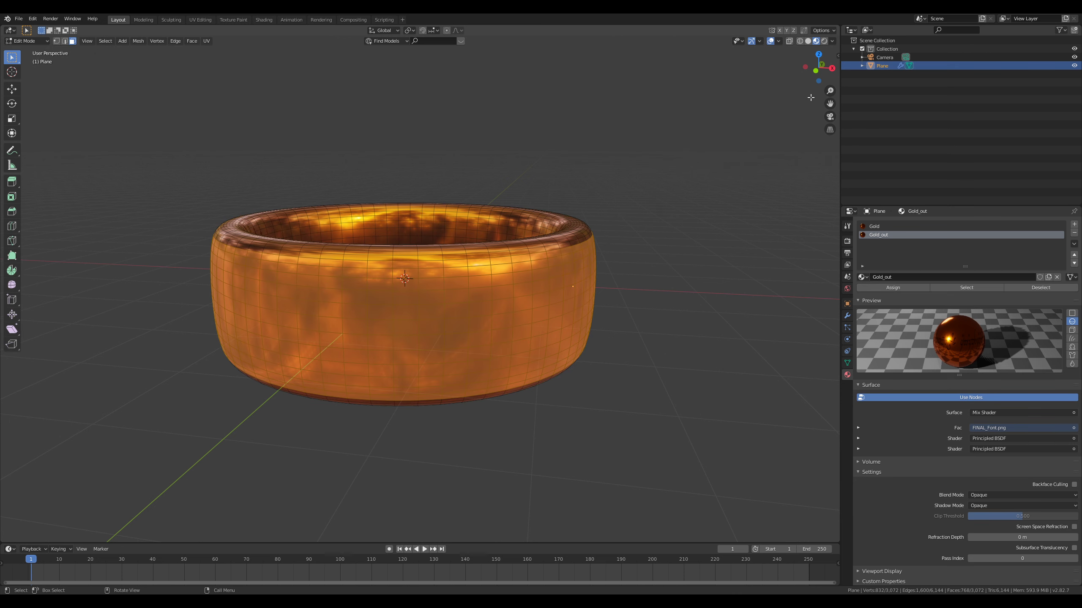
Step: Replace the Outliner with the UV Editor and show the whole inscription image in it
{"action": "left_click", "coordinate": [852, 31]}
{"action": "left_click", "coordinate": [596, 79]}
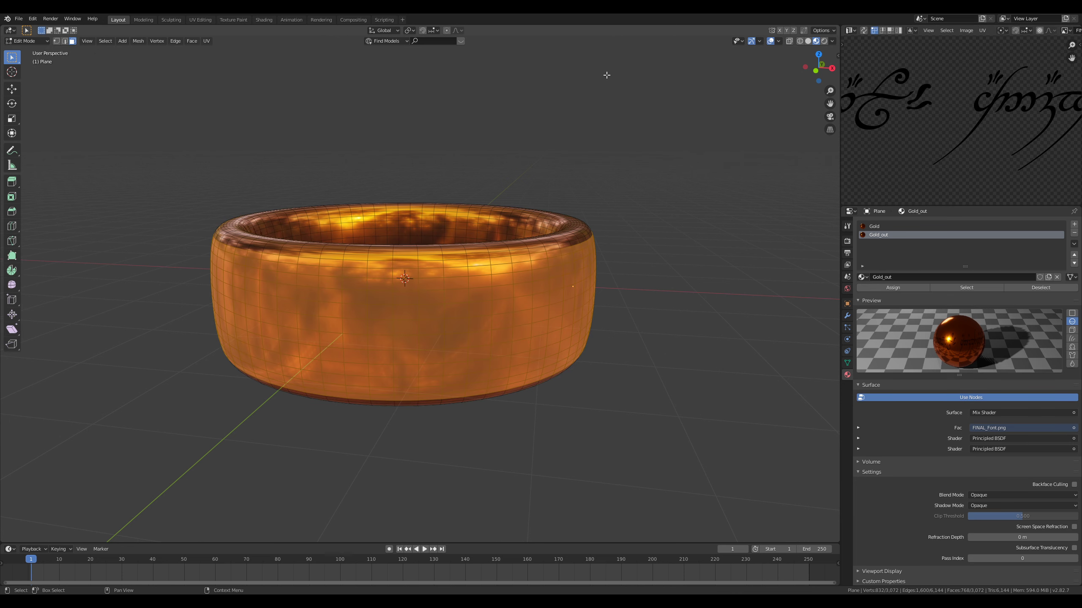
{"action": "scroll", "coordinate": [920, 100], "scroll_direction": "down", "scroll_amount": 2}
{"action": "scroll", "coordinate": [963, 114], "scroll_direction": "down", "scroll_amount": 3}
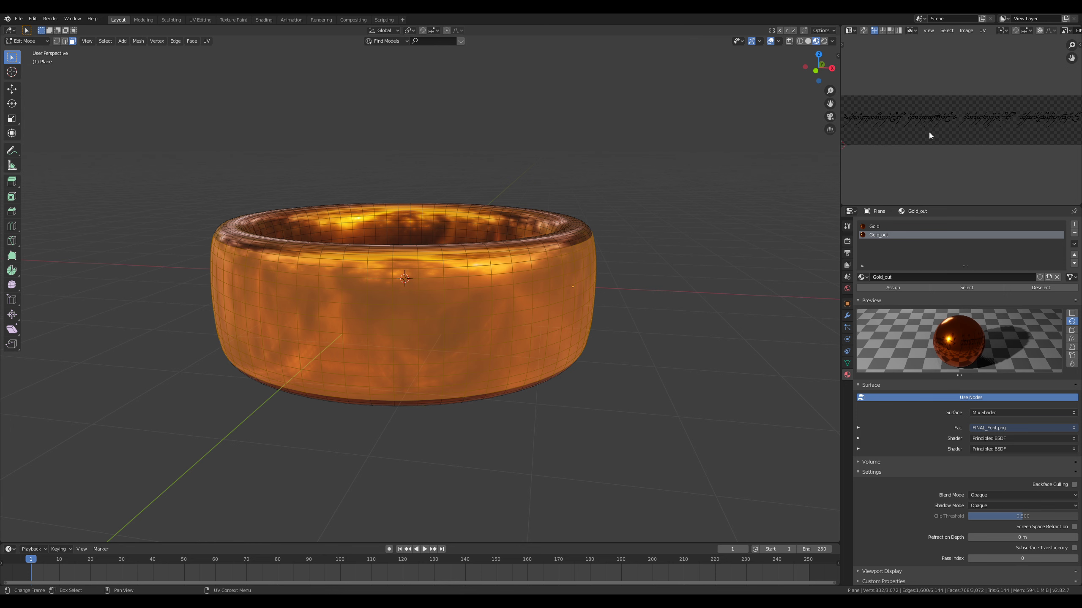
{"action": "scroll", "coordinate": [930, 141], "scroll_direction": "down", "scroll_amount": 1}
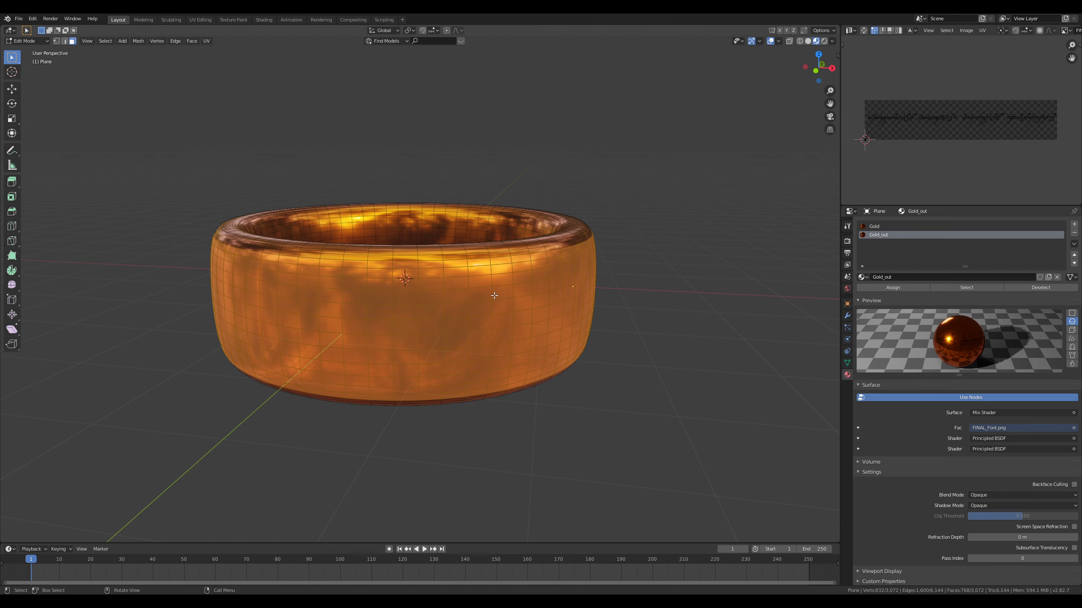
Step: Unwrap the selected outer band faces with Cylinder Projection from the front view
{"action": "key", "text": "KP_1"}
{"action": "scroll", "coordinate": [494, 294], "scroll_direction": "up", "scroll_amount": 3}
{"action": "key", "text": "u"}
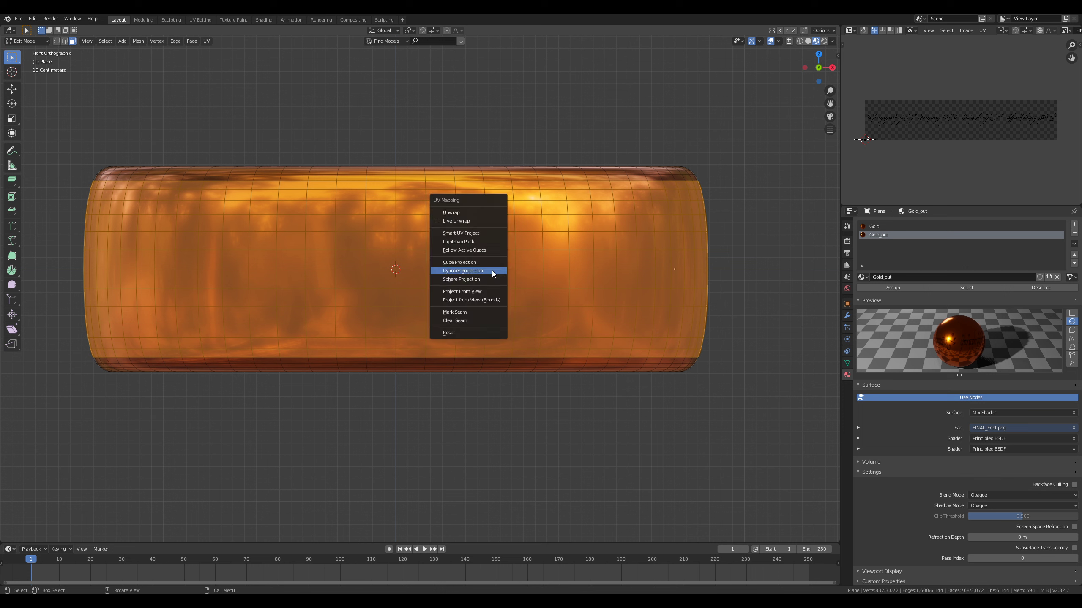
{"action": "left_click", "coordinate": [476, 271]}
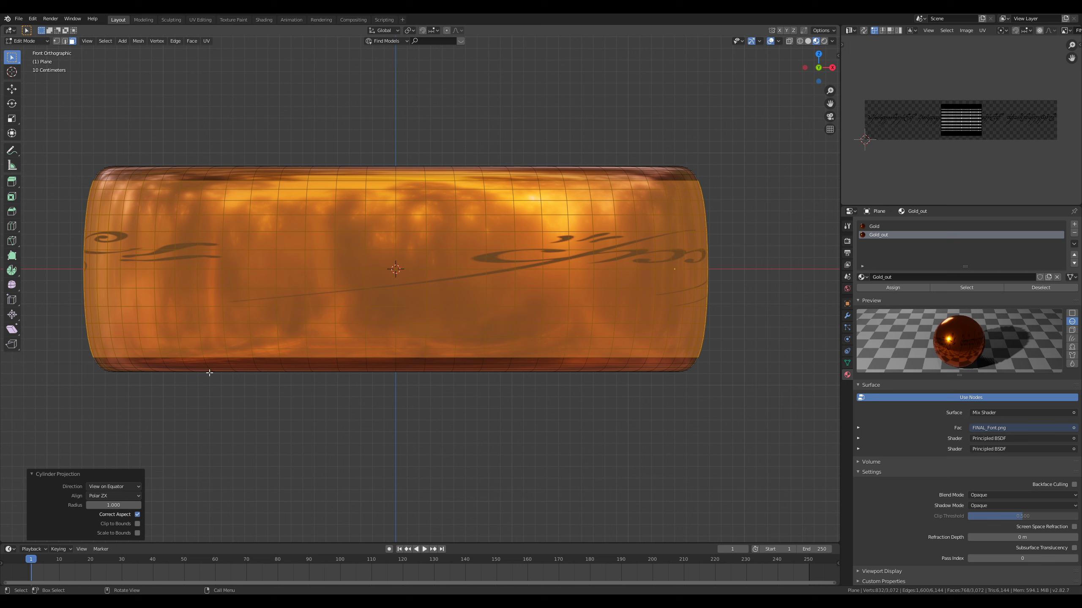
Step: Select all the band's UVs and scale them along X by about 4.39 to span the full width of the inscription image
{"action": "scroll", "coordinate": [970, 125], "scroll_direction": "up", "scroll_amount": 5}
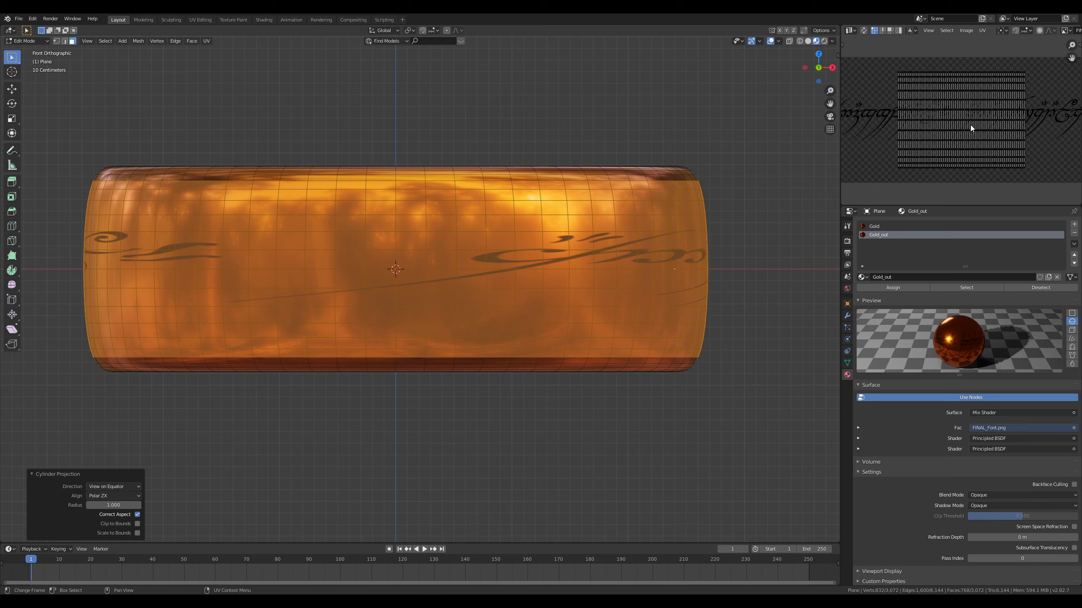
{"action": "key", "text": "a"}
{"action": "key", "text": "Home"}
{"action": "key", "text": "g"}
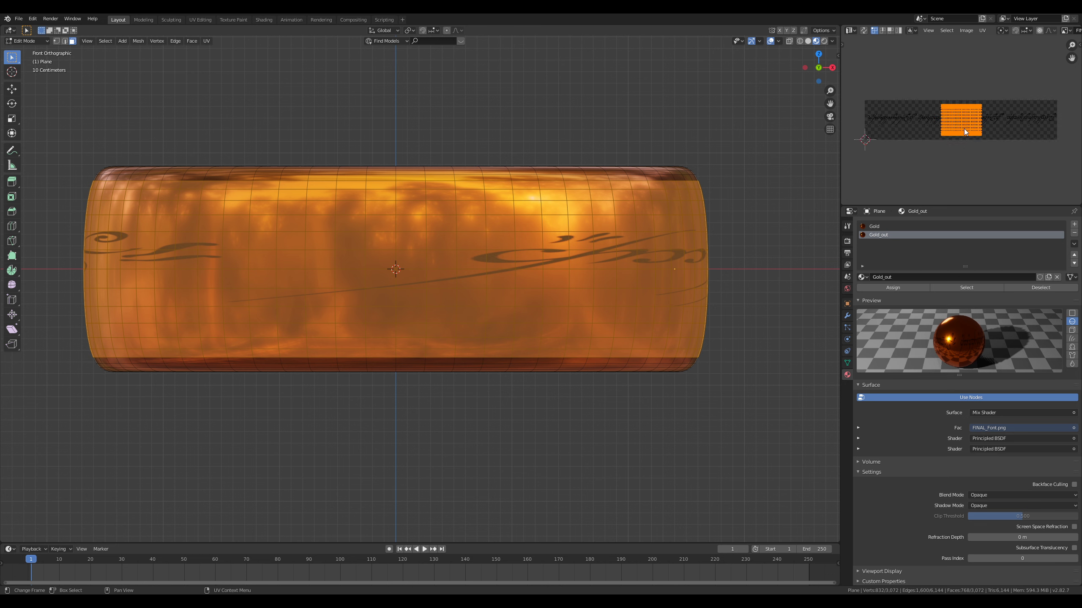
{"action": "left_click", "coordinate": [953, 133]}
{"action": "key", "text": "s"}
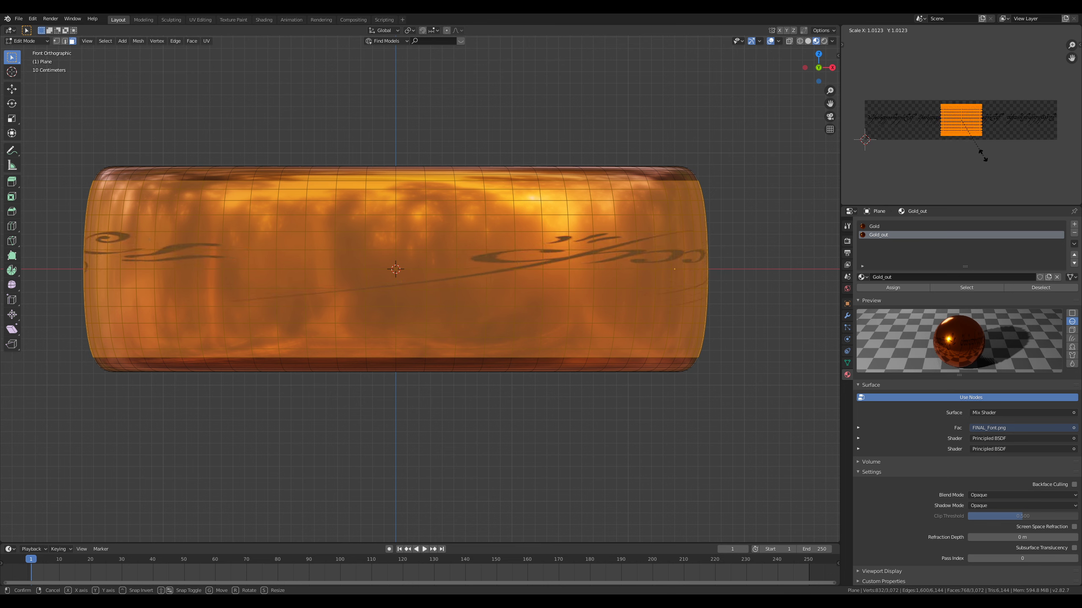
{"action": "left_click", "coordinate": [988, 152]}
{"action": "key", "text": "s"}
{"action": "key", "text": "x"}
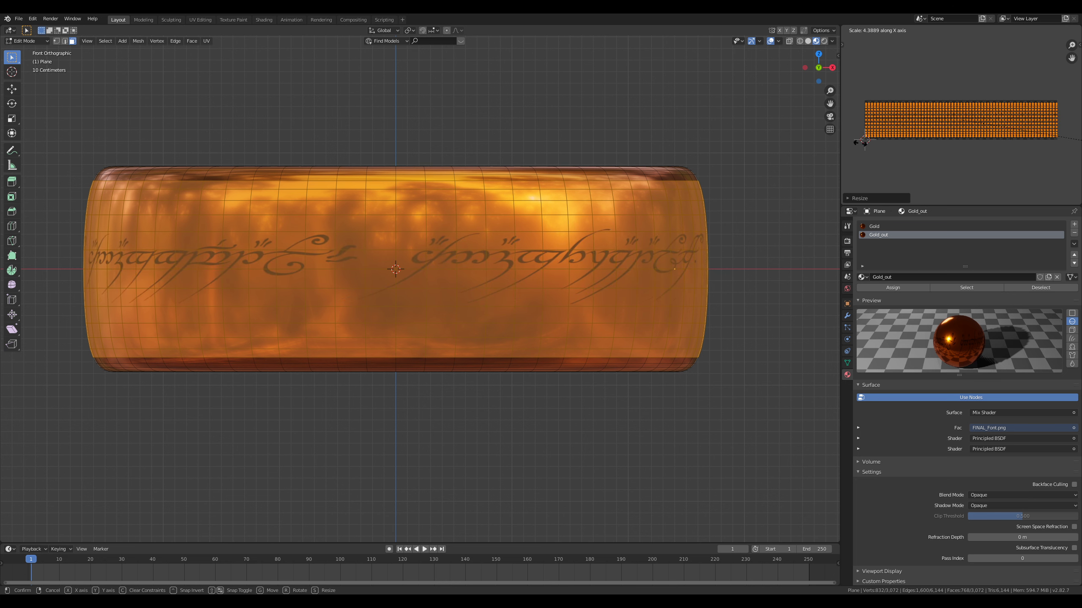
{"action": "left_click", "coordinate": [861, 143]}
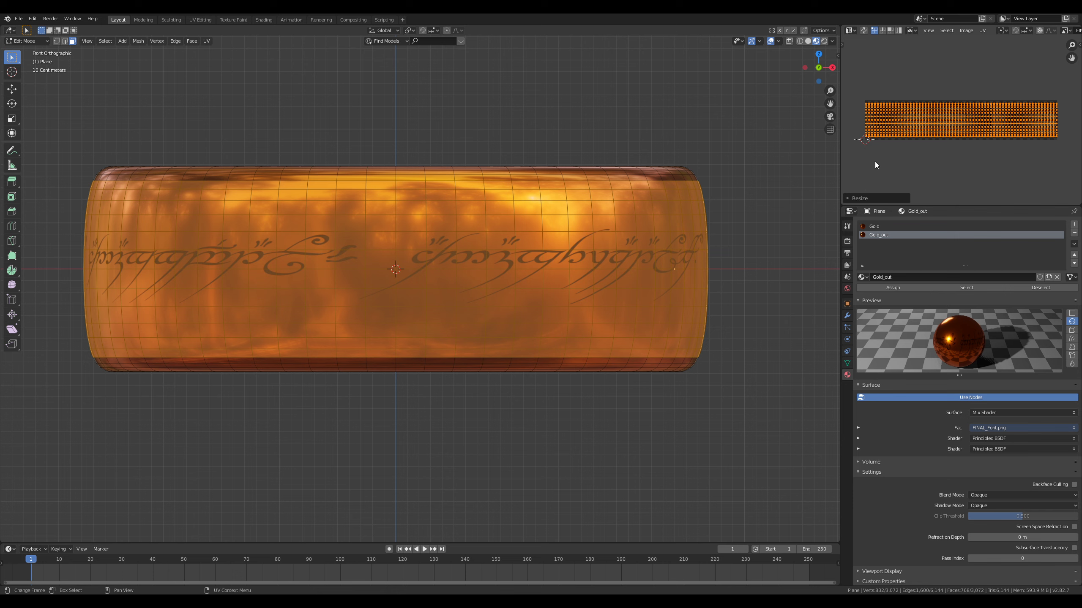
Step: Scale the UVs along Y by about 0.93 relative to the inscription image
{"action": "key", "text": "s"}
{"action": "key", "text": "y"}
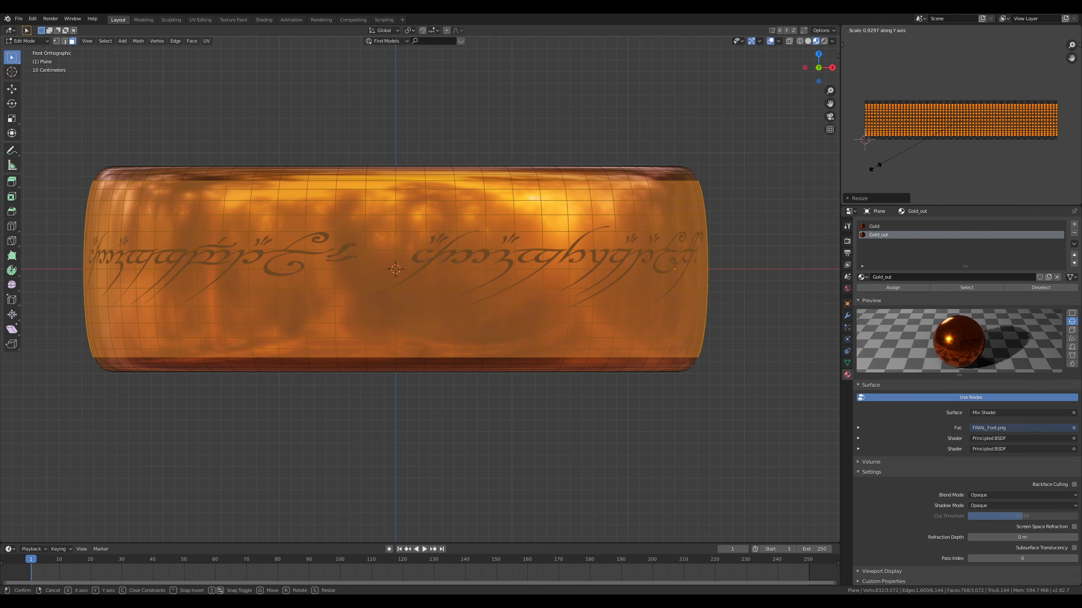
{"action": "left_click", "coordinate": [876, 164]}
Step: Move the UVs slightly upward along Y to bring the inscription to the middle of the ring's outer band
{"action": "scroll", "coordinate": [421, 288], "scroll_direction": "up", "scroll_amount": 1}
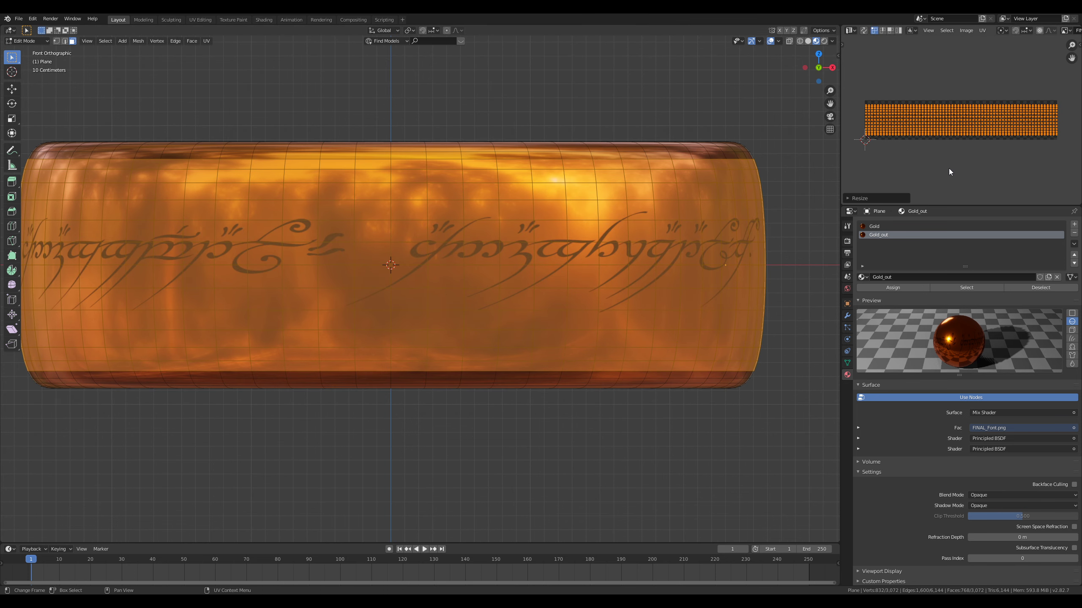
{"action": "key", "text": "g"}
{"action": "key", "text": "x"}
{"action": "key", "text": "x"}
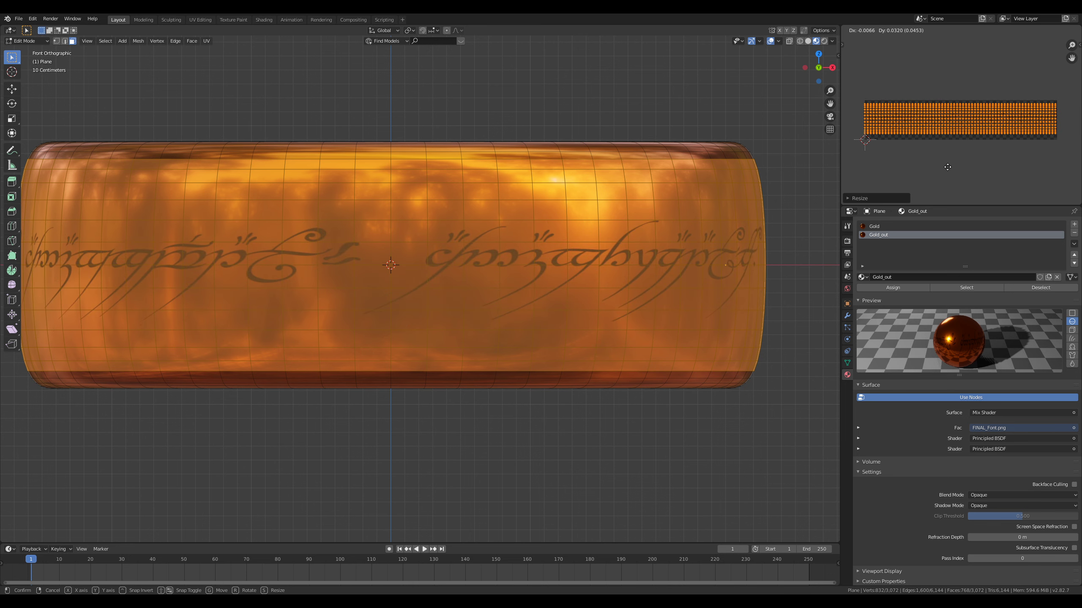
{"action": "key", "text": "y"}
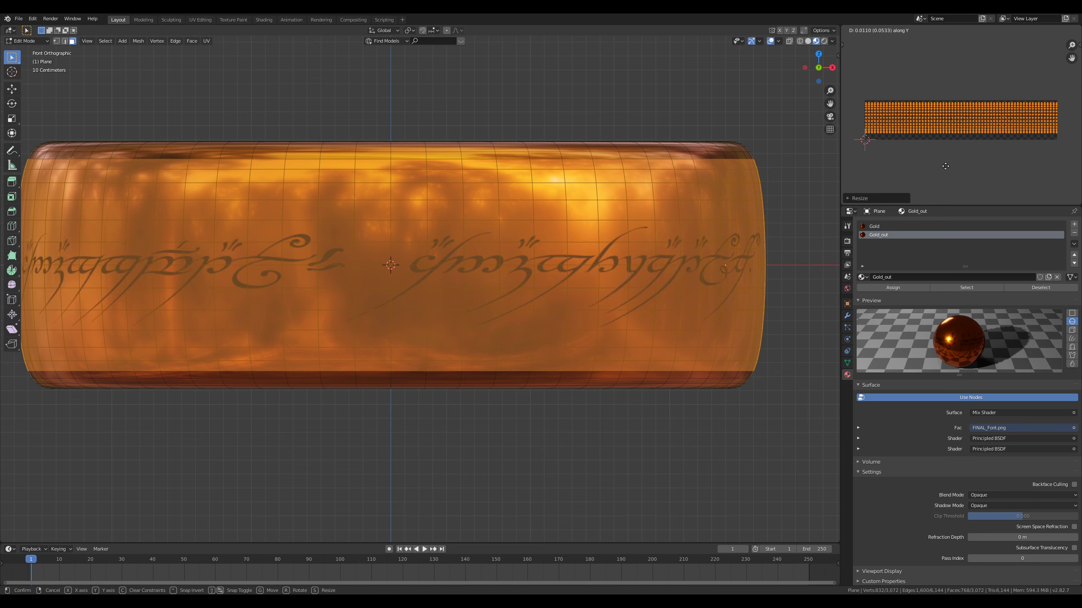
{"action": "left_click", "coordinate": [945, 167]}
Step: Return to Object Mode, switch the viewport to Rendered shading and inspect the inscription around the ring
{"action": "key", "text": "Tab"}
{"action": "scroll", "coordinate": [596, 284], "scroll_direction": "down", "scroll_amount": 2}
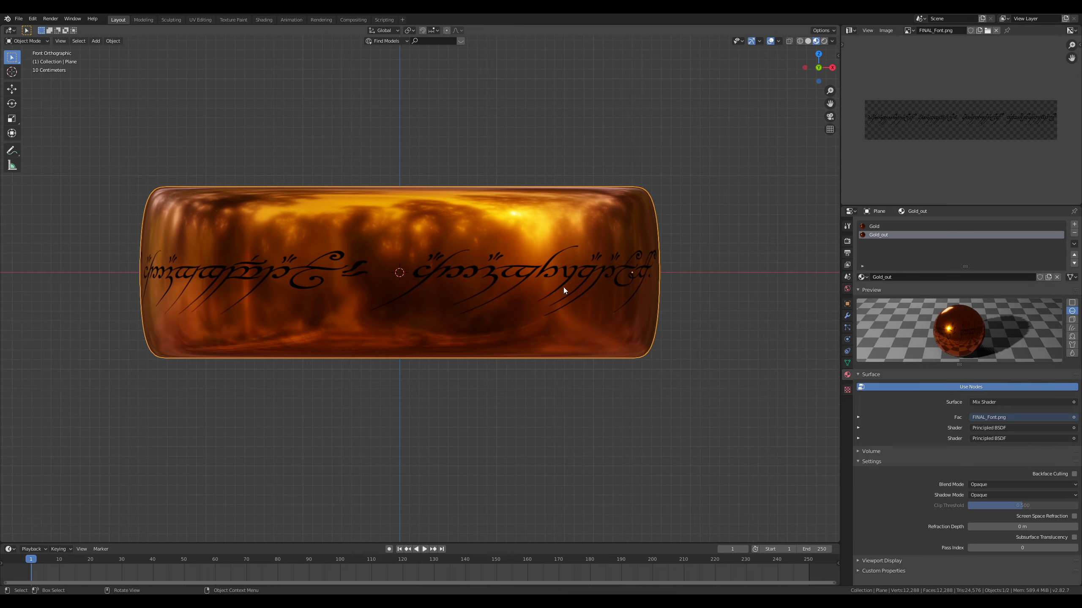
{"action": "middle_click_drag", "start_coordinate": [496, 292], "coordinate": [491, 355]}
{"action": "scroll", "coordinate": [519, 317], "scroll_direction": "down", "scroll_amount": 3}
{"action": "scroll", "coordinate": [466, 331], "scroll_direction": "up", "scroll_amount": 3}
{"action": "left_click", "coordinate": [823, 41]}
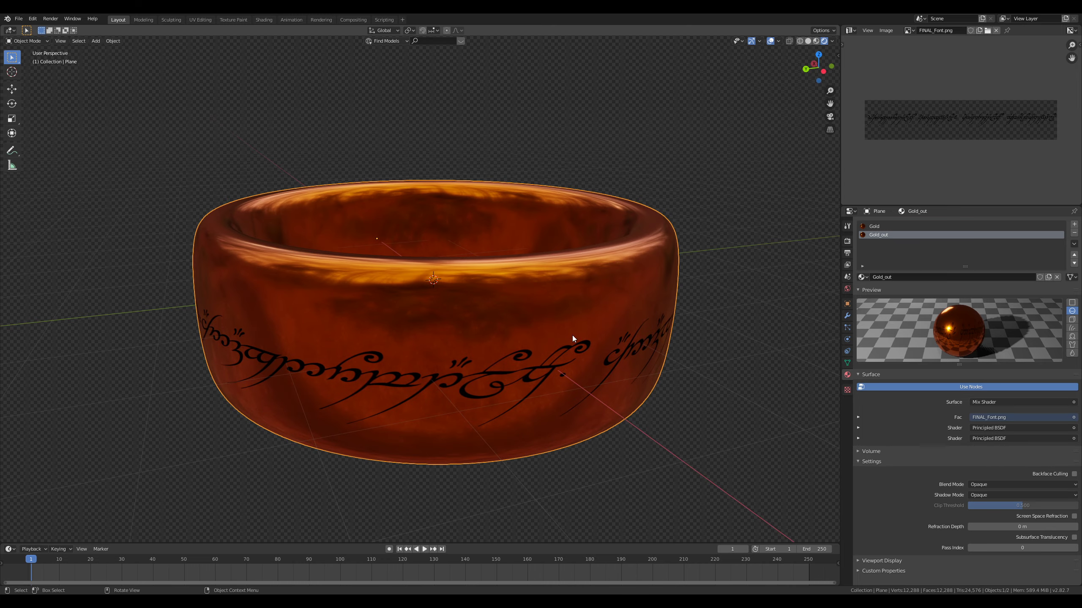
{"action": "mouse_move", "coordinate": [572, 339]}
{"action": "middle_mouse_down"}
{"action": "mouse_move", "coordinate": [552, 381]}
{"action": "mouse_move", "coordinate": [473, 341]}
{"action": "mouse_move", "coordinate": [633, 345]}
{"action": "mouse_move", "coordinate": [515, 352]}
{"action": "mouse_move", "coordinate": [483, 391]}
{"action": "middle_mouse_up"}
{"action": "scroll", "coordinate": [531, 382], "scroll_direction": "up", "scroll_amount": 6}
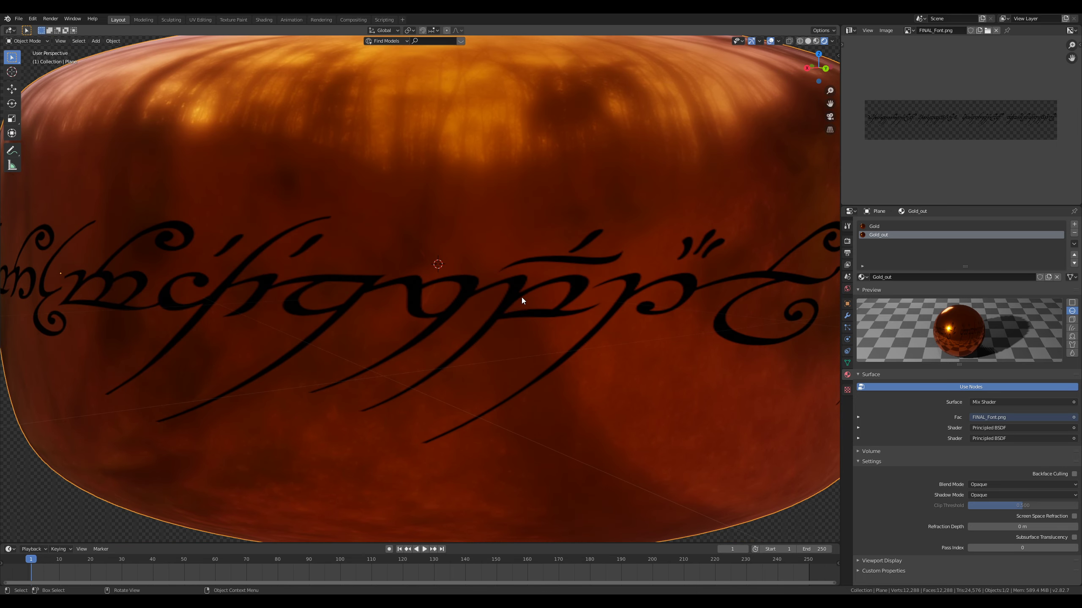
{"action": "scroll", "coordinate": [522, 298], "scroll_direction": "down", "scroll_amount": 8}
{"action": "scroll", "coordinate": [525, 301], "scroll_direction": "up", "scroll_amount": 3}
{"action": "middle_click_drag", "start_coordinate": [525, 302], "coordinate": [478, 343]}
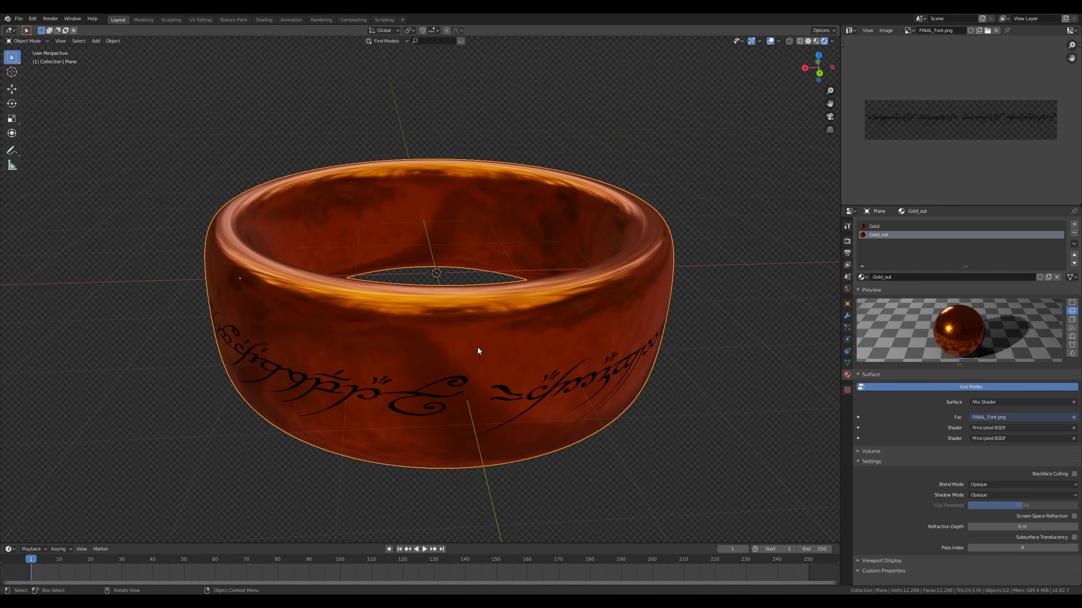
Step: Replace the 3D viewport with the Shader Editor and lighten the black Principled BSDF's Base Color slightly to a very dark grey
{"action": "left_click", "coordinate": [10, 30]}
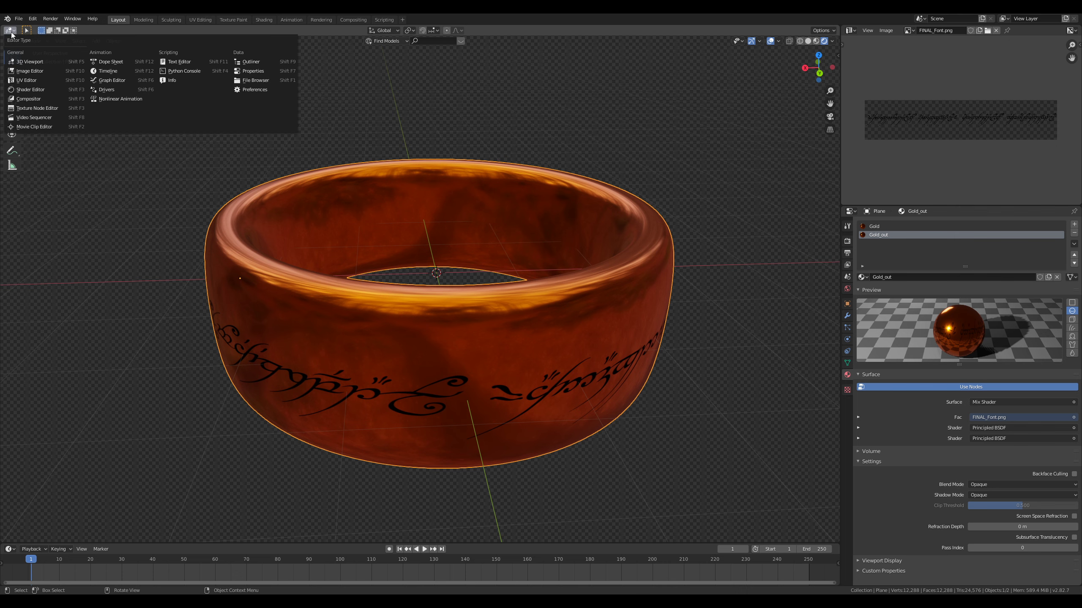
{"action": "left_click", "coordinate": [30, 89]}
{"action": "middle_click_drag", "start_coordinate": [372, 360], "coordinate": [476, 210]}
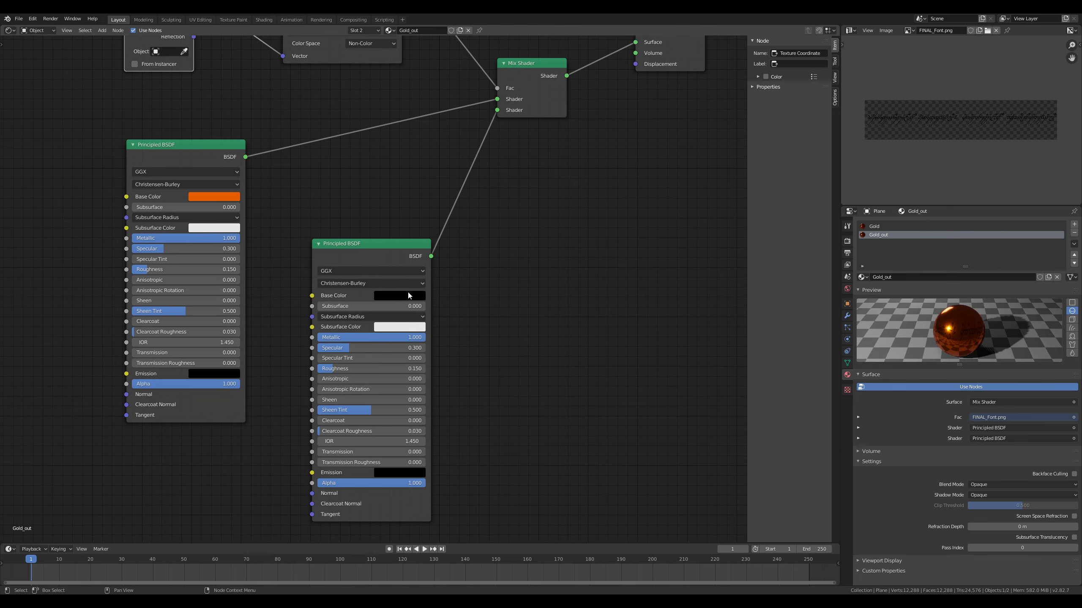
{"action": "left_click", "coordinate": [403, 300]}
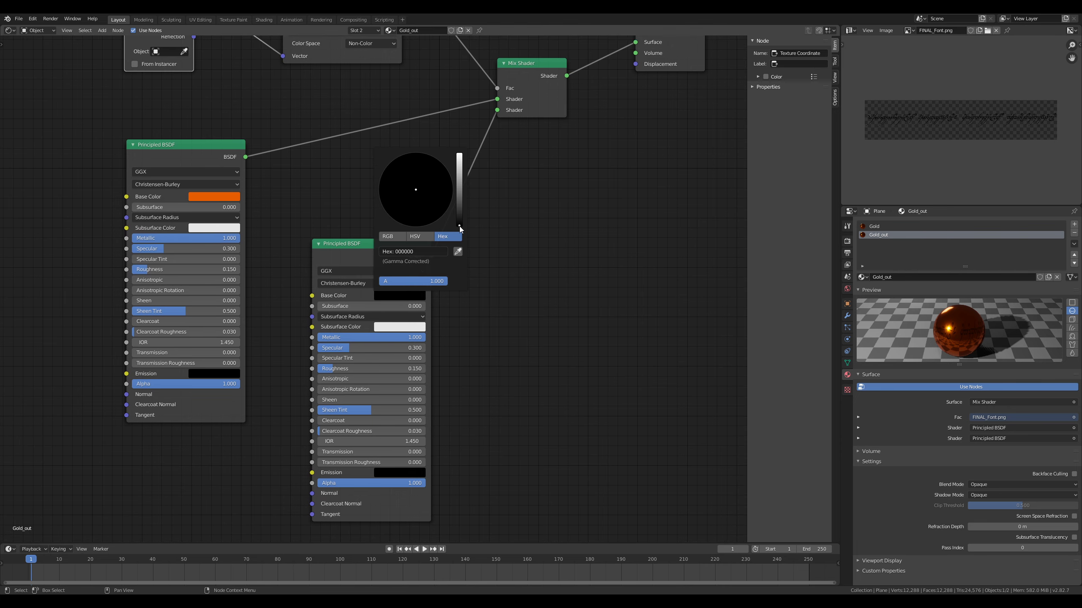
{"action": "left_click_drag", "start_coordinate": [459, 225], "coordinate": [459, 222]}
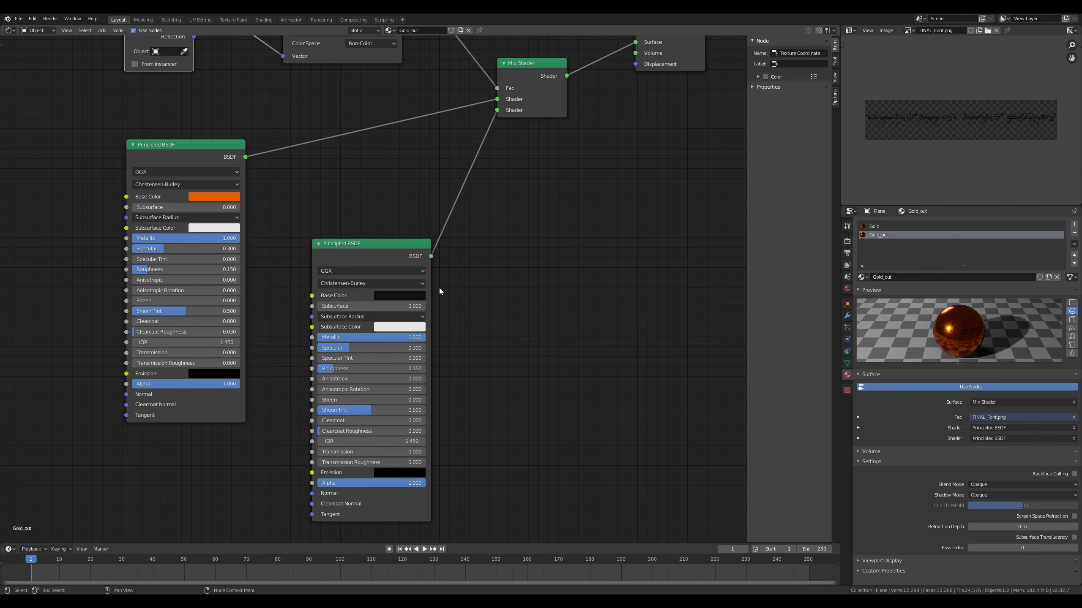
Step: Move the Texture Coordinate and FINAL_Font.png image nodes away from the Principled BSDF nodes to make room between them
{"action": "middle_click_drag", "start_coordinate": [347, 64], "coordinate": [433, 237]}
{"action": "scroll", "coordinate": [118, 213], "scroll_direction": "down", "scroll_amount": 4}
{"action": "middle_click_drag", "start_coordinate": [129, 230], "coordinate": [203, 228]}
{"action": "left_click_drag", "start_coordinate": [337, 105], "coordinate": [49, 135]}
{"action": "left_click_drag", "start_coordinate": [453, 91], "coordinate": [141, 128]}
{"action": "left_click_drag", "start_coordinate": [67, 135], "coordinate": [49, 131]}
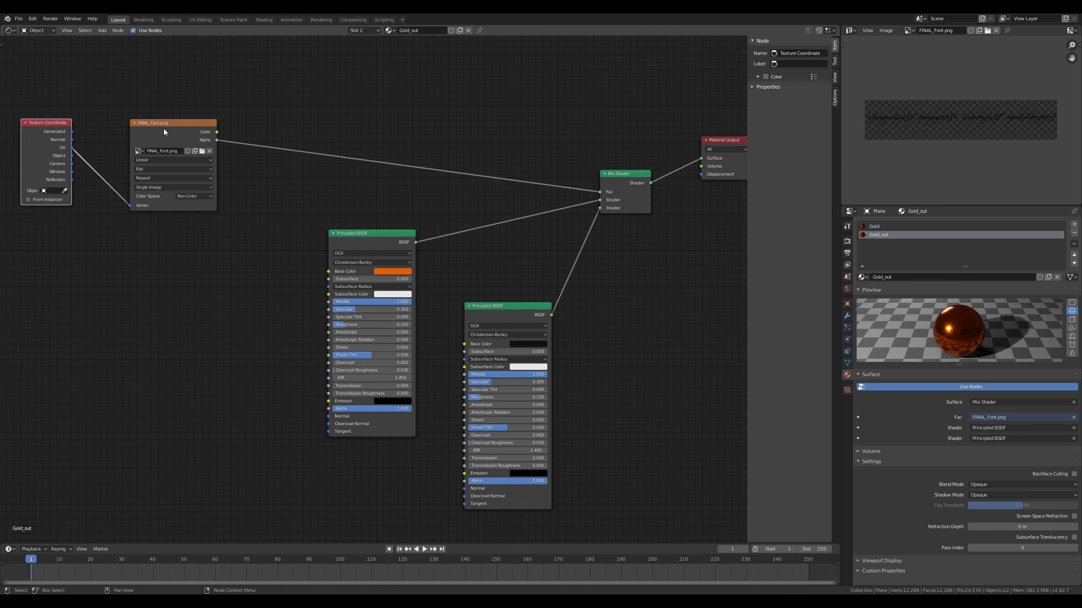
{"action": "left_click_drag", "start_coordinate": [162, 129], "coordinate": [137, 129]}
{"action": "left_click", "coordinate": [326, 418]}
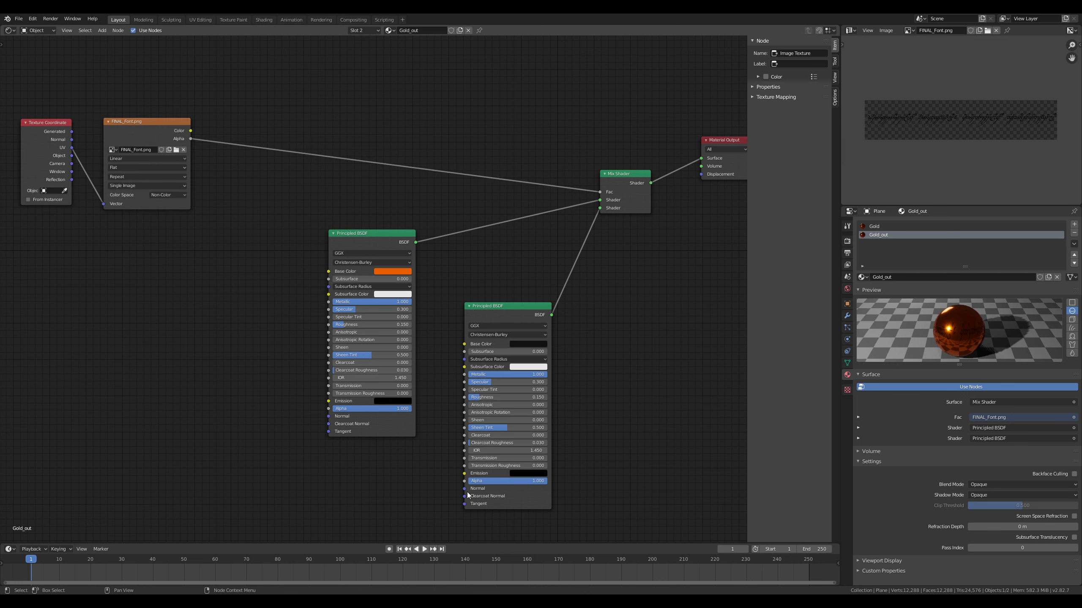
{"action": "left_click_drag", "start_coordinate": [465, 496], "coordinate": [323, 400]}
{"action": "left_click", "coordinate": [143, 126]}
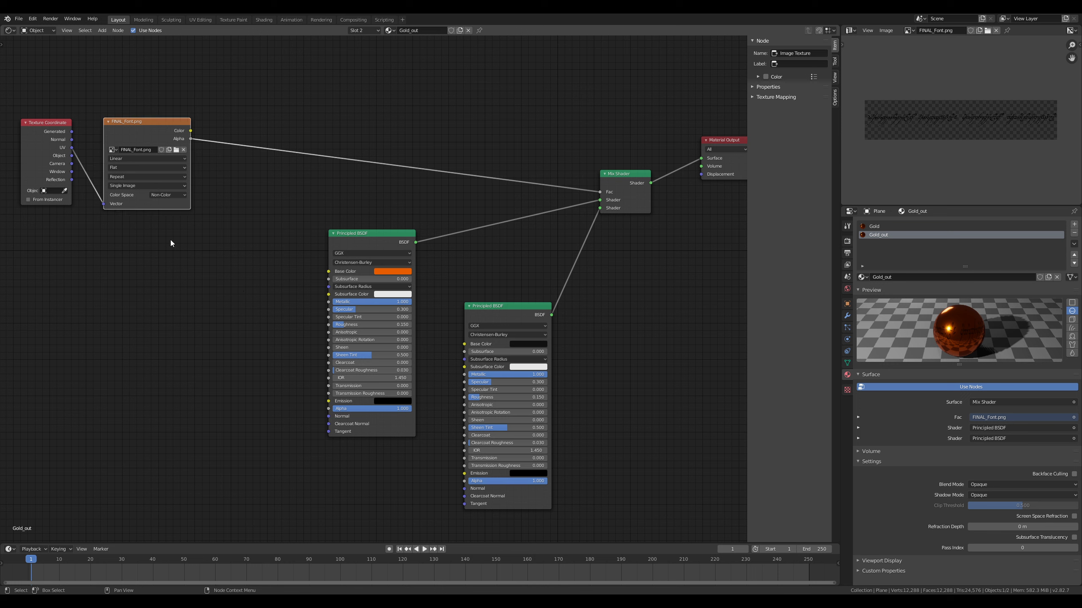
Step: Add a Bump node in the free space before the orange Principled BSDF, below the image texture node
{"action": "key", "text": "shift+a"}
{"action": "mouse_move", "coordinate": [162, 314]}
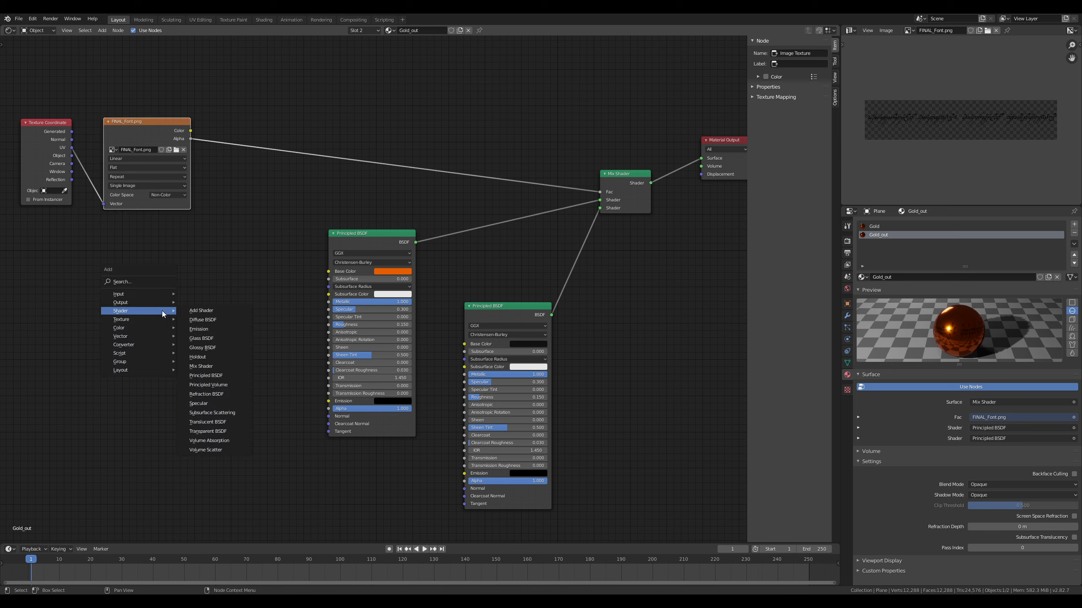
{"action": "mouse_move", "coordinate": [147, 345]}
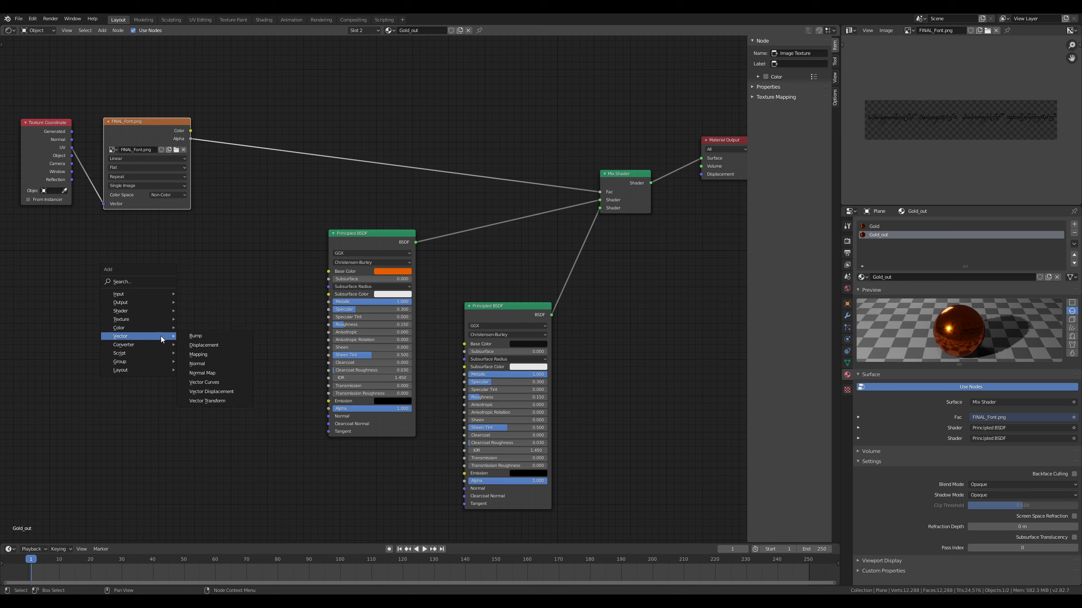
{"action": "left_click", "coordinate": [196, 335]}
{"action": "left_click", "coordinate": [224, 302]}
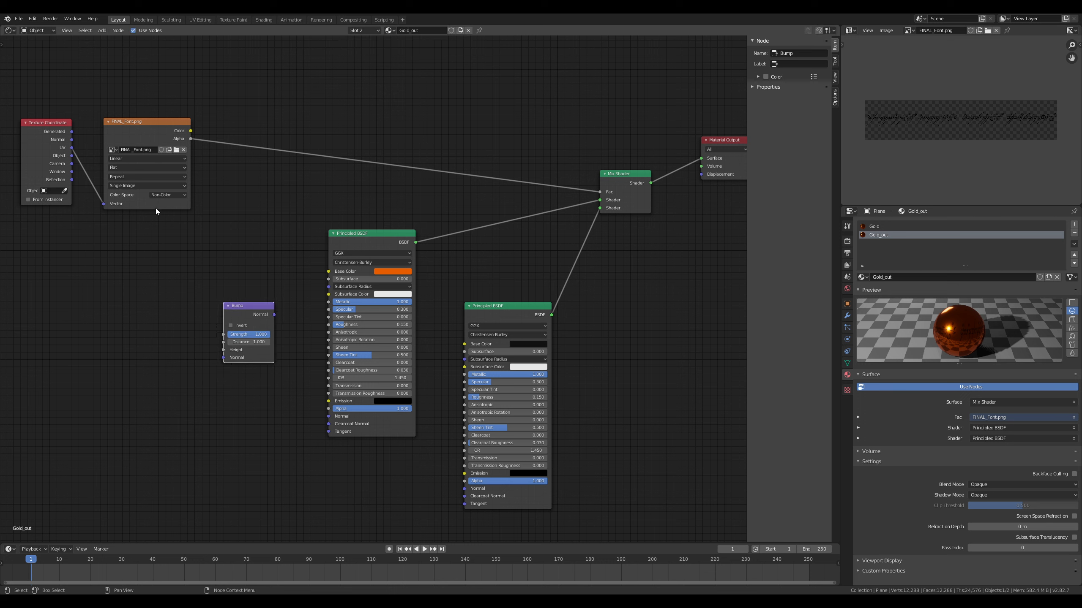
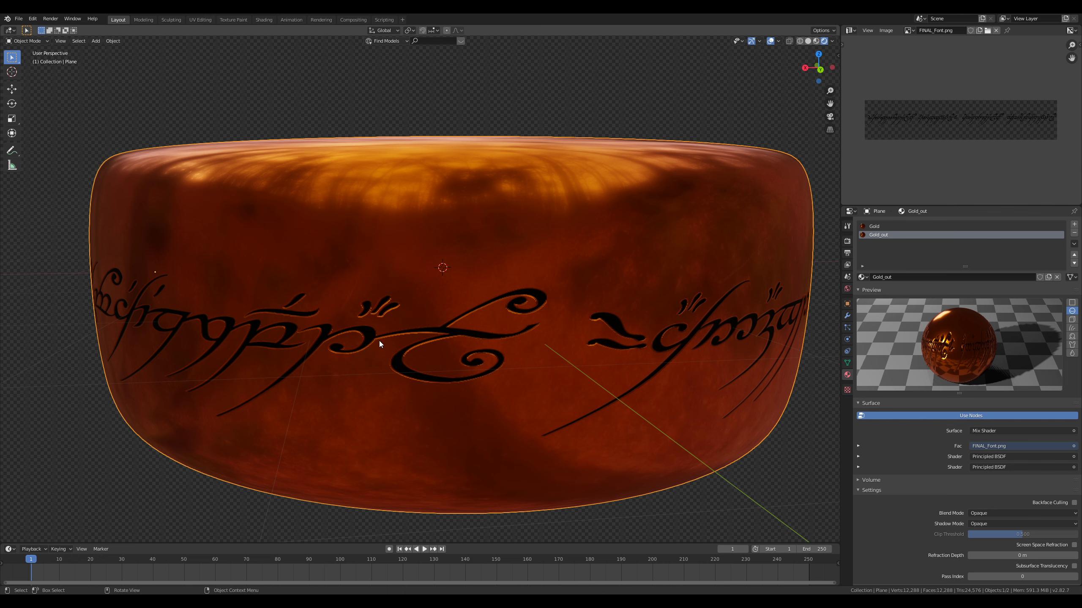
Step: Render the ring from the camera view, close the render and look over the ring from other angles
{"action": "scroll", "coordinate": [379, 343], "scroll_direction": "down", "scroll_amount": 3}
{"action": "key", "text": "KP_0"}
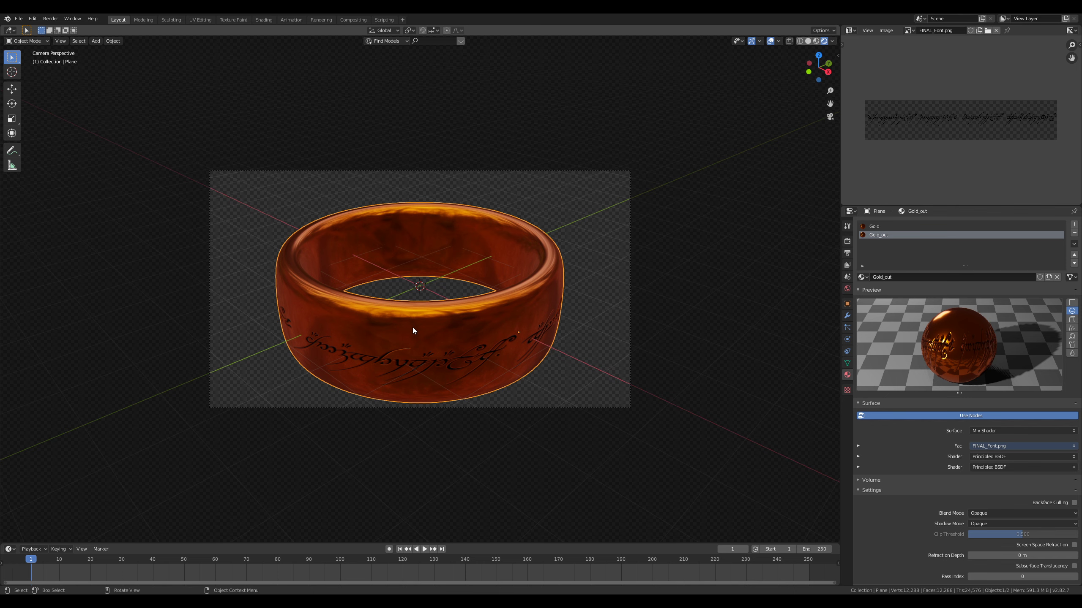
{"action": "key", "text": "F12"}
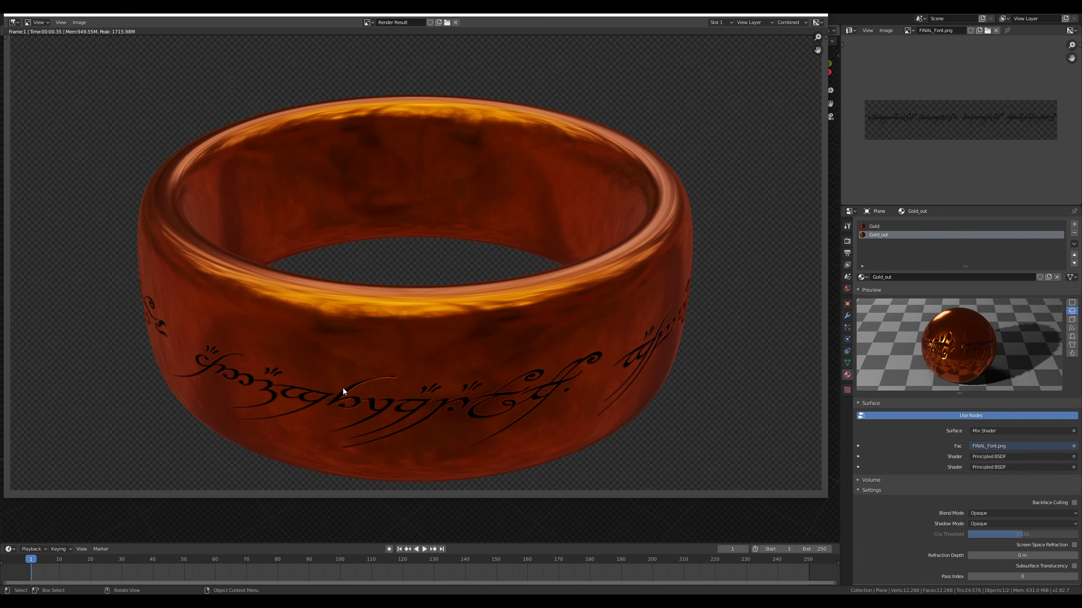
{"action": "key", "text": "Escape"}
{"action": "middle_click_drag", "start_coordinate": [399, 333], "coordinate": [402, 210]}
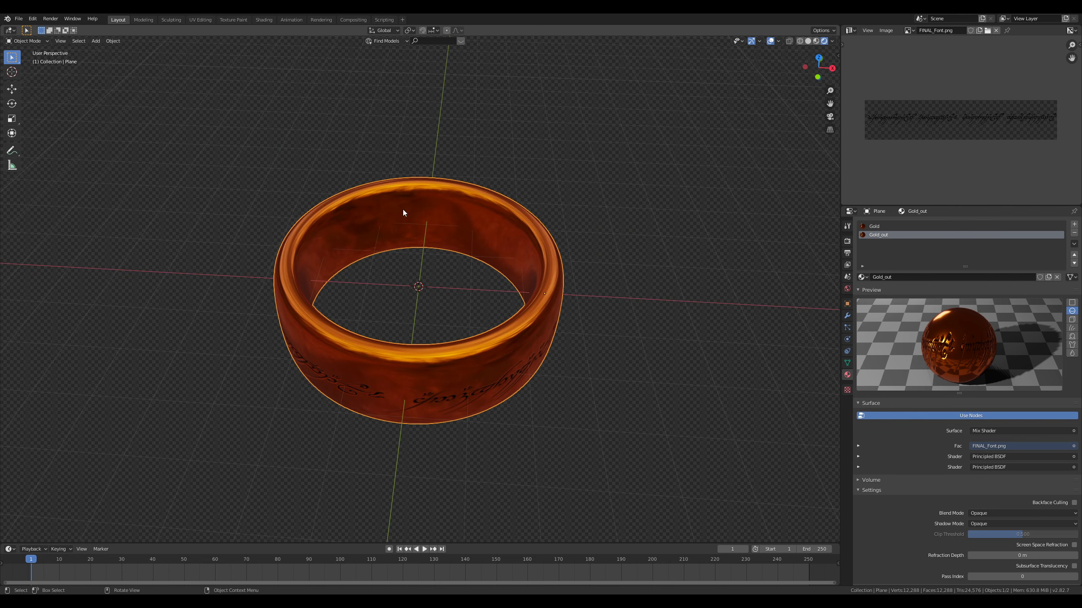
{"action": "middle_click_drag", "start_coordinate": [469, 291], "coordinate": [465, 341]}
{"action": "scroll", "coordinate": [455, 296], "scroll_direction": "up", "scroll_amount": 4}
{"action": "scroll", "coordinate": [457, 296], "scroll_direction": "down", "scroll_amount": 5}
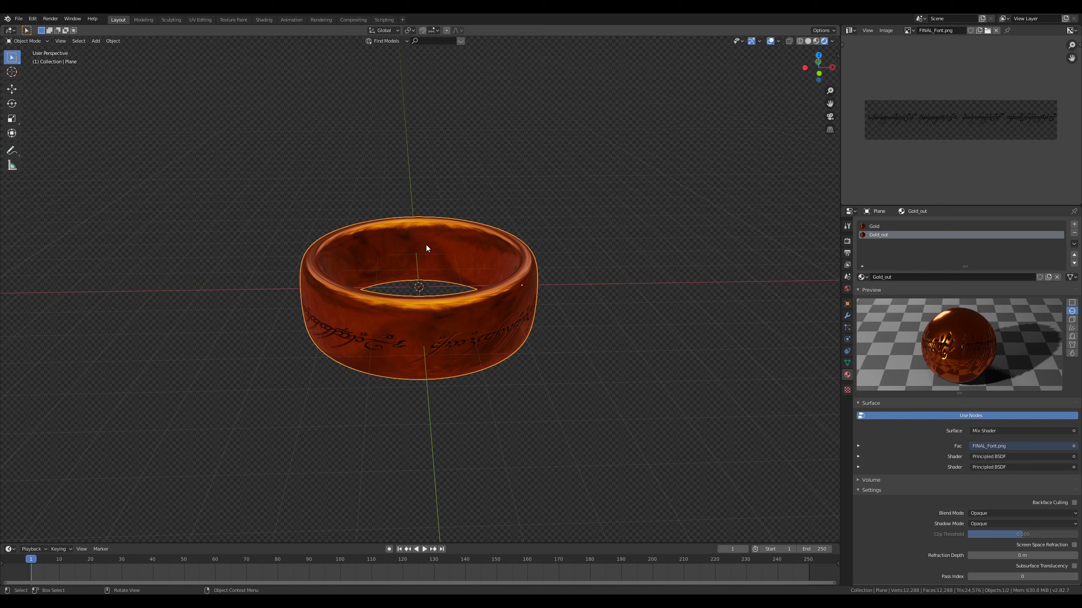
Step: Add a third material slot to the ring and assign the Gold_out material to it
{"action": "left_click", "coordinate": [1074, 224]}
{"action": "left_click", "coordinate": [862, 277]}
{"action": "left_click", "coordinate": [875, 298]}
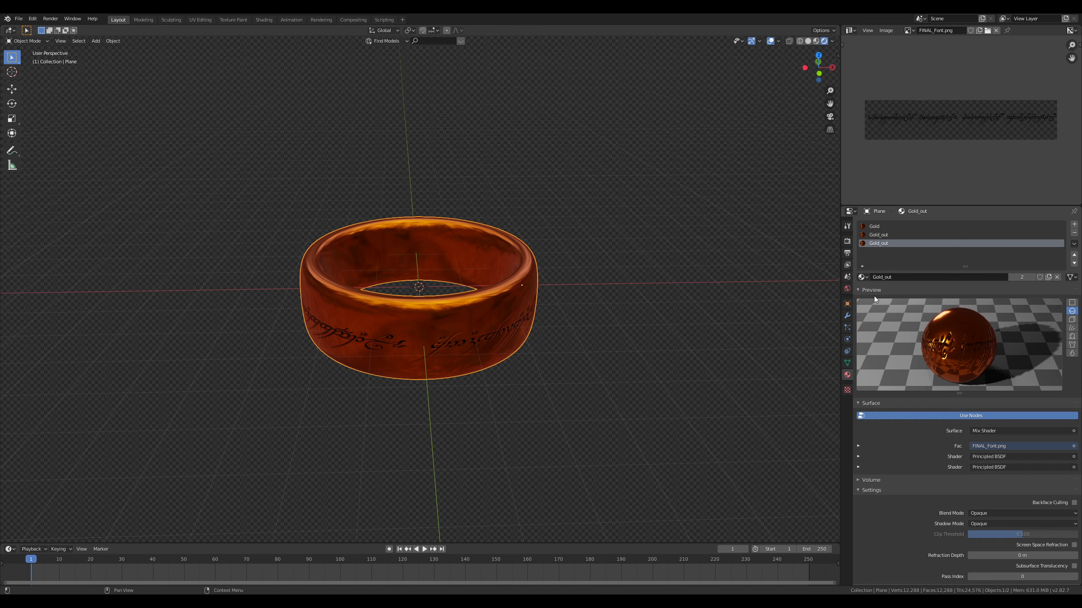
Step: Make the third slot's material a single-user copy and rename it Gold_in
{"action": "left_click", "coordinate": [1021, 278]}
{"action": "left_click", "coordinate": [907, 277]}
{"action": "left_click_drag", "start_coordinate": [884, 276], "coordinate": [922, 276]}
{"action": "type", "text": "in"}
{"action": "key", "text": "Return"}
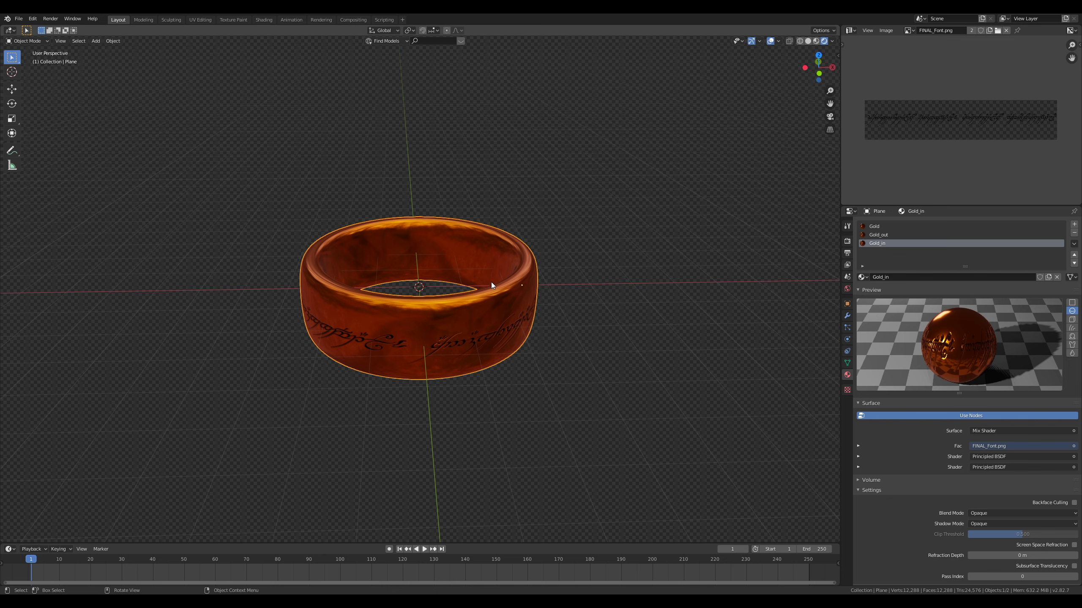
Step: Enter Edit Mode on the ring in front view and switch the viewport to Wireframe shading
{"action": "scroll", "coordinate": [491, 283], "scroll_direction": "up", "scroll_amount": 4}
{"action": "middle_click_drag", "start_coordinate": [527, 283], "coordinate": [455, 273]}
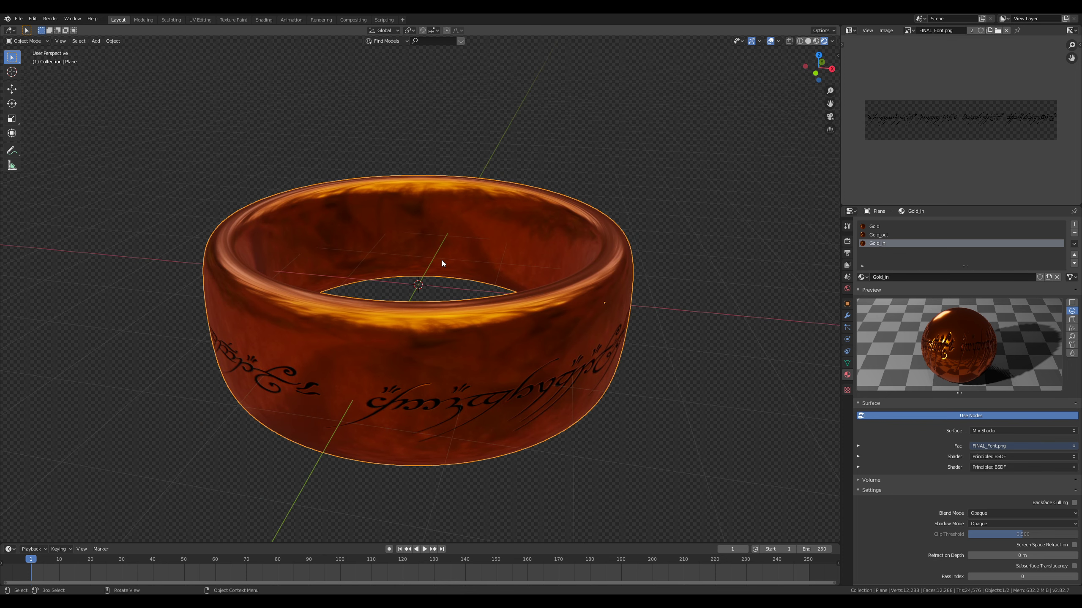
{"action": "key", "text": "KP_1"}
{"action": "middle_click_drag", "start_coordinate": [496, 249], "coordinate": [499, 299]}
{"action": "key", "text": "Tab"}
{"action": "key", "text": "KP_1"}
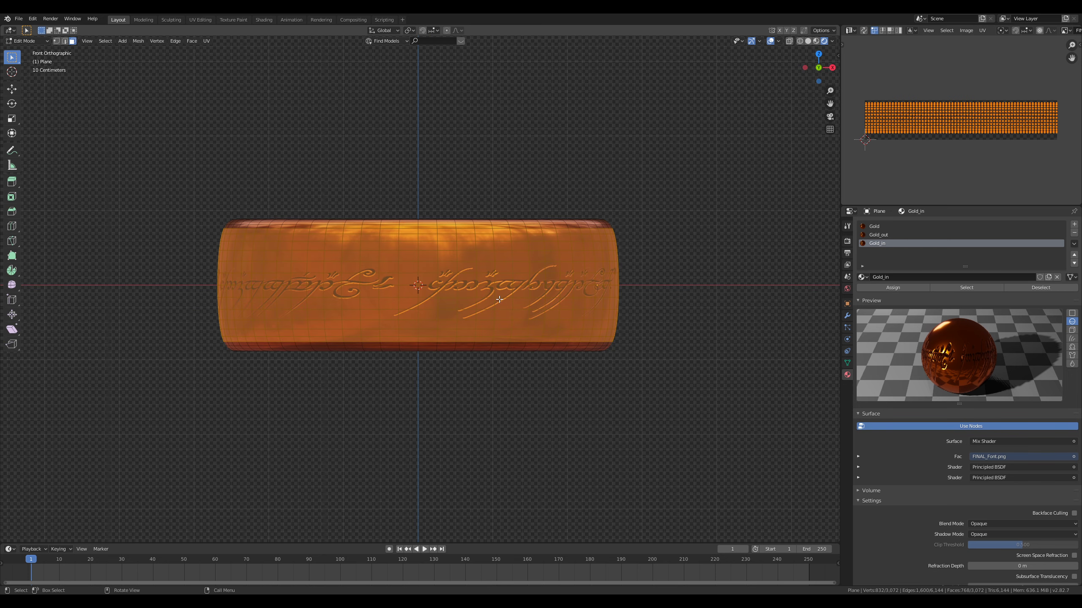
{"action": "scroll", "coordinate": [499, 300], "scroll_direction": "up", "scroll_amount": 3}
{"action": "key", "text": "z"}
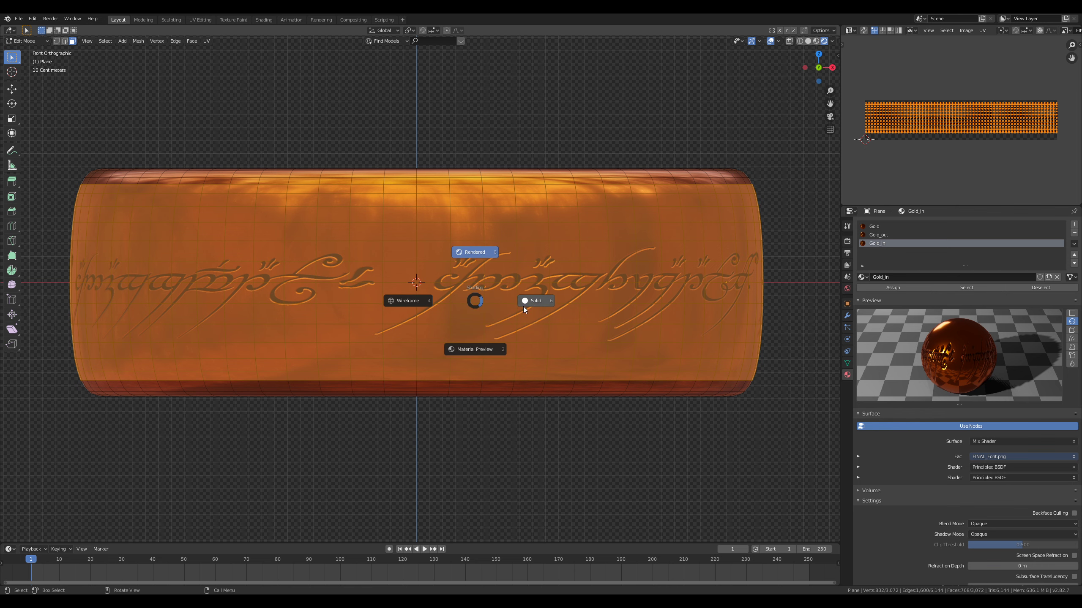
{"action": "left_click", "coordinate": [409, 301]}
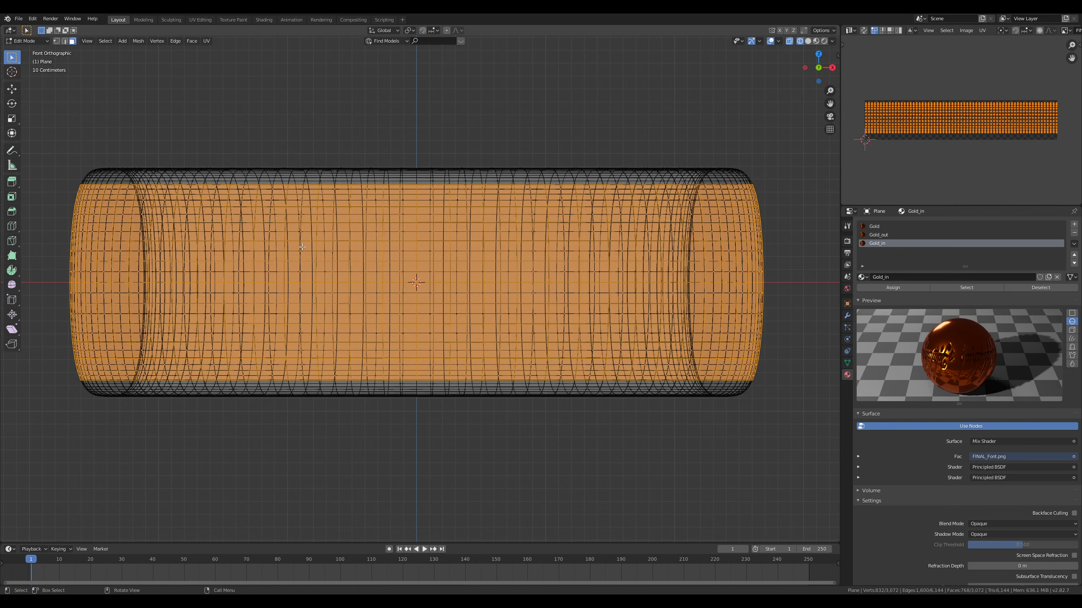
{"action": "middle_click_drag", "start_coordinate": [290, 235], "coordinate": [304, 242], "text": "shift"}
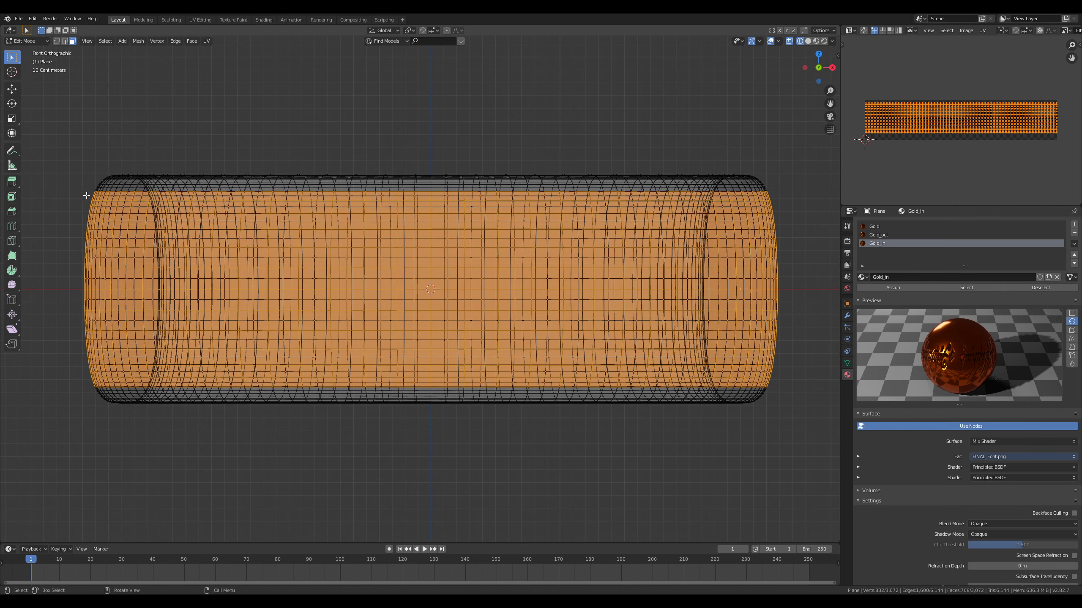
Step: Box-select the ring's middle-band faces through the wireframe so both the outer and inner bands are selected
{"action": "key", "text": "b"}
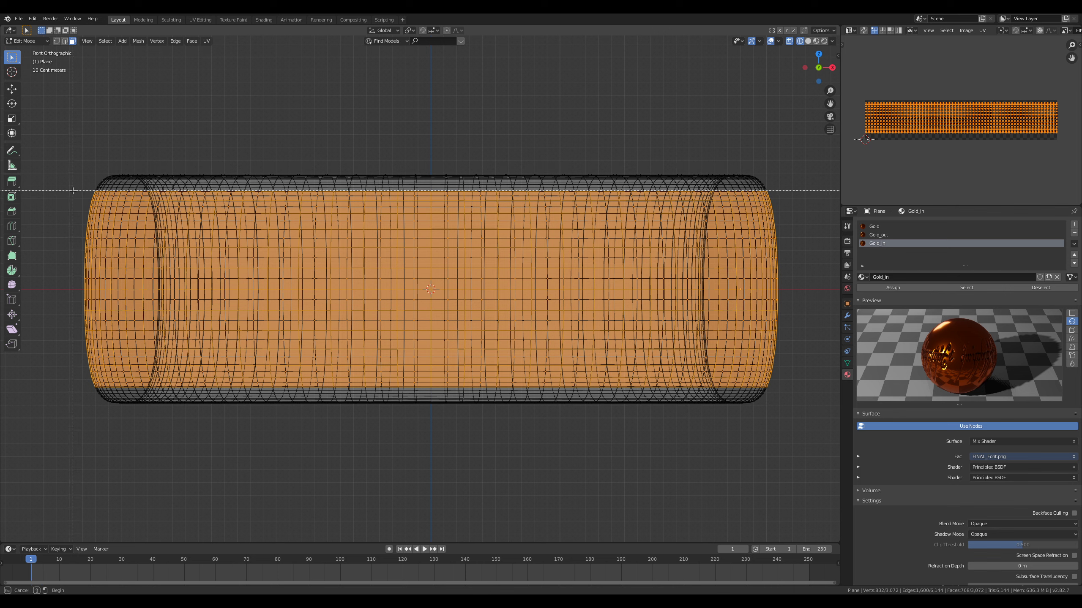
{"action": "left_click_drag", "start_coordinate": [73, 190], "coordinate": [791, 387]}
{"action": "middle_click_drag", "start_coordinate": [559, 332], "coordinate": [542, 388]}
Step: Circle-deselect the outer-band faces in top view, keeping only the inner-band faces selected
{"action": "key", "text": "KP_7"}
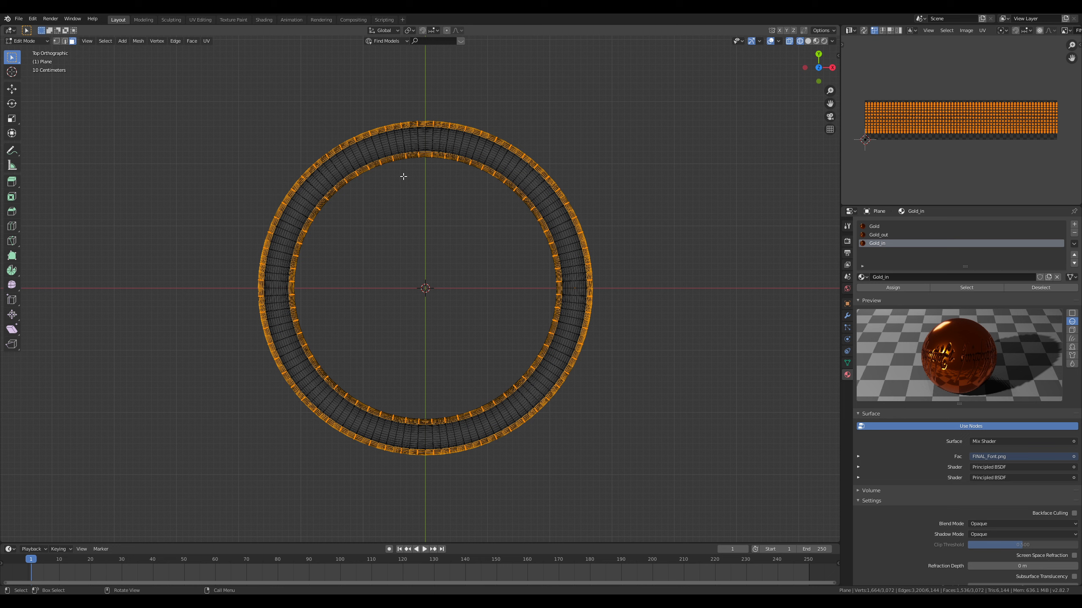
{"action": "key", "text": "c"}
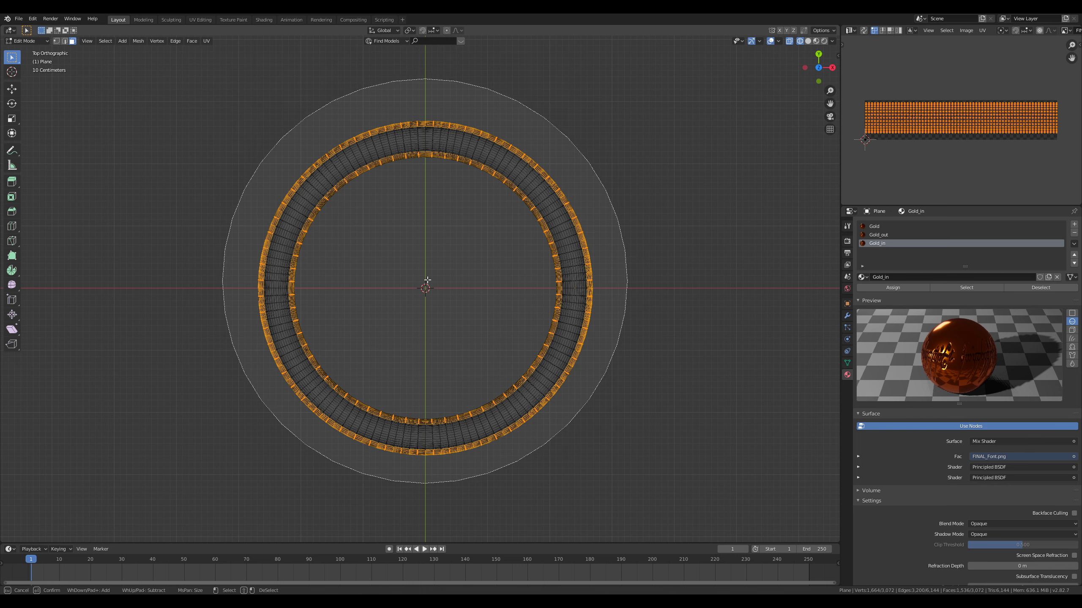
{"action": "scroll", "coordinate": [427, 289], "scroll_direction": "down", "scroll_amount": 4}
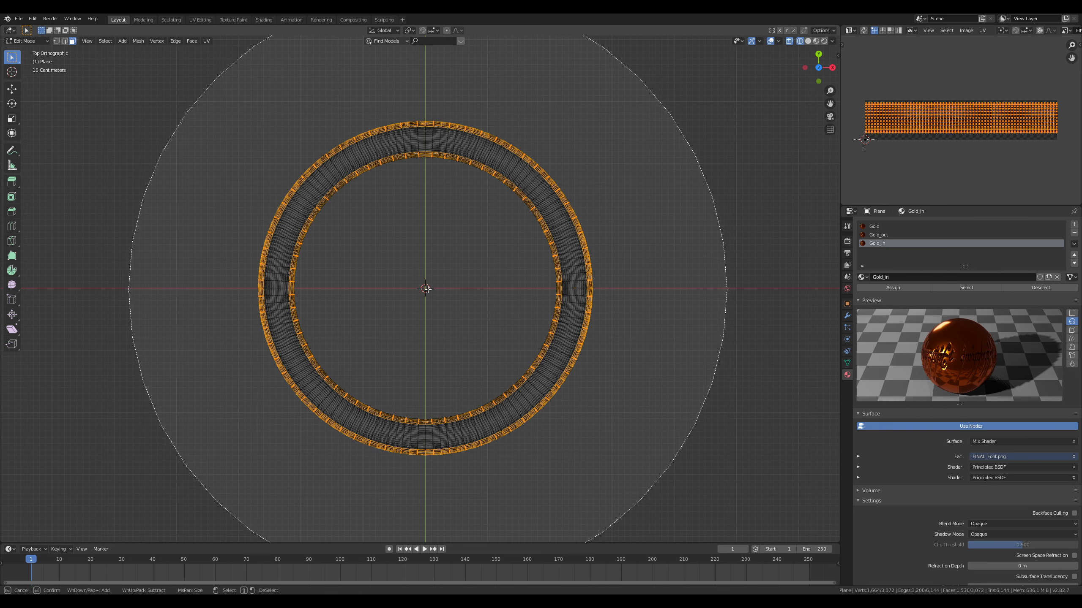
{"action": "scroll", "coordinate": [427, 289], "scroll_direction": "up", "scroll_amount": 4}
{"action": "scroll", "coordinate": [433, 273], "scroll_direction": "up", "scroll_amount": 10}
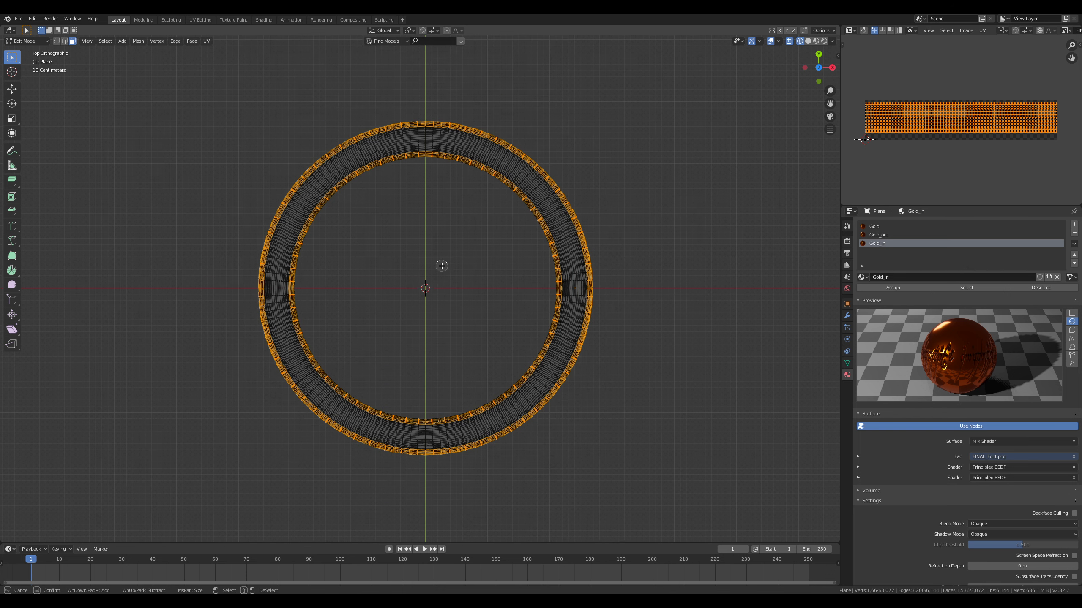
{"action": "scroll", "coordinate": [465, 288], "scroll_direction": "down", "scroll_amount": 4}
{"action": "scroll", "coordinate": [466, 289], "scroll_direction": "up", "scroll_amount": 2}
{"action": "mouse_move", "coordinate": [554, 188]}
{"action": "left_mouse_down", "text": "shift"}
{"action": "mouse_move", "coordinate": [492, 137]}
{"action": "mouse_move", "coordinate": [438, 121]}
{"action": "mouse_move", "coordinate": [364, 132]}
{"action": "mouse_move", "coordinate": [312, 164]}
{"action": "mouse_move", "coordinate": [268, 217]}
{"action": "mouse_move", "coordinate": [259, 290]}
{"action": "mouse_move", "coordinate": [286, 382]}
{"action": "mouse_move", "coordinate": [340, 439]}
{"action": "mouse_move", "coordinate": [421, 455]}
{"action": "mouse_move", "coordinate": [491, 439]}
{"action": "mouse_move", "coordinate": [539, 407]}
{"action": "mouse_move", "coordinate": [572, 355]}
{"action": "mouse_move", "coordinate": [589, 256]}
{"action": "mouse_move", "coordinate": [553, 184]}
{"action": "left_mouse_up", "text": "shift"}
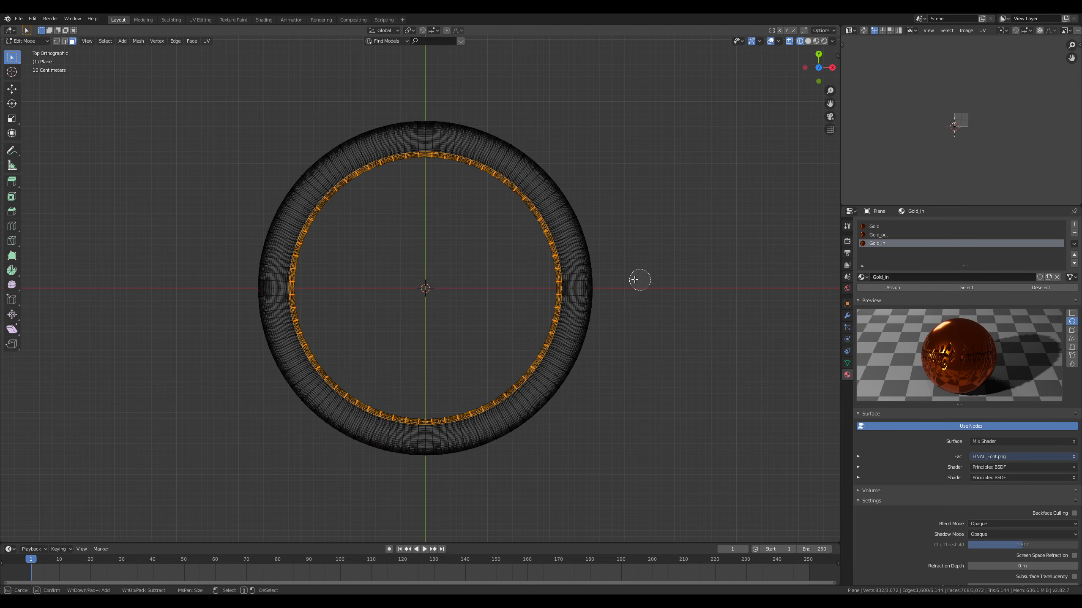
{"action": "right_click", "coordinate": [601, 299]}
Step: Assign the Gold_in material to the selected inner-band faces
{"action": "mouse_move", "coordinate": [601, 300]}
{"action": "middle_mouse_down"}
{"action": "mouse_move", "coordinate": [623, 229]}
{"action": "mouse_move", "coordinate": [613, 318]}
{"action": "middle_mouse_up"}
{"action": "left_click", "coordinate": [903, 288]}
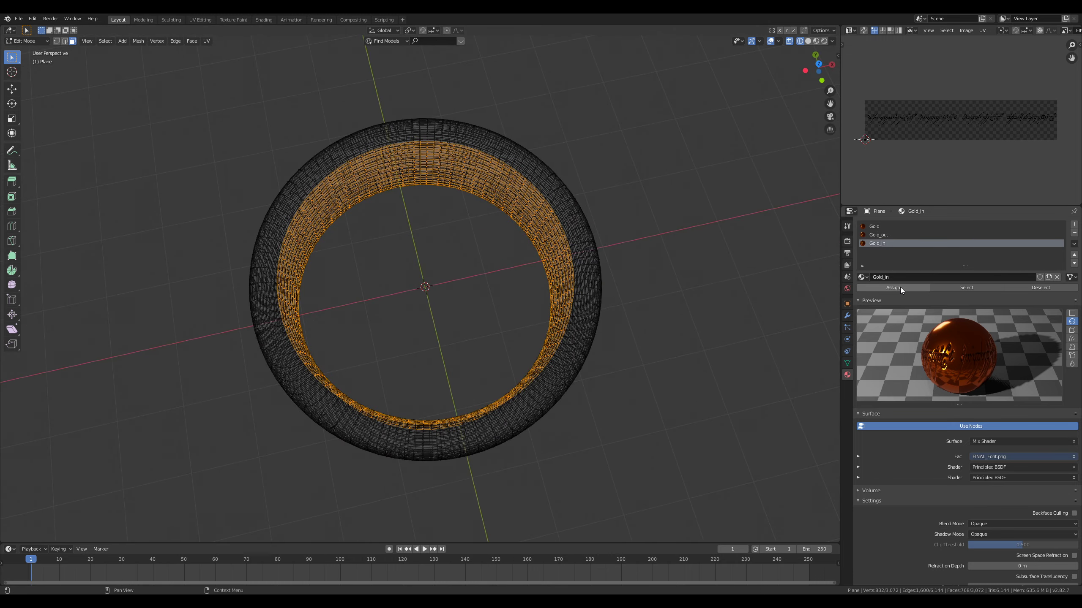
{"action": "middle_click_drag", "start_coordinate": [630, 324], "coordinate": [632, 290]}
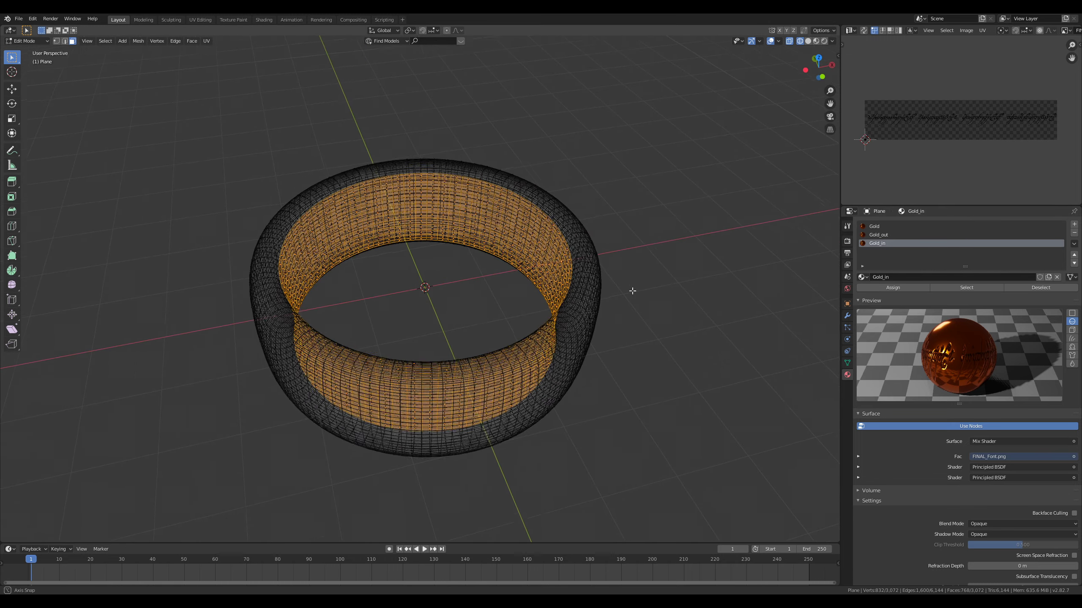
Step: Check the material assignments by selecting the Gold_out faces alone, and then only the Gold_in faces
{"action": "key", "text": "a"}
{"action": "key", "text": "alt+a"}
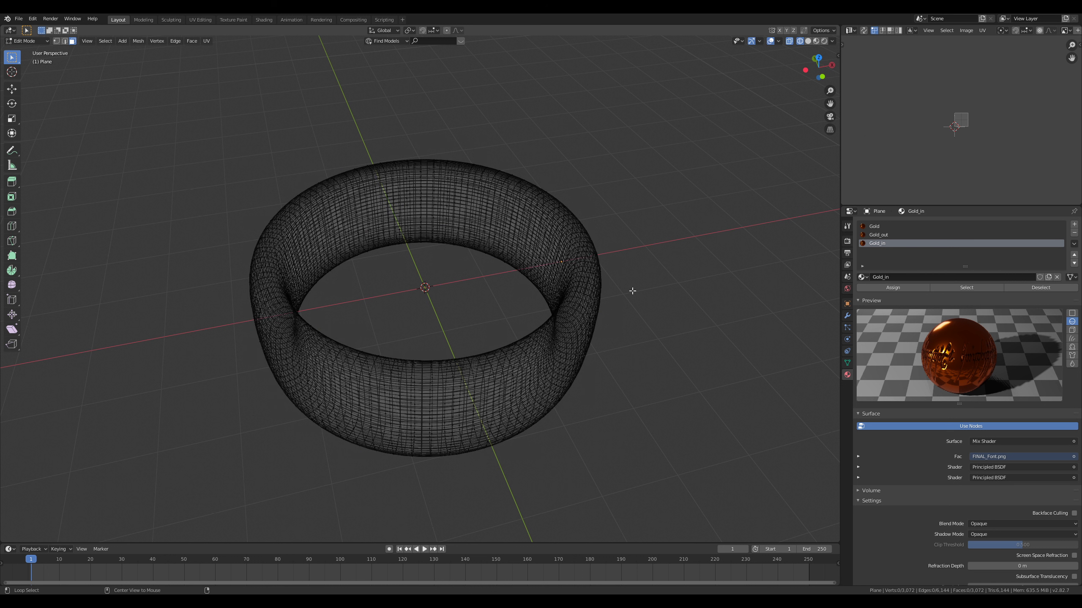
{"action": "left_click", "coordinate": [898, 235]}
{"action": "left_click", "coordinate": [990, 288]}
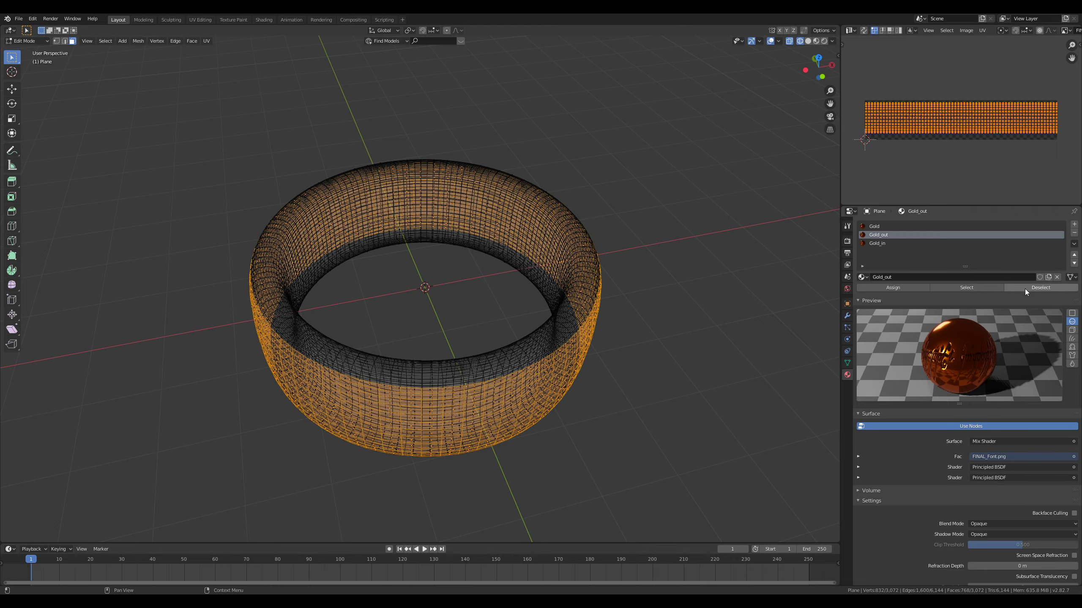
{"action": "left_click", "coordinate": [1024, 289]}
{"action": "left_click", "coordinate": [958, 243]}
{"action": "left_click", "coordinate": [972, 287]}
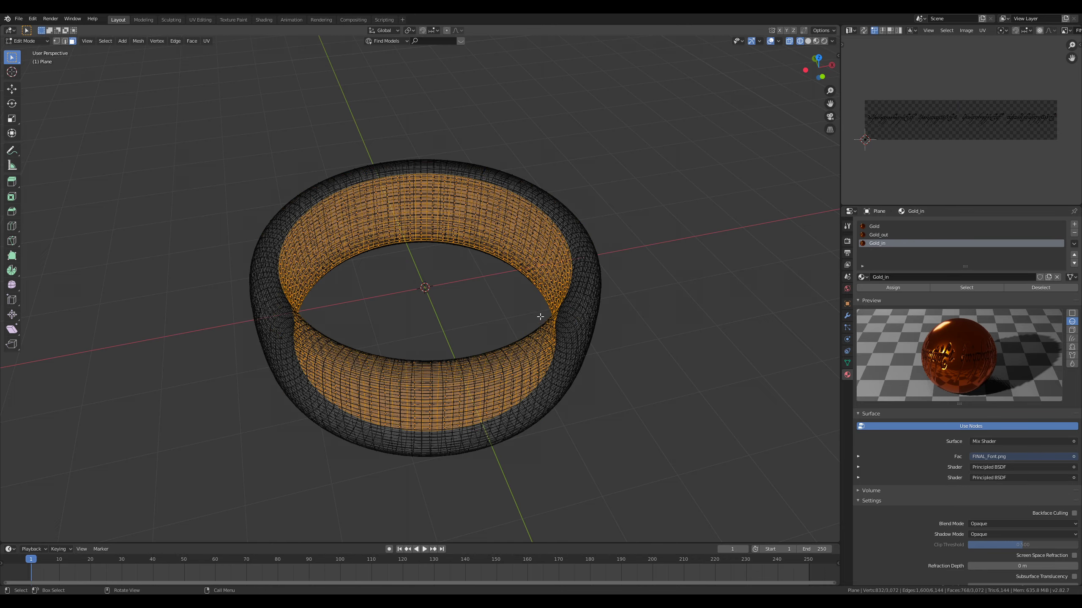
Step: Switch to Material Preview shading and unwrap the inner-band faces with Cylinder Projection from the front view
{"action": "mouse_move", "coordinate": [537, 314]}
{"action": "middle_mouse_down"}
{"action": "mouse_move", "coordinate": [515, 311]}
{"action": "mouse_move", "coordinate": [526, 306]}
{"action": "middle_mouse_up"}
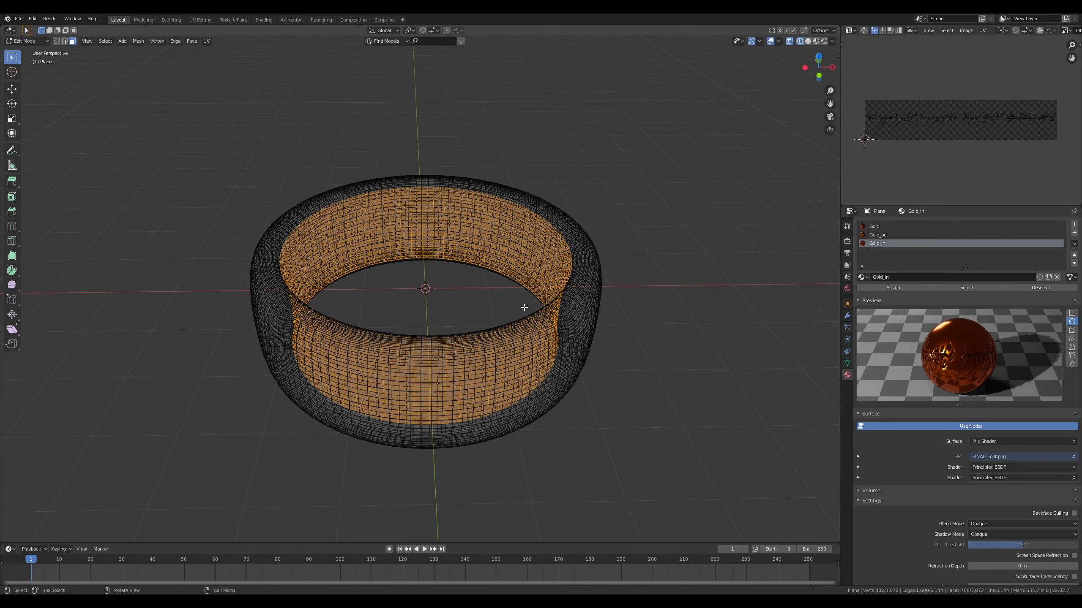
{"action": "left_click", "coordinate": [815, 41]}
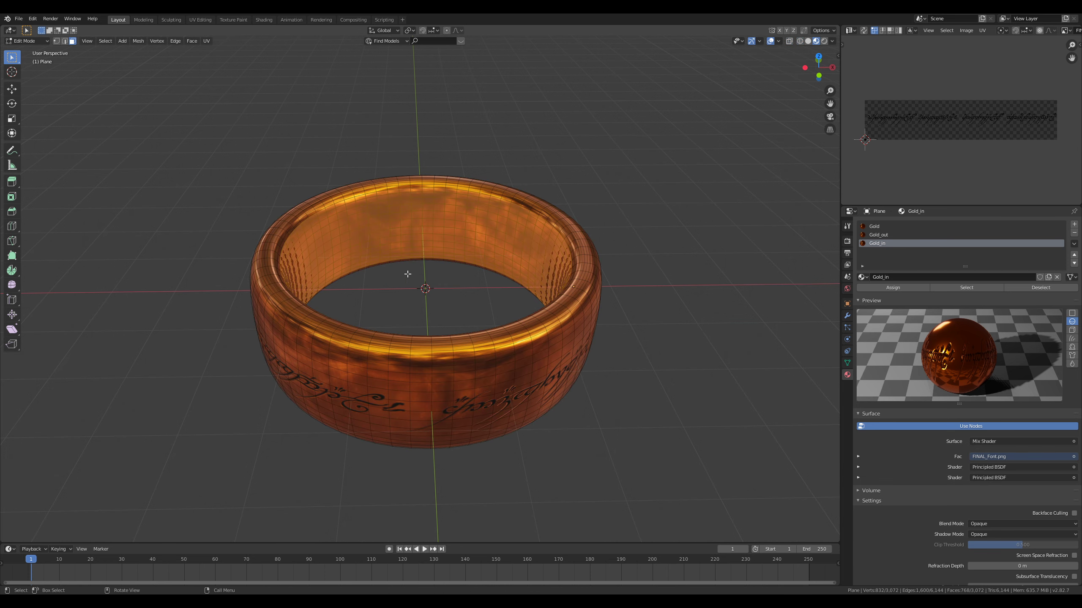
{"action": "key", "text": "KP_1"}
{"action": "middle_click_drag", "start_coordinate": [408, 274], "coordinate": [453, 311], "text": "shift"}
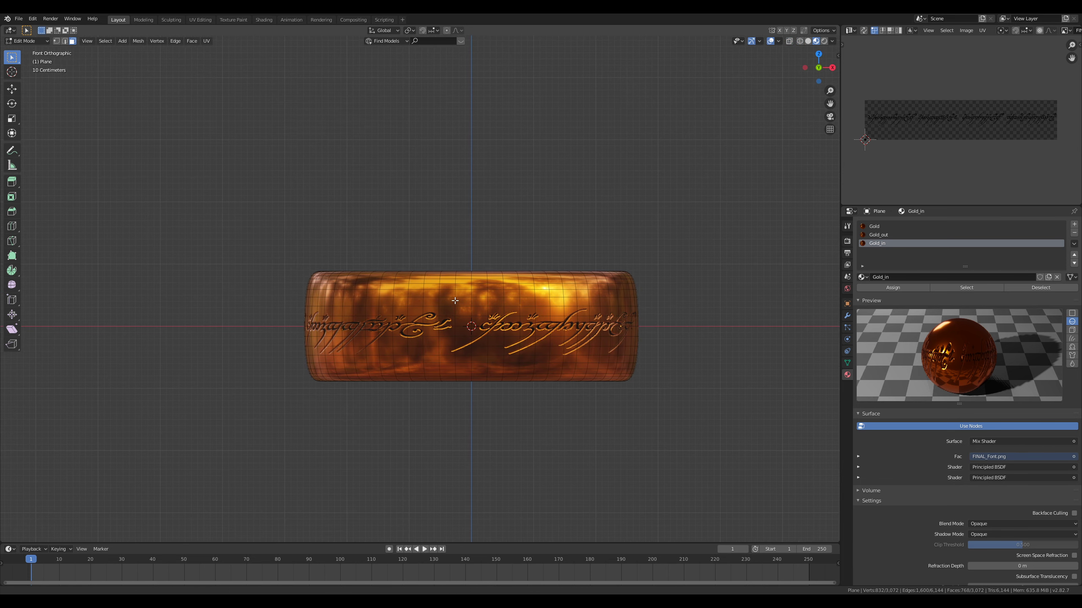
{"action": "key", "text": "u"}
{"action": "left_click", "coordinate": [489, 299]}
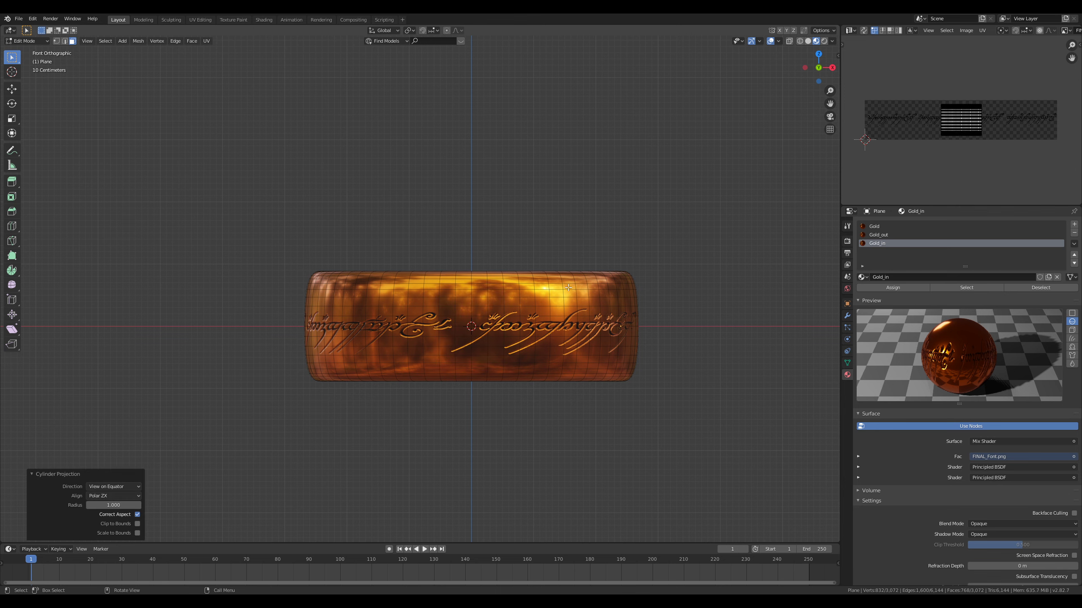
{"action": "middle_click_drag", "start_coordinate": [568, 287], "coordinate": [579, 350]}
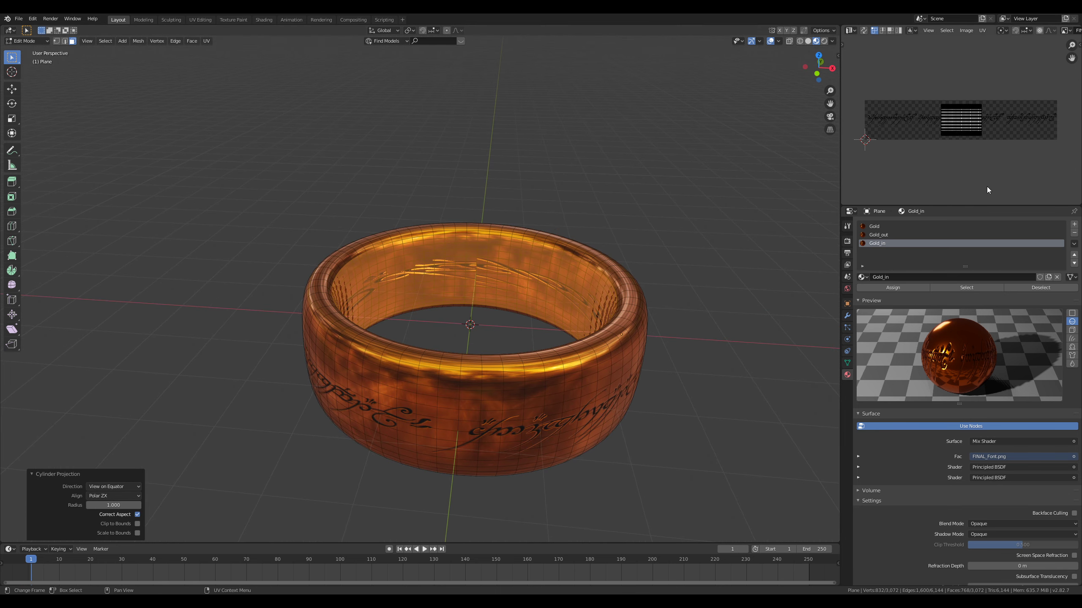
Step: Scale all inner-band UVs along X so they span the full width of the inscription image
{"action": "key", "text": "a"}
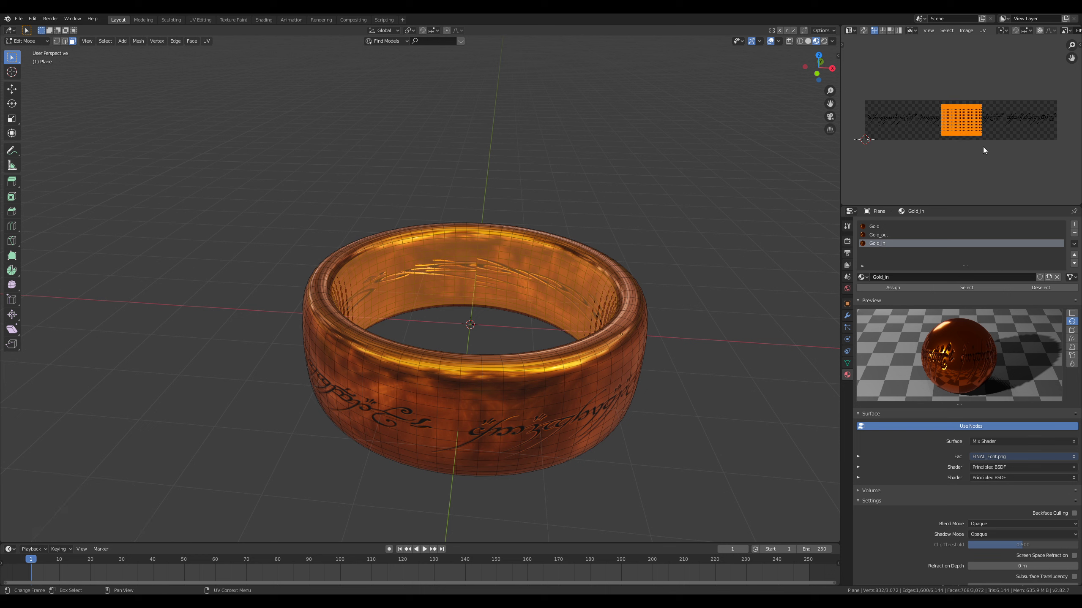
{"action": "key", "text": "s"}
{"action": "key", "text": "x"}
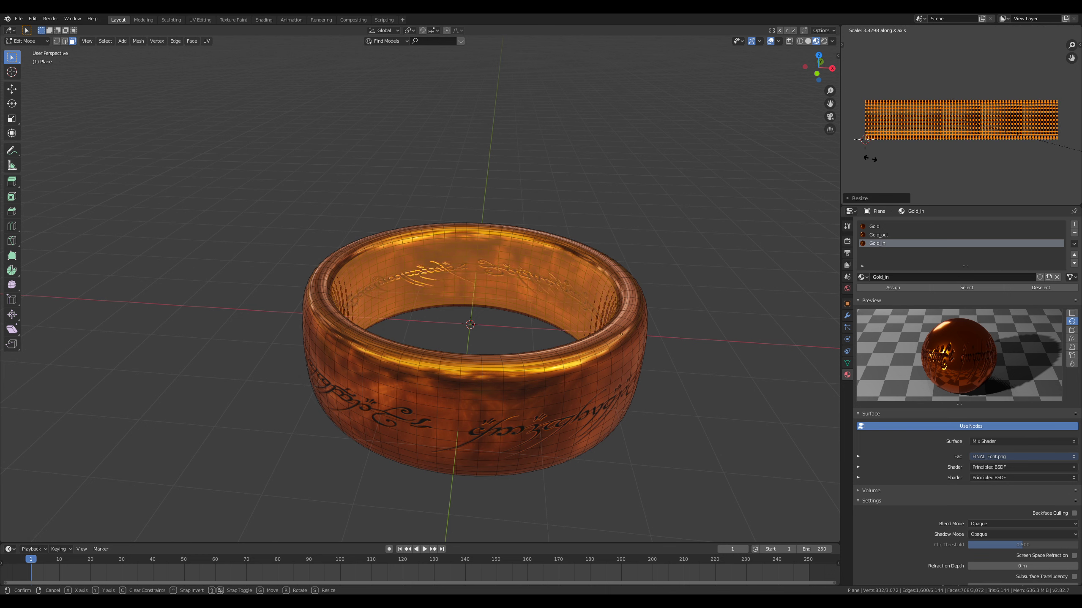
{"action": "left_click", "coordinate": [857, 155]}
{"action": "scroll", "coordinate": [519, 338], "scroll_direction": "up", "scroll_amount": 3}
{"action": "middle_click_drag", "start_coordinate": [498, 310], "coordinate": [476, 304]}
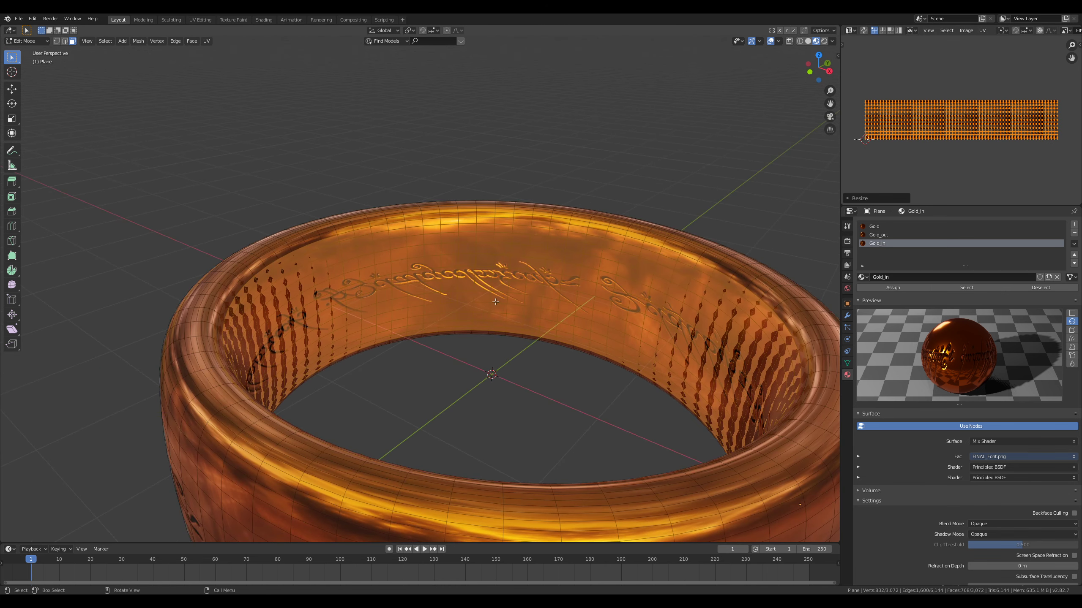
Step: Scale the inner-band UVs to about 0.8 along Y and preview the inscription in Object Mode
{"action": "key", "text": "s"}
{"action": "key", "text": "x"}
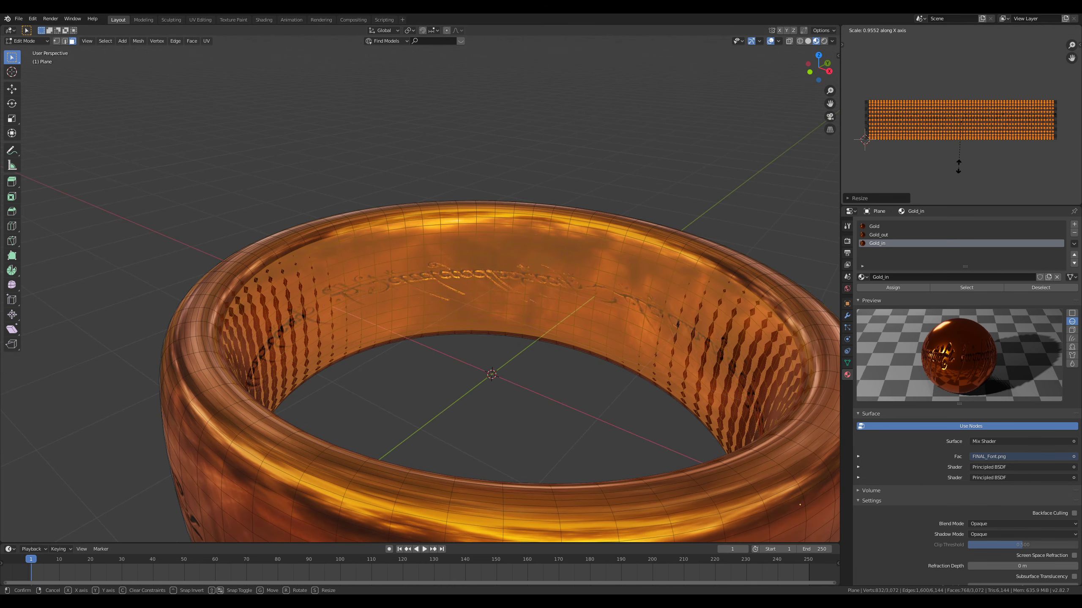
{"action": "key", "text": "y"}
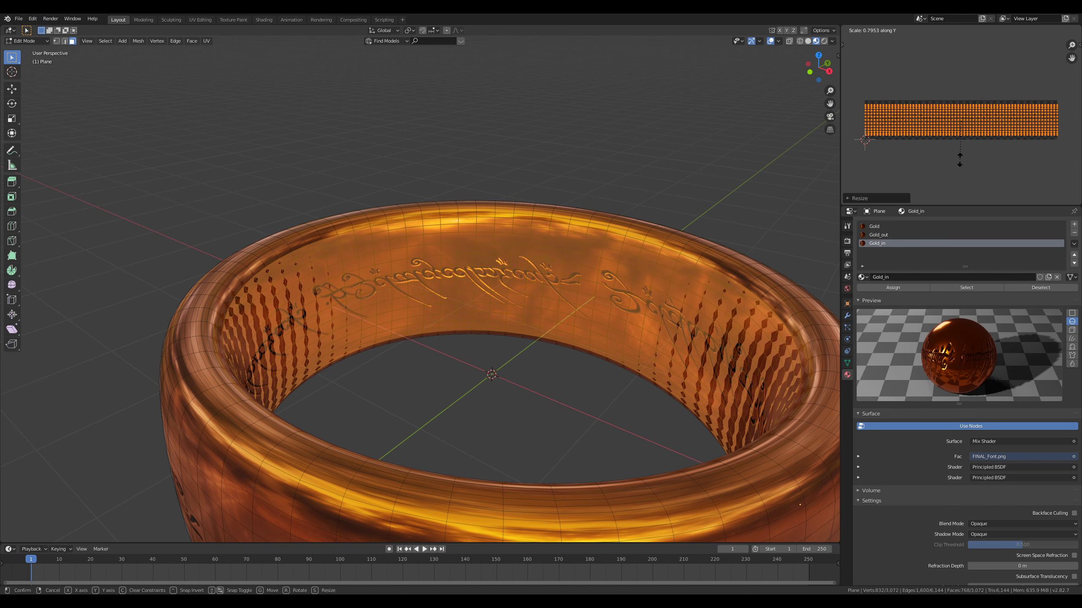
{"action": "left_click", "coordinate": [959, 161]}
{"action": "key", "text": "Tab"}
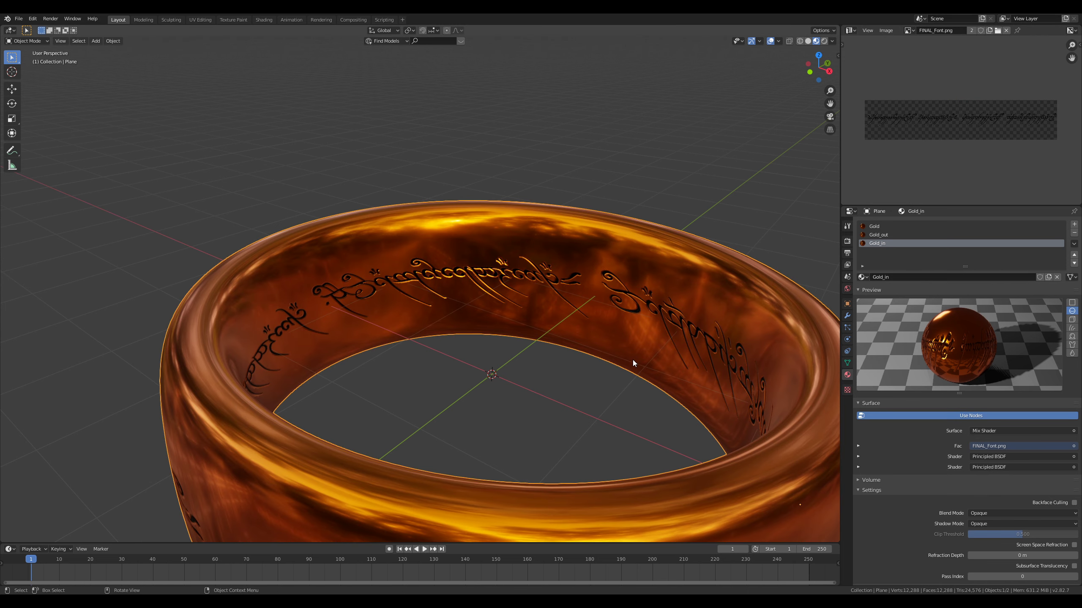
Step: Return to Edit Mode and move the inner-band UVs slightly upward along Y
{"action": "key", "text": "Tab"}
{"action": "scroll", "coordinate": [632, 359], "scroll_direction": "up", "scroll_amount": 3}
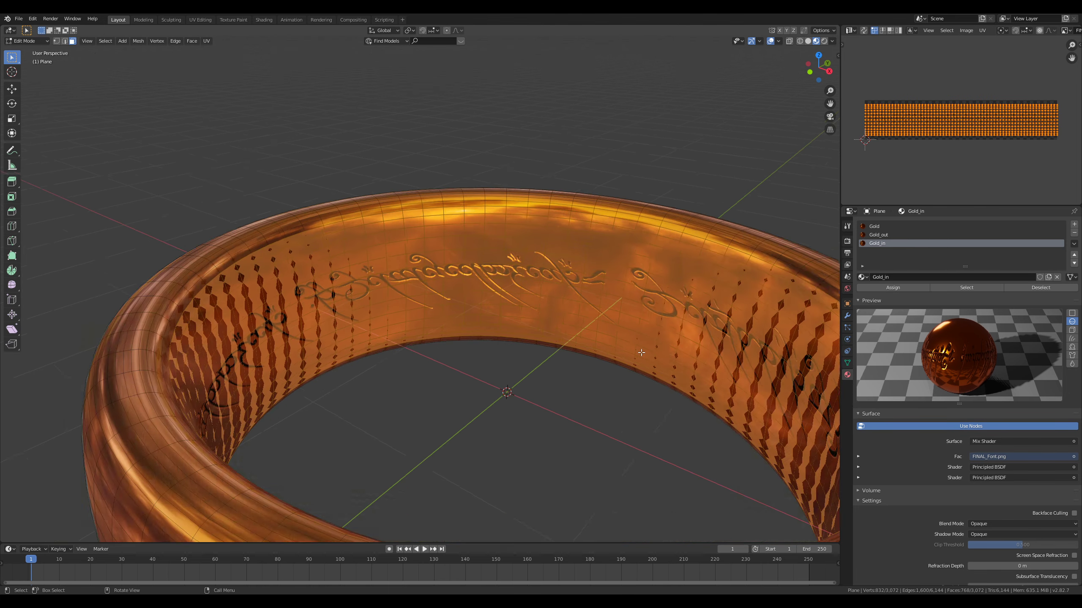
{"action": "scroll", "coordinate": [632, 359], "scroll_direction": "down", "scroll_amount": 3}
{"action": "key", "text": "g"}
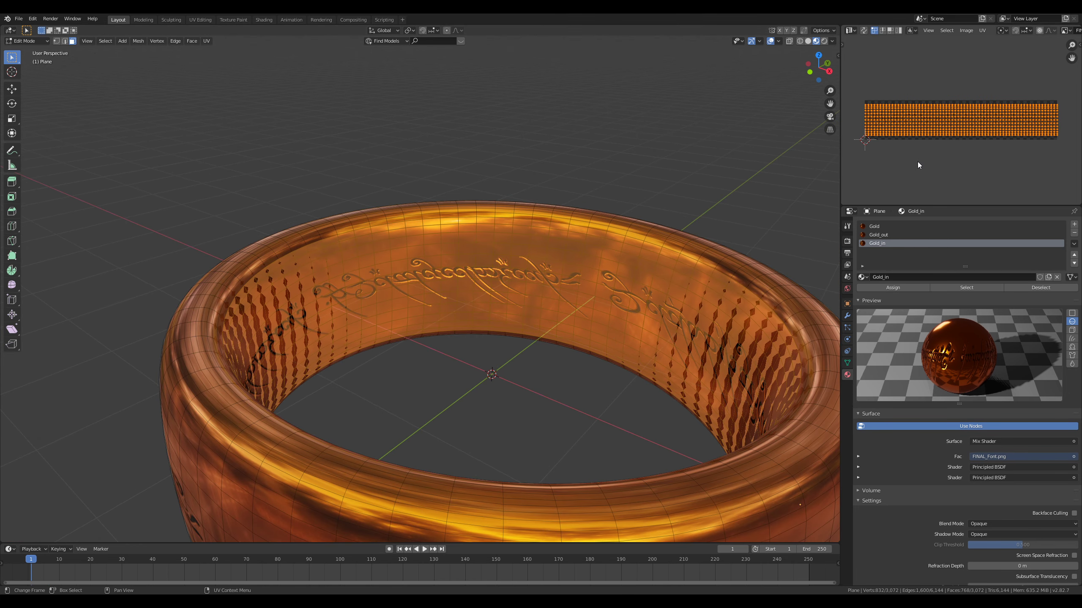
{"action": "key", "text": "y"}
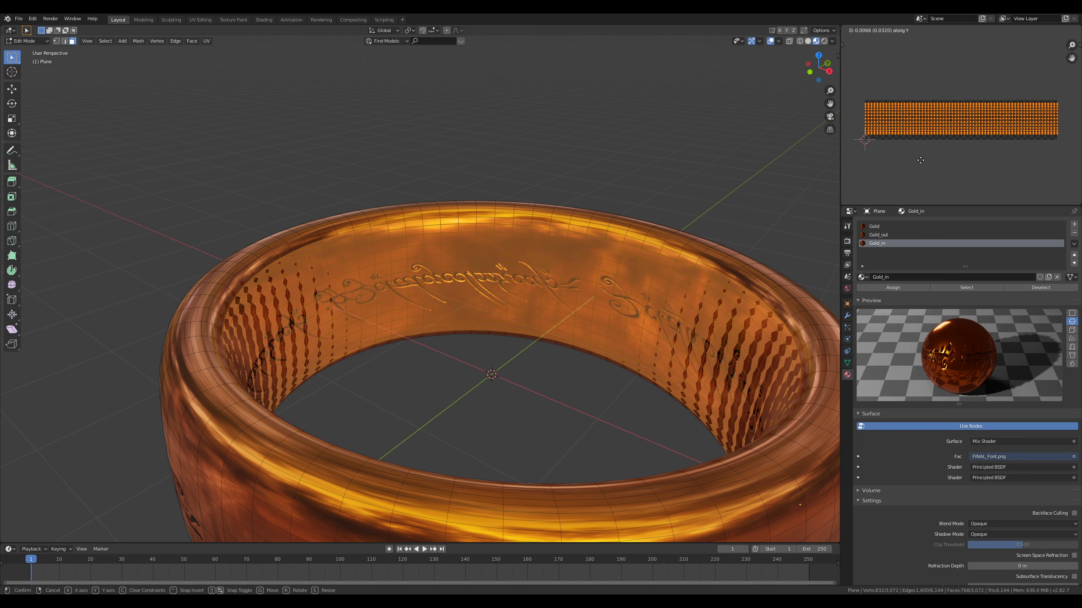
{"action": "left_click", "coordinate": [921, 161]}
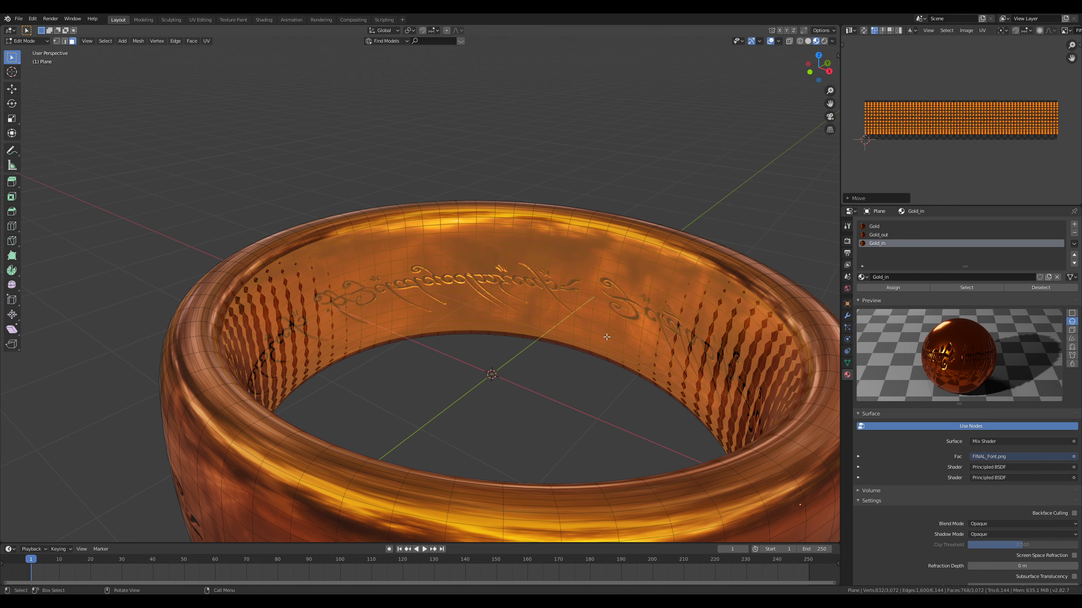
Step: Leave Edit Mode, look over the inscription inside the ring and save the file
{"action": "scroll", "coordinate": [480, 357], "scroll_direction": "down", "scroll_amount": 4}
{"action": "key", "text": "Tab"}
{"action": "middle_click_drag", "start_coordinate": [475, 359], "coordinate": [505, 371]}
{"action": "scroll", "coordinate": [509, 335], "scroll_direction": "up", "scroll_amount": 5}
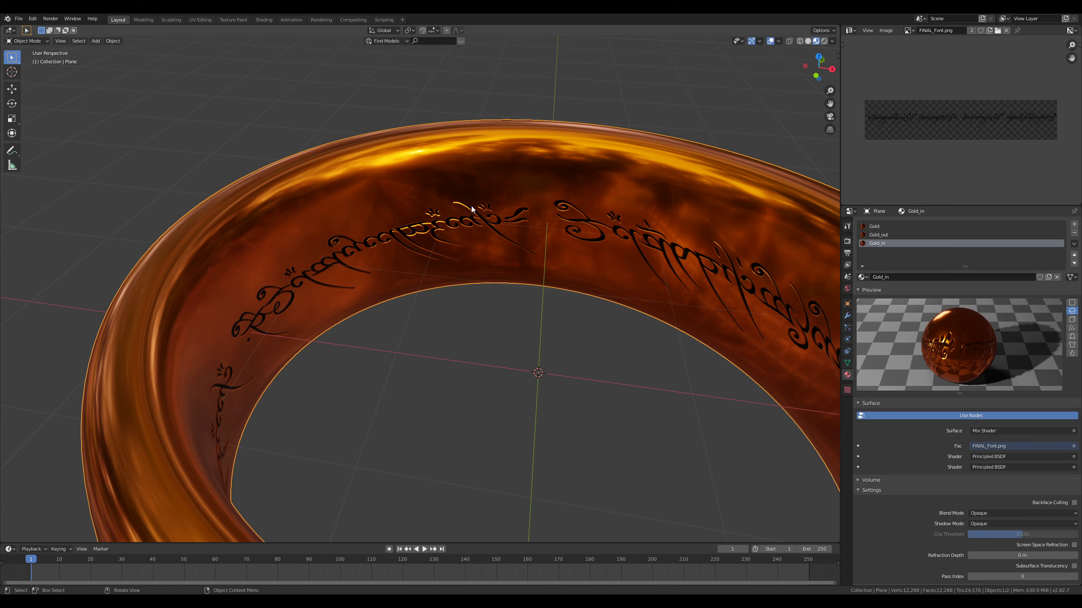
{"action": "scroll", "coordinate": [463, 205], "scroll_direction": "down", "scroll_amount": 5}
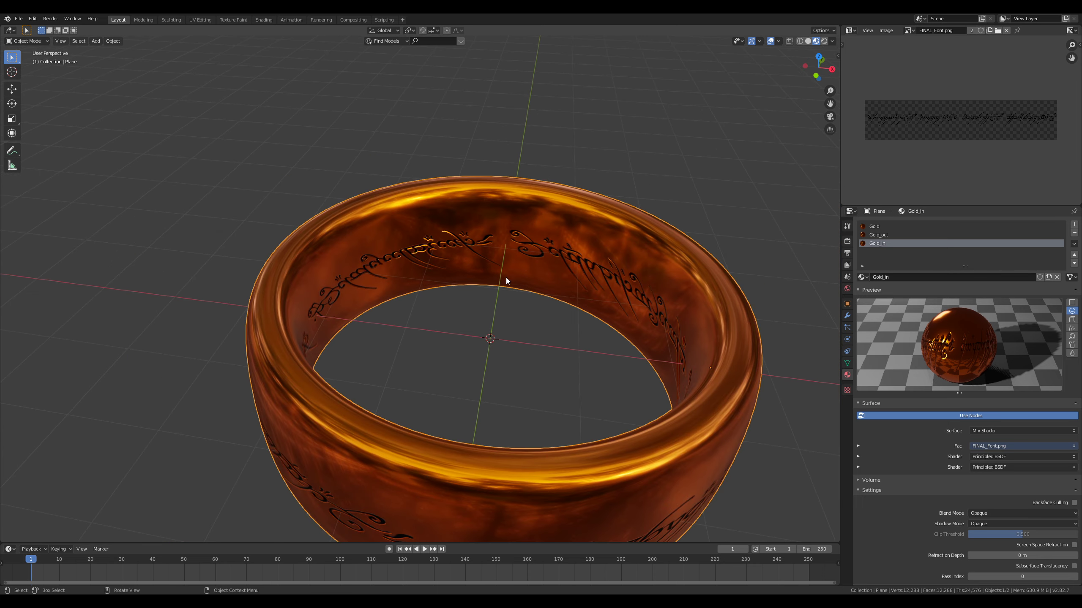
{"action": "mouse_move", "coordinate": [505, 277]}
{"action": "middle_mouse_down"}
{"action": "mouse_move", "coordinate": [501, 243]}
{"action": "mouse_move", "coordinate": [536, 365]}
{"action": "mouse_move", "coordinate": [514, 298]}
{"action": "middle_mouse_up"}
{"action": "scroll", "coordinate": [500, 243], "scroll_direction": "down", "scroll_amount": 3}
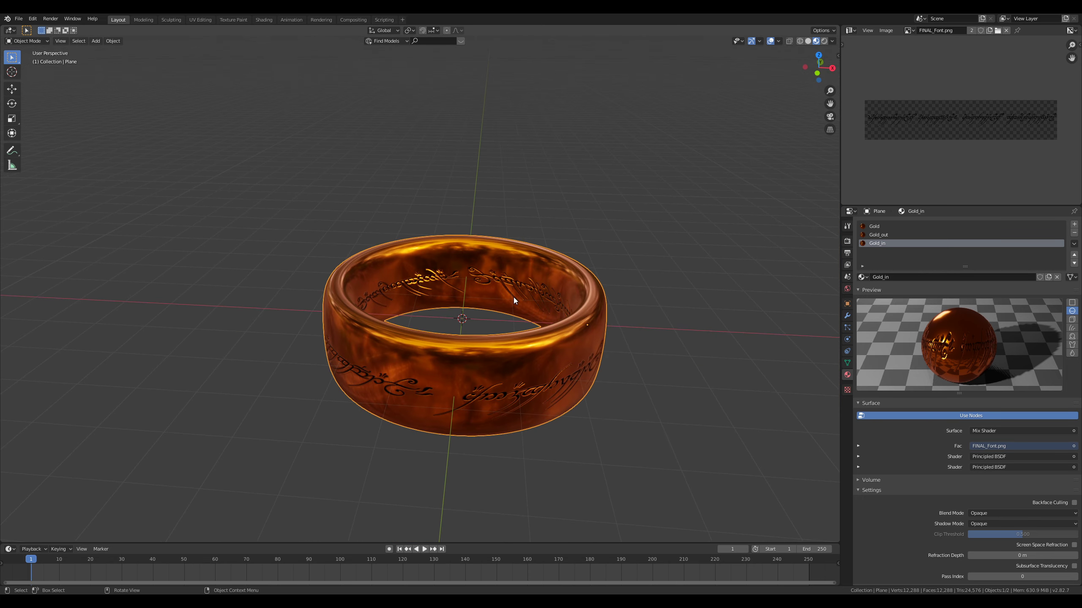
{"action": "key", "text": "ctrl+s"}
Step: Move the camera by about 0.023 m in X, -0.04 m in Y and -0.09 m in Z to reframe the ring, and render the image
{"action": "key", "text": "KP_0"}
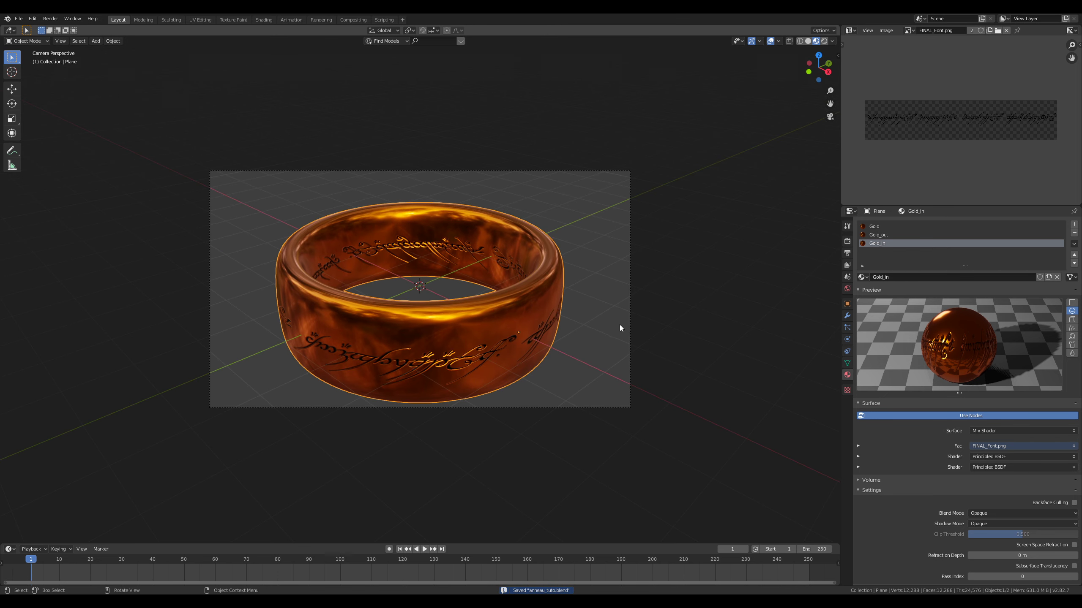
{"action": "left_click", "coordinate": [629, 322]}
{"action": "key", "text": "g"}
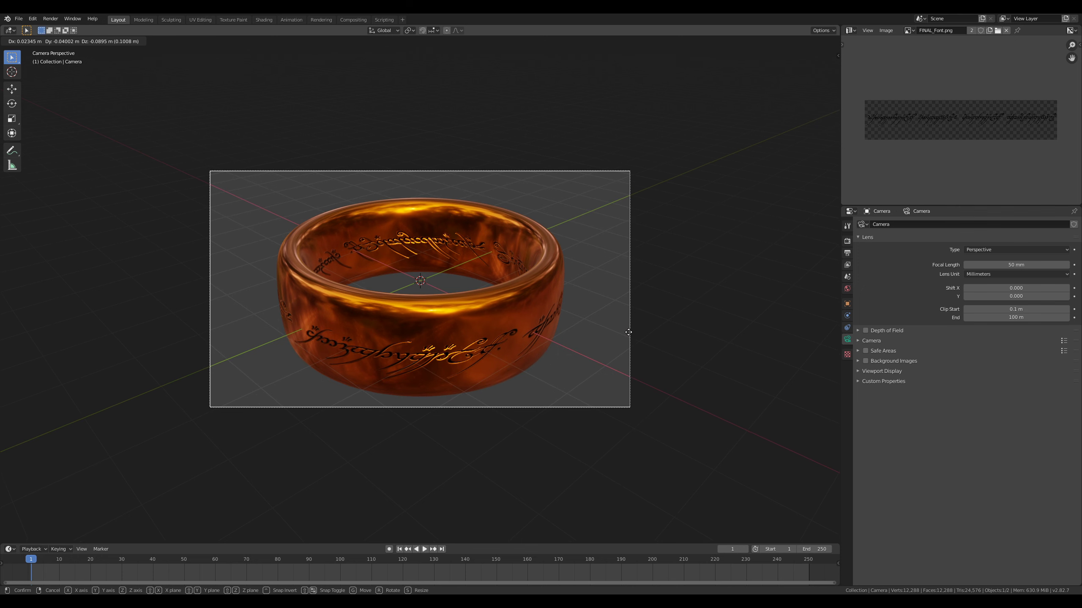
{"action": "left_click", "coordinate": [628, 332]}
{"action": "key", "text": "F12"}
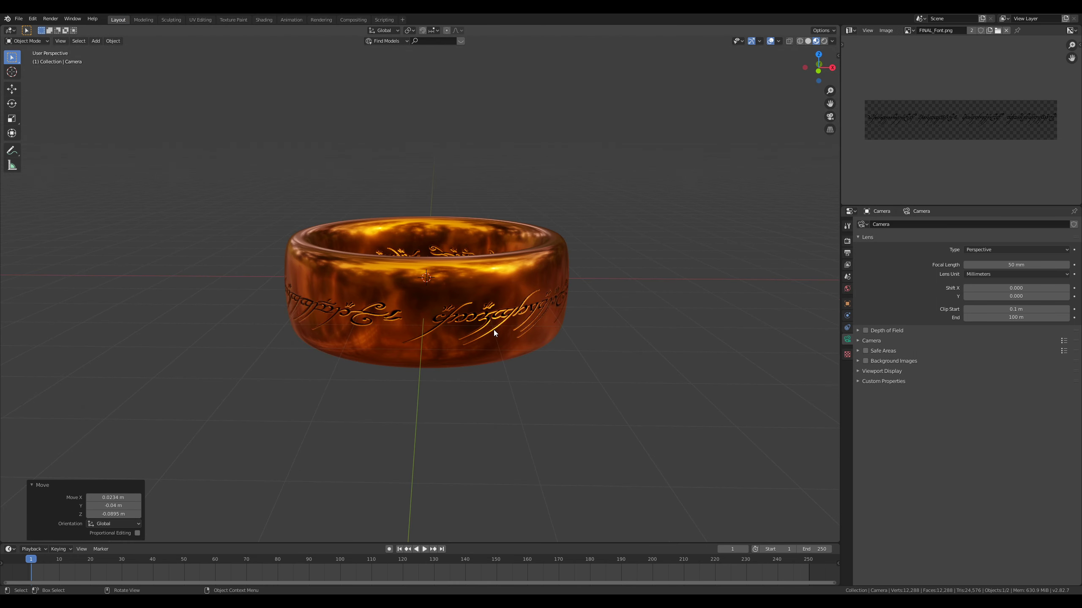
Step: Duplicate the ring in front view and place the copy -6 m along the X axis
{"action": "key", "text": "KP_1"}
{"action": "scroll", "coordinate": [502, 321], "scroll_direction": "down", "scroll_amount": 4}
{"action": "left_click", "coordinate": [454, 270]}
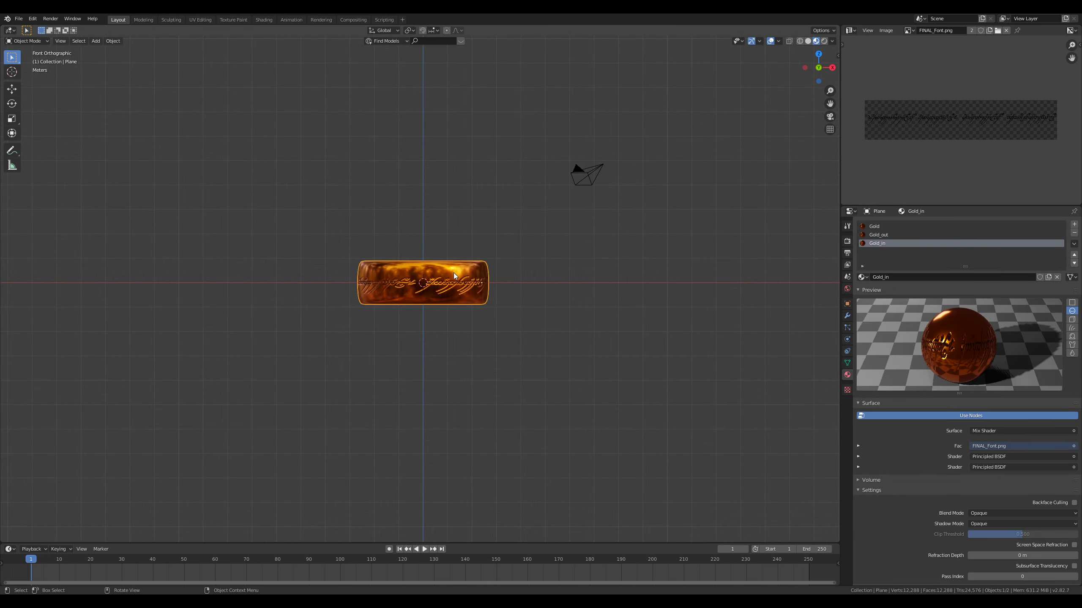
{"action": "key", "text": "shift+d"}
{"action": "key", "text": "x"}
{"action": "left_click", "coordinate": [298, 279]}
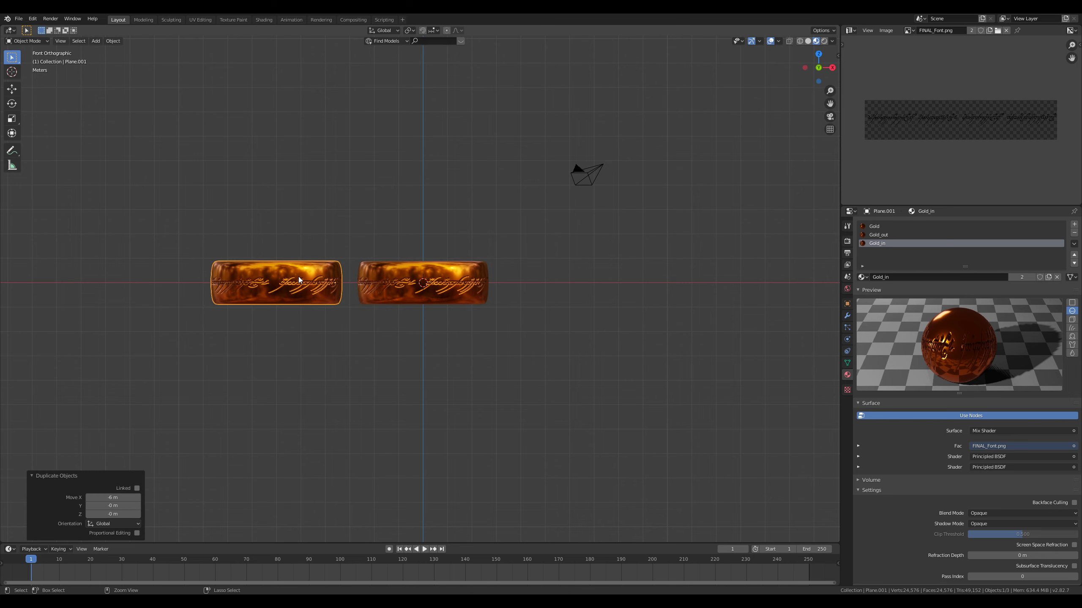
Step: In front view, rotate the ring copy by -20° and move it about 0.642 m in X and 1.62 m in Z
{"action": "middle_click_drag", "start_coordinate": [298, 280], "coordinate": [488, 374]}
{"action": "key", "text": "KP_1"}
{"action": "scroll", "coordinate": [349, 338], "scroll_direction": "up", "scroll_amount": 4}
{"action": "type", "text": "r-20"}
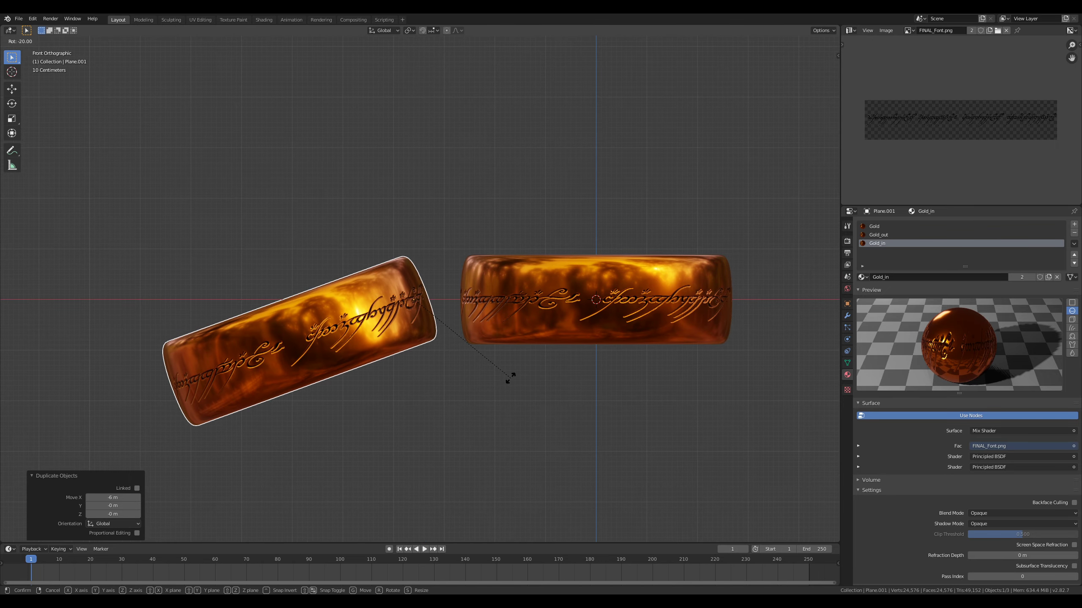
{"action": "key", "text": "Return"}
{"action": "key", "text": "g"}
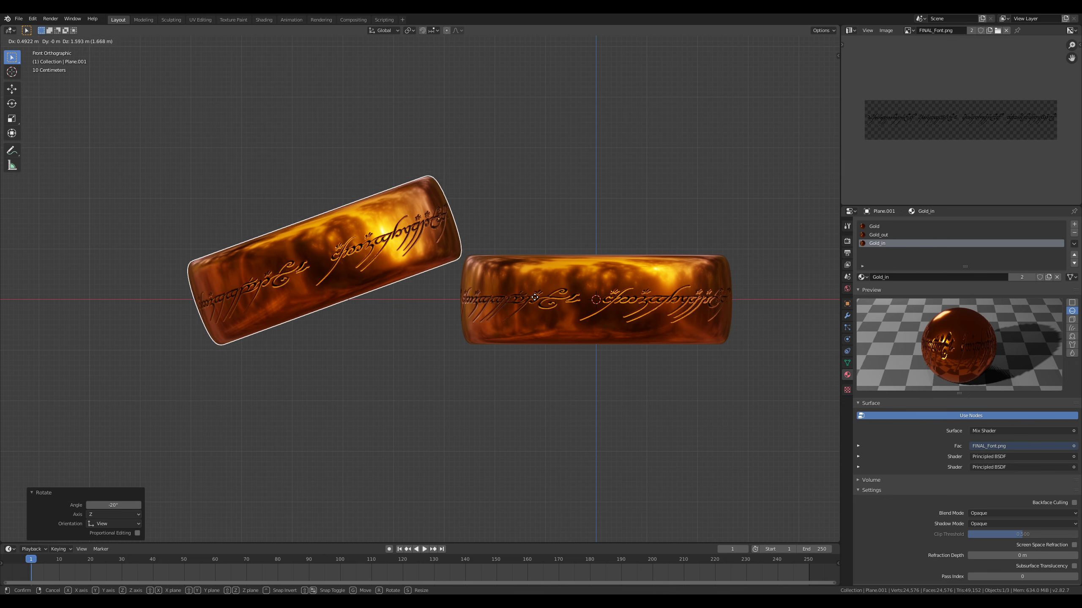
{"action": "left_click", "coordinate": [545, 296]}
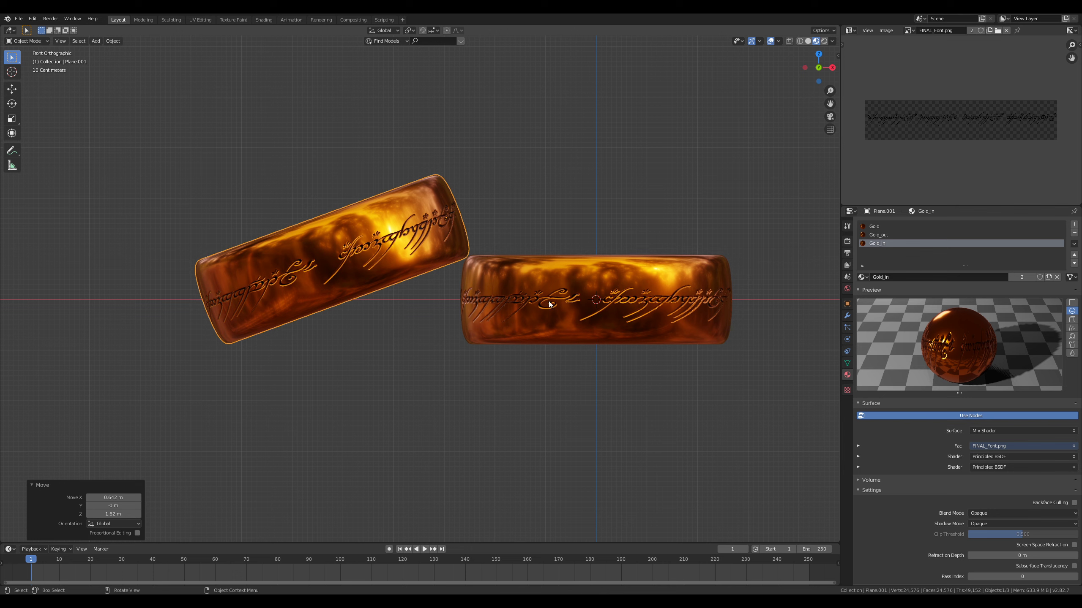
Step: Tilt the ring copy slightly more and move it about 0.717 m in X and 0.367 m in Z, leaning on the other ring
{"action": "key", "text": "r"}
{"action": "left_click", "coordinate": [583, 298]}
{"action": "key", "text": "g"}
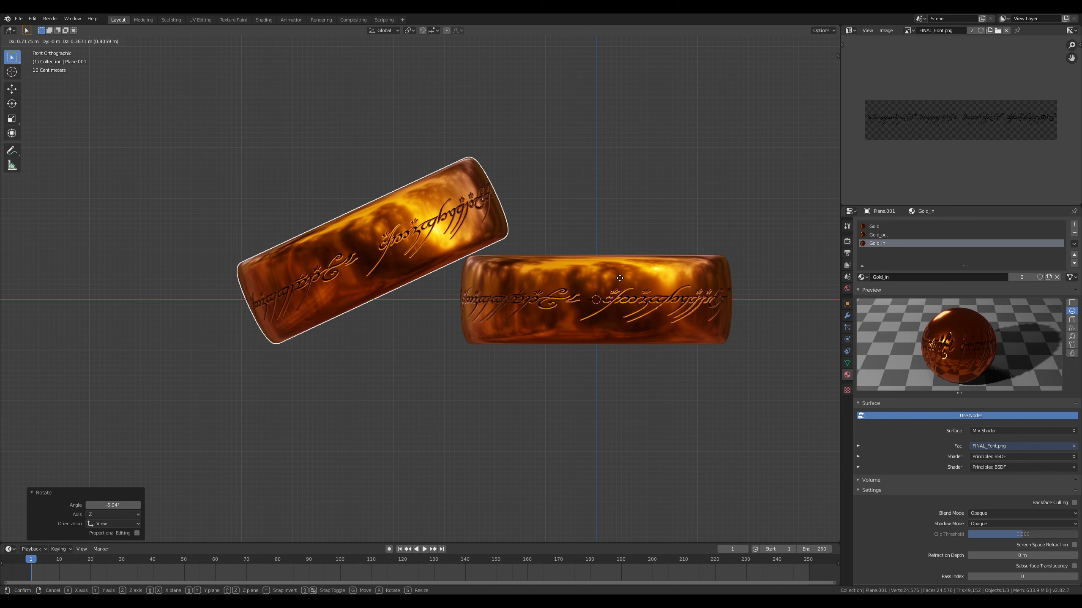
{"action": "left_click", "coordinate": [619, 278]}
Step: Look over the two arranged rings in perspective and save the file
{"action": "middle_click_drag", "start_coordinate": [608, 284], "coordinate": [578, 329]}
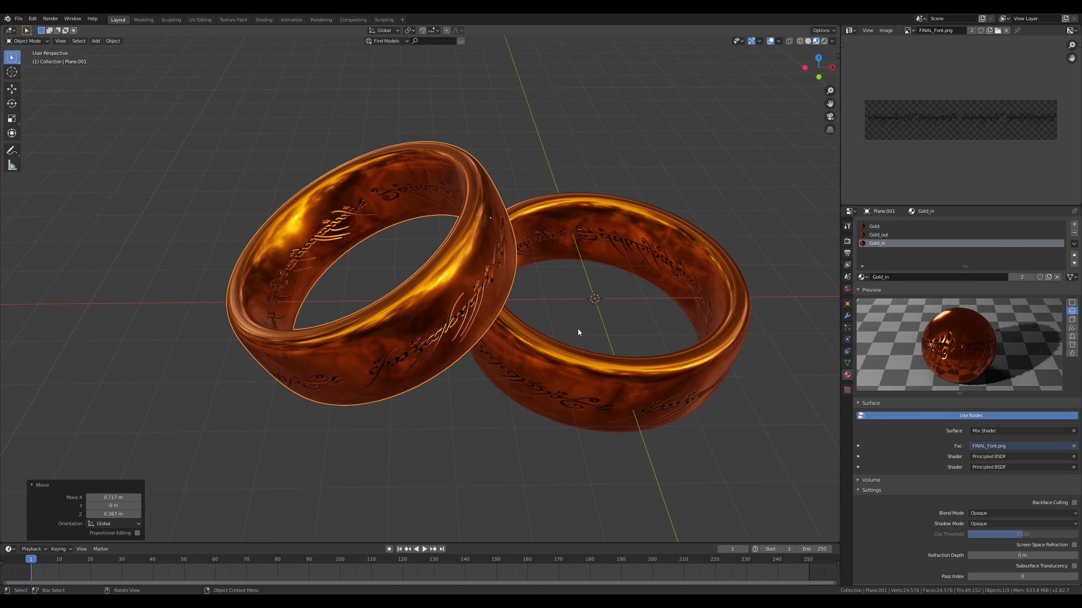
{"action": "scroll", "coordinate": [526, 311], "scroll_direction": "up", "scroll_amount": 1}
{"action": "key", "text": "ctrl+s"}
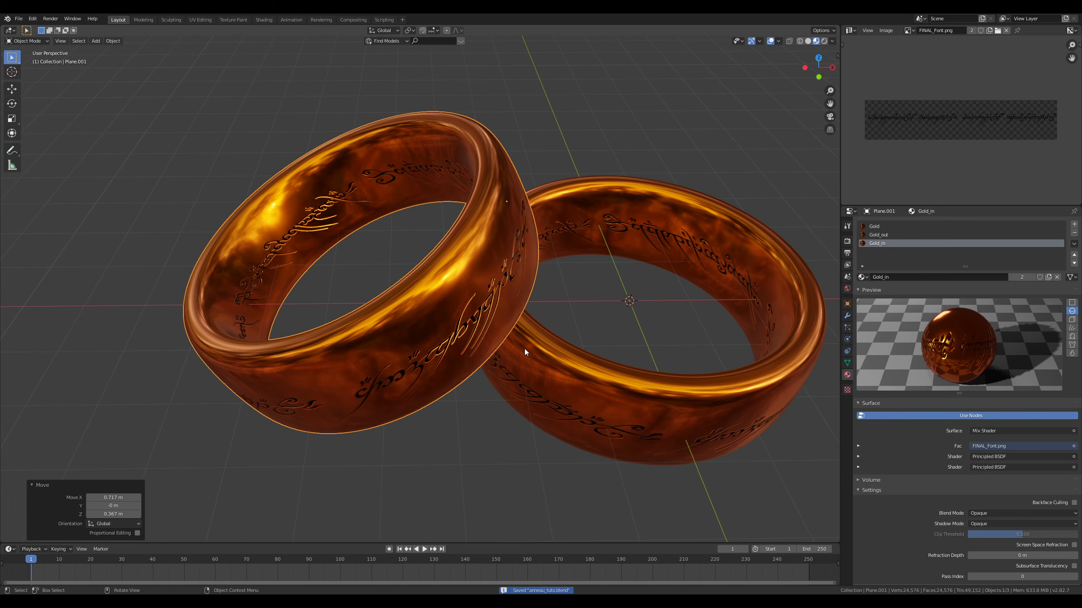
{"action": "scroll", "coordinate": [525, 346], "scroll_direction": "up", "scroll_amount": 1}
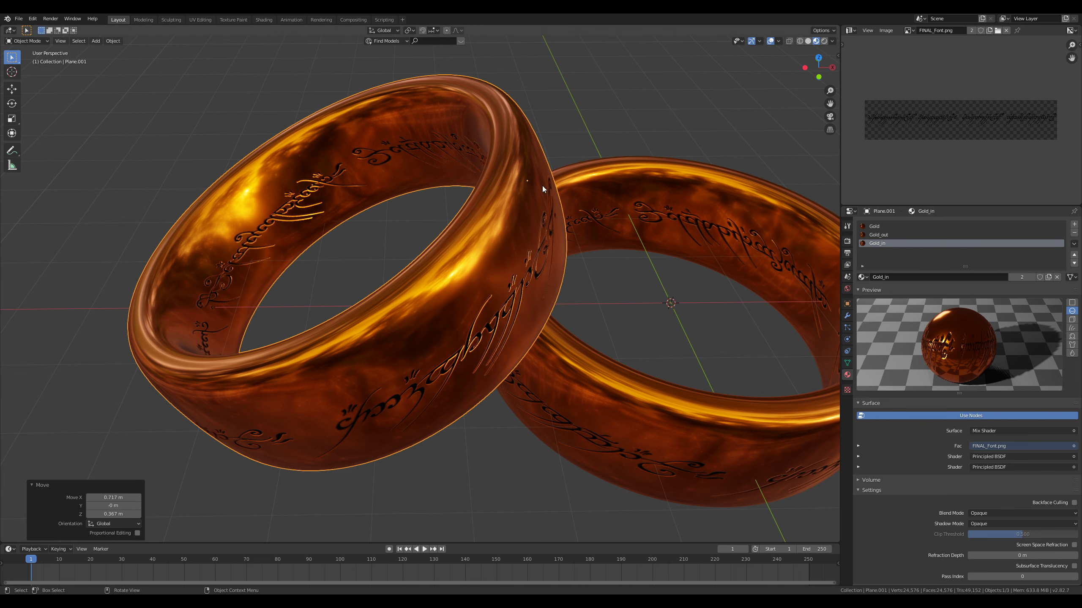
{"action": "middle_click_drag", "start_coordinate": [534, 304], "coordinate": [532, 294]}
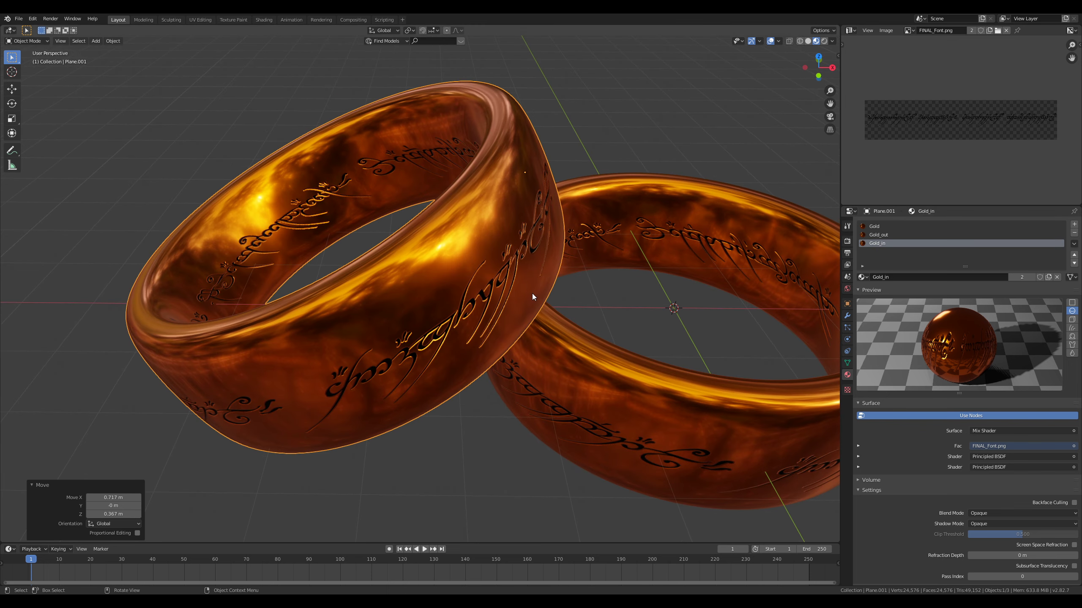
{"action": "middle_click_drag", "start_coordinate": [605, 316], "coordinate": [492, 324], "text": "shift"}
{"action": "scroll", "coordinate": [504, 338], "scroll_direction": "down", "scroll_amount": 1}
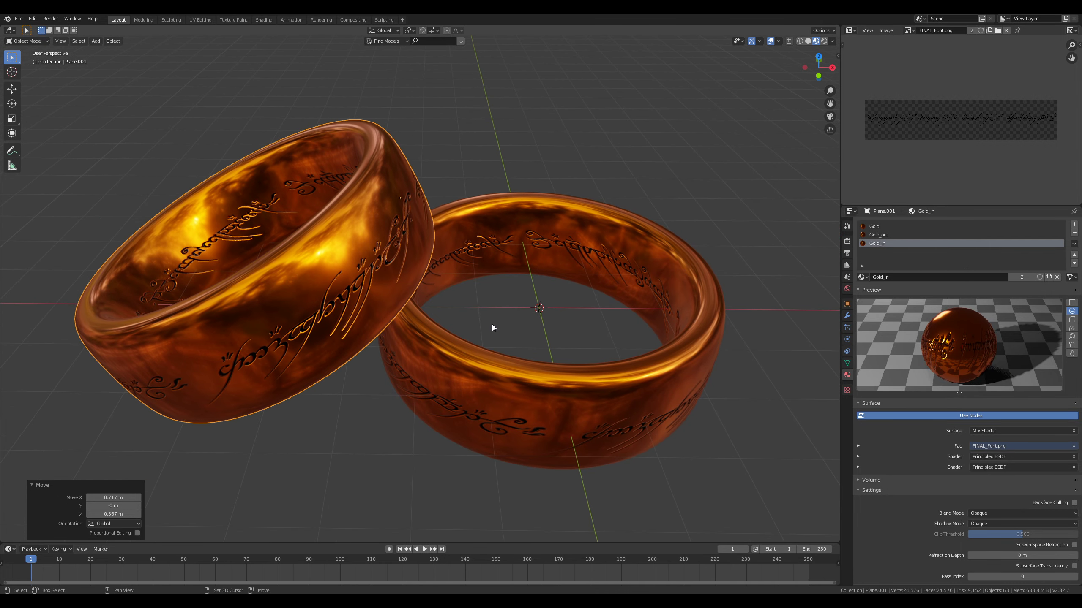
Step: Make the tilted ring's Gold_out material a single-user copy and rename it Gold_out_light
{"action": "left_click", "coordinate": [882, 235]}
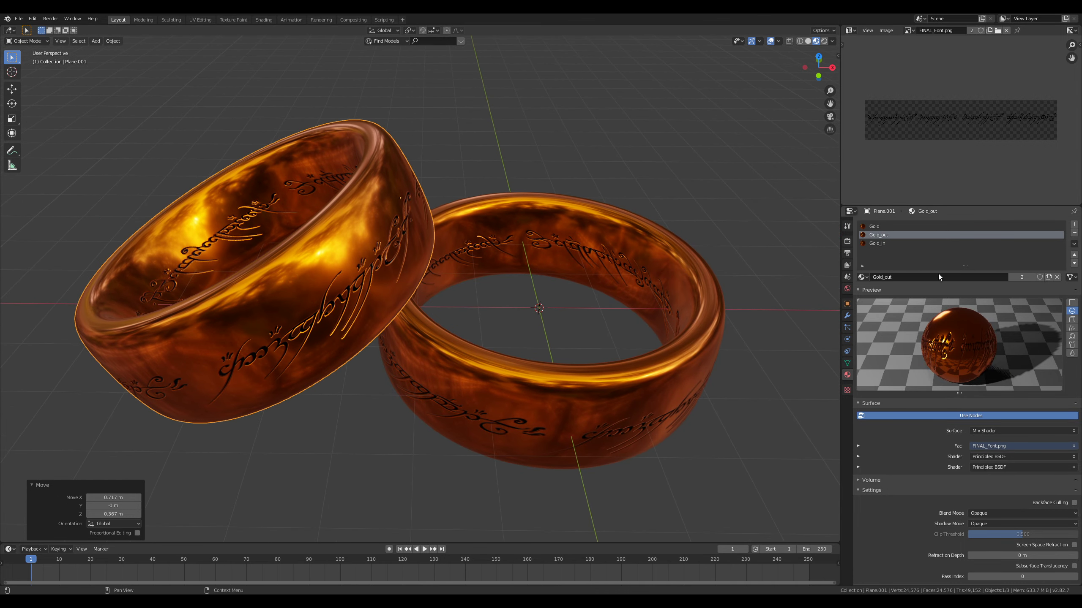
{"action": "left_click", "coordinate": [1020, 277]}
{"action": "double_click", "coordinate": [905, 276]}
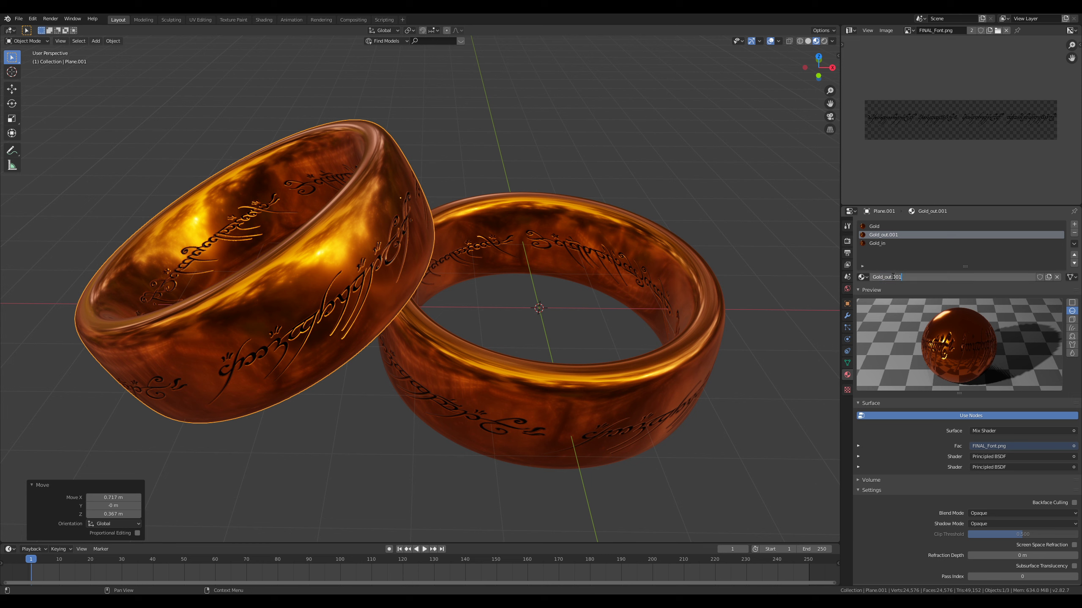
{"action": "key", "text": "BackSpace"}
{"action": "key", "text": "BackSpace"}
{"action": "type", "text": "_light"}
{"action": "key", "text": "Return"}
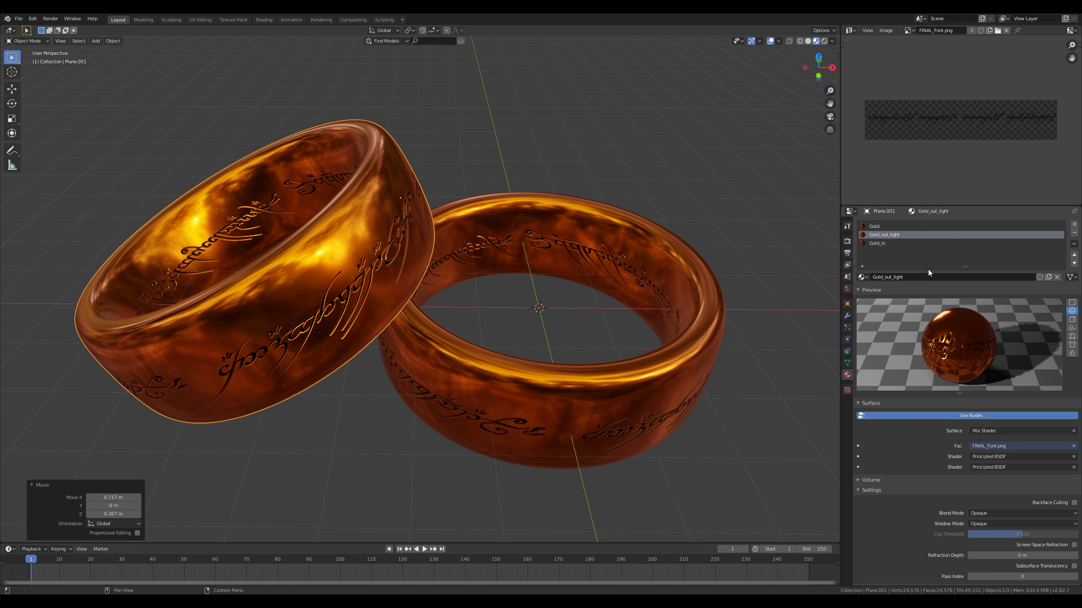
Step: Make the tilted ring's Gold_in material a single-user copy and rename it Gold_in_light
{"action": "left_click", "coordinate": [896, 245]}
{"action": "left_click", "coordinate": [1018, 279]}
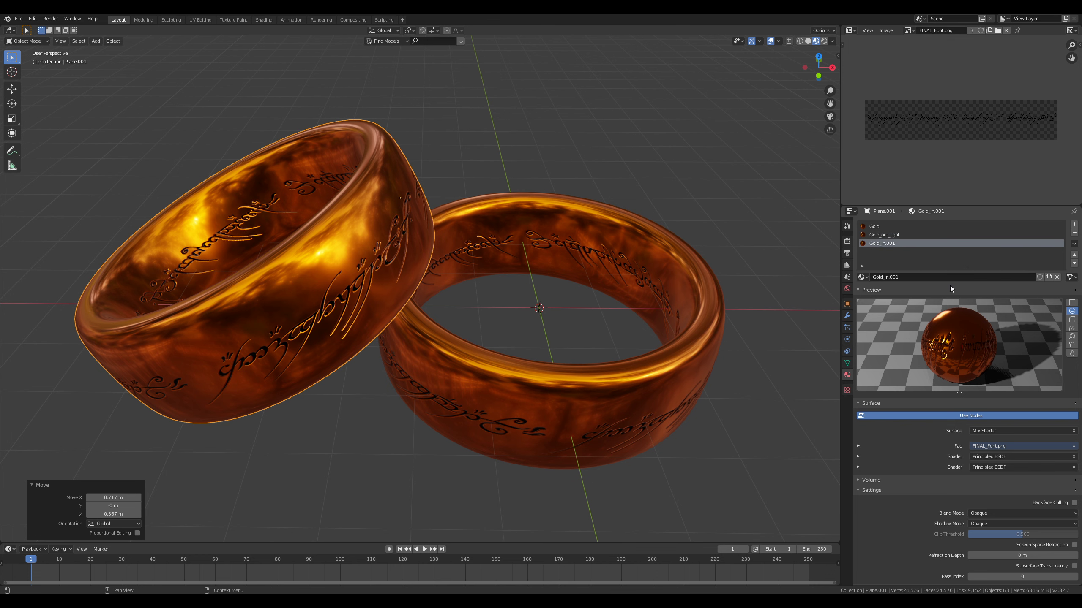
{"action": "left_click", "coordinate": [922, 278]}
{"action": "left_click", "coordinate": [922, 278]}
{"action": "left_click_drag", "start_coordinate": [891, 277], "coordinate": [934, 276]}
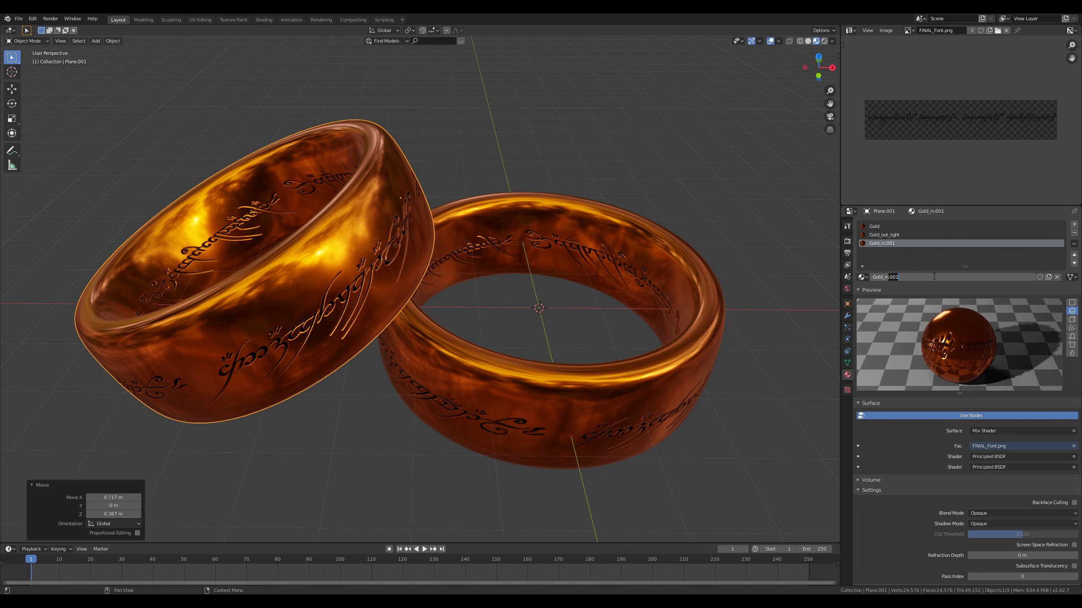
{"action": "key", "text": "BackSpace"}
{"action": "key", "text": "BackSpace"}
{"action": "type", "text": "_light"}
{"action": "key", "text": "Return"}
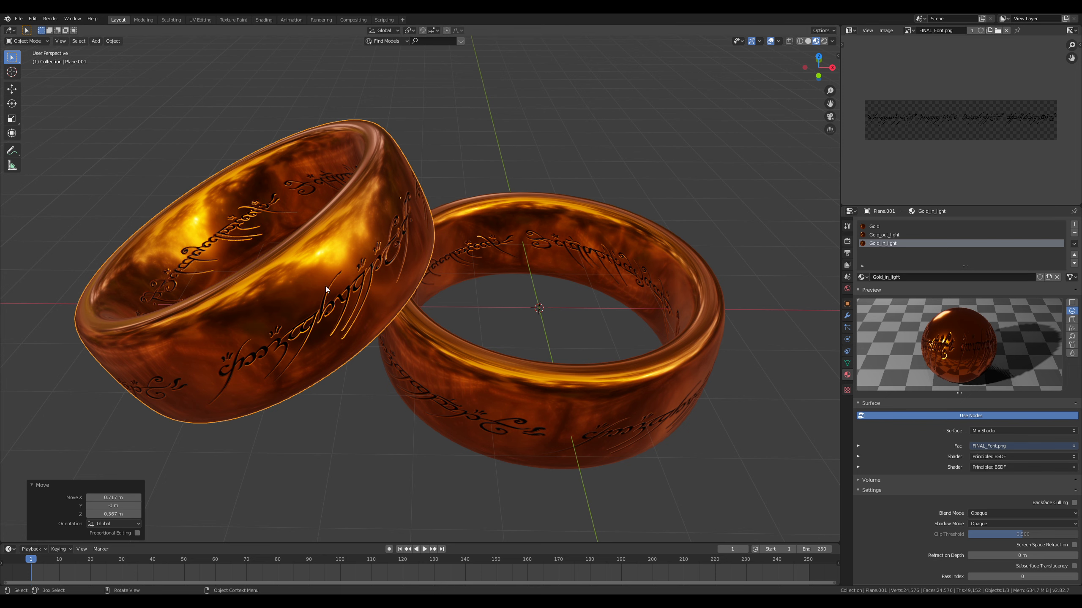
Step: Show the tilted ring's Gold_out_light material in the Shader Editor and delete its black Principled BSDF node
{"action": "left_click", "coordinate": [625, 259]}
{"action": "left_click", "coordinate": [342, 270]}
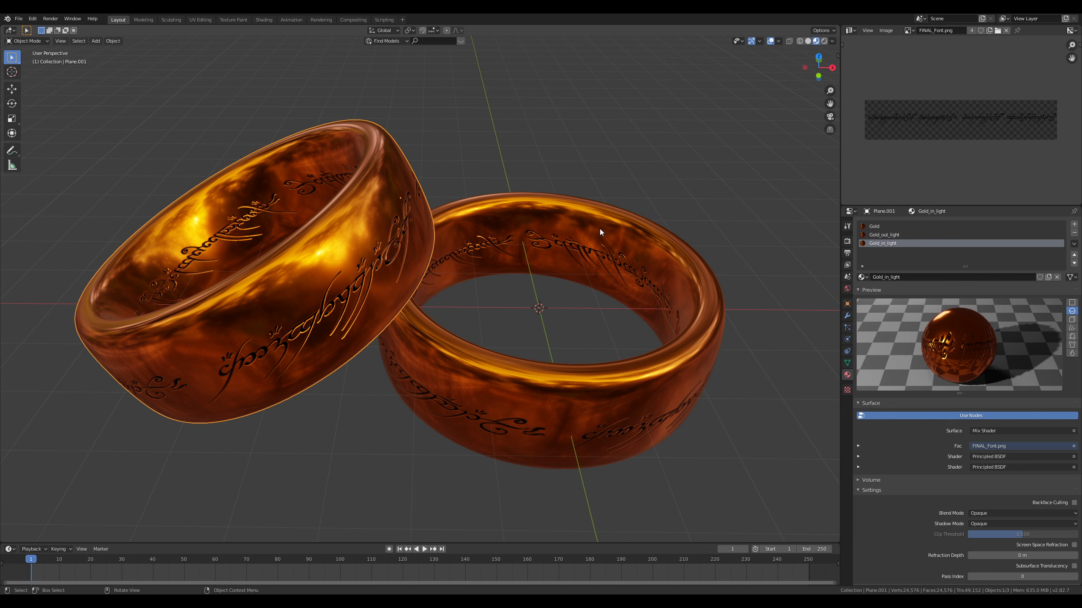
{"action": "left_click", "coordinate": [883, 235]}
{"action": "left_click", "coordinate": [10, 30]}
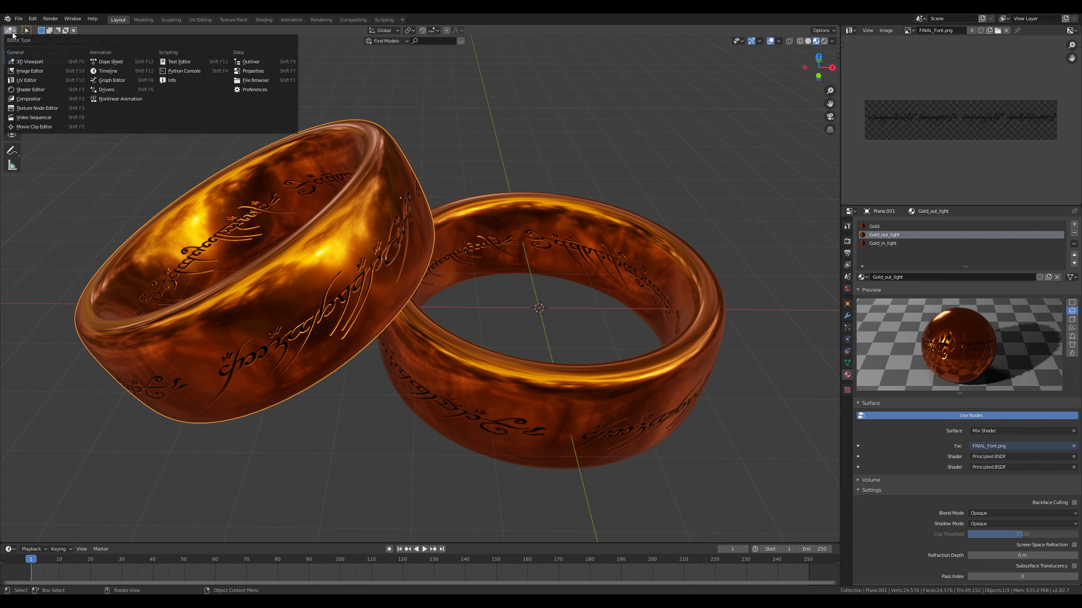
{"action": "left_click", "coordinate": [28, 90]}
{"action": "scroll", "coordinate": [239, 343], "scroll_direction": "down", "scroll_amount": 1}
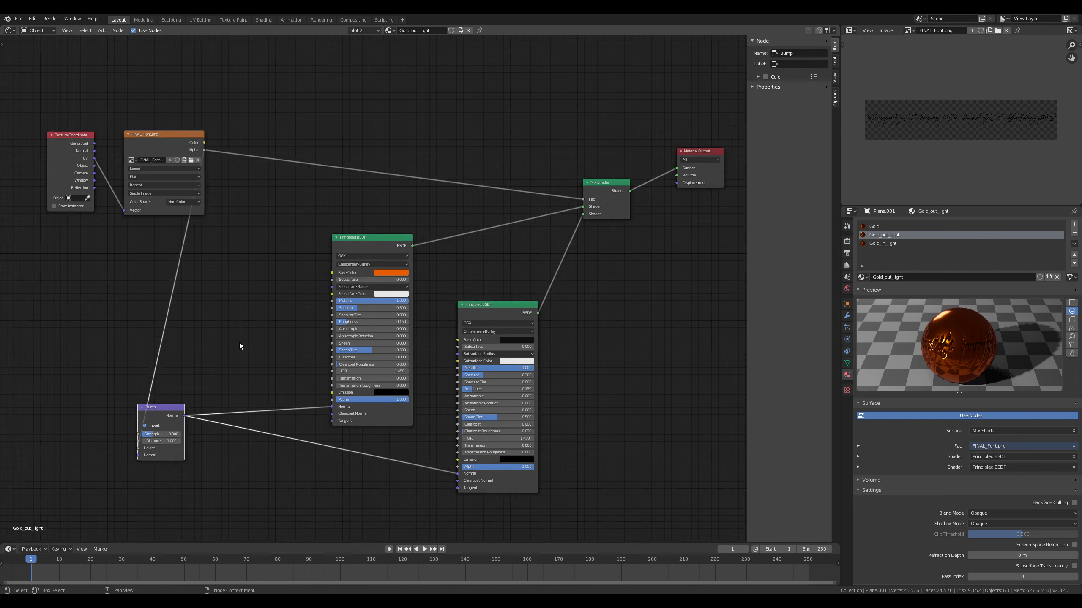
{"action": "middle_click_drag", "start_coordinate": [239, 342], "coordinate": [158, 333]}
{"action": "scroll", "coordinate": [396, 393], "scroll_direction": "up", "scroll_amount": 2}
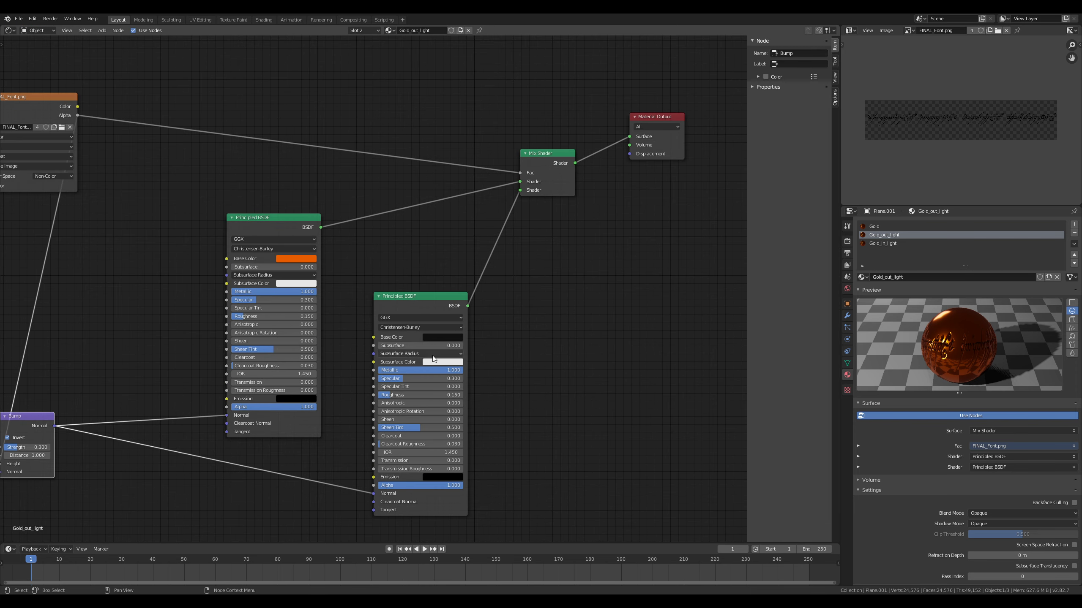
{"action": "left_click", "coordinate": [434, 298]}
{"action": "key", "text": "x"}
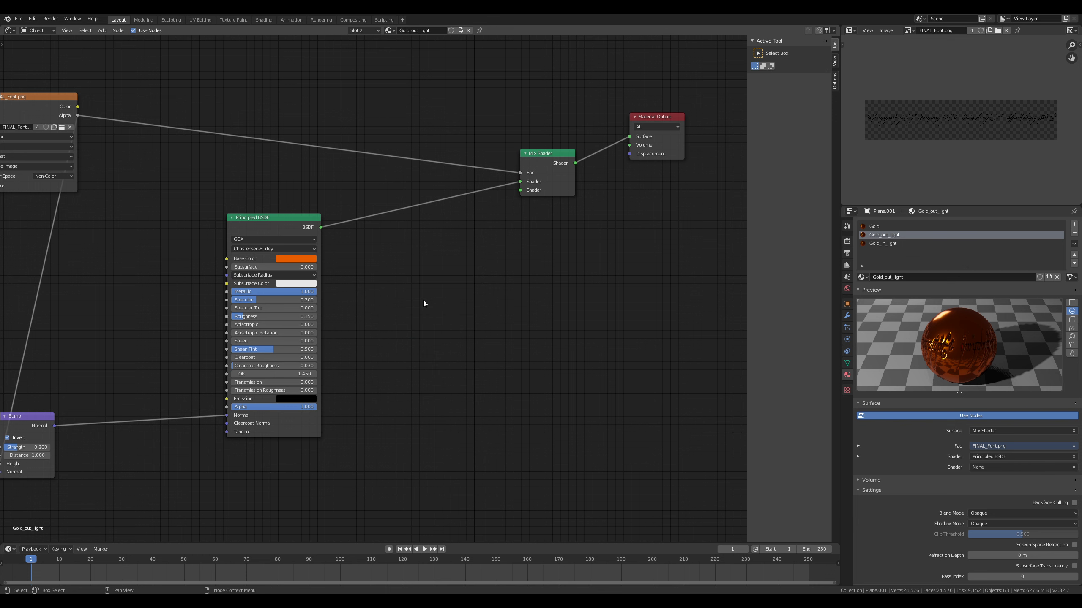
Step: Add an Emission shader to Gold_out_light and connect it to the second shader input of the Mix Shader
{"action": "key", "text": "shift+a"}
{"action": "mouse_move", "coordinate": [409, 274]}
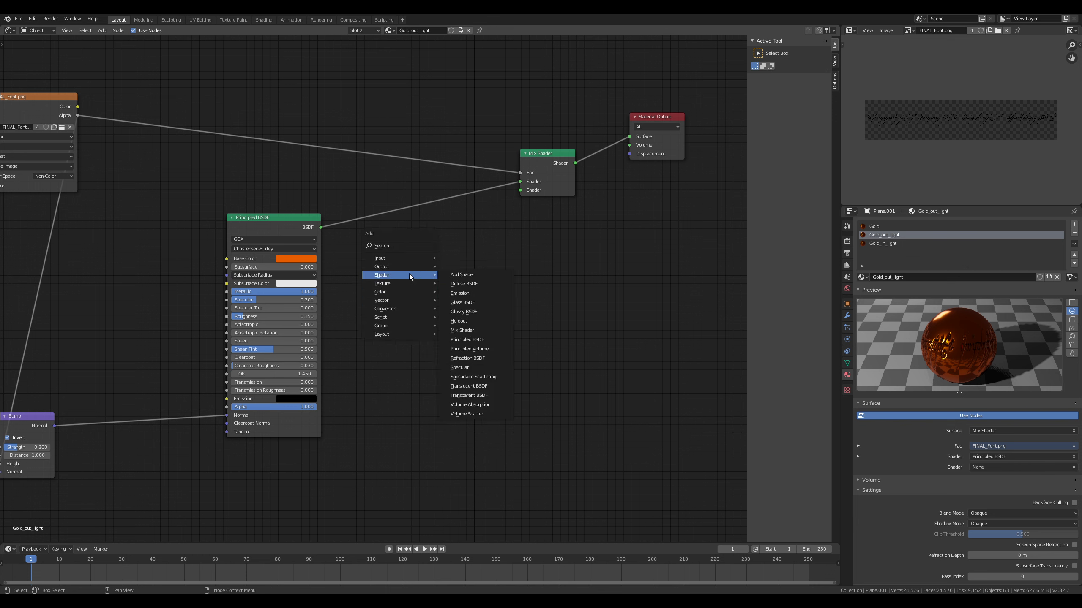
{"action": "left_click", "coordinate": [459, 293]}
{"action": "left_click", "coordinate": [405, 344]}
{"action": "left_click_drag", "start_coordinate": [456, 354], "coordinate": [521, 190]}
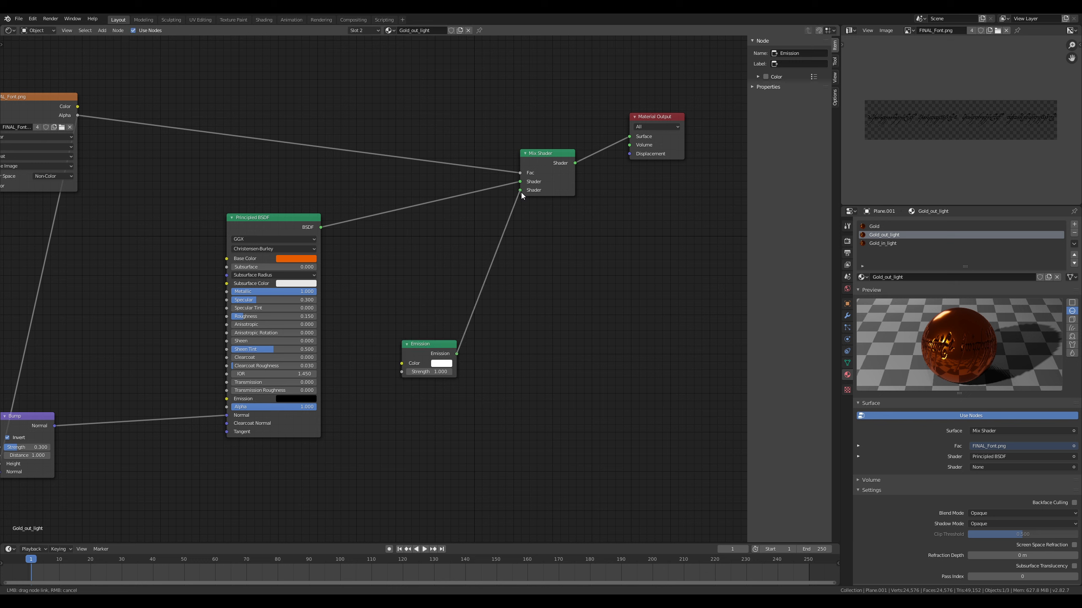
Step: Set the Emission node's colour to orange-red and its strength to 5, moving the node slightly up
{"action": "left_click", "coordinate": [441, 363]}
{"action": "left_click_drag", "start_coordinate": [460, 297], "coordinate": [454, 307]}
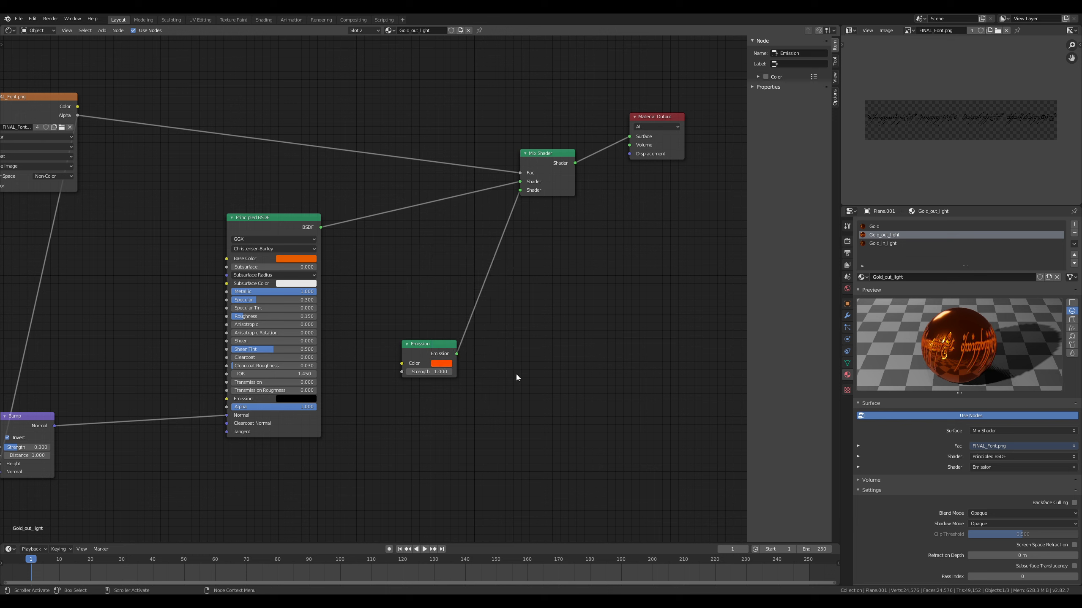
{"action": "key", "text": "g"}
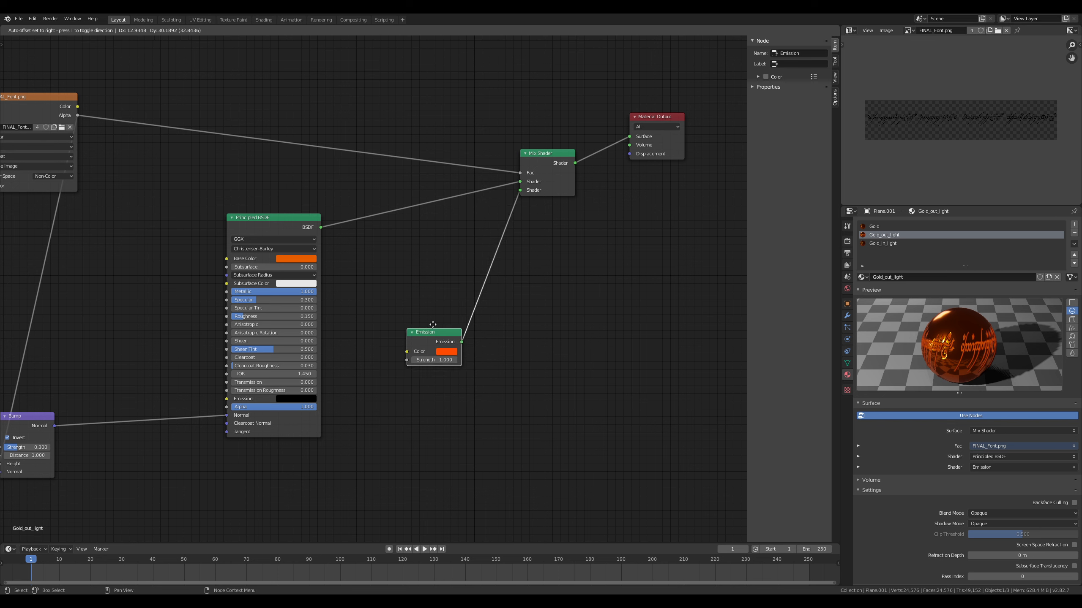
{"action": "left_click", "coordinate": [428, 346]}
{"action": "left_click", "coordinate": [428, 346]}
{"action": "key", "text": "Return"}
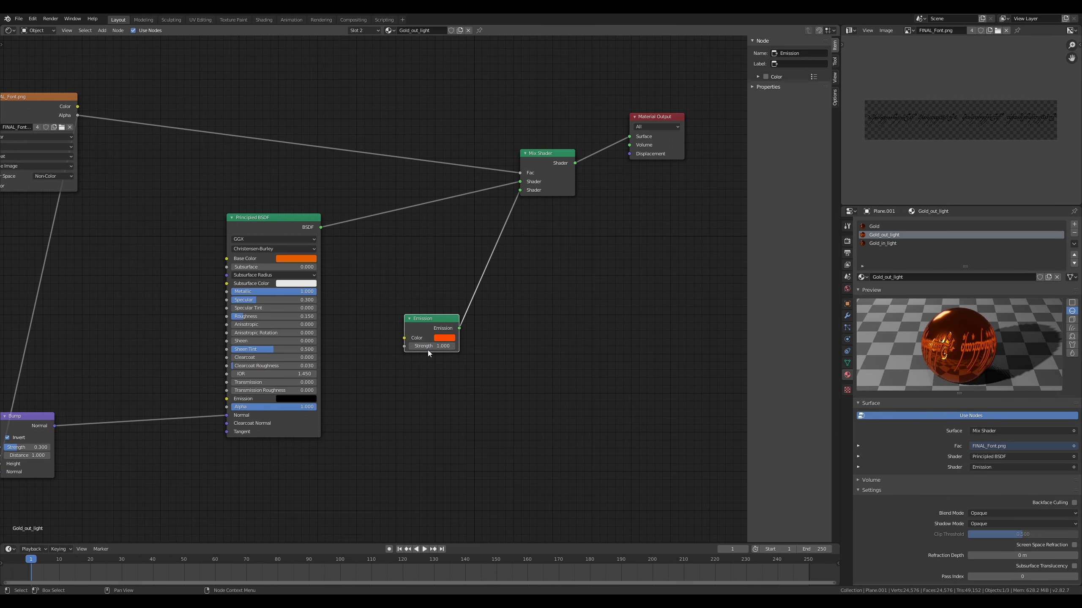
{"action": "left_click", "coordinate": [428, 347]}
{"action": "type", "text": "1.05"}
{"action": "key", "text": "Return"}
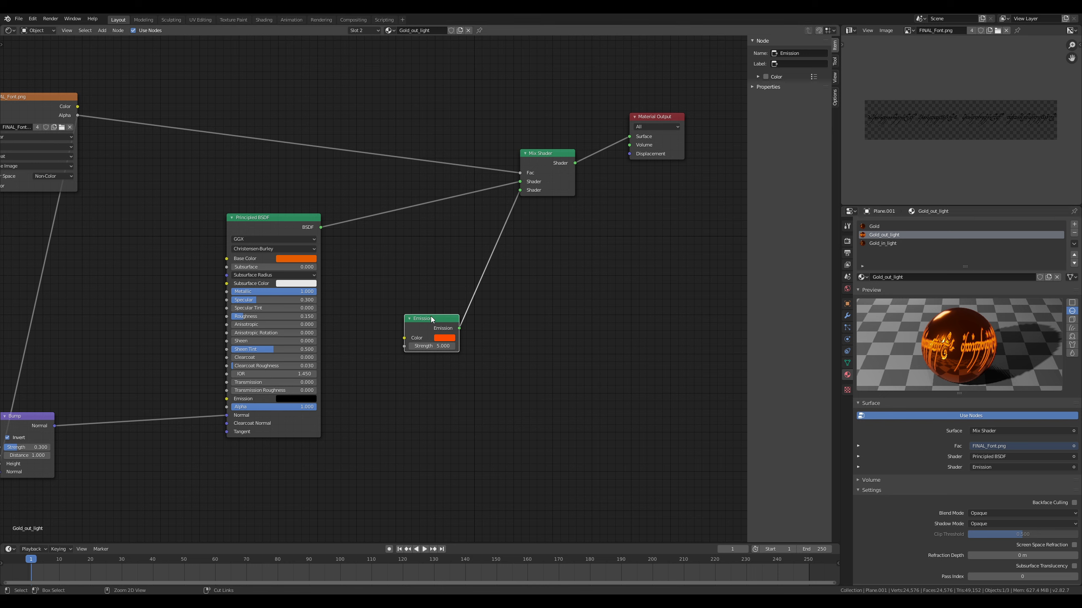
Step: In Gold_in_light, replace the black Principled BSDF node with a pasted copy of the Emission node
{"action": "left_click", "coordinate": [9, 30]}
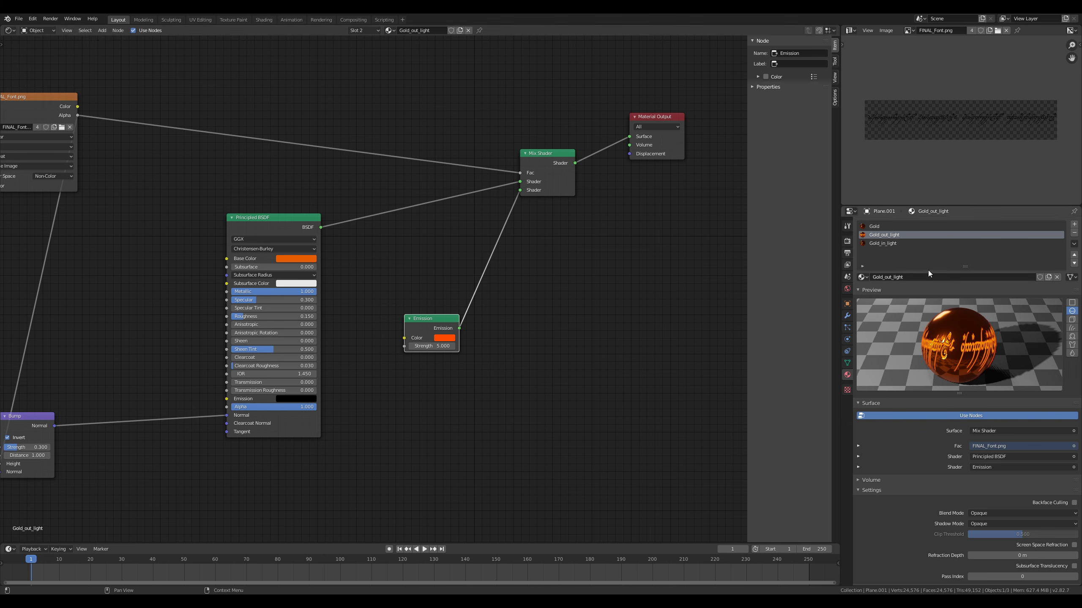
{"action": "left_click", "coordinate": [884, 244]}
{"action": "left_click", "coordinate": [413, 296]}
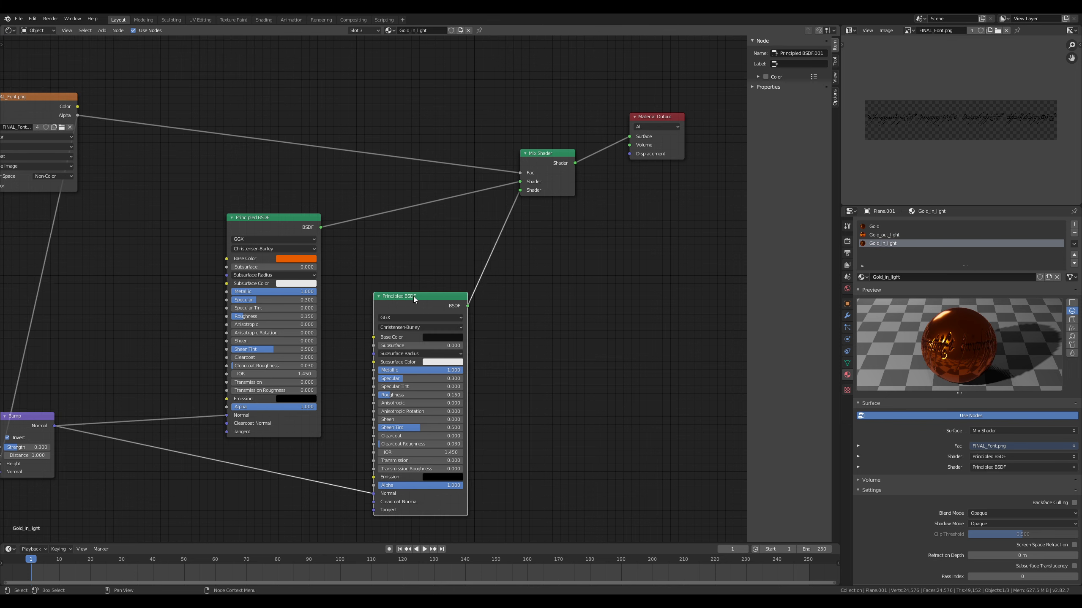
{"action": "key", "text": "Delete"}
{"action": "key", "text": "ctrl+v"}
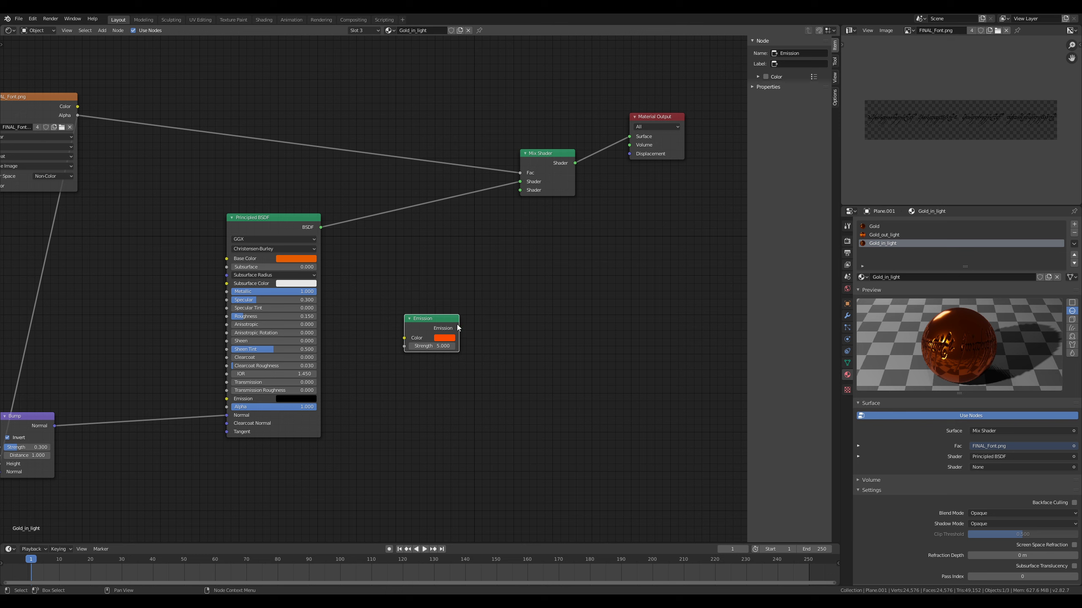
Step: Connect the pasted Emission node to the Mix Shader's second shader input in Gold_in_light and reposition the node
{"action": "left_click_drag", "start_coordinate": [457, 327], "coordinate": [470, 267]}
{"action": "left_click_drag", "start_coordinate": [468, 328], "coordinate": [521, 190]}
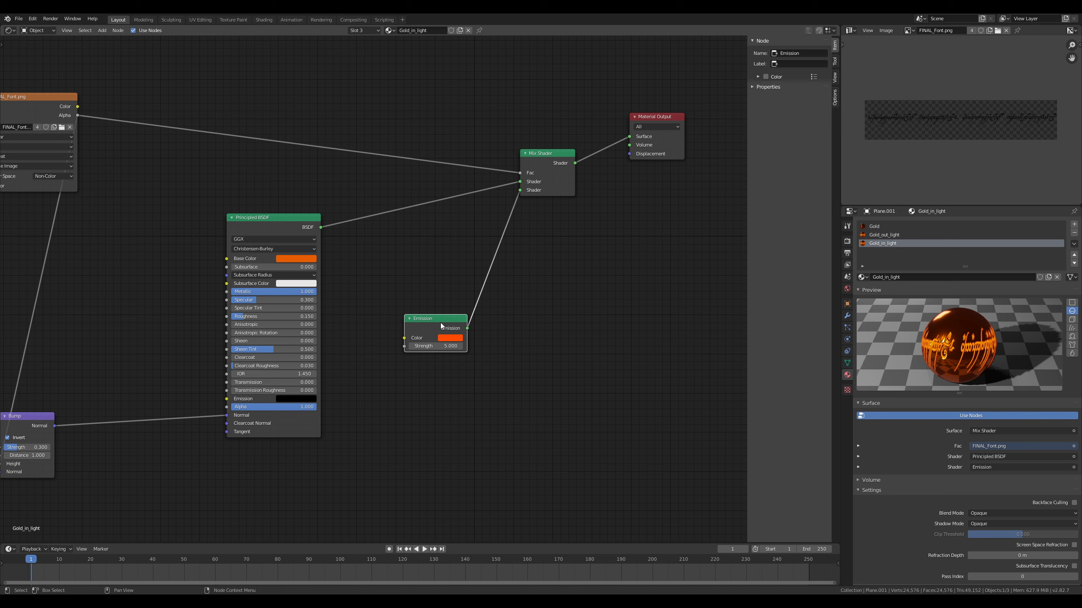
{"action": "left_click_drag", "start_coordinate": [431, 322], "coordinate": [420, 334]}
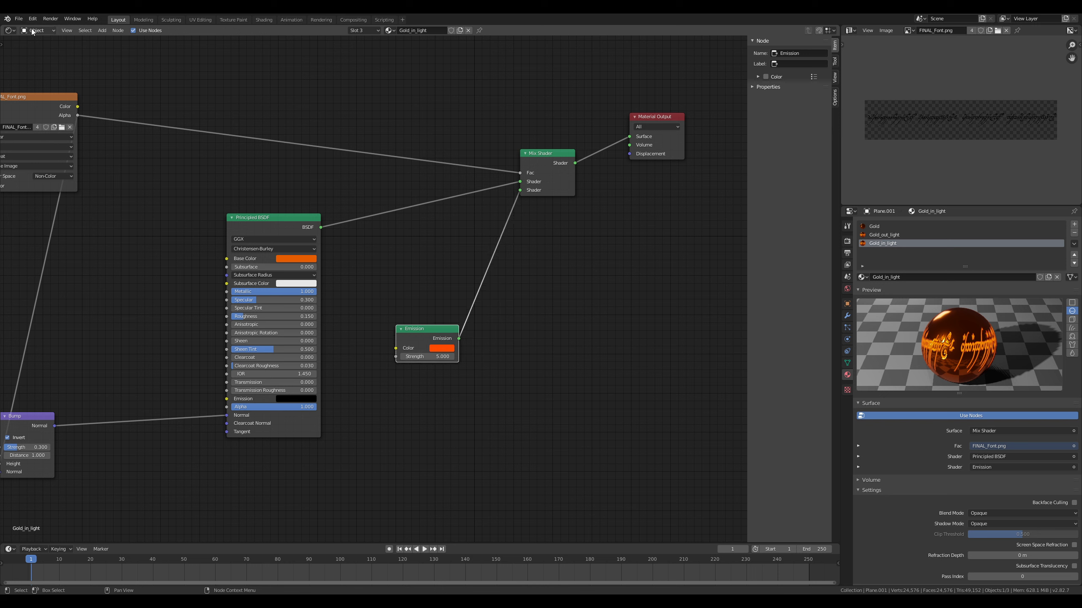
Step: Return to the 3D Viewport, switch to rendered shading and examine the glowing inscriptions on the tilted ring
{"action": "left_click", "coordinate": [10, 30]}
{"action": "left_click", "coordinate": [27, 61]}
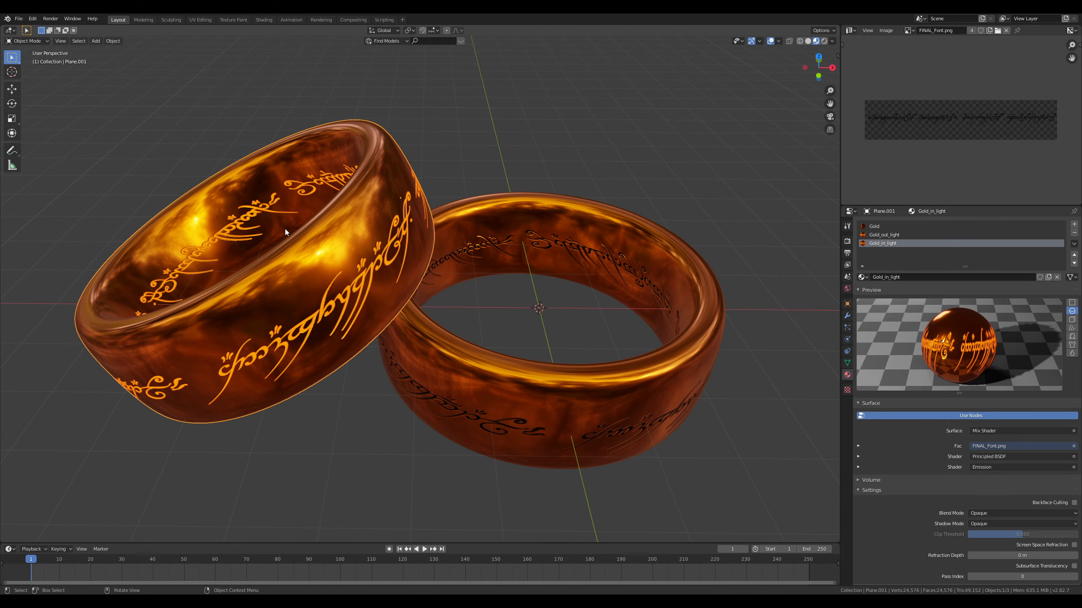
{"action": "middle_click_drag", "start_coordinate": [284, 228], "coordinate": [315, 256]}
{"action": "left_click", "coordinate": [824, 42]}
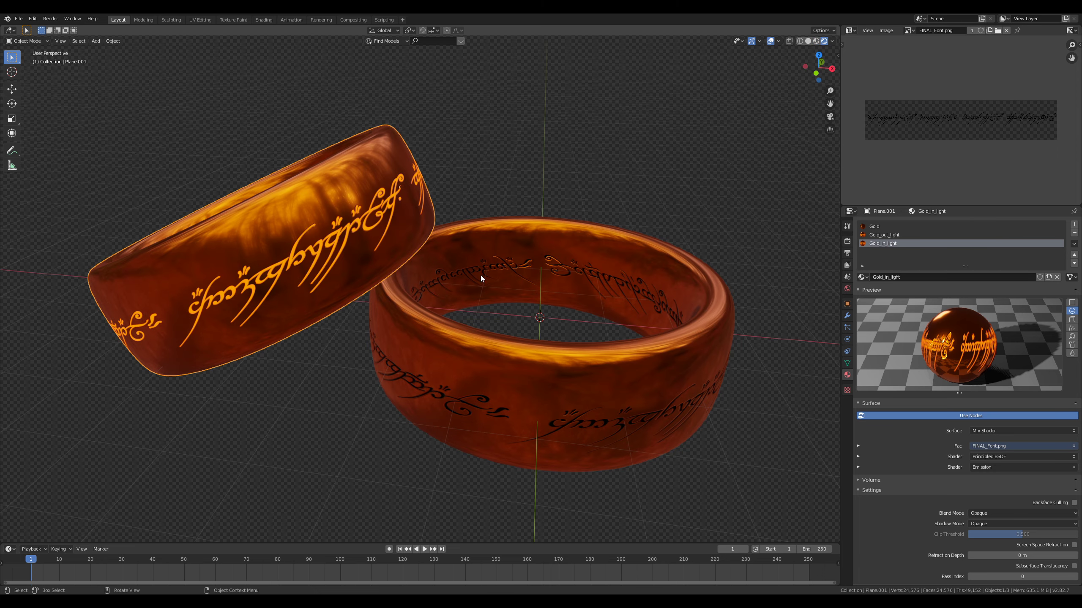
{"action": "mouse_move", "coordinate": [478, 277]}
{"action": "middle_mouse_down"}
{"action": "mouse_move", "coordinate": [466, 273]}
{"action": "mouse_move", "coordinate": [495, 283]}
{"action": "mouse_move", "coordinate": [427, 265]}
{"action": "middle_mouse_up"}
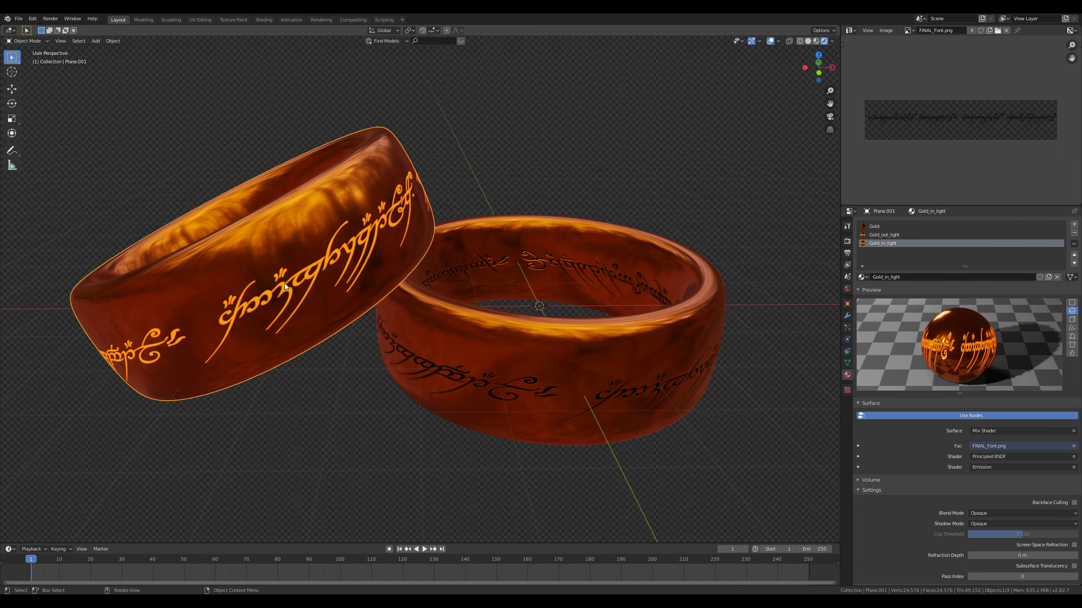
{"action": "middle_click_drag", "start_coordinate": [336, 267], "coordinate": [354, 275]}
{"action": "middle_click_drag", "start_coordinate": [455, 360], "coordinate": [532, 366]}
Step: Try an Emission strength of 50 for the Gold_in_light material in the Shader Editor
{"action": "left_click", "coordinate": [10, 31]}
{"action": "left_click", "coordinate": [32, 62]}
{"action": "left_click", "coordinate": [10, 30]}
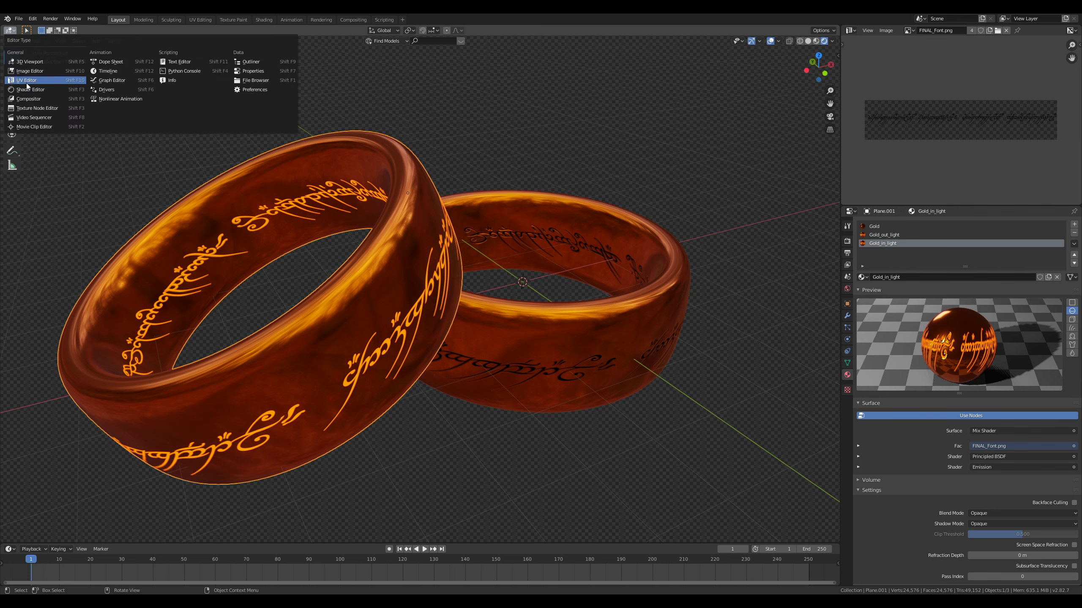
{"action": "left_click", "coordinate": [31, 89]}
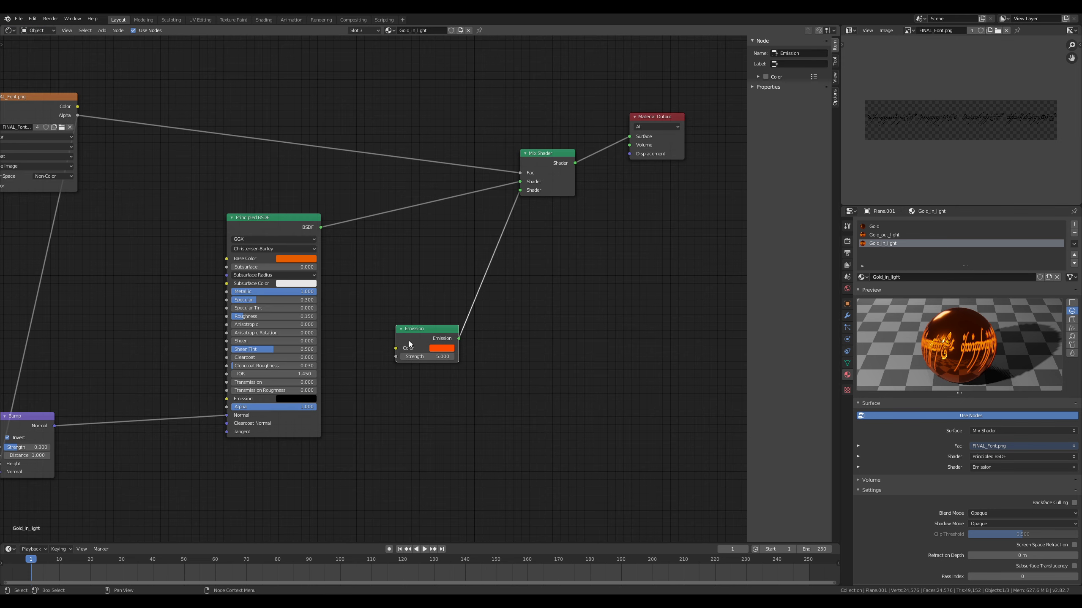
{"action": "left_click", "coordinate": [440, 356]}
{"action": "type", "text": "50"}
{"action": "key", "text": "Return"}
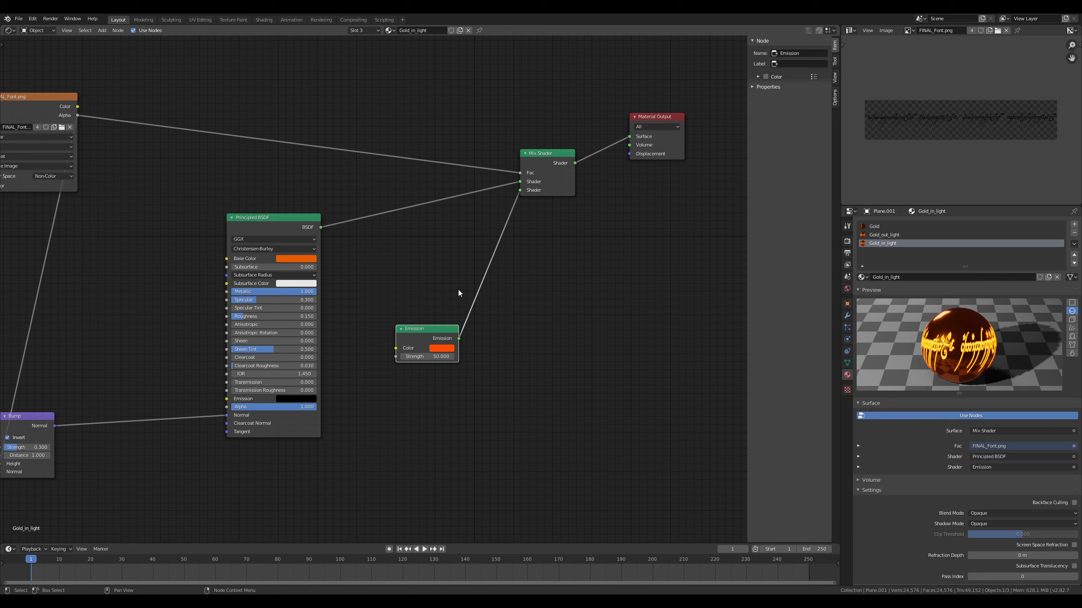
Step: Set the Gold_in_light Emission strength back to 5 and return to the 3D Viewport
{"action": "left_click", "coordinate": [435, 354]}
{"action": "type", "text": "5"}
{"action": "key", "text": "Return"}
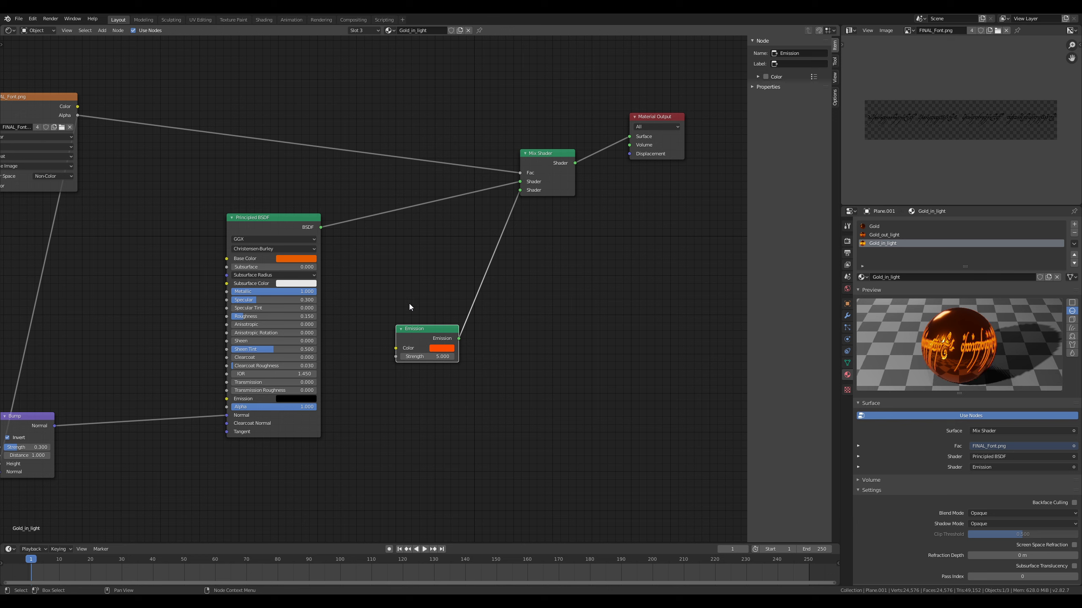
{"action": "left_click", "coordinate": [9, 31]}
{"action": "left_click", "coordinate": [26, 62]}
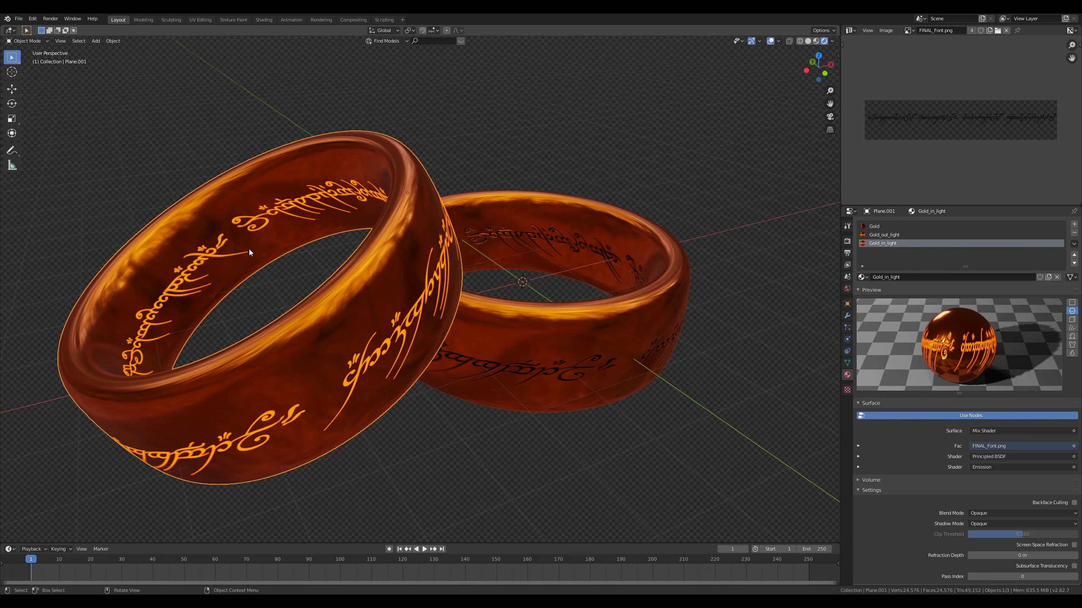
Step: Examine both rings from other angles and save the Blender file
{"action": "middle_click_drag", "start_coordinate": [240, 259], "coordinate": [287, 257]}
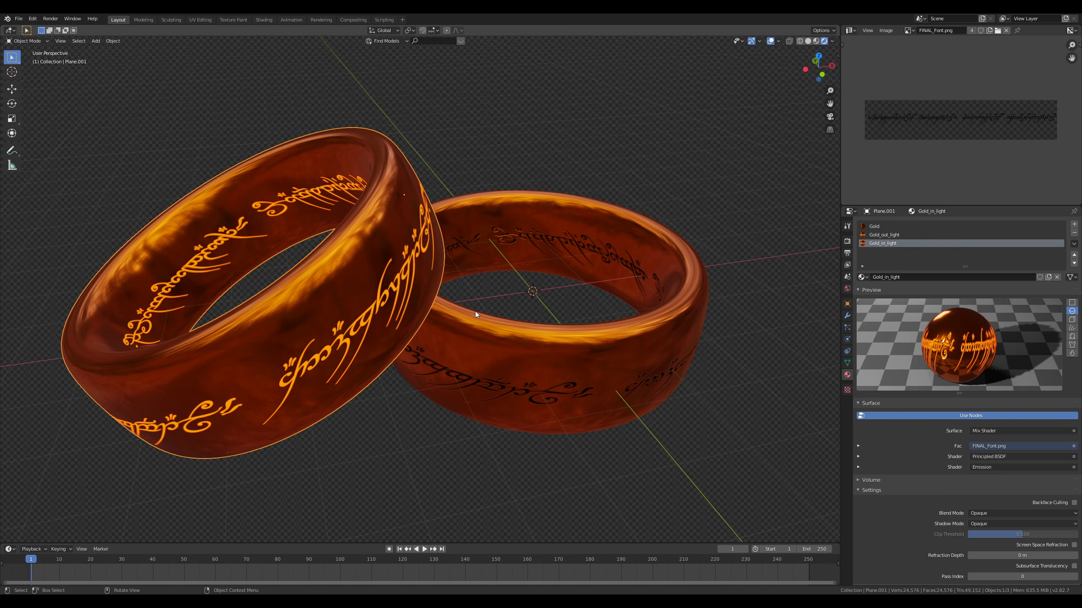
{"action": "middle_click_drag", "start_coordinate": [448, 303], "coordinate": [516, 297]}
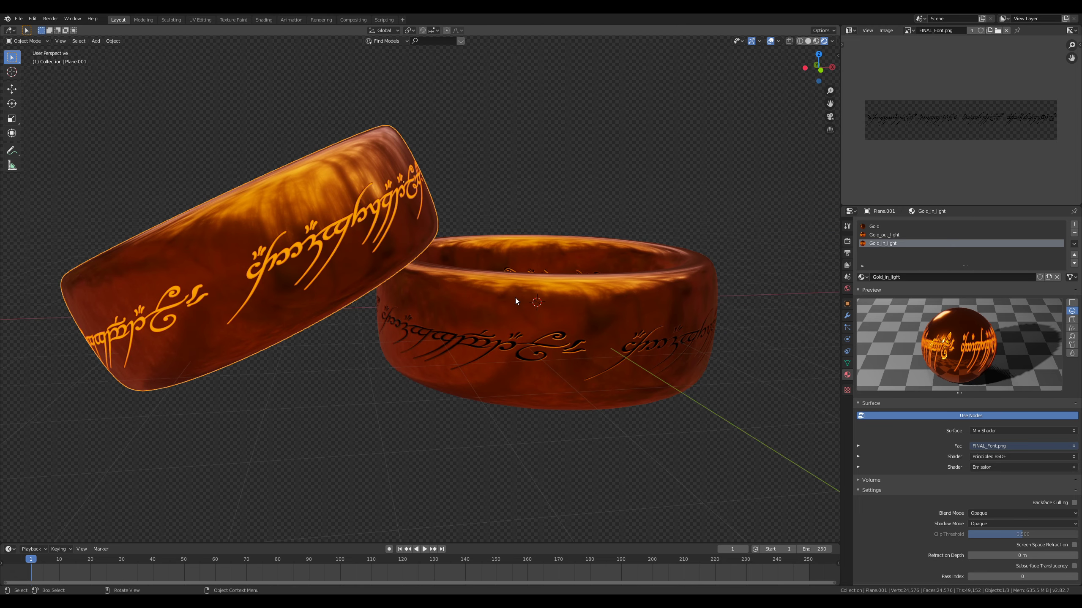
{"action": "left_click", "coordinate": [540, 303]}
{"action": "left_click", "coordinate": [365, 180]}
{"action": "key", "text": "ctrl+s"}
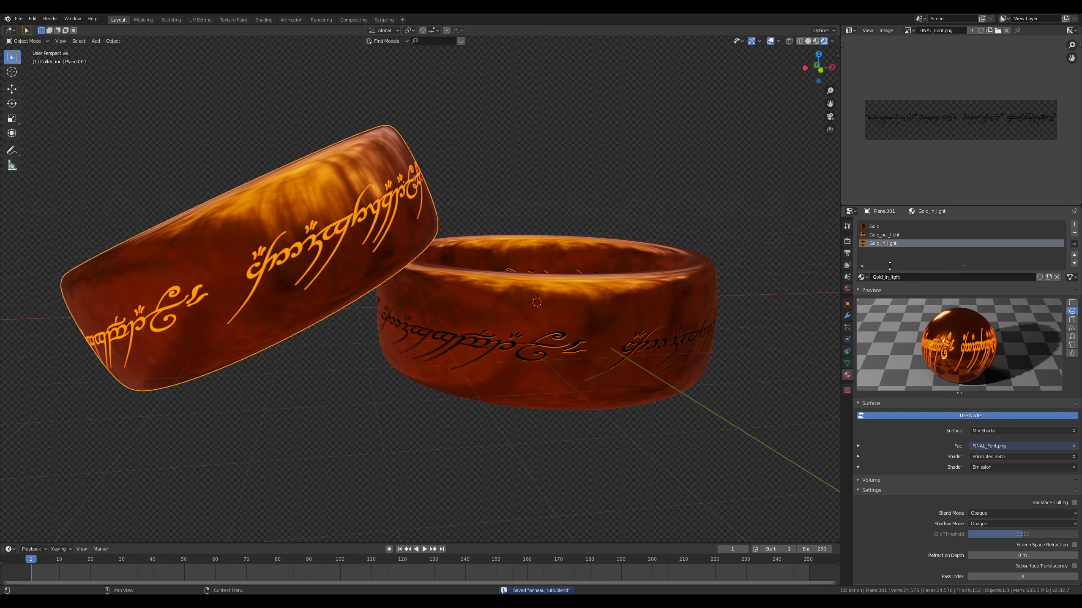
Step: Try a dark brown base colour on the Gold material of the tilted ring and undo the change
{"action": "left_click", "coordinate": [877, 226]}
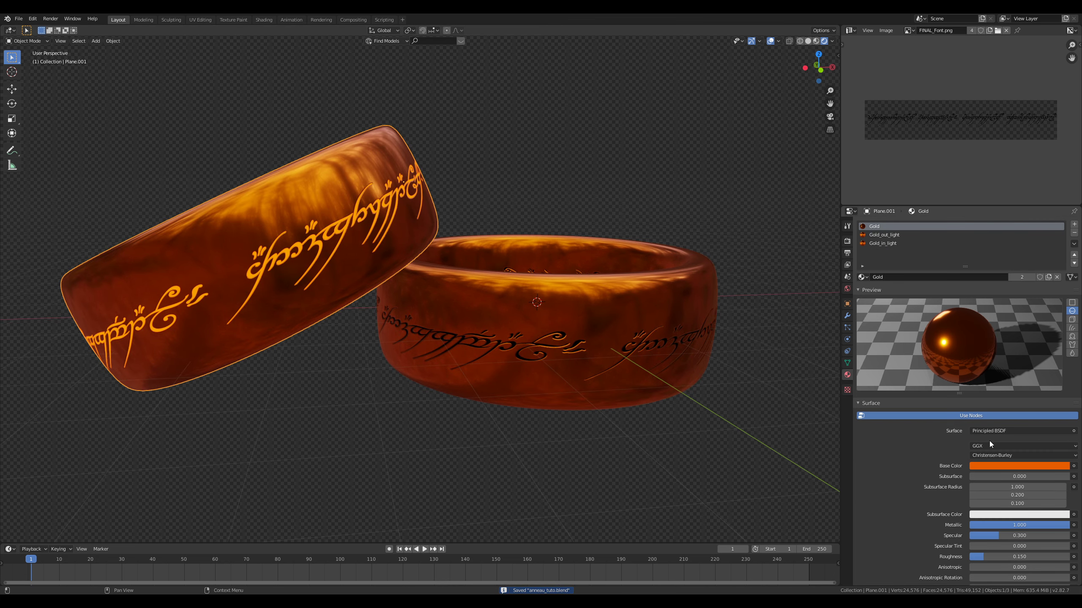
{"action": "left_click", "coordinate": [1017, 465]}
{"action": "left_click_drag", "start_coordinate": [1063, 349], "coordinate": [1062, 392]}
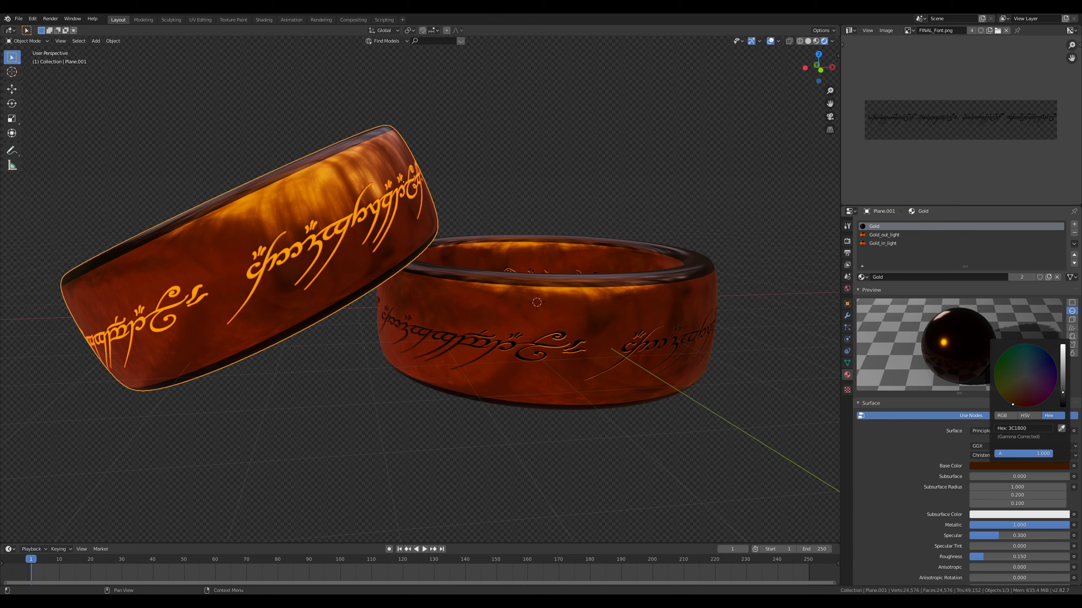
{"action": "left_click_drag", "start_coordinate": [1063, 392], "coordinate": [1063, 394]}
{"action": "middle_click_drag", "start_coordinate": [689, 345], "coordinate": [552, 312]}
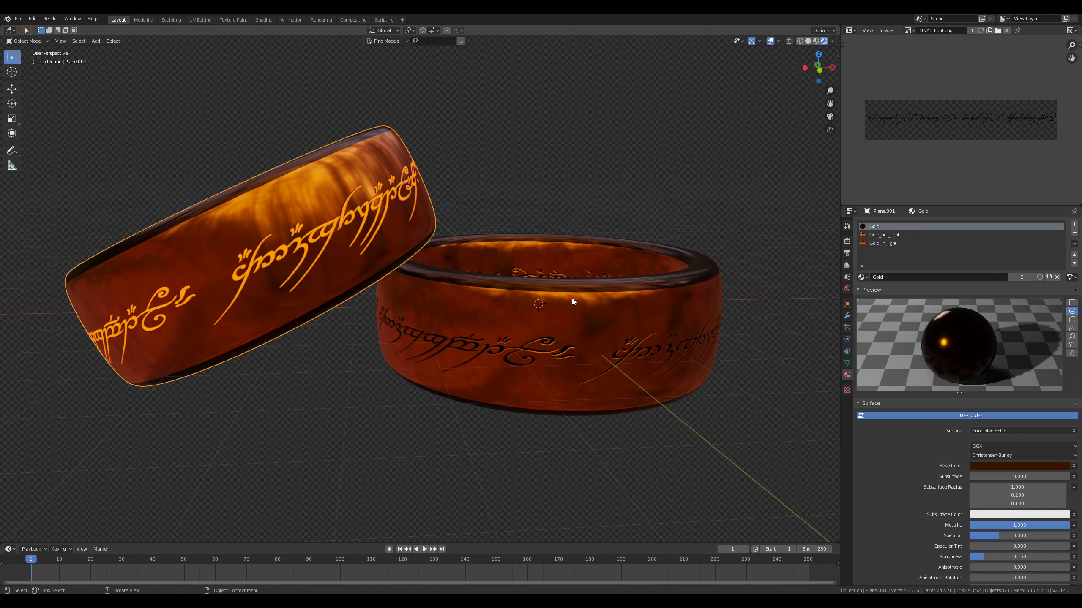
{"action": "key", "text": "ctrl+z"}
{"action": "scroll", "coordinate": [609, 313], "scroll_direction": "up", "scroll_amount": 2}
{"action": "scroll", "coordinate": [608, 314], "scroll_direction": "down", "scroll_amount": 2}
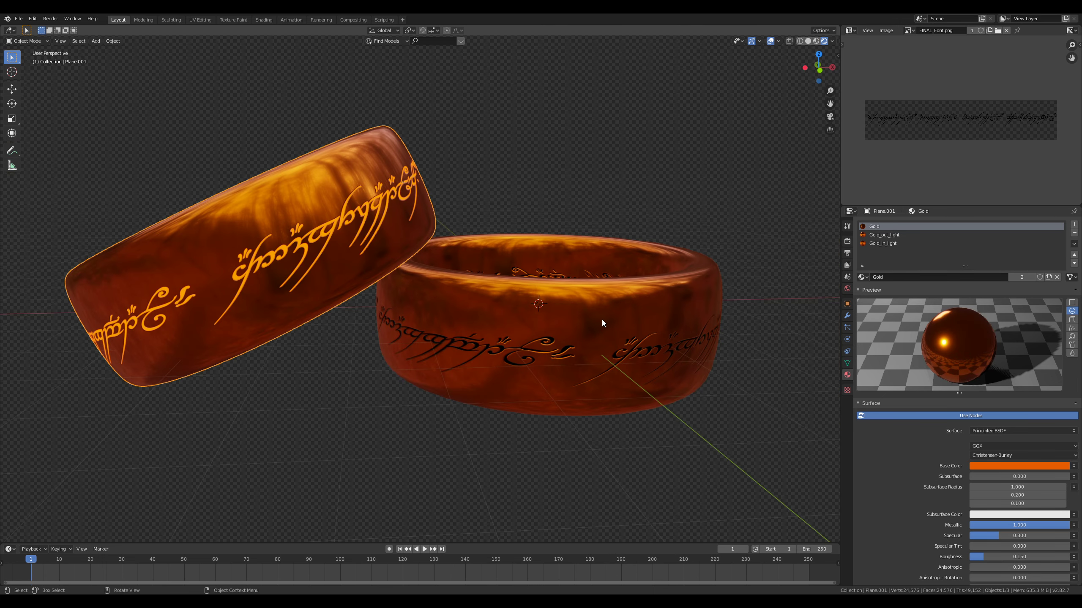
Step: Look through the scene camera, select it and enable Lock Camera to View
{"action": "middle_click_drag", "start_coordinate": [602, 320], "coordinate": [786, 110]}
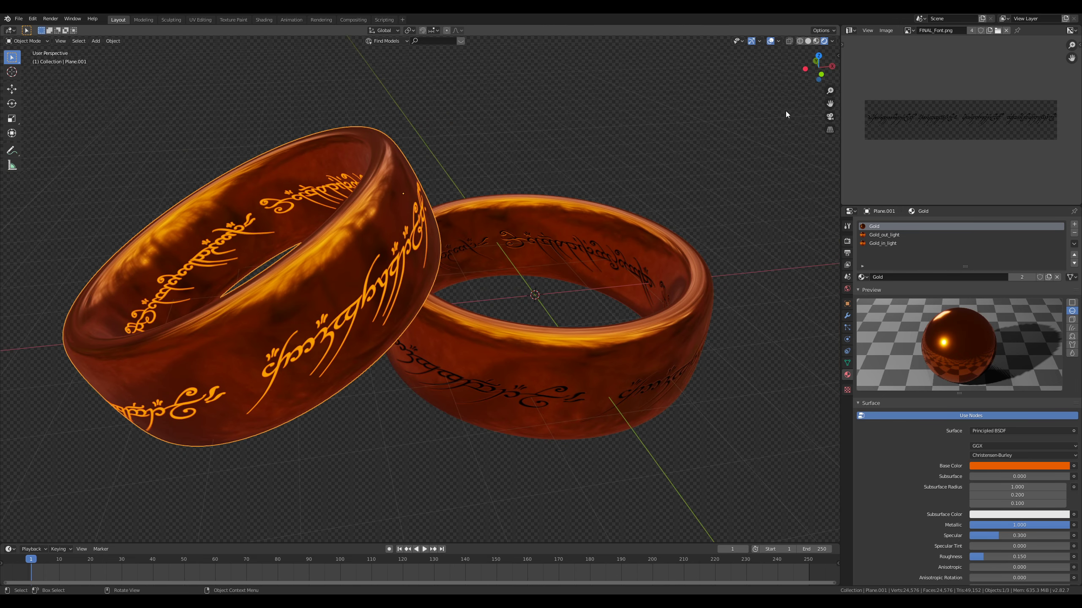
{"action": "key", "text": "KP_0"}
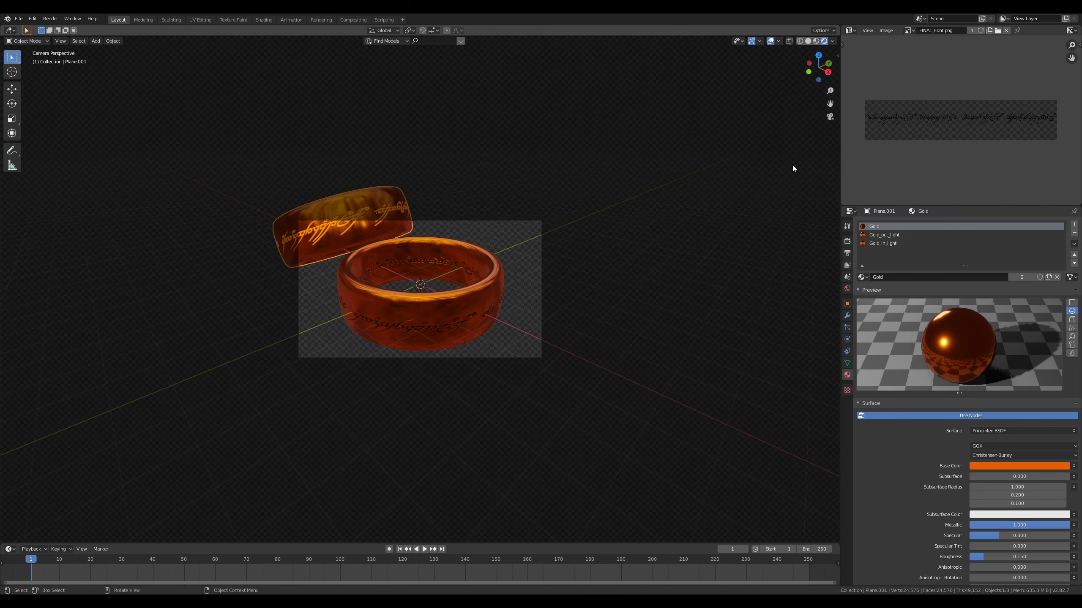
{"action": "left_click", "coordinate": [535, 357]}
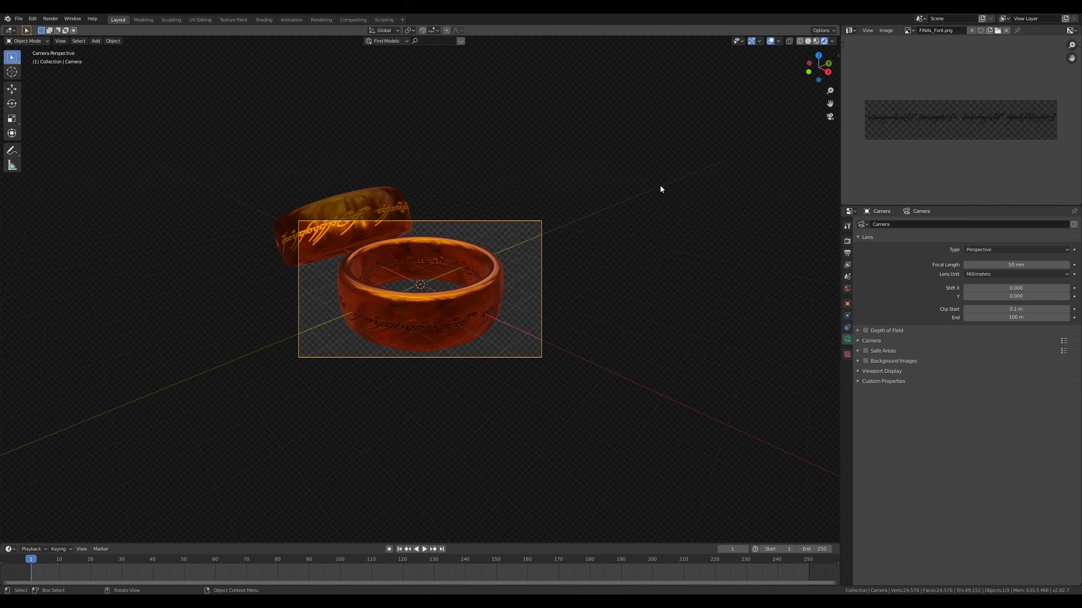
{"action": "key", "text": "n"}
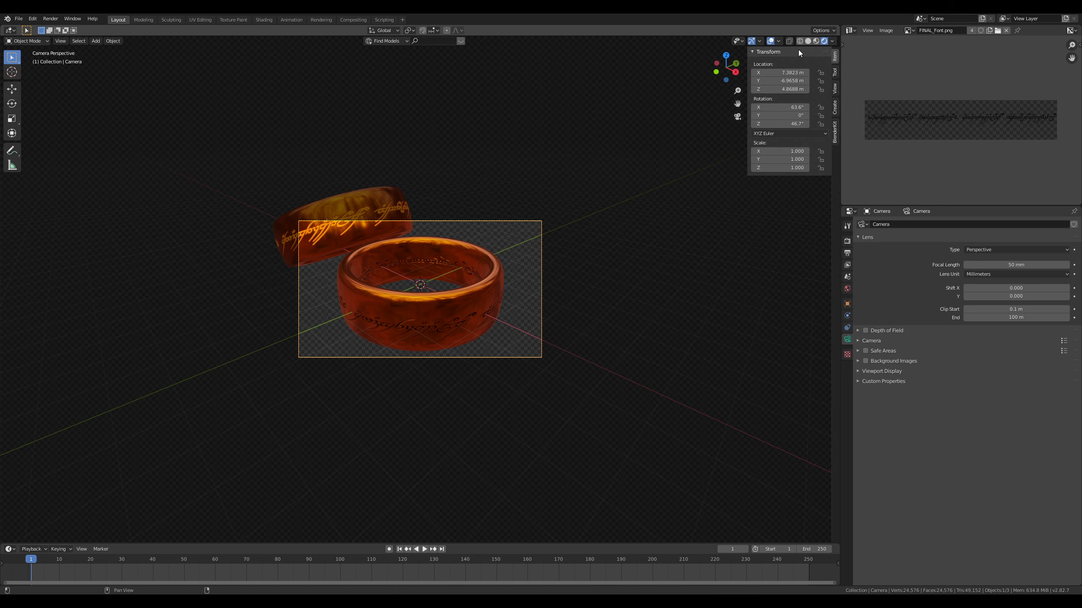
{"action": "left_click", "coordinate": [834, 89]}
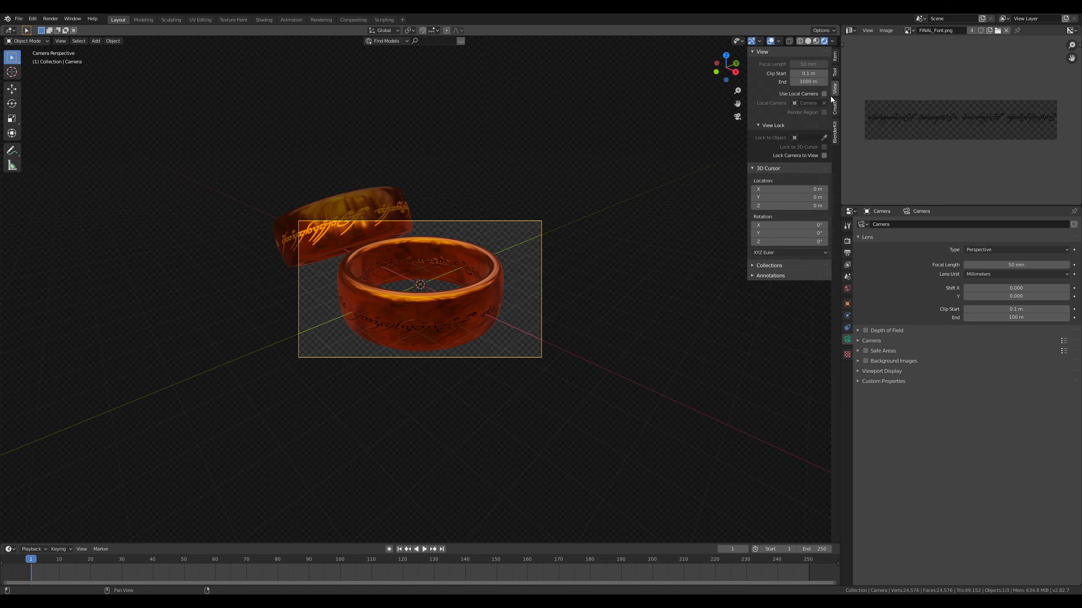
{"action": "left_click", "coordinate": [824, 155]}
Step: Reframe the camera so both rings fit inside its frame and turn off Lock Camera to View
{"action": "middle_click_drag", "start_coordinate": [608, 273], "coordinate": [601, 296]}
{"action": "scroll", "coordinate": [587, 281], "scroll_direction": "down", "scroll_amount": 4}
{"action": "scroll", "coordinate": [629, 295], "scroll_direction": "up", "scroll_amount": 1}
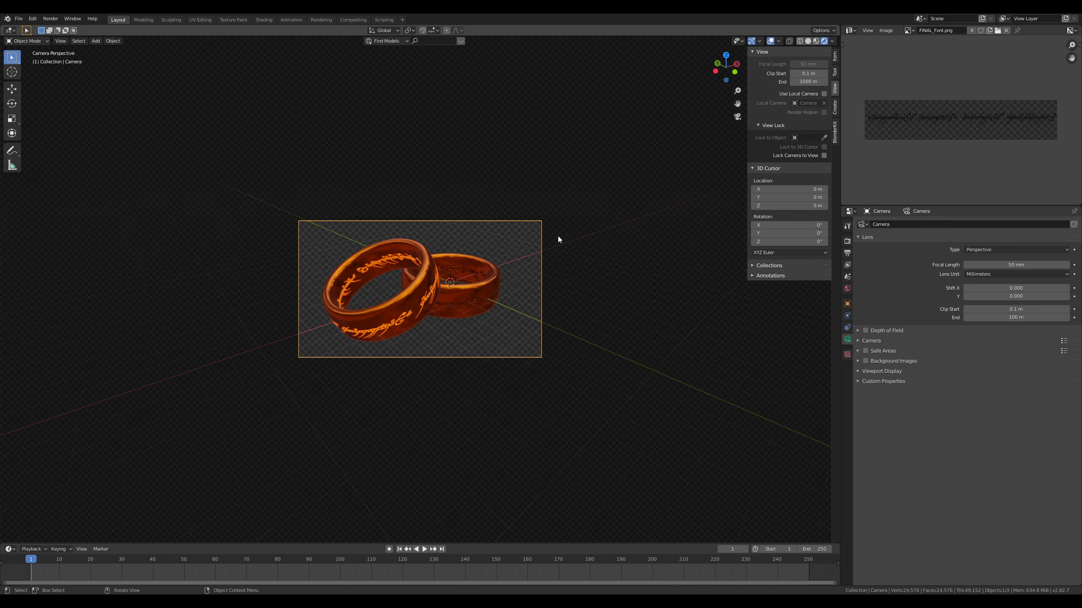
Step: Render a test image from the new camera angle, close the result and save the file
{"action": "scroll", "coordinate": [569, 224], "scroll_direction": "up", "scroll_amount": 1}
{"action": "key", "text": "F12"}
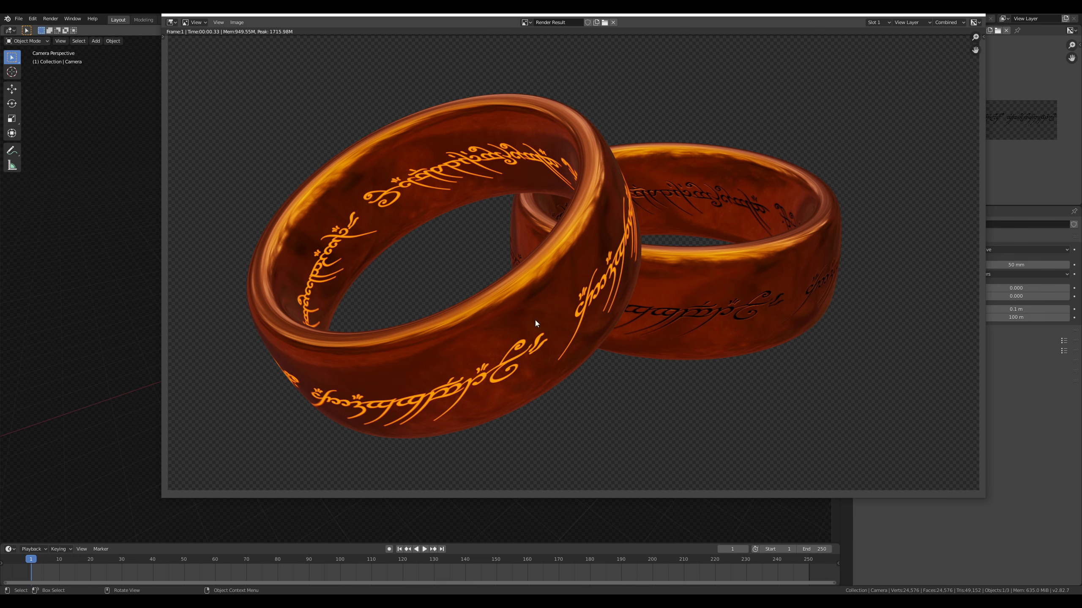
{"action": "key", "text": "Escape"}
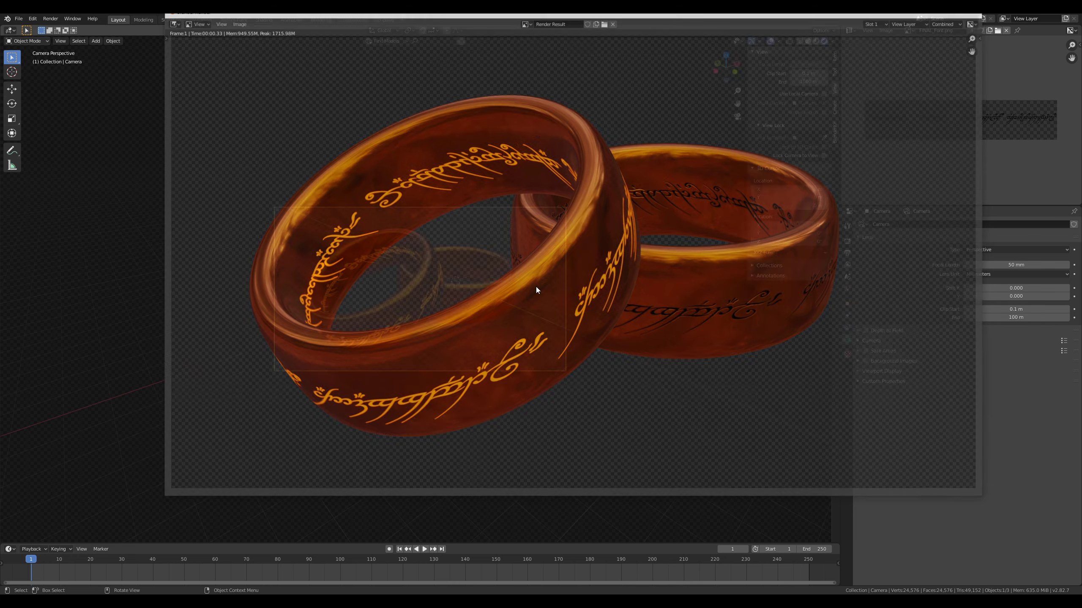
{"action": "key", "text": "ctrl+s"}
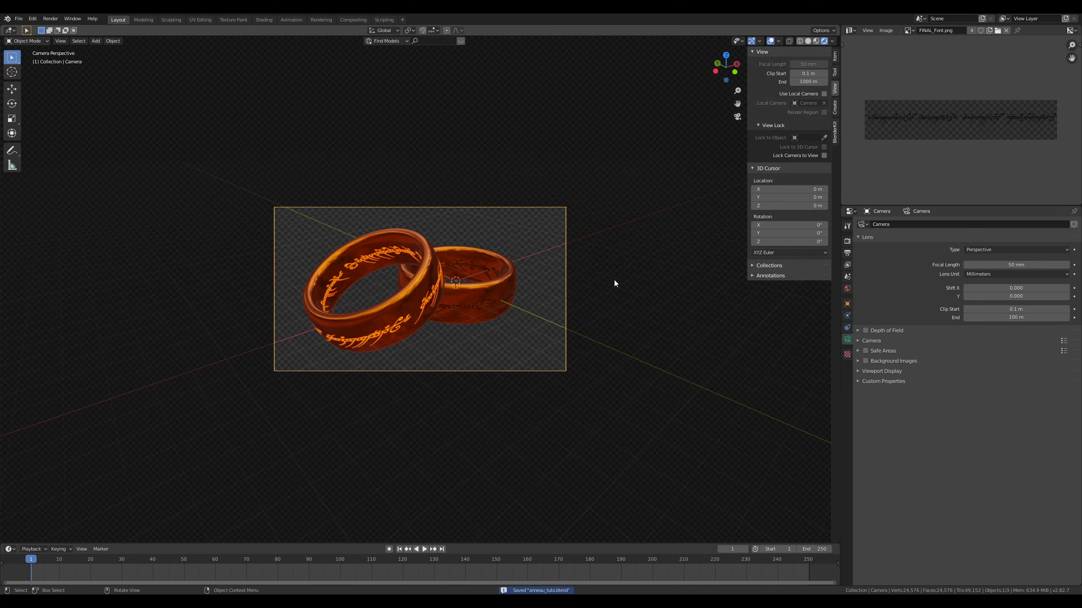
Step: Set the render engine to Cycles and switch the viewport to Material Preview shading
{"action": "left_click", "coordinate": [847, 242]}
{"action": "left_click", "coordinate": [981, 224]}
{"action": "left_click", "coordinate": [979, 252]}
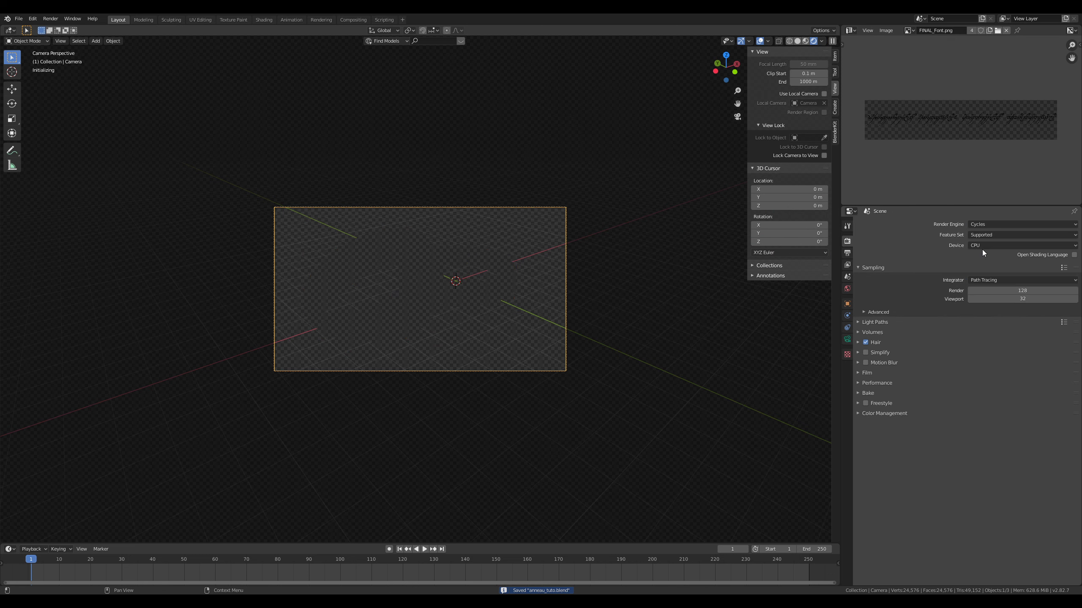
{"action": "left_click", "coordinate": [805, 41]}
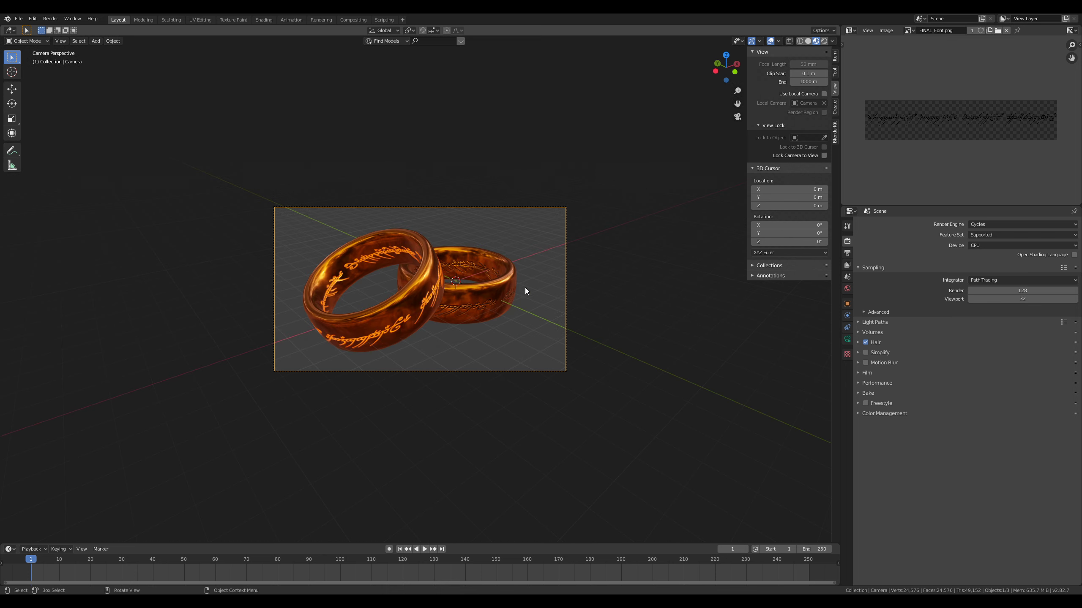
Step: Set the Cycles render device to GPU Compute
{"action": "scroll", "coordinate": [523, 298], "scroll_direction": "up", "scroll_amount": 2}
{"action": "left_click", "coordinate": [982, 245]}
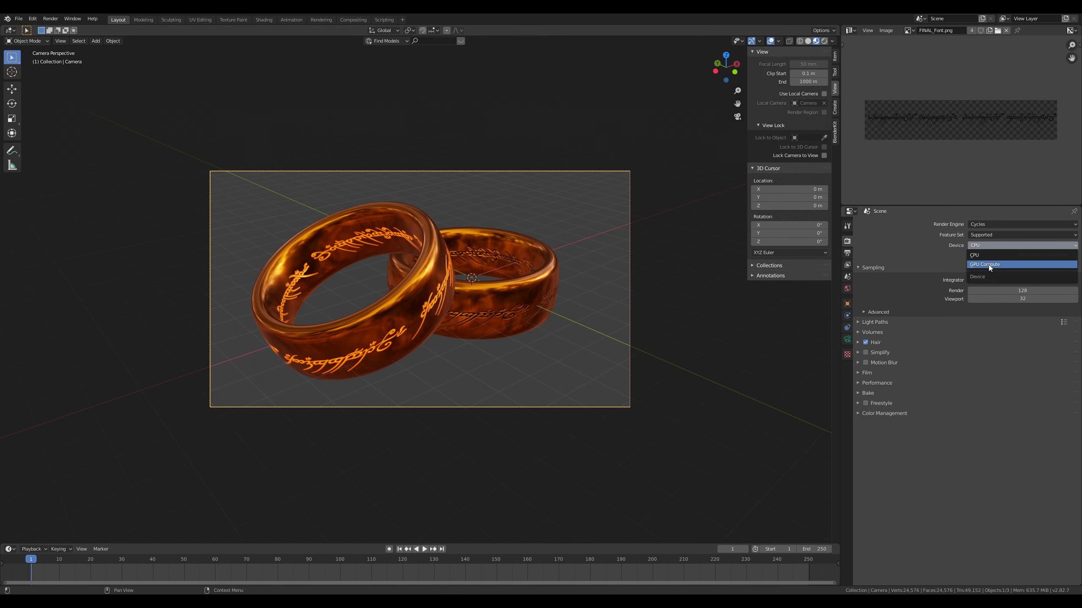
{"action": "left_click", "coordinate": [989, 264]}
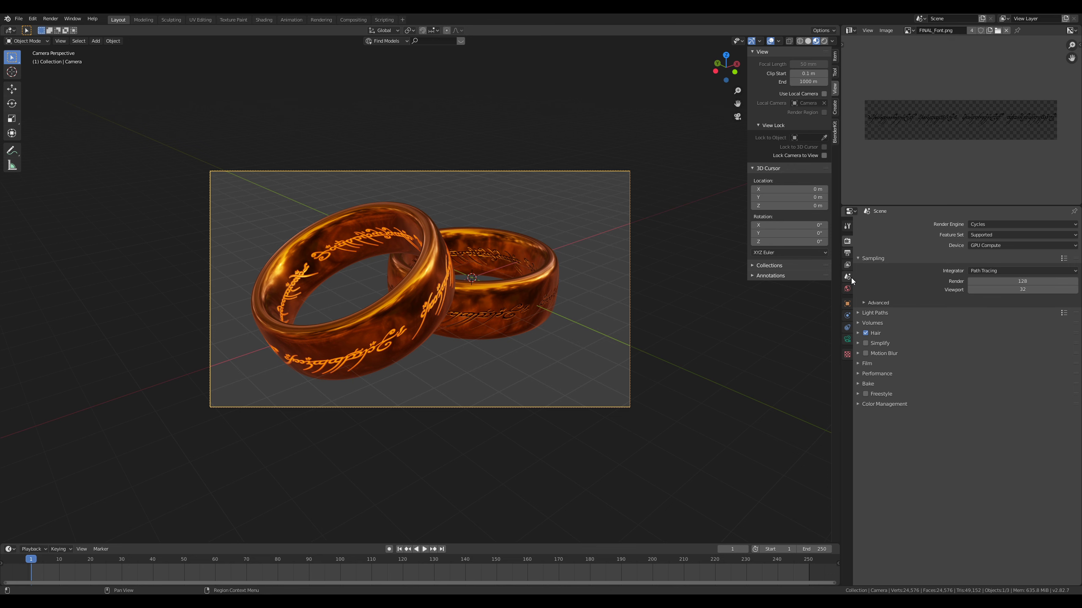
Step: Render the camera view with Cycles, examine the glow and reflections up close, and close the result
{"action": "scroll", "coordinate": [455, 275], "scroll_direction": "up", "scroll_amount": 1}
{"action": "key", "text": "F12"}
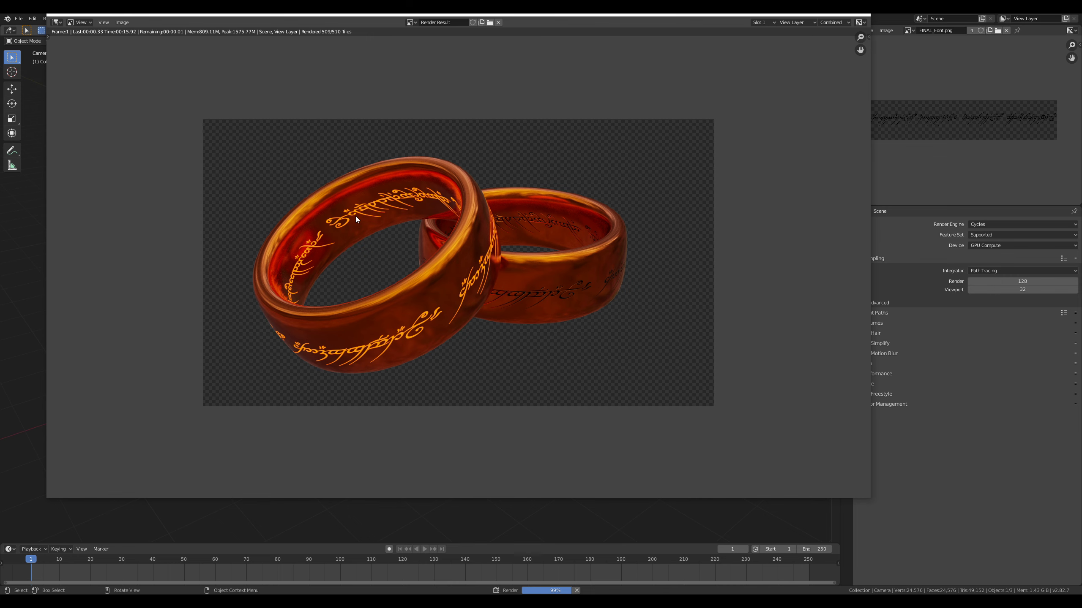
{"action": "scroll", "coordinate": [297, 241], "scroll_direction": "up", "scroll_amount": 2}
{"action": "scroll", "coordinate": [306, 228], "scroll_direction": "down", "scroll_amount": 1}
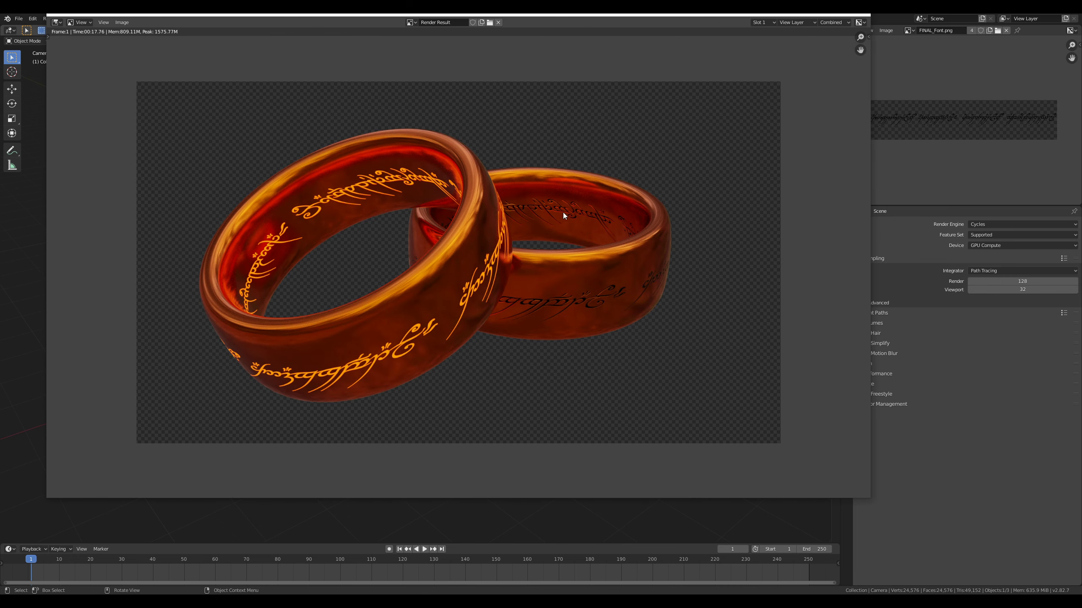
{"action": "key", "text": "Escape"}
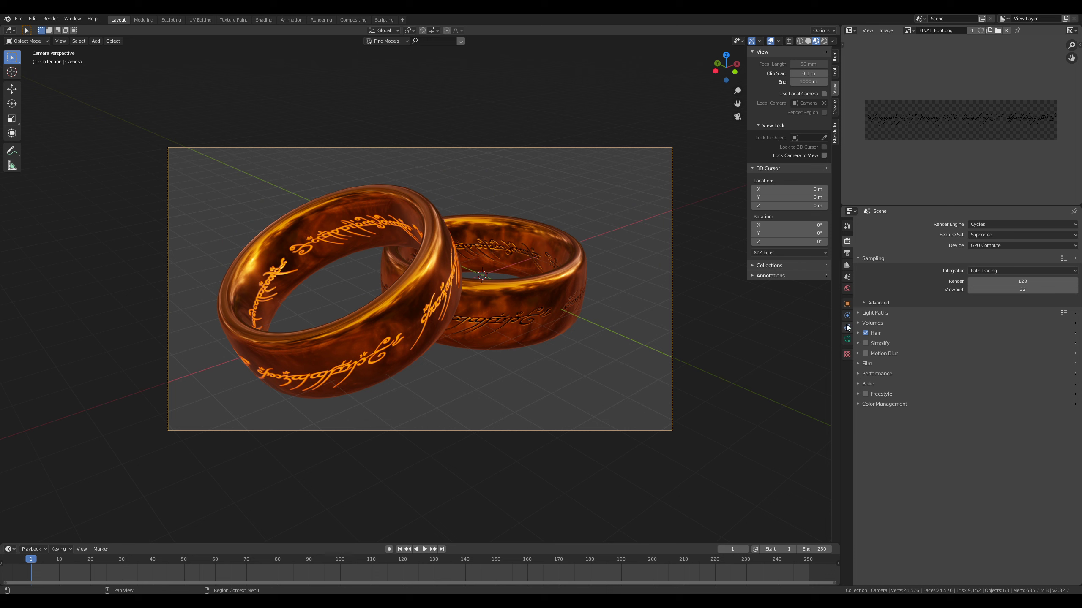
Step: Enable denoising for the view layer and set the Cycles render samples to 300
{"action": "left_click", "coordinate": [846, 265]}
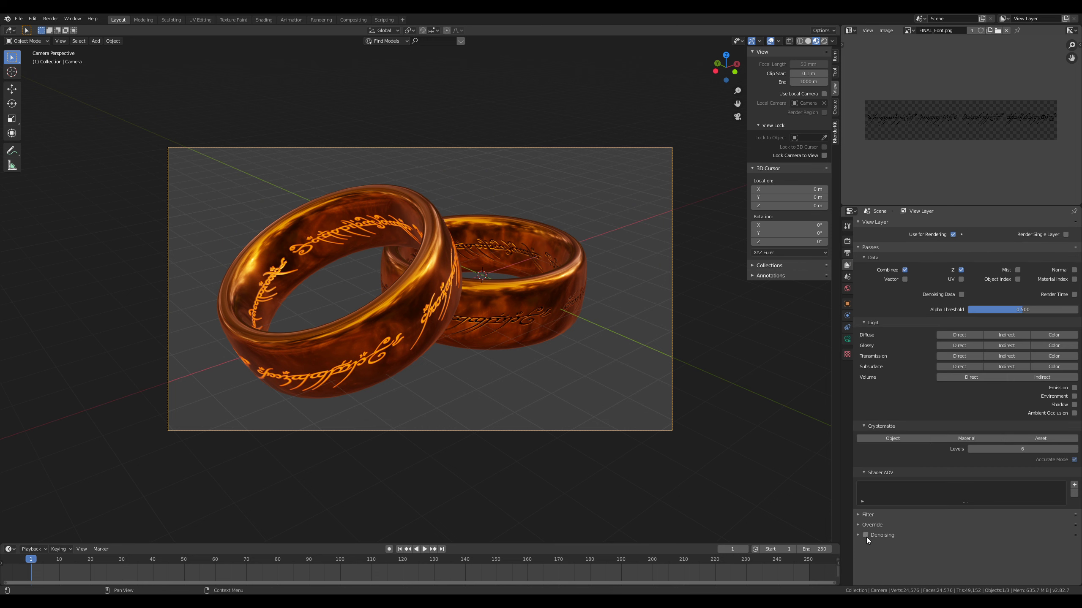
{"action": "left_click", "coordinate": [846, 241]}
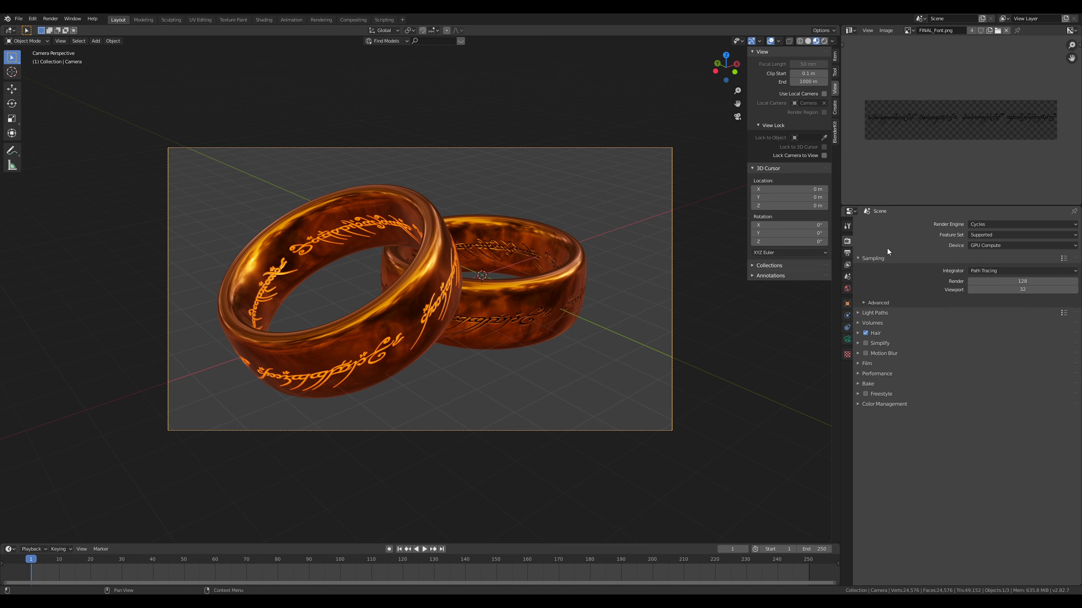
{"action": "left_click", "coordinate": [1020, 281]}
{"action": "type", "text": "300"}
{"action": "key", "text": "Return"}
Step: Render the camera view again with the denoised 300-sample Cycles settings and inspect the resulting image
{"action": "scroll", "coordinate": [431, 293], "scroll_direction": "up", "scroll_amount": 2}
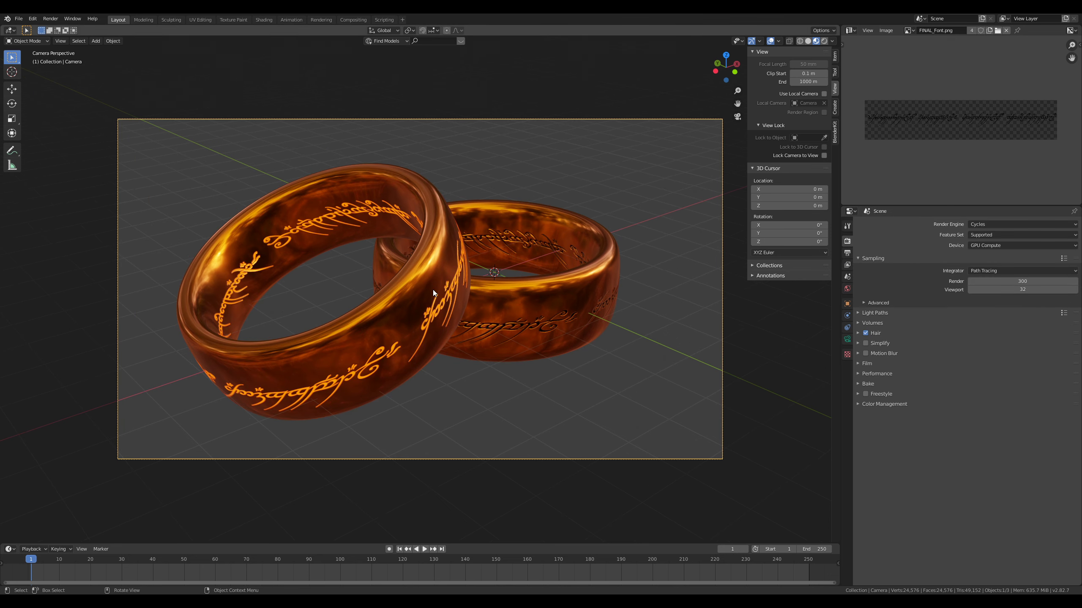
{"action": "key", "text": "F12"}
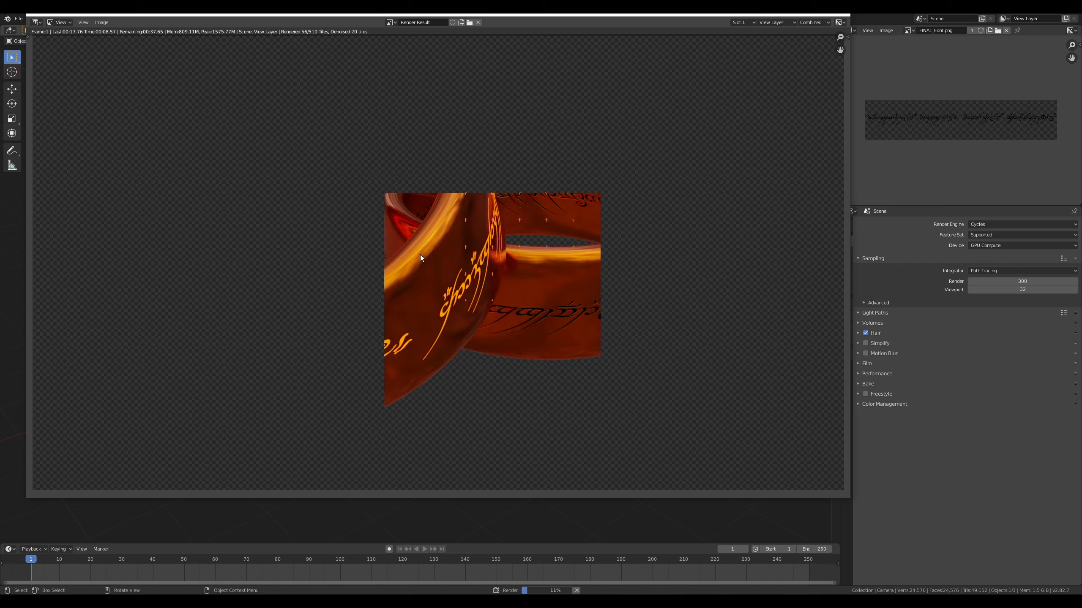
{"action": "scroll", "coordinate": [420, 254], "scroll_direction": "down", "scroll_amount": 1}
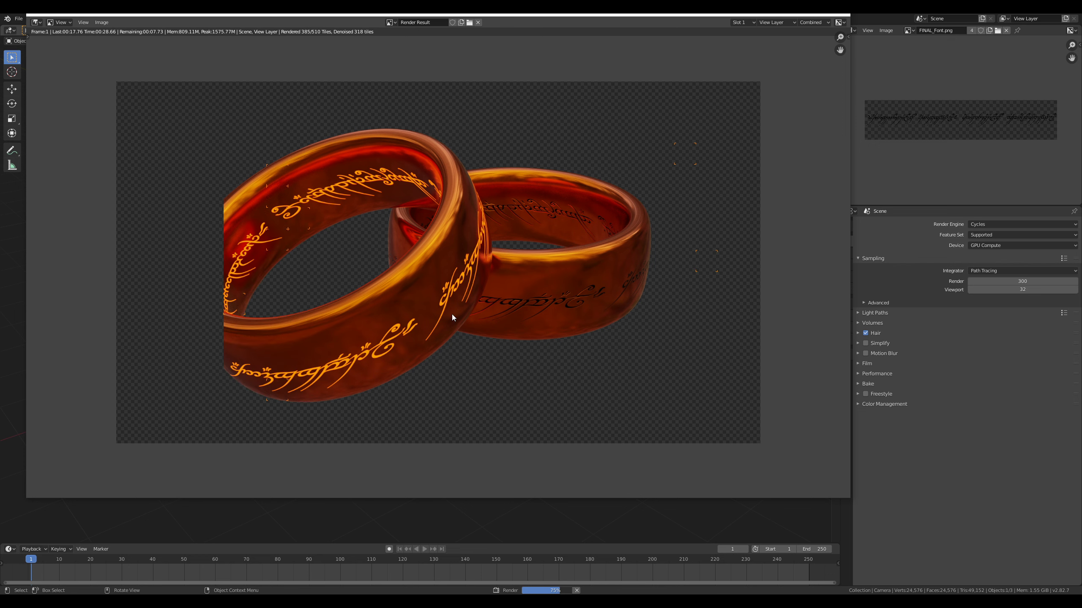
{"action": "scroll", "coordinate": [536, 316], "scroll_direction": "up", "scroll_amount": 1}
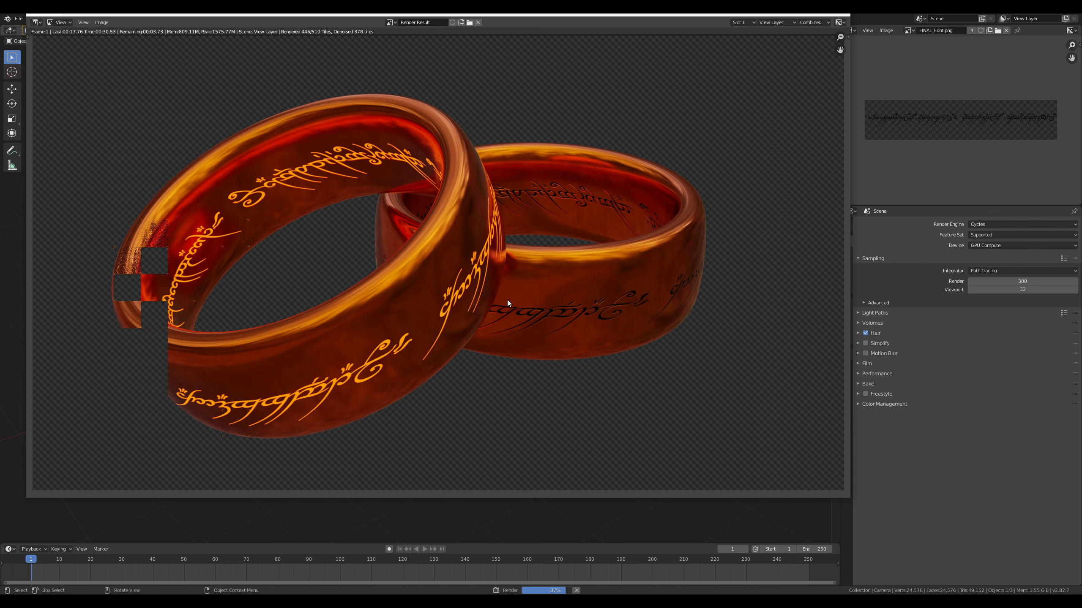
{"action": "scroll", "coordinate": [382, 362], "scroll_direction": "up", "scroll_amount": 1}
{"action": "scroll", "coordinate": [385, 359], "scroll_direction": "down", "scroll_amount": 2}
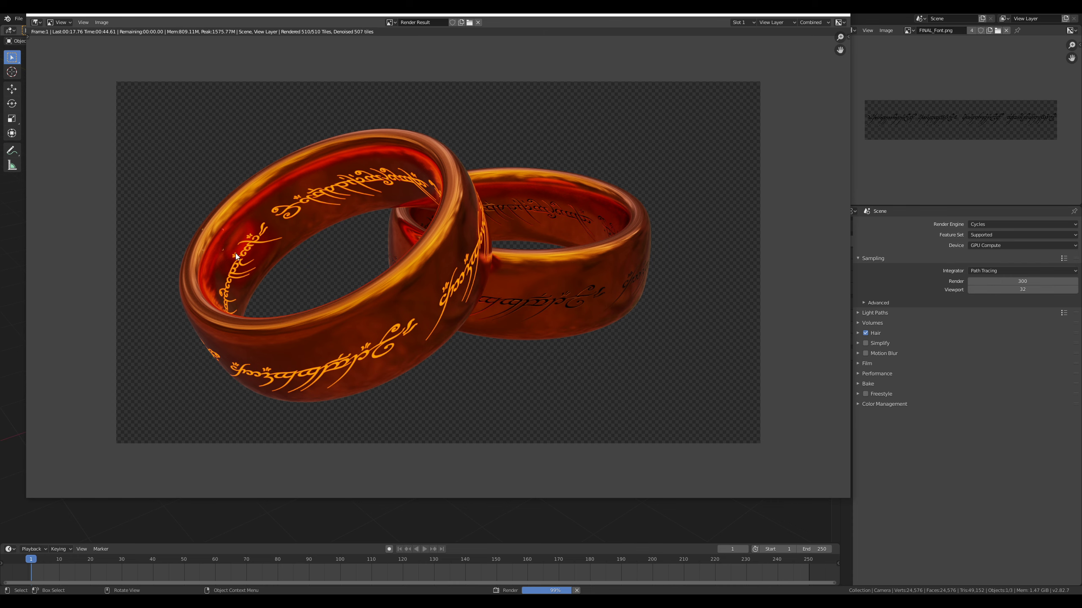
Step: Close the render result and switch the scene's render engine to Eevee
{"action": "key", "text": "Escape"}
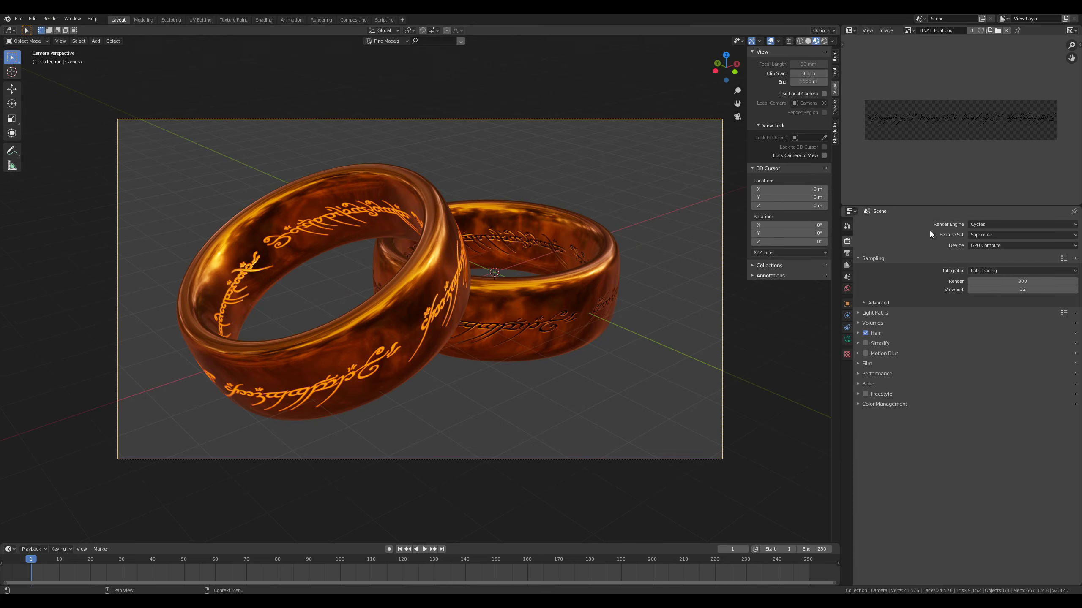
{"action": "left_click", "coordinate": [993, 225]}
{"action": "left_click", "coordinate": [988, 236]}
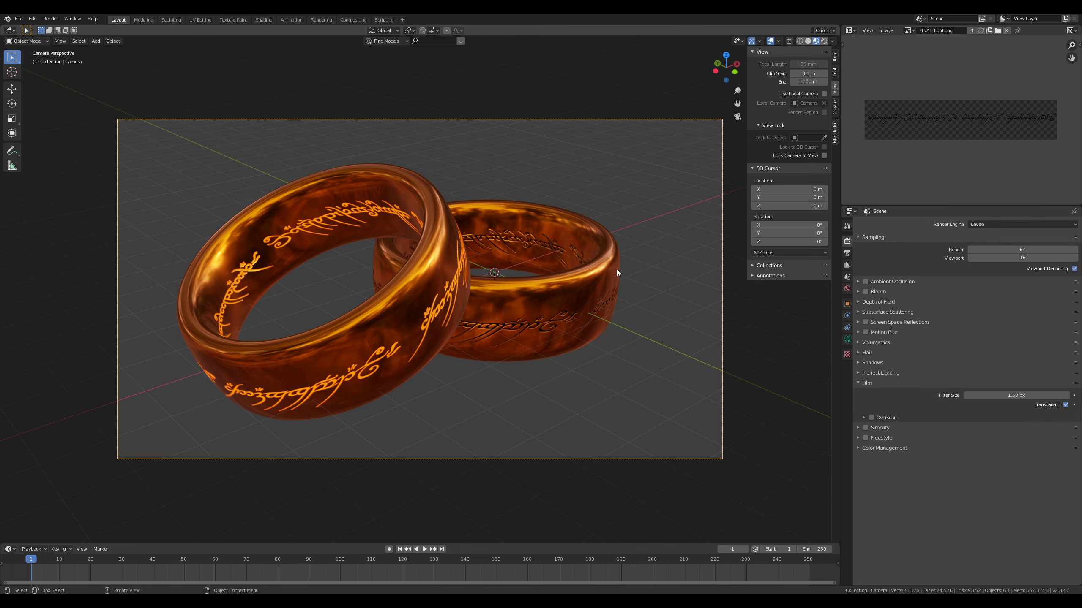
Step: Darken the flat ring's Gold material base color to hex 8C3800 in its shader nodes and copy that hex value
{"action": "middle_click_drag", "start_coordinate": [422, 286], "coordinate": [397, 276]}
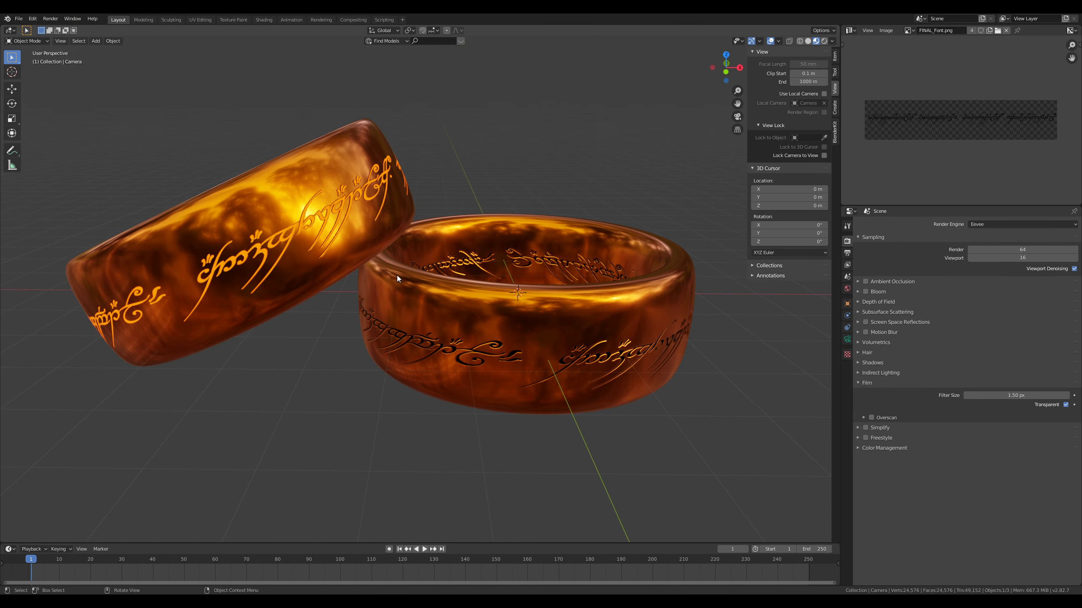
{"action": "left_click", "coordinate": [525, 306]}
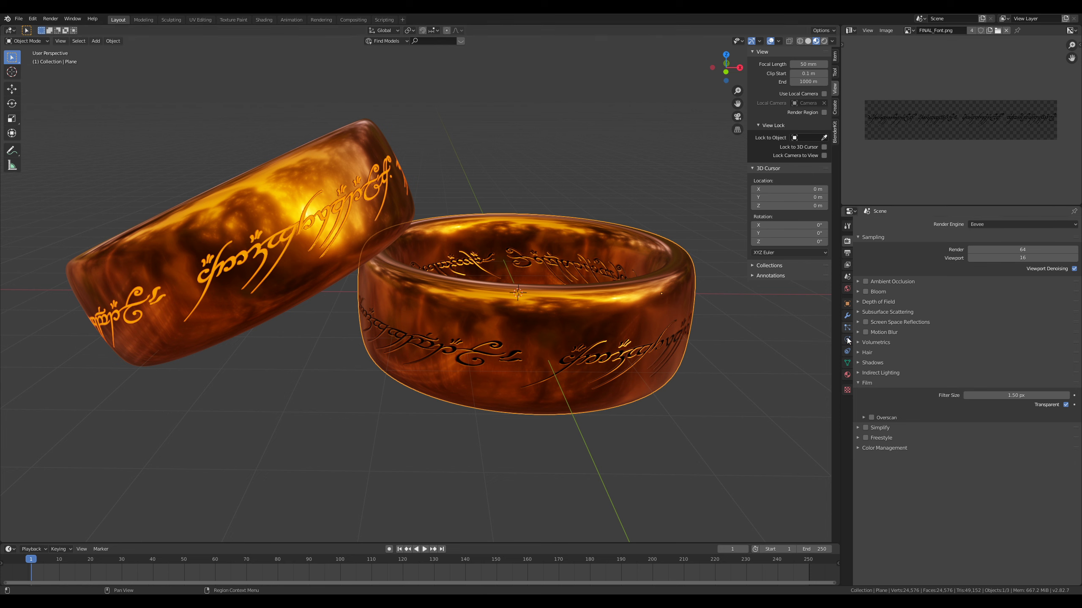
{"action": "left_click", "coordinate": [847, 375]}
{"action": "left_click", "coordinate": [877, 226]}
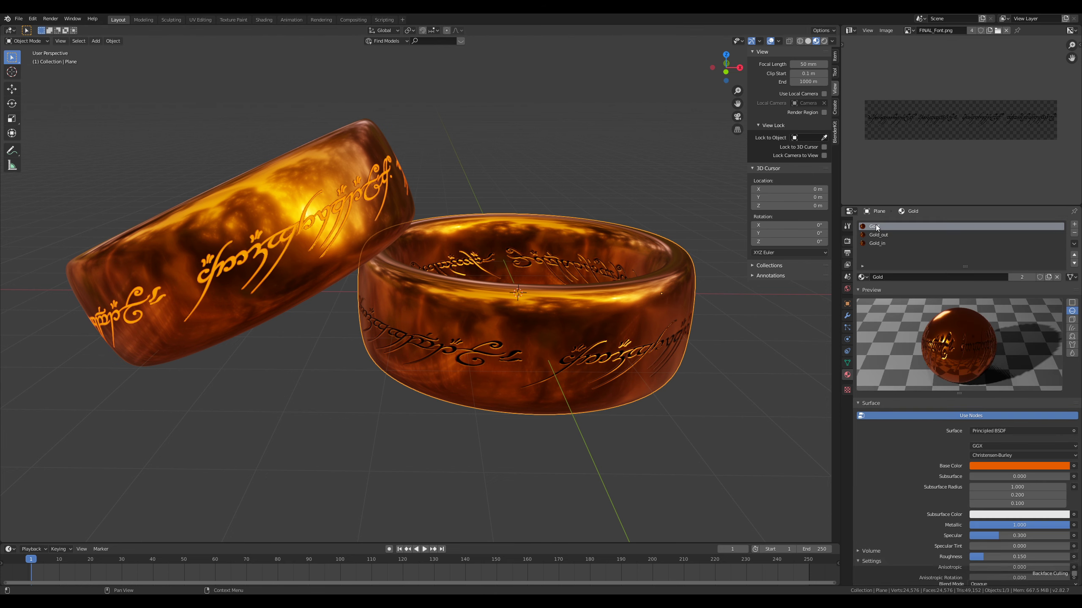
{"action": "left_click", "coordinate": [10, 30]}
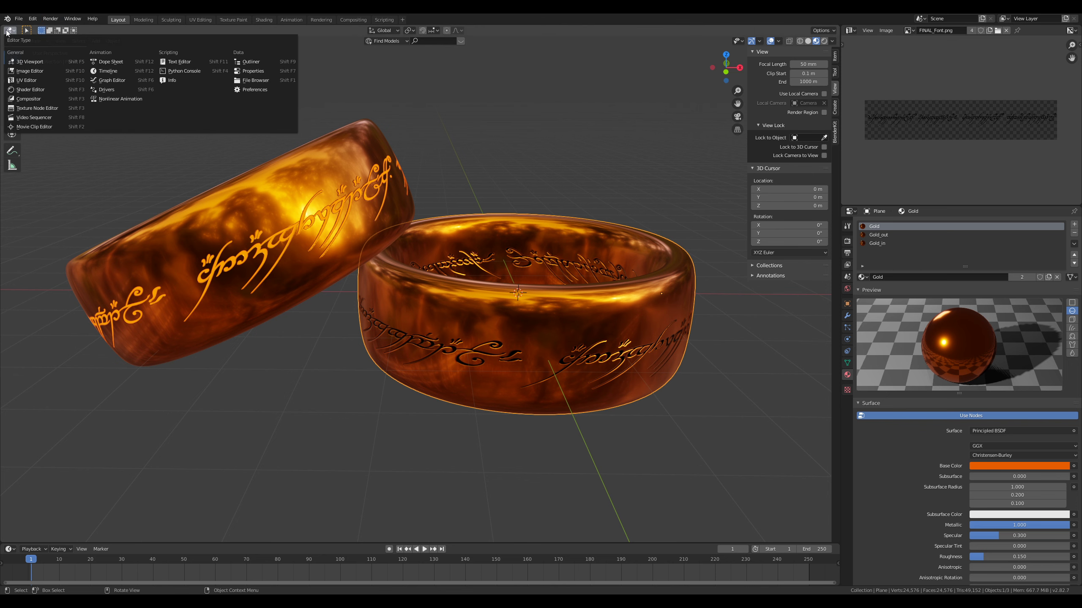
{"action": "left_click", "coordinate": [30, 89]}
{"action": "middle_click_drag", "start_coordinate": [396, 212], "coordinate": [279, 300]}
{"action": "left_click", "coordinate": [416, 257]}
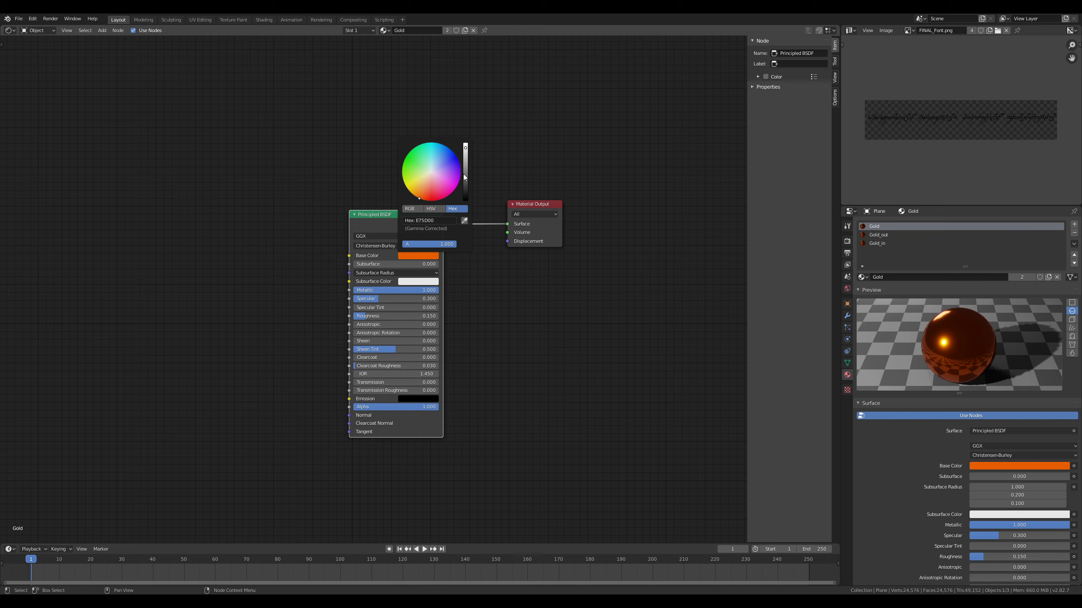
{"action": "left_click_drag", "start_coordinate": [466, 158], "coordinate": [466, 167]}
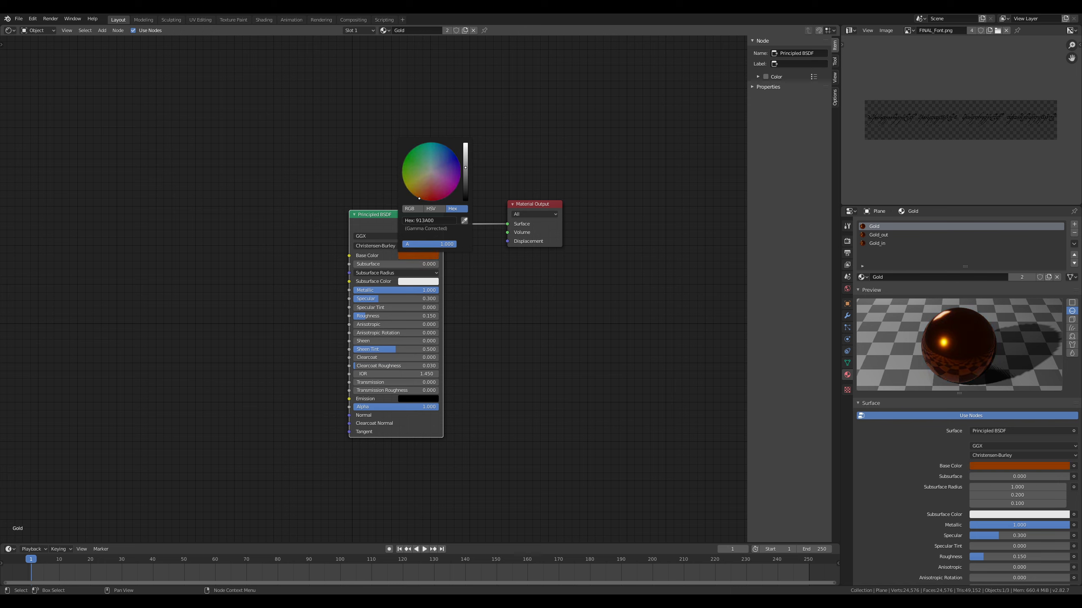
{"action": "left_click", "coordinate": [445, 221]}
{"action": "key", "text": "ctrl+c"}
{"action": "left_click", "coordinate": [496, 299]}
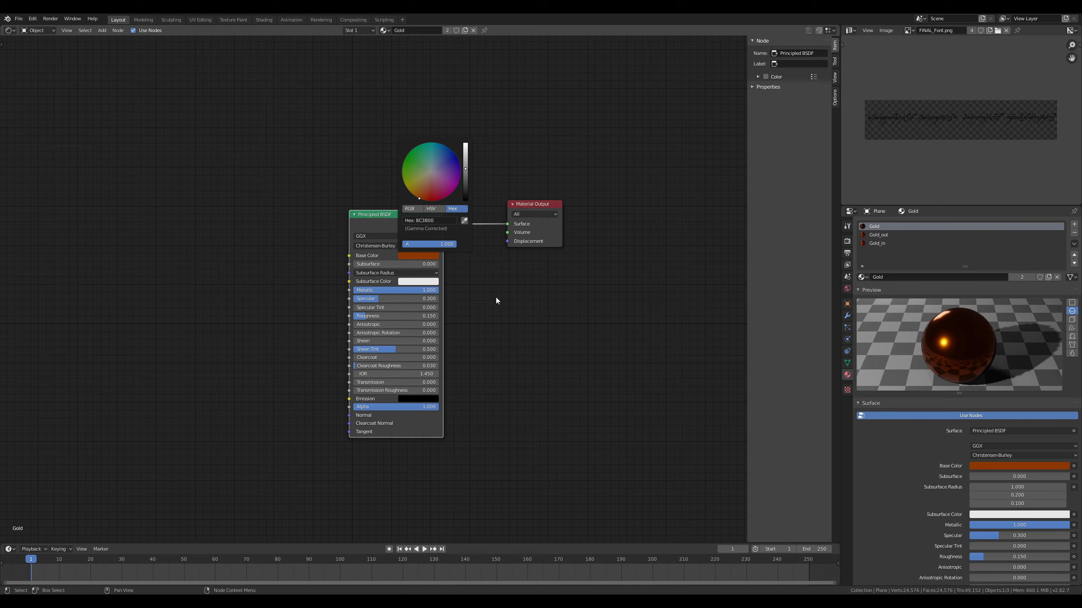
Step: Paste hex 8C3800 as the base color of the gold Principled BSDF in the Gold_out material
{"action": "left_click", "coordinate": [873, 234]}
{"action": "middle_click_drag", "start_coordinate": [176, 346], "coordinate": [249, 316]}
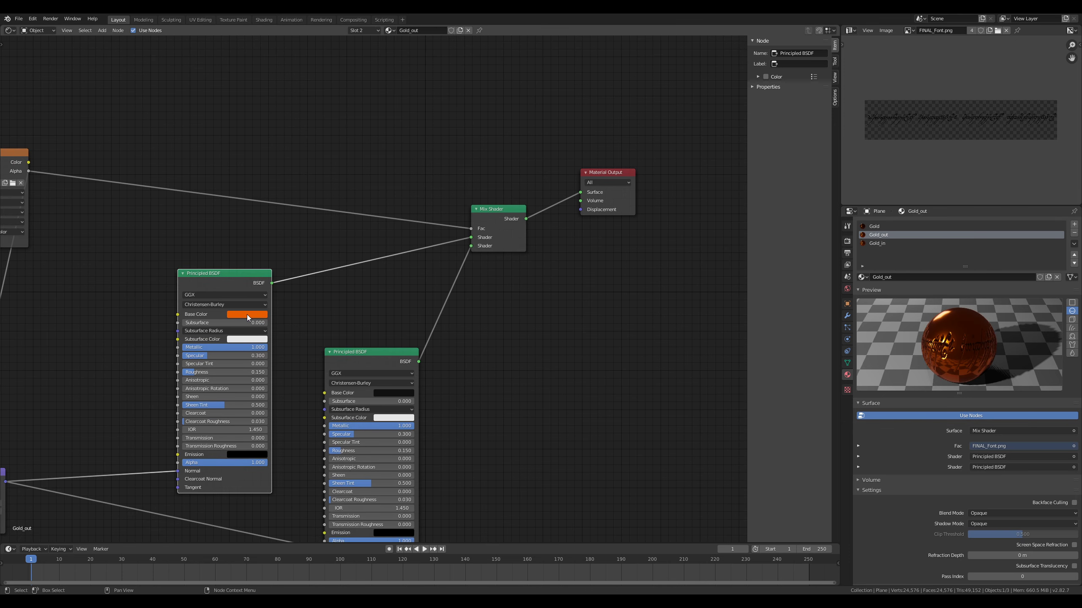
{"action": "left_click", "coordinate": [248, 314]}
{"action": "key", "text": "ctrl+v"}
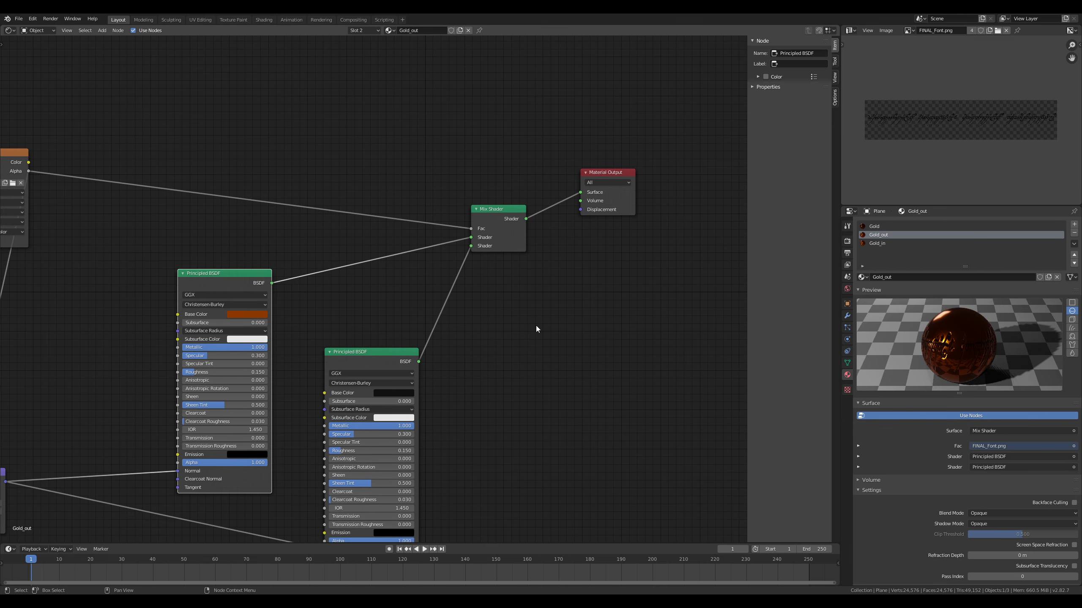
Step: Set the gold Principled BSDF base color in Gold_in to hex 8C3800 and inspect the flat ring in the 3D view
{"action": "left_click", "coordinate": [877, 244]}
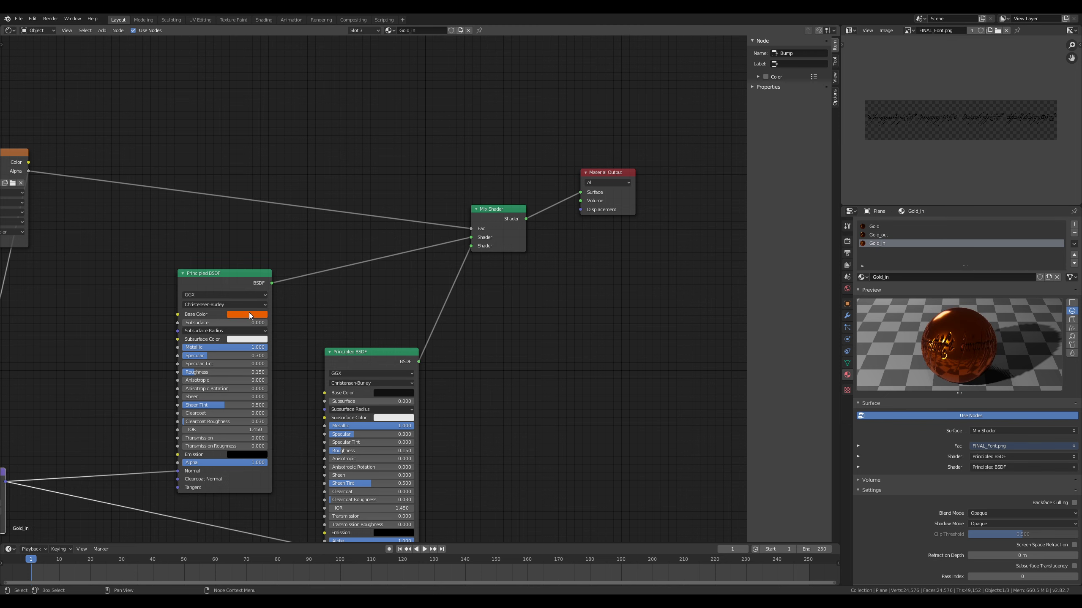
{"action": "left_click", "coordinate": [250, 315]}
{"action": "left_click", "coordinate": [268, 280]}
{"action": "key", "text": "ctrl+v"}
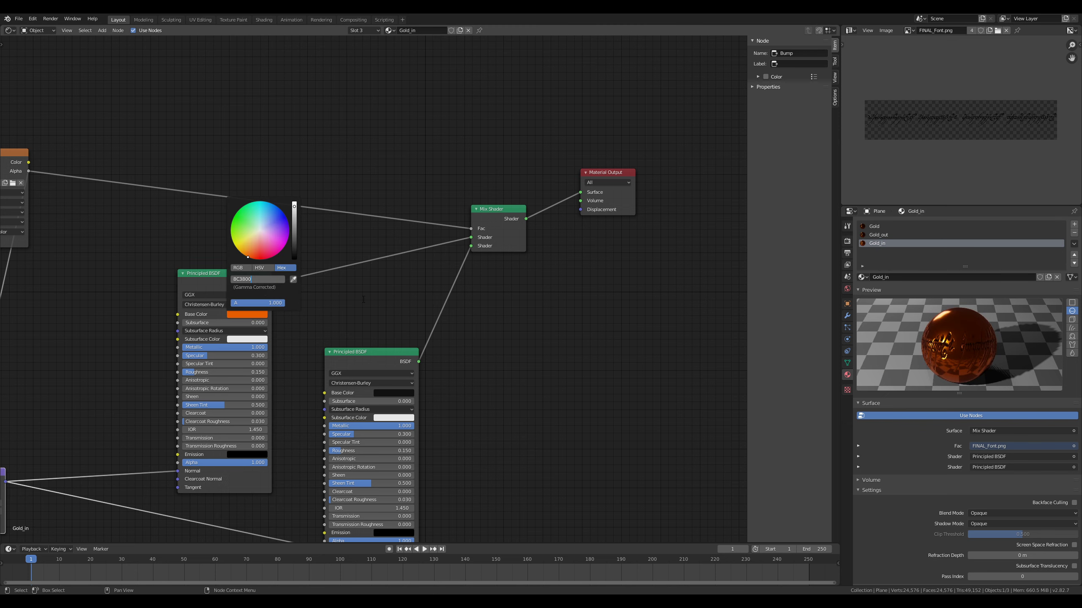
{"action": "key", "text": "Return"}
{"action": "left_click", "coordinate": [8, 30]}
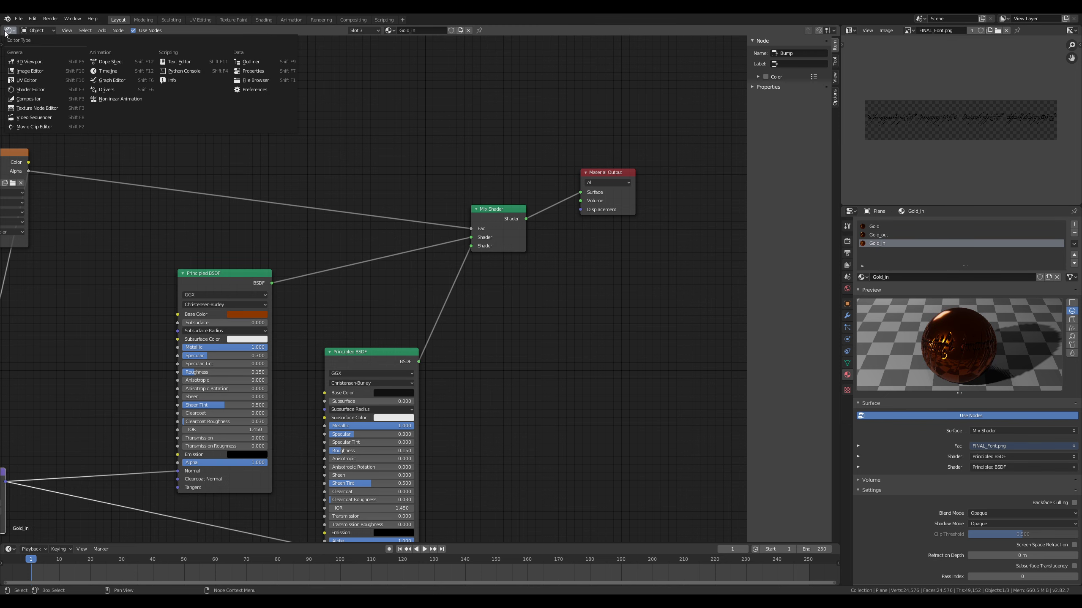
{"action": "left_click", "coordinate": [29, 63]}
{"action": "middle_click_drag", "start_coordinate": [447, 281], "coordinate": [507, 308]}
{"action": "scroll", "coordinate": [457, 283], "scroll_direction": "up", "scroll_amount": 3}
{"action": "scroll", "coordinate": [486, 294], "scroll_direction": "down", "scroll_amount": 4}
Step: Set the Principled BSDF base color of the leaning ring's Gold_out_light material to hex 8C3800
{"action": "left_click", "coordinate": [350, 212]}
{"action": "middle_click_drag", "start_coordinate": [349, 211], "coordinate": [456, 268]}
{"action": "left_click", "coordinate": [943, 235]}
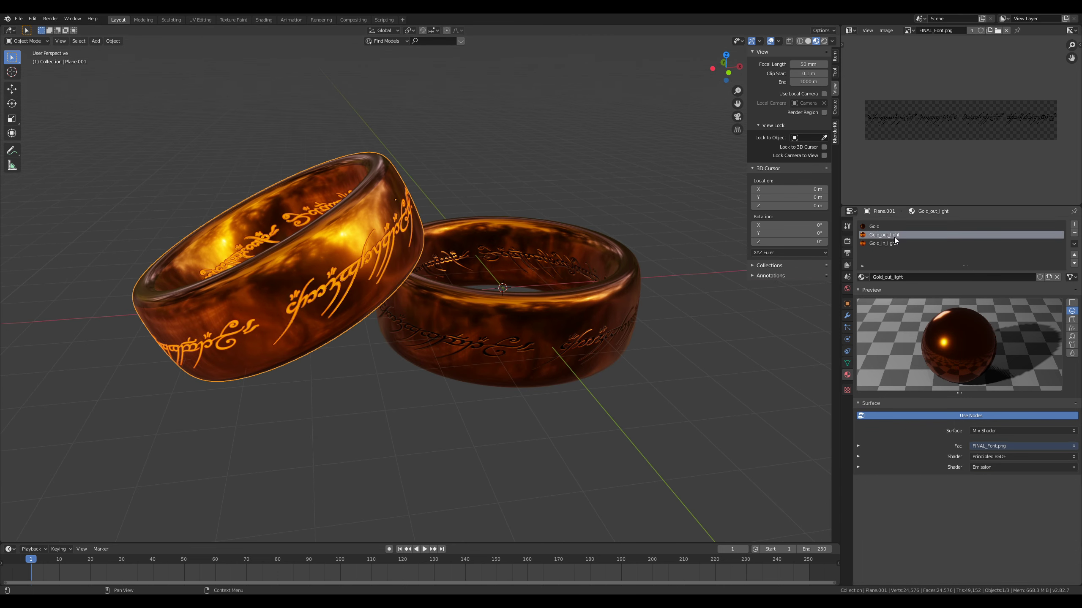
{"action": "left_click", "coordinate": [13, 30]}
{"action": "left_click", "coordinate": [37, 90]}
{"action": "middle_click_drag", "start_coordinate": [271, 350], "coordinate": [296, 320]}
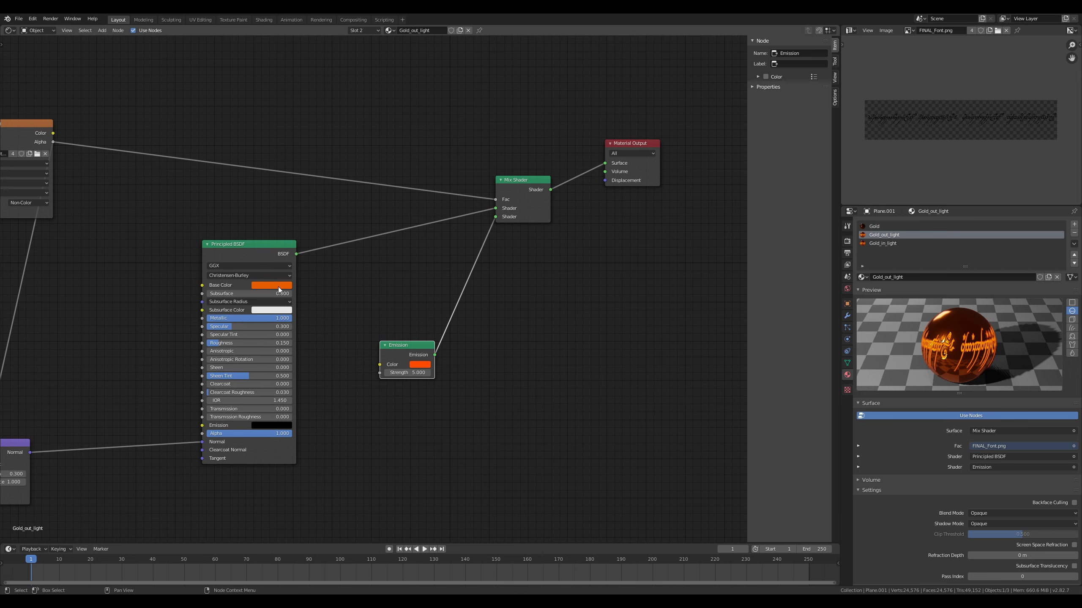
{"action": "left_click", "coordinate": [279, 286]}
{"action": "left_click", "coordinate": [295, 250]}
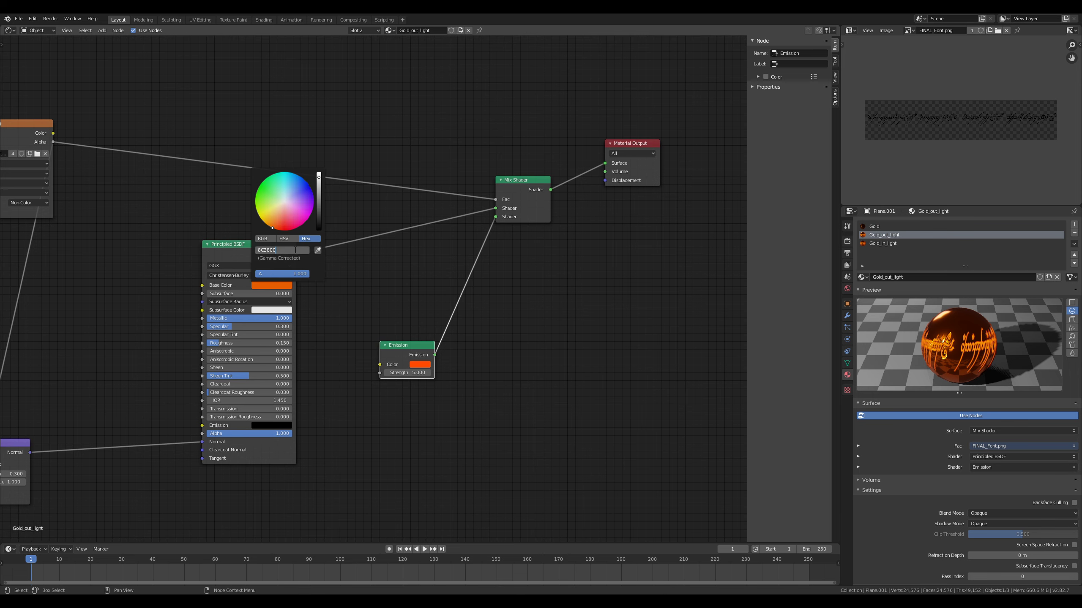
{"action": "key", "text": "ctrl+v"}
{"action": "key", "text": "Return"}
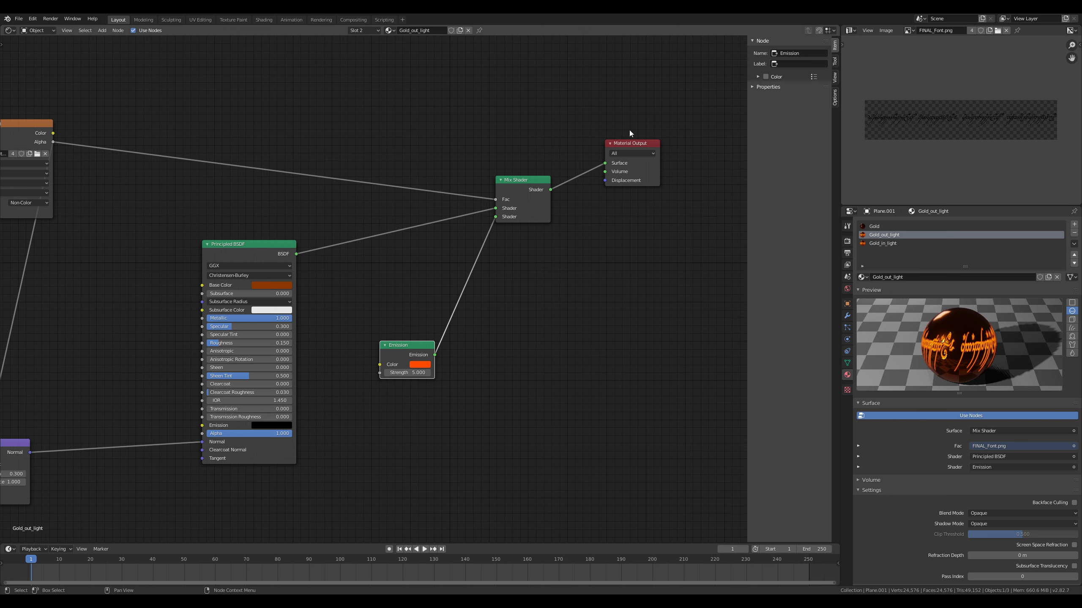
Step: Apply base color hex 8C3800 to the Principled BSDF of the Gold_in_light material
{"action": "left_click", "coordinate": [884, 243]}
{"action": "left_click", "coordinate": [292, 285]}
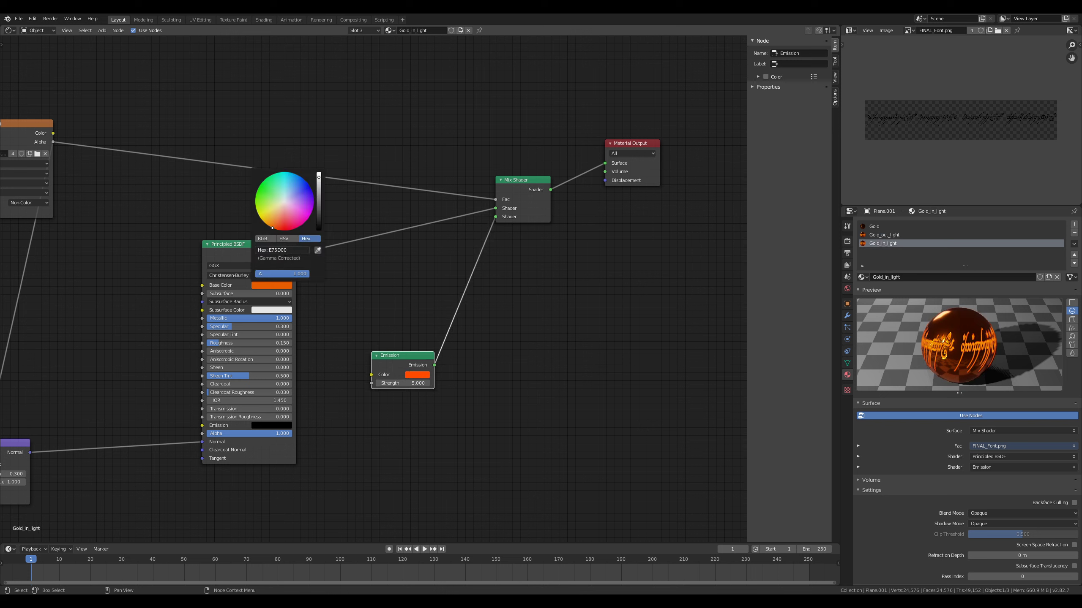
{"action": "left_click", "coordinate": [285, 250]}
{"action": "key", "text": "ctrl+v"}
{"action": "key", "text": "Return"}
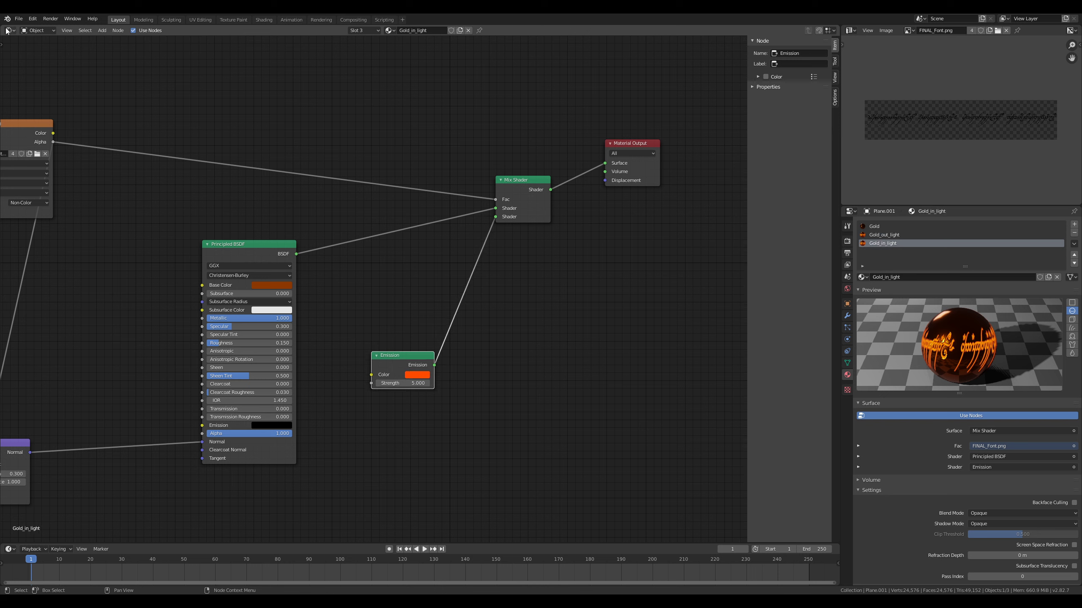
Step: Return to the 3D view and examine the darkened gold on both rings in rendered shading
{"action": "left_click", "coordinate": [7, 31]}
{"action": "left_click", "coordinate": [25, 63]}
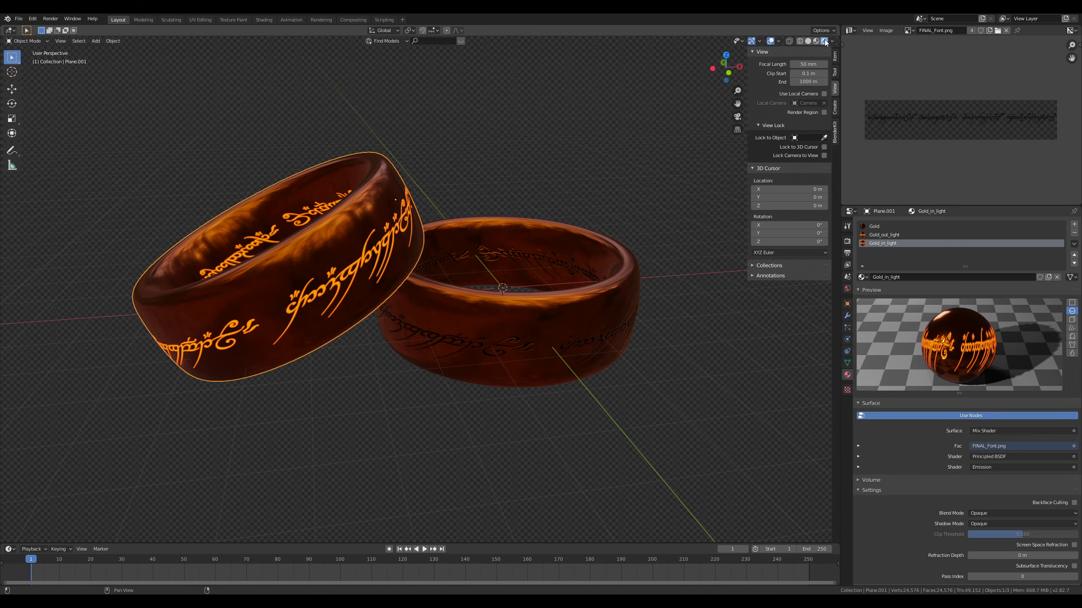
{"action": "mouse_move", "coordinate": [524, 272]}
{"action": "middle_mouse_down"}
{"action": "mouse_move", "coordinate": [508, 239]}
{"action": "mouse_move", "coordinate": [538, 268]}
{"action": "middle_mouse_up"}
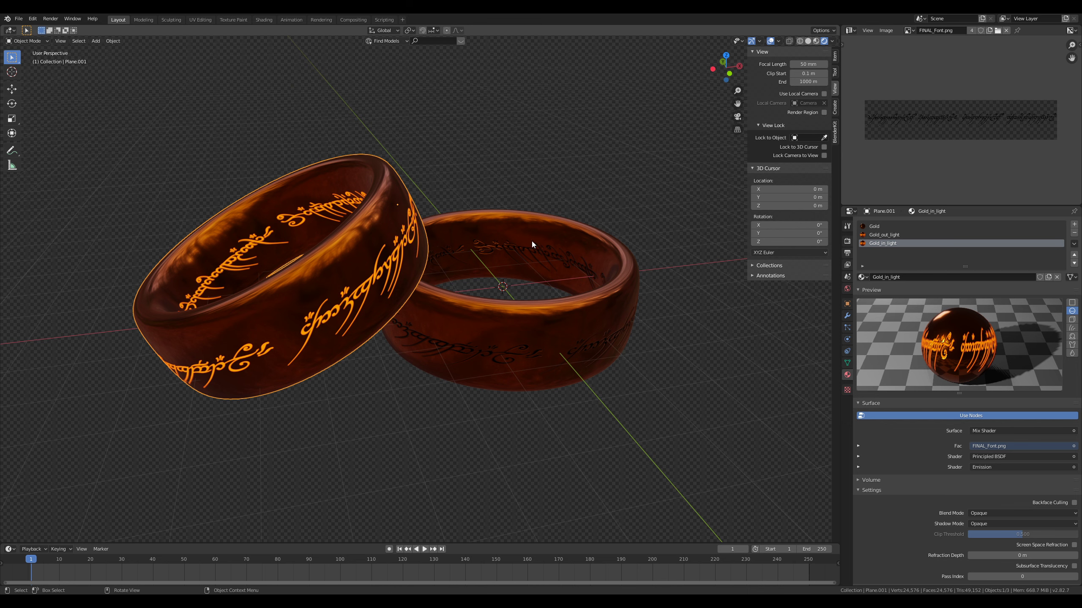
Step: Switch the render engine to Cycles and set the viewport to solid shading
{"action": "left_click", "coordinate": [847, 226]}
{"action": "left_click", "coordinate": [847, 240]}
{"action": "left_click", "coordinate": [1022, 224]}
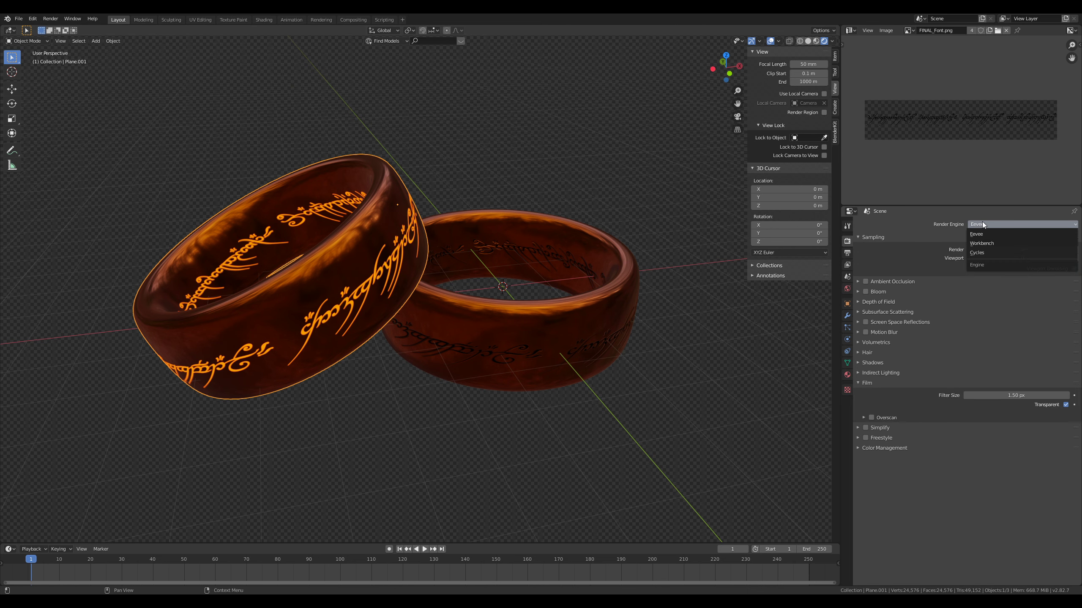
{"action": "left_click", "coordinate": [992, 254]}
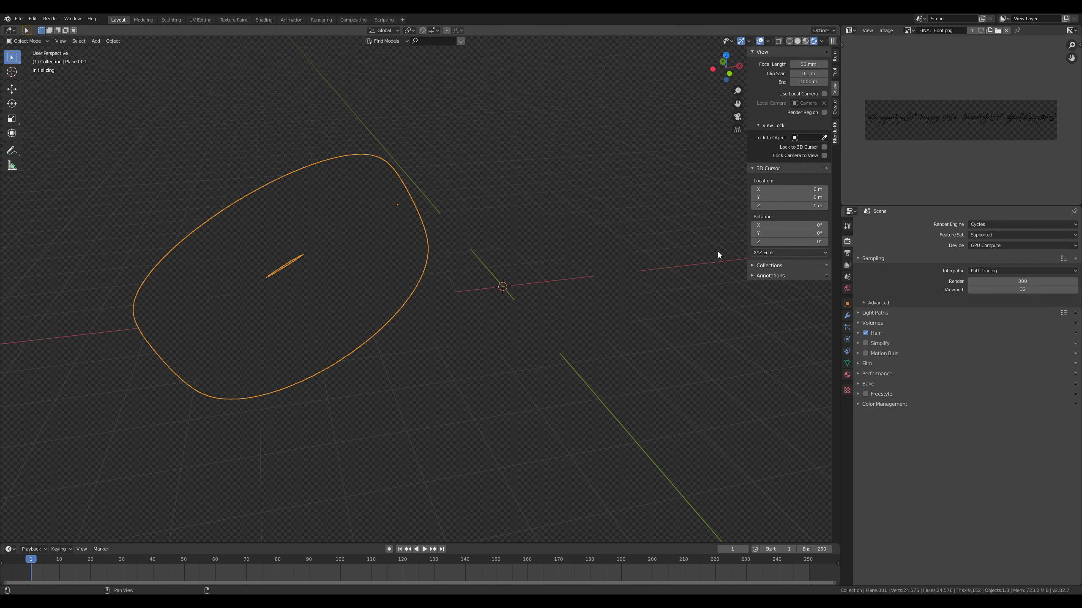
{"action": "left_click", "coordinate": [797, 41]}
Step: Save the file and render the camera view with the darkened gold materials
{"action": "key", "text": "ctrl+s"}
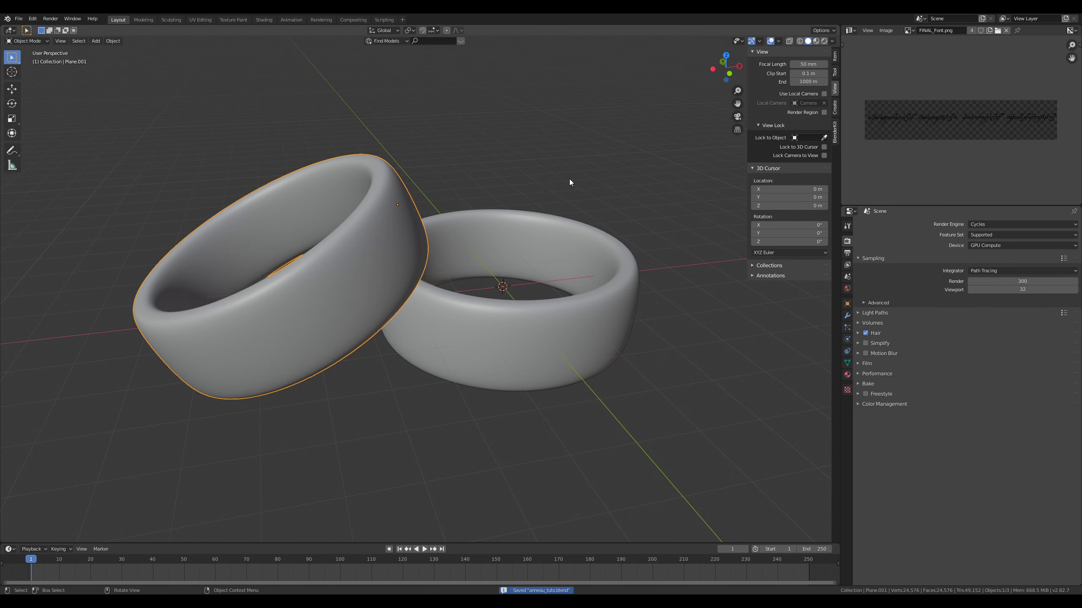
{"action": "key", "text": "KP_0"}
{"action": "key", "text": "F12"}
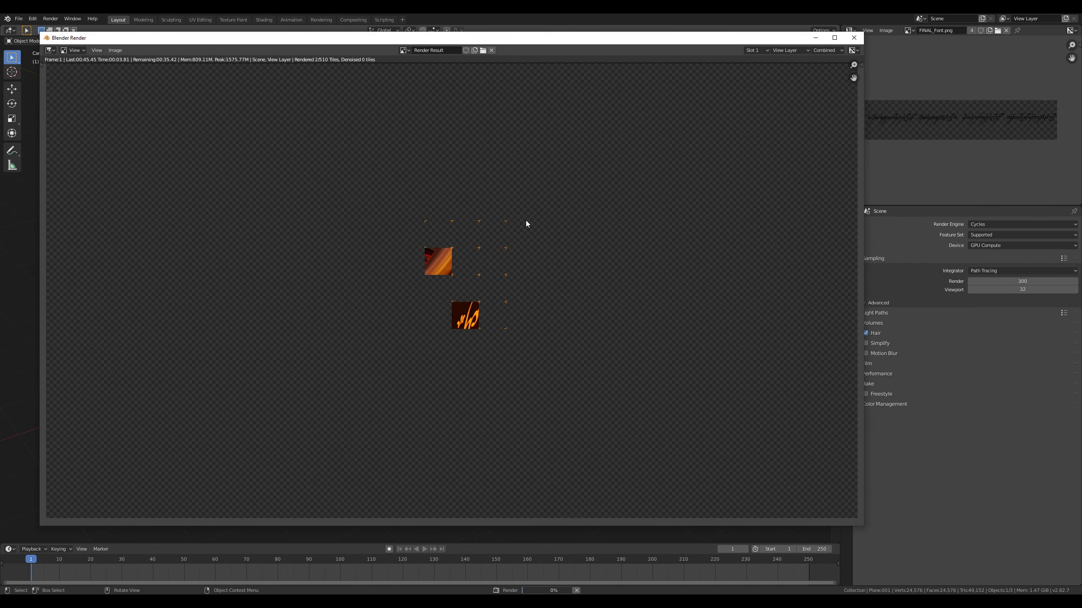
{"action": "scroll", "coordinate": [464, 306], "scroll_direction": "down", "scroll_amount": 1}
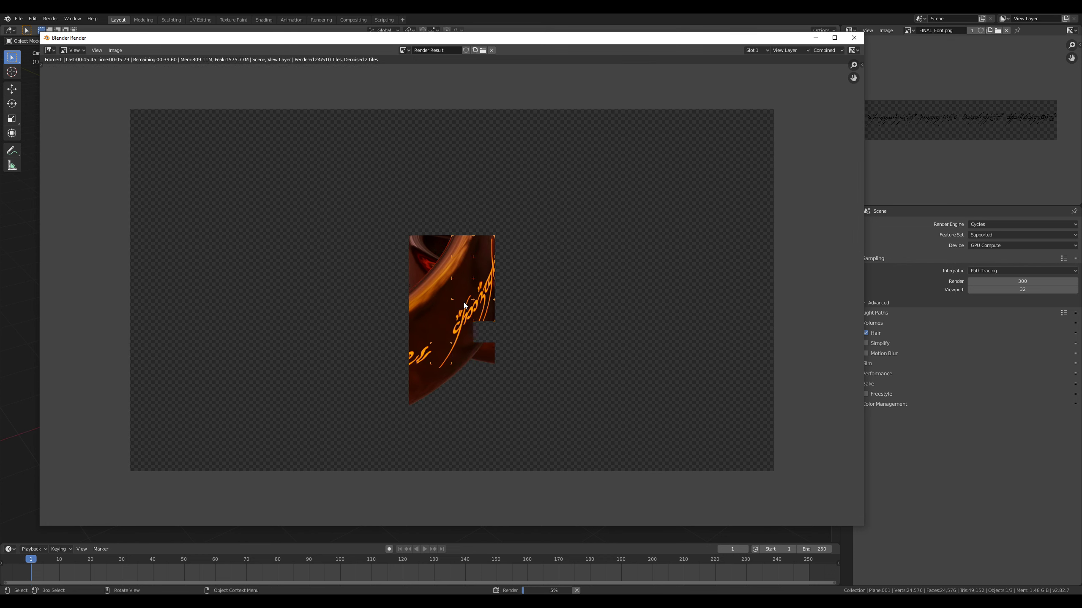